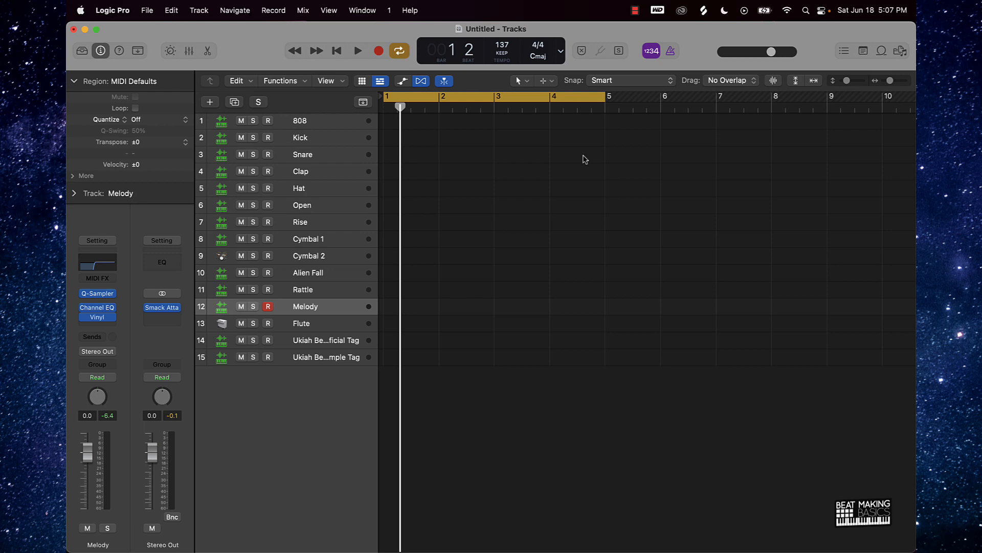
Step: Open the Piano Roll editor for the Melody track and audition the C3 root key
left_click(208, 52)
left_click(208, 51)
key("e")
key("e")
key("e")
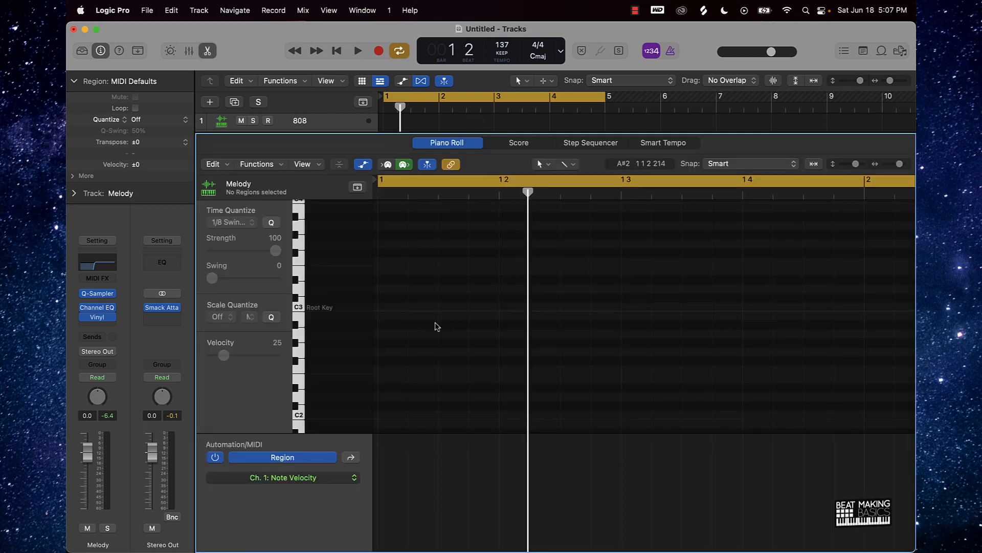
scroll(438, 325, "up", 10)
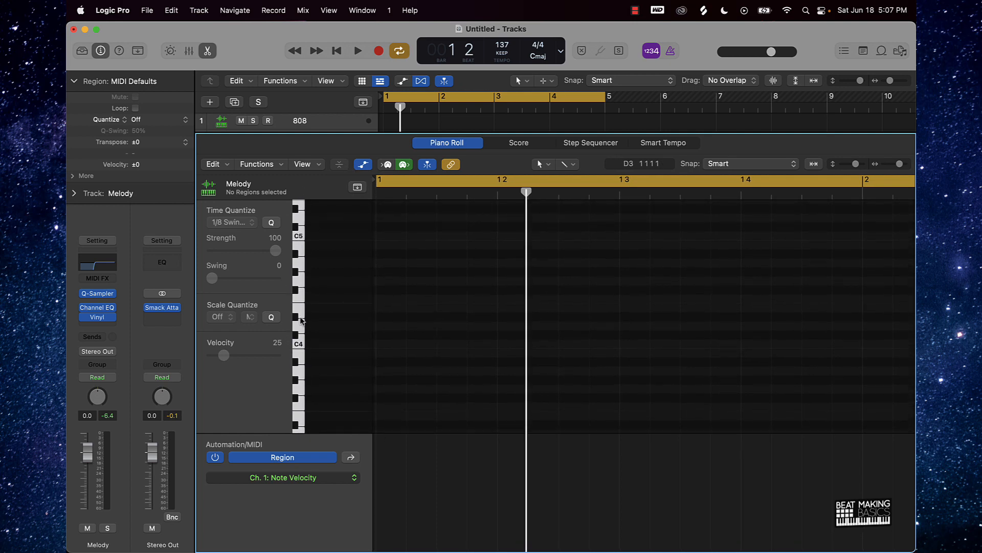
scroll(299, 393, "down", 5)
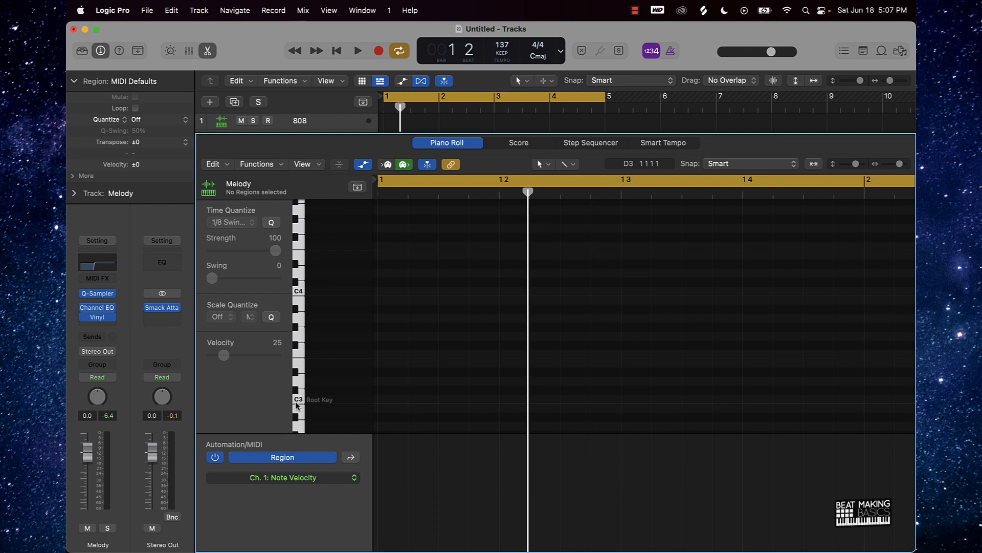
scroll(302, 404, "down", 3)
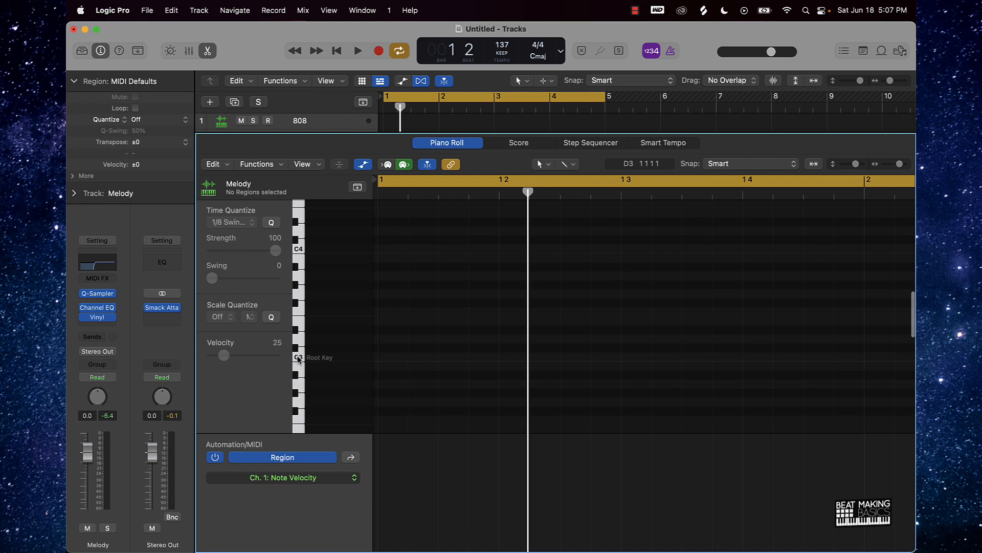
left_click(298, 358)
Step: Return the playhead to the start of bar 1 in the Piano Roll, with bars 1 to 5 in view
left_click(639, 245, "ctrl+alt")
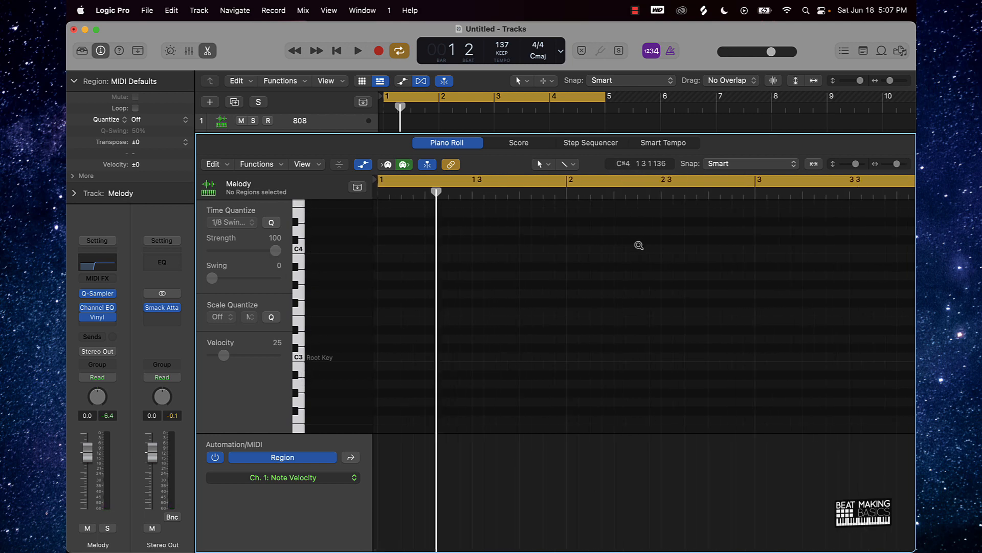
left_click(639, 246, "ctrl+alt")
scroll(586, 242, "down", 5)
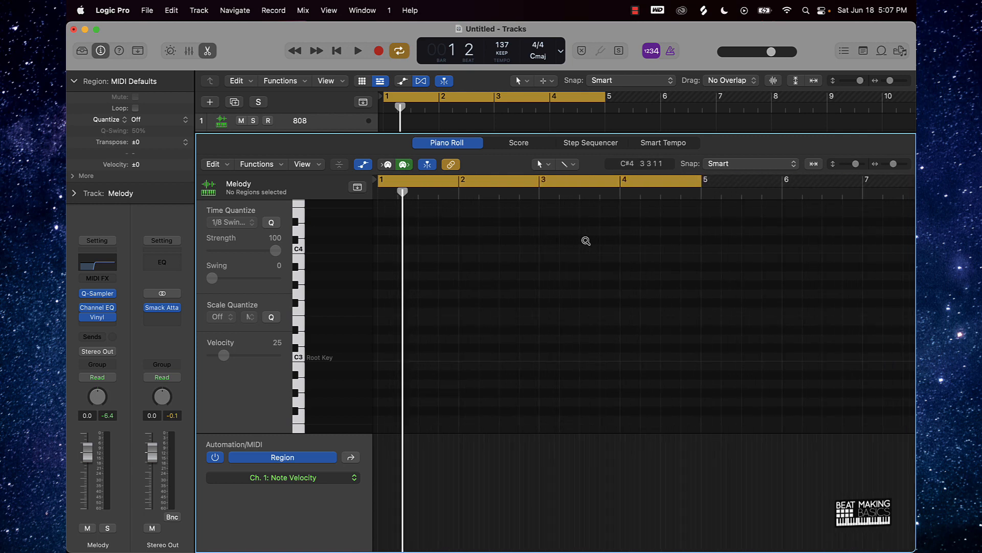
scroll(571, 234, "up", 3)
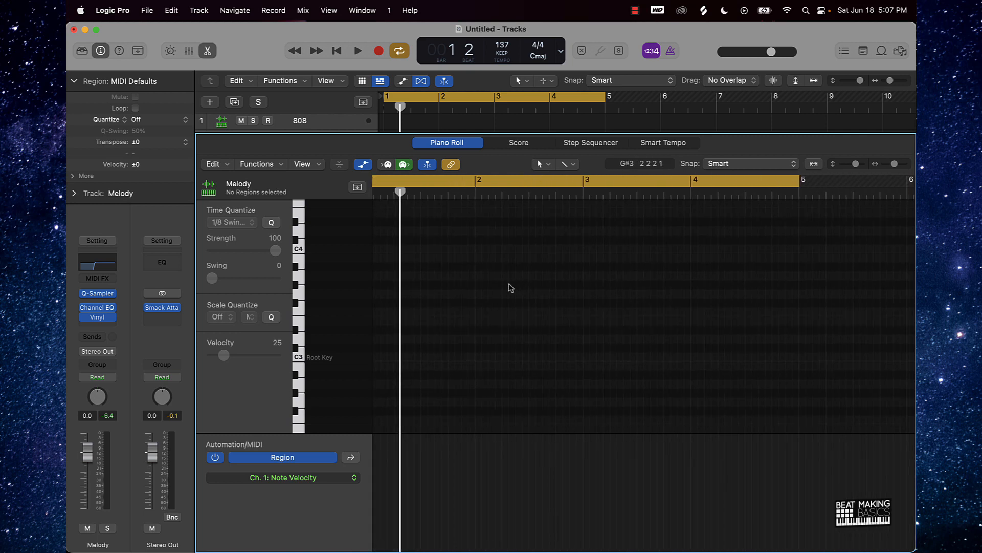
scroll(512, 285, "left", 2)
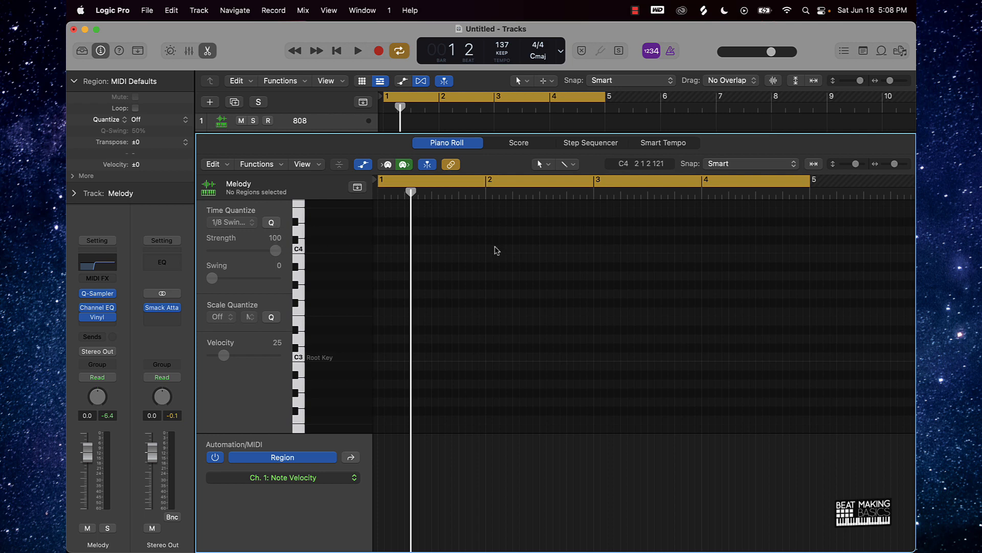
key("super+Right")
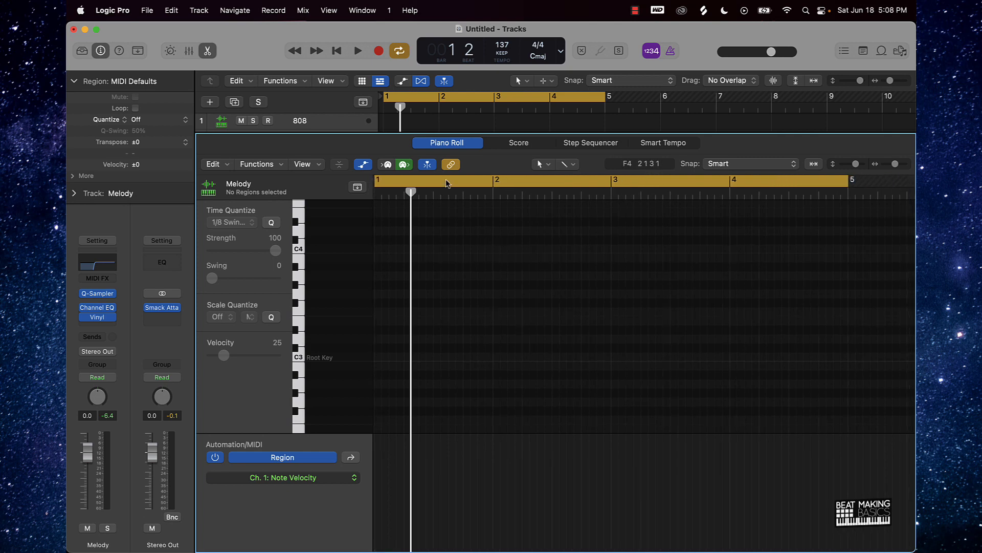
left_click_drag(410, 192, 354, 195)
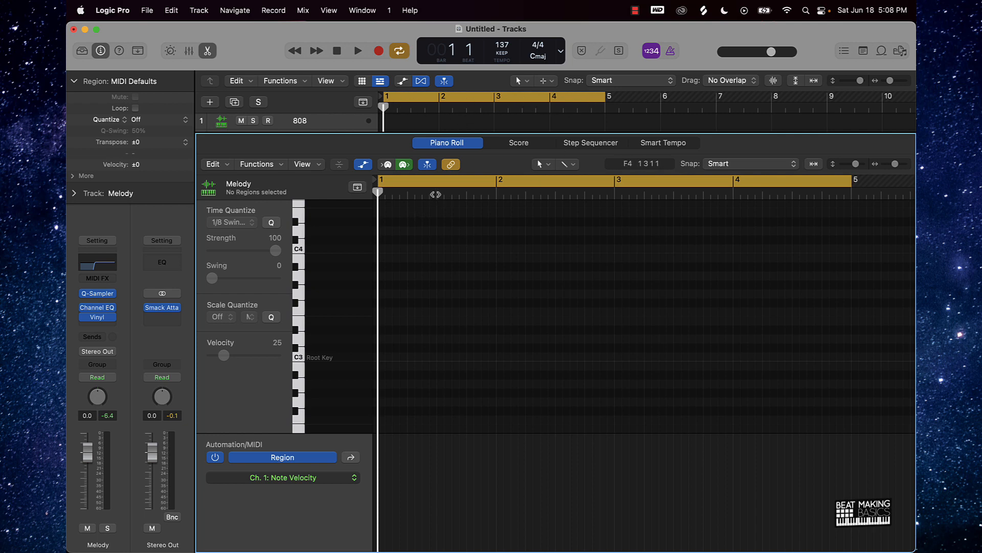
left_click(497, 197)
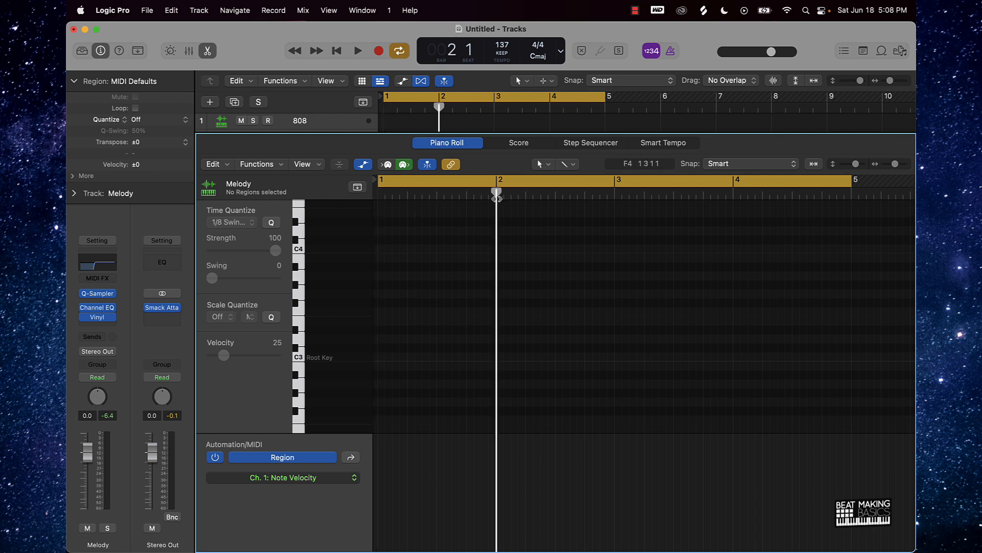
left_click_drag(497, 197, 379, 214)
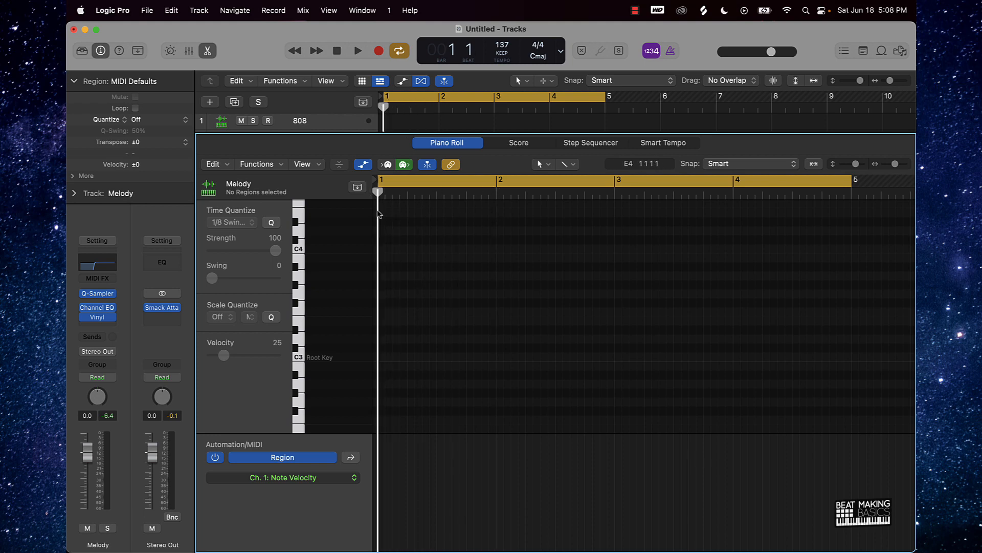
mouse_move(379, 213)
left_mouse_down()
mouse_move(497, 205)
mouse_move(371, 201)
left_mouse_up()
mouse_move(379, 201)
left_mouse_down()
mouse_move(438, 201)
mouse_move(360, 202)
mouse_move(406, 201)
mouse_move(379, 202)
left_mouse_up()
Step: Add a short C3 note at the start of bar 1 on the 808 track and play it back
left_click(322, 121)
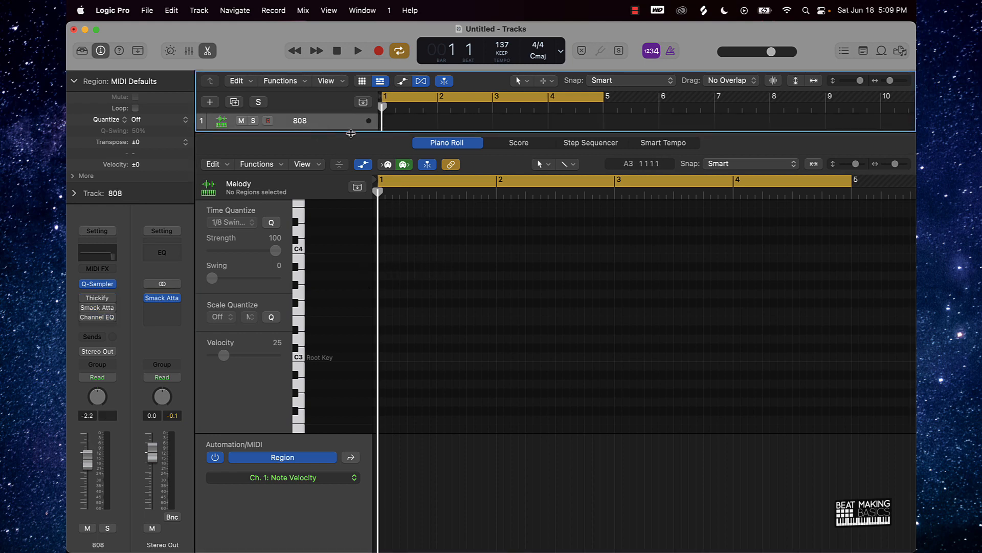
left_click_drag(351, 132, 350, 197)
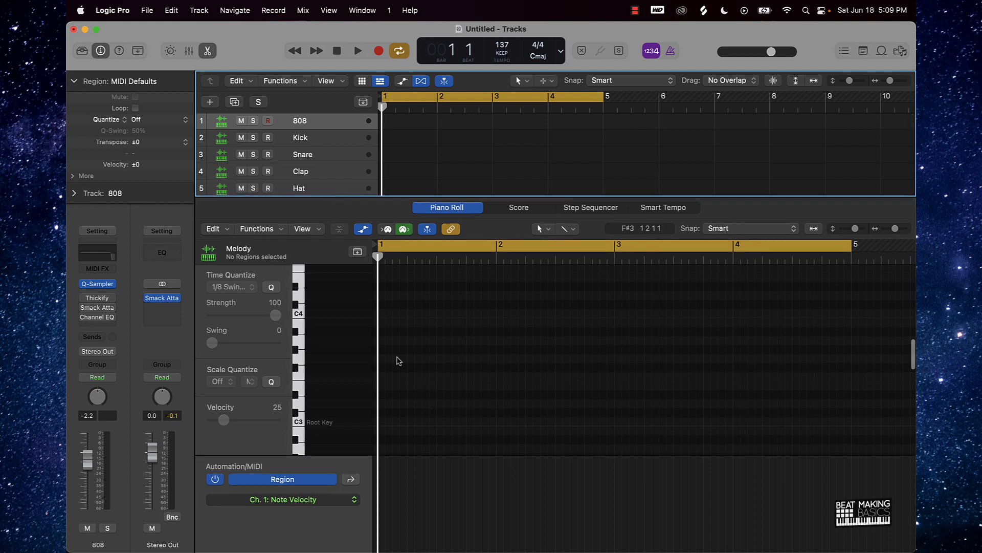
scroll(303, 412, "down", 3)
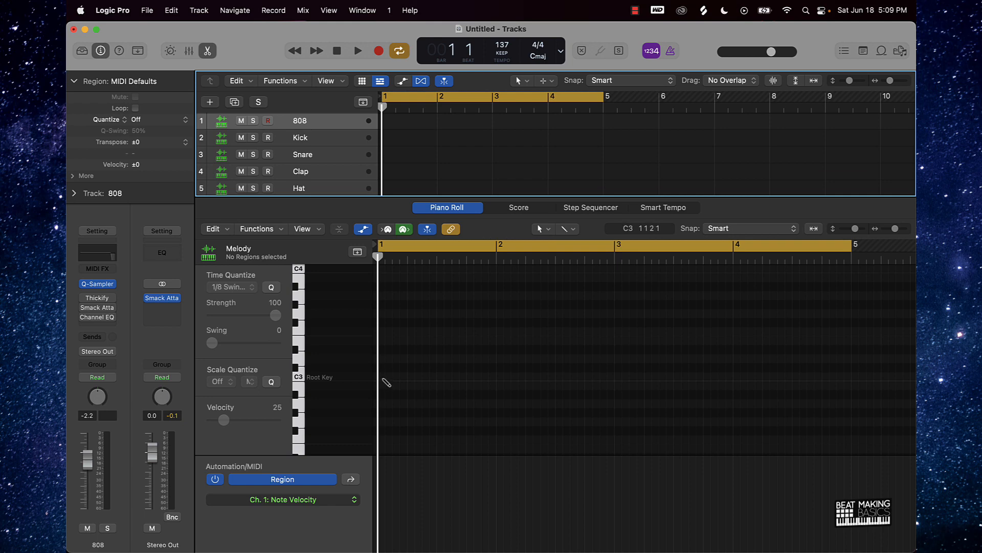
left_click(383, 378)
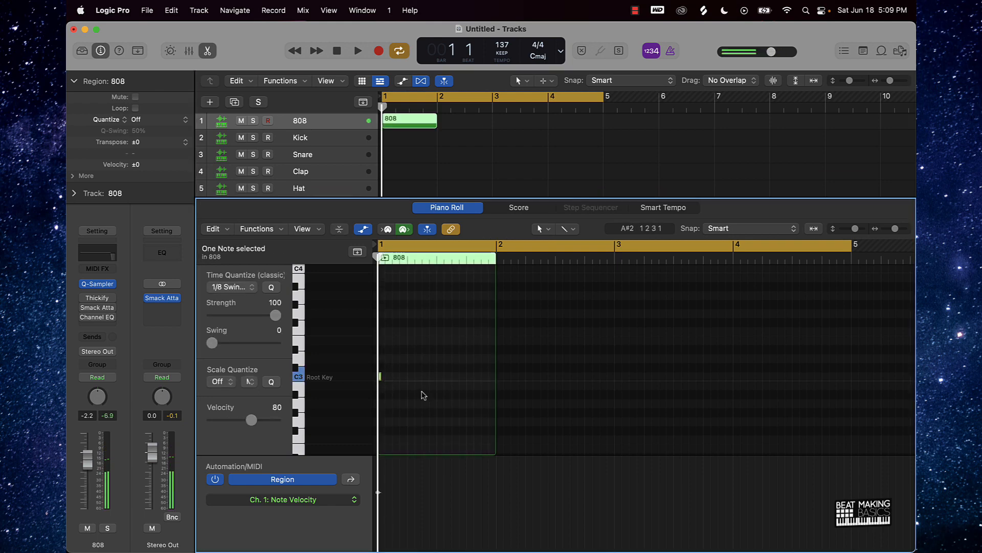
left_click(423, 395)
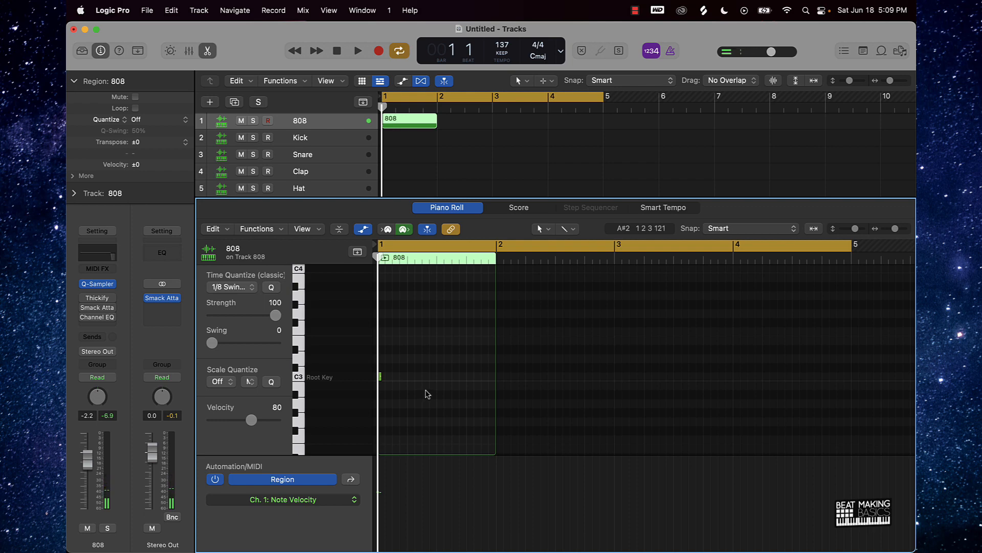
key("space")
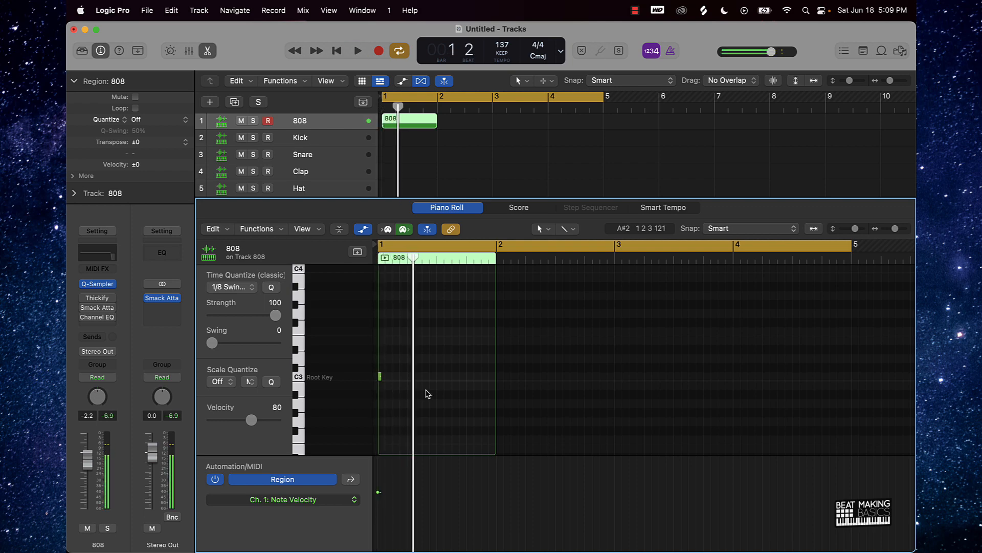
Step: Lengthen the C3 note on the 808 track to two beats and play it back
left_click(427, 391, "ctrl+alt")
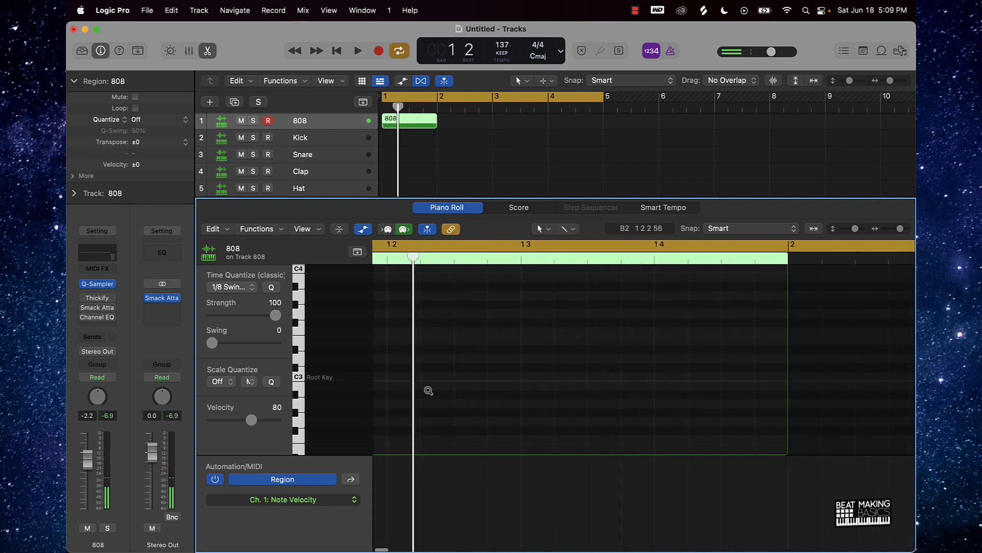
scroll(430, 393, "left", 3)
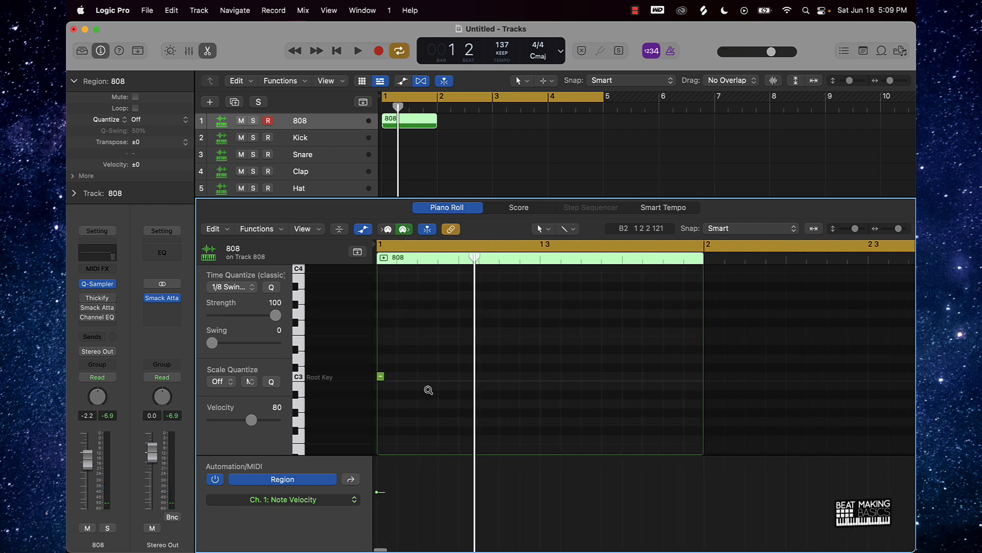
key("super+Left")
key("super+Right")
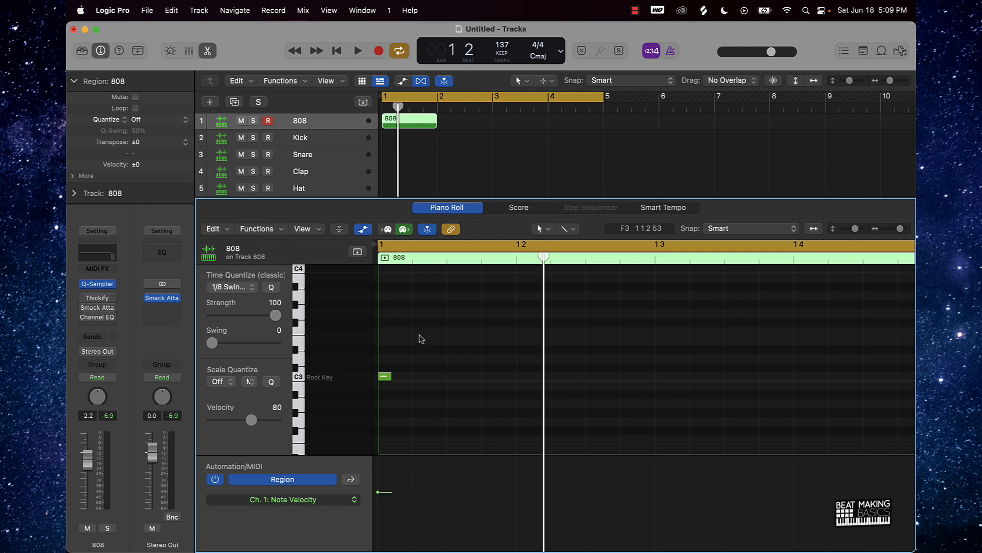
left_click_drag(415, 359, 373, 413)
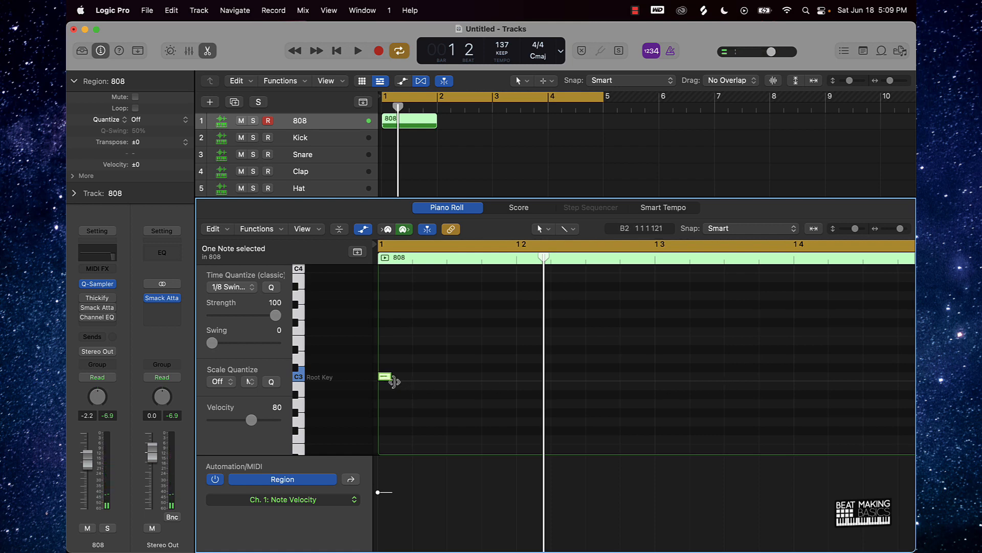
left_click_drag(392, 379, 659, 379)
left_click(672, 381, "ctrl+alt")
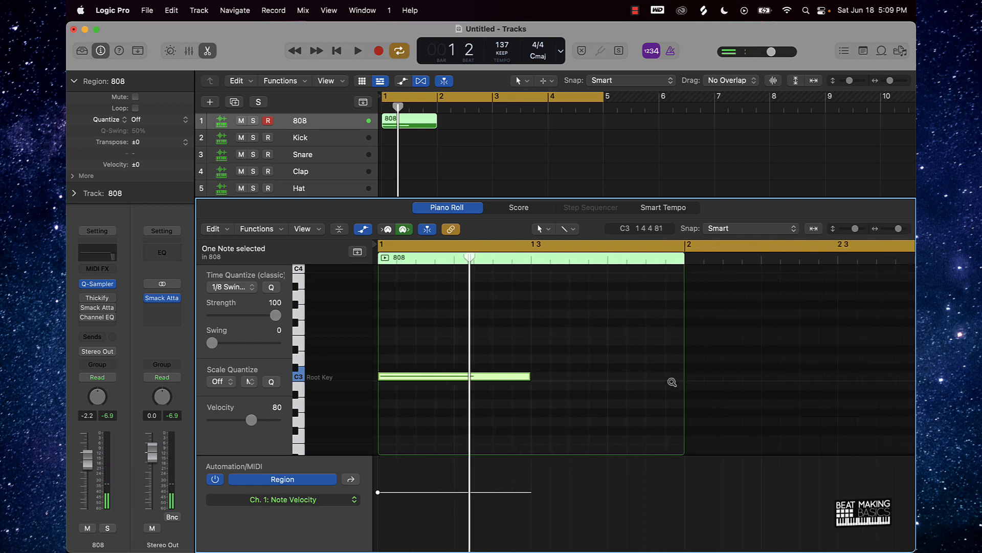
scroll(672, 382, "down", 1)
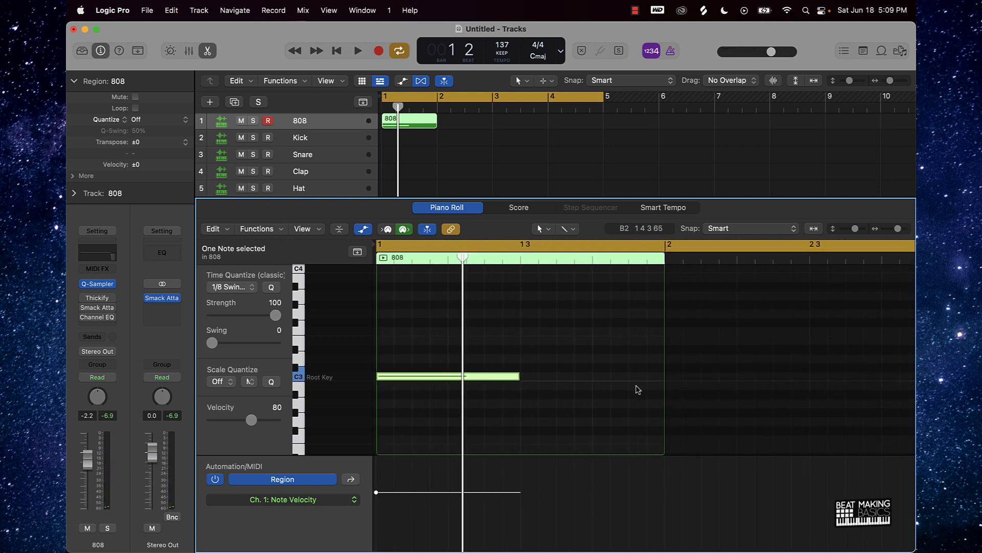
left_click(622, 386)
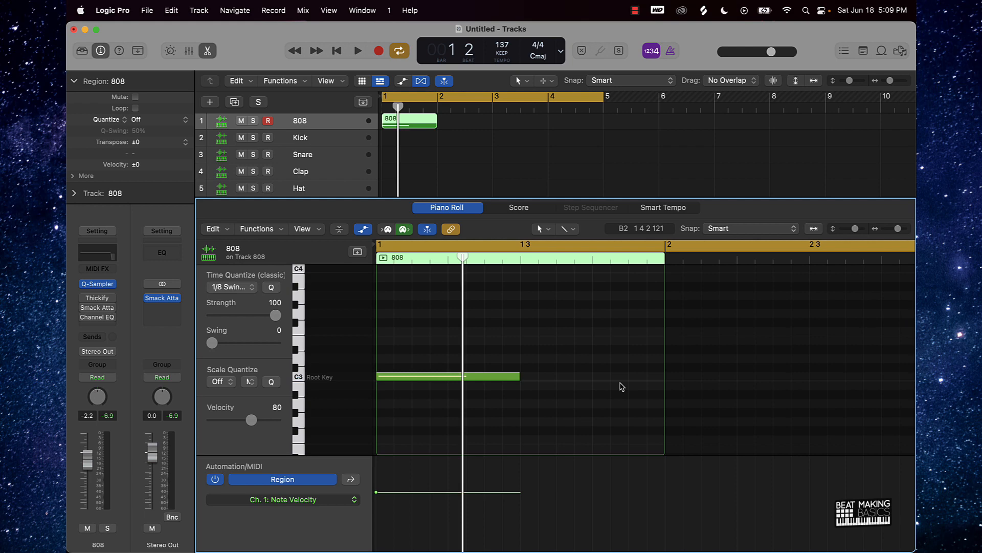
key("space")
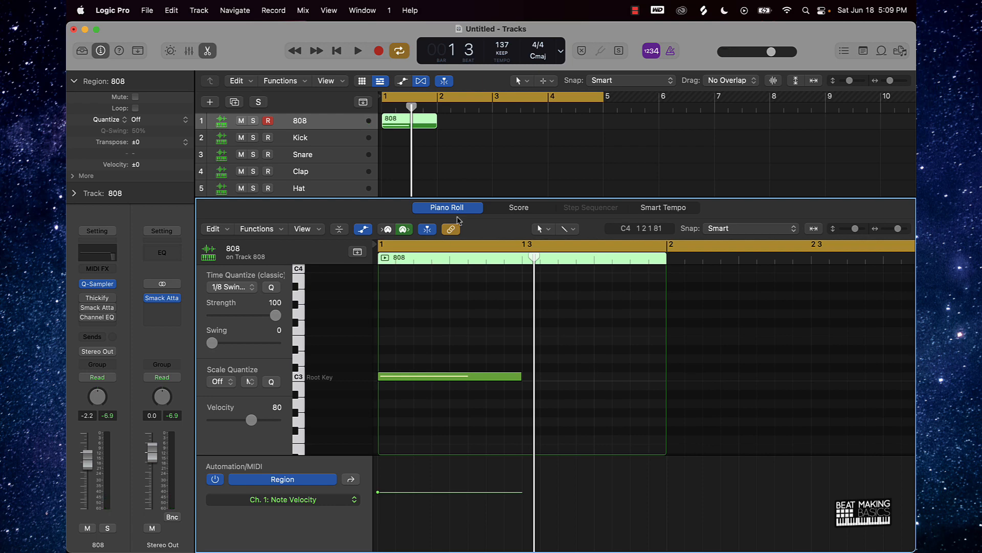
Step: Delete the region in bar 1 of the 808 track and close the Piano Roll editor
left_click(472, 179)
left_click(422, 123)
key("Delete")
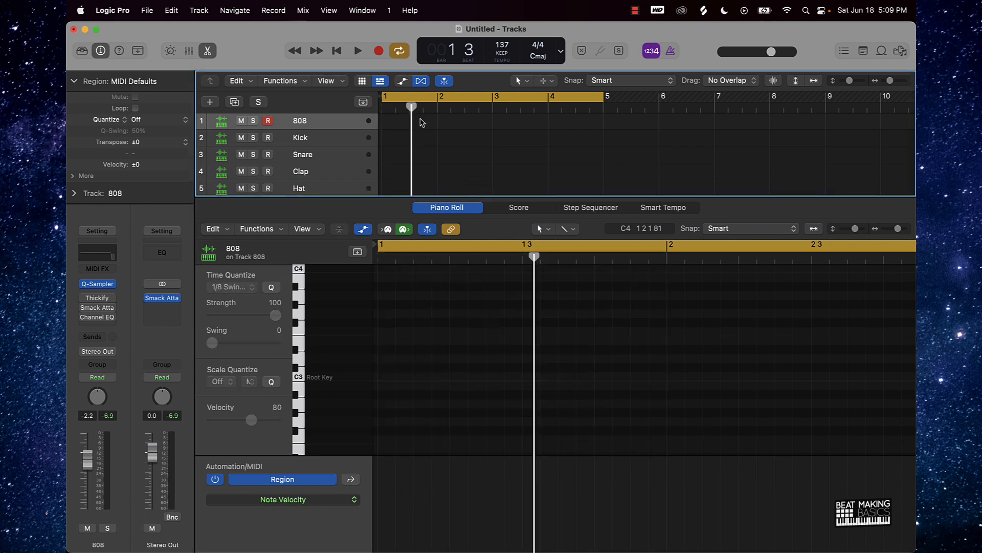
key("e")
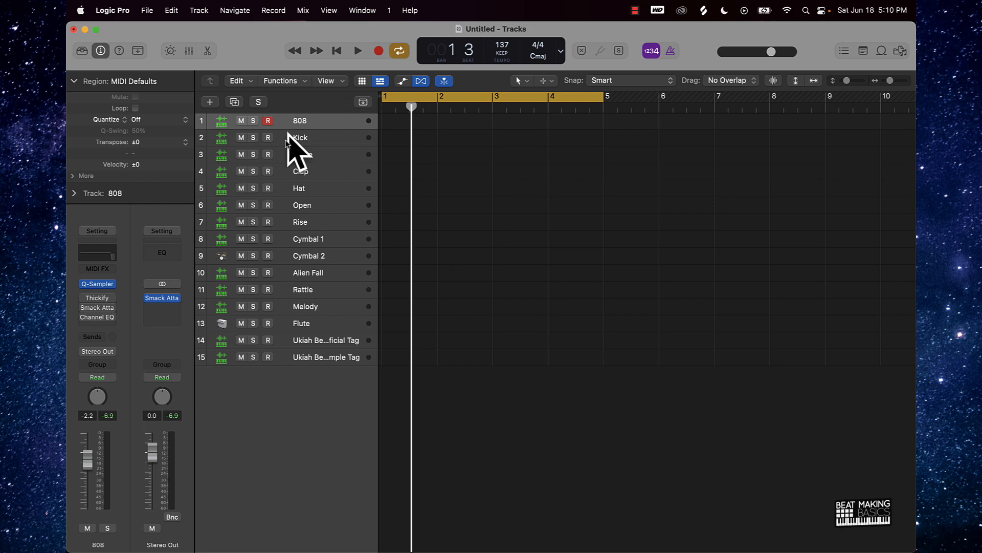
Step: Select the Kick, Clap, 808, Kick and Open tracks in turn to examine their channel strips
left_click(321, 139)
left_click(319, 169)
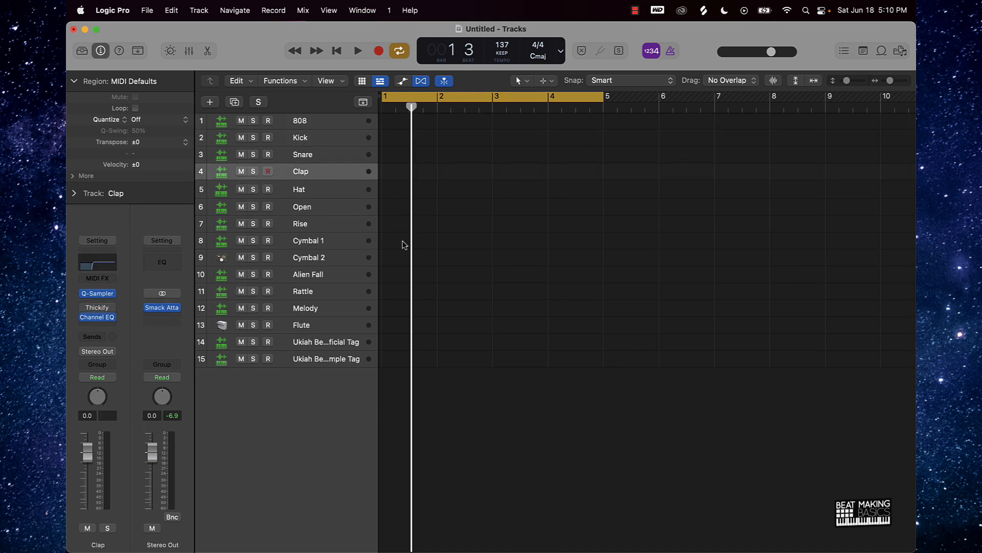
left_click(301, 123)
left_click(302, 138)
left_click(301, 207)
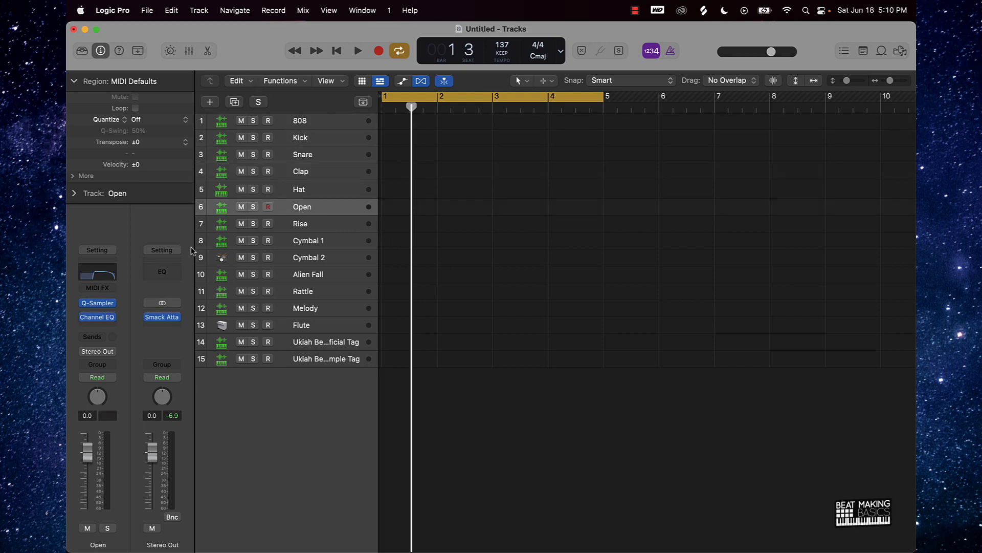
Step: Bypass the Melody track's Channel EQ and Vinyl effects and set its Quick Sampler playback to Reverse
left_click(332, 308)
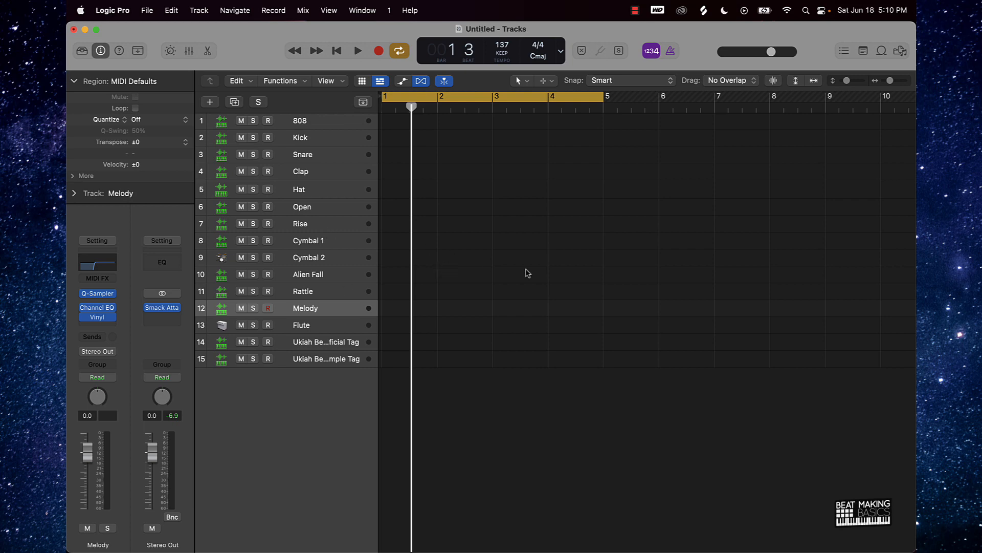
key("Return")
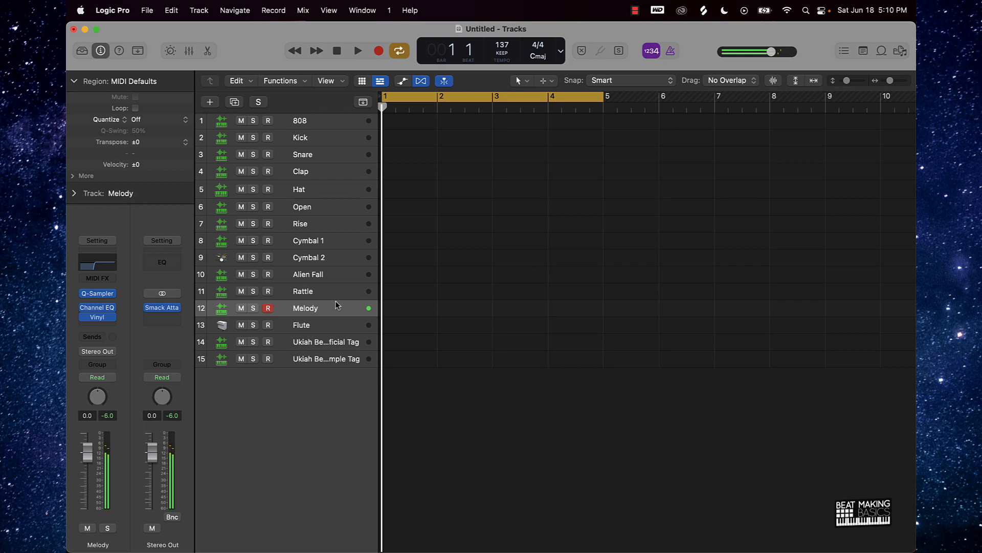
mouse_move(83, 312)
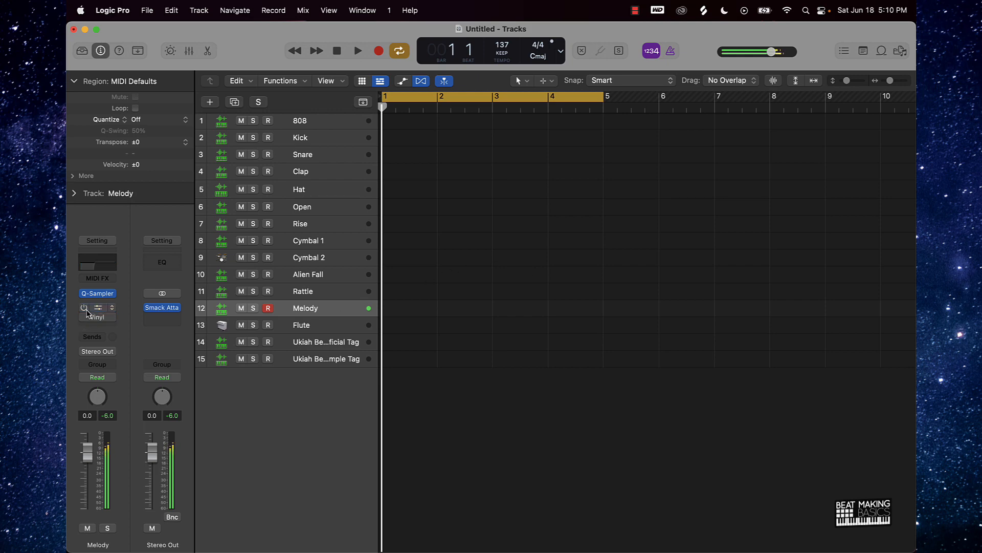
left_click(97, 294)
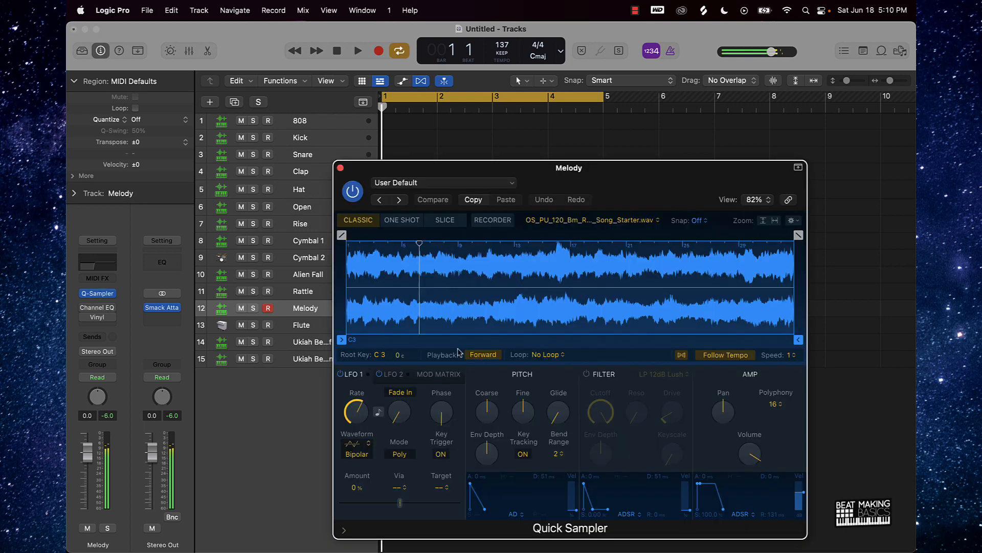
left_click(483, 354)
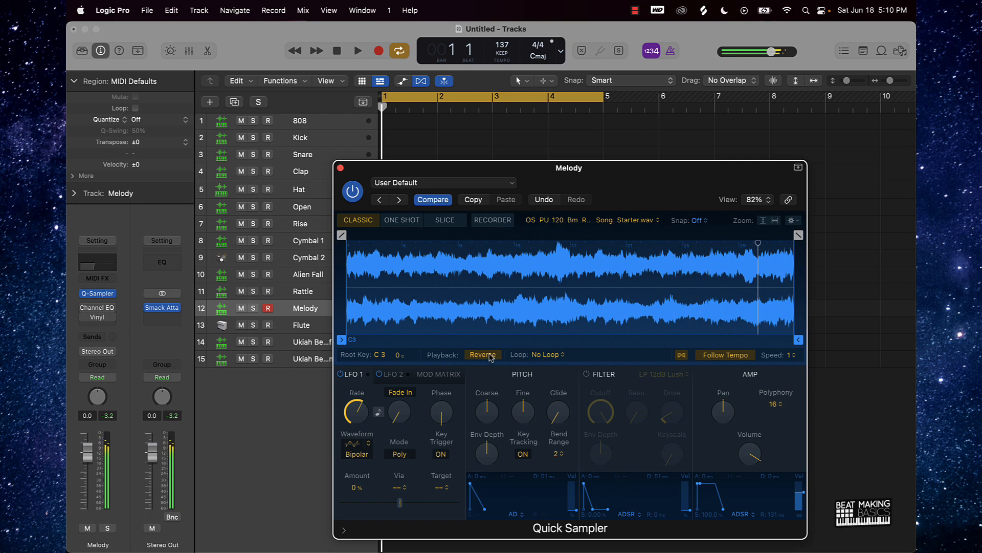
Step: Record the reversed sample on the Melody track across bars 1 to 4 and close its Quick Sampler window
key("r")
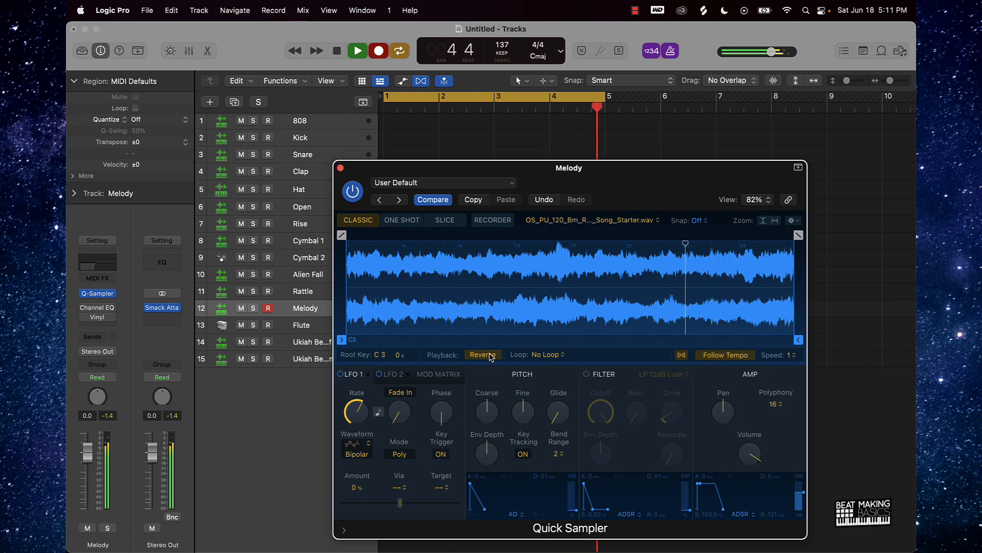
key("space")
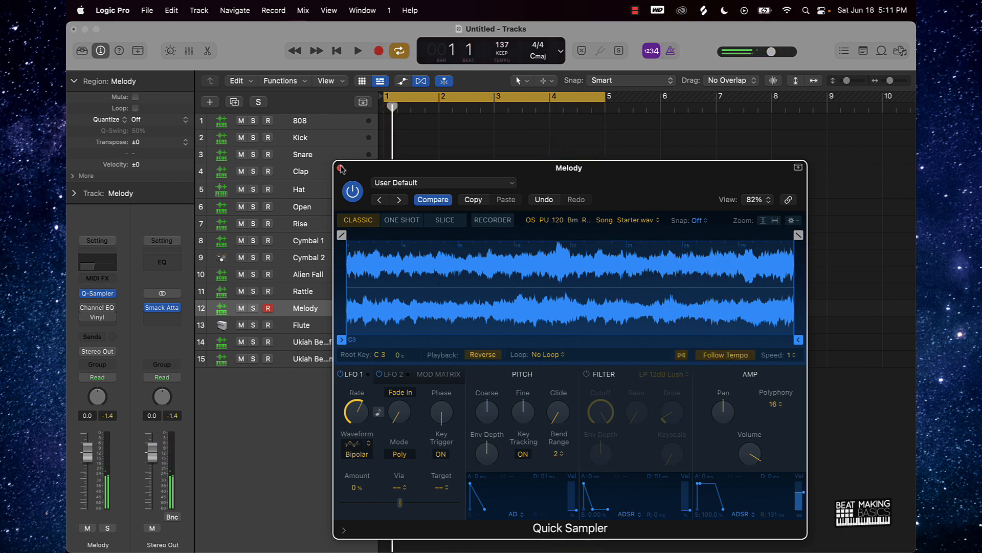
left_click(341, 168)
Step: Quantize all notes in the Melody region to the 1/8 swing setting and close the Piano Roll editor
double_click(487, 309)
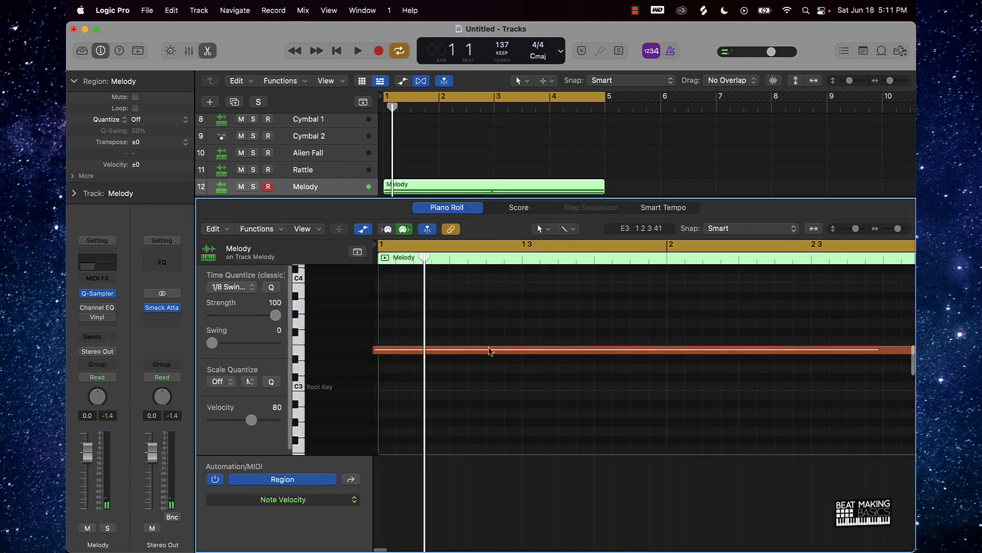
key("super+a")
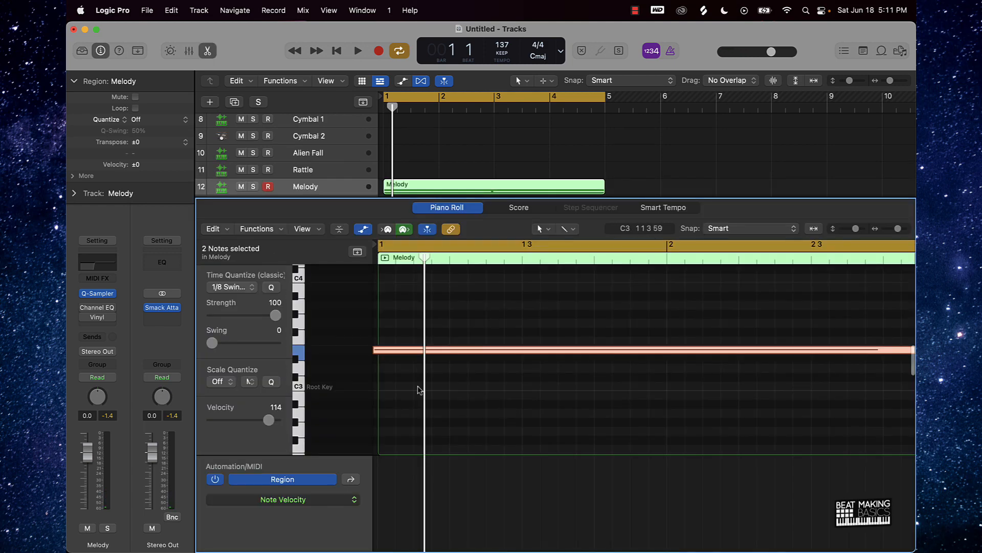
left_click(272, 288)
left_click(557, 316)
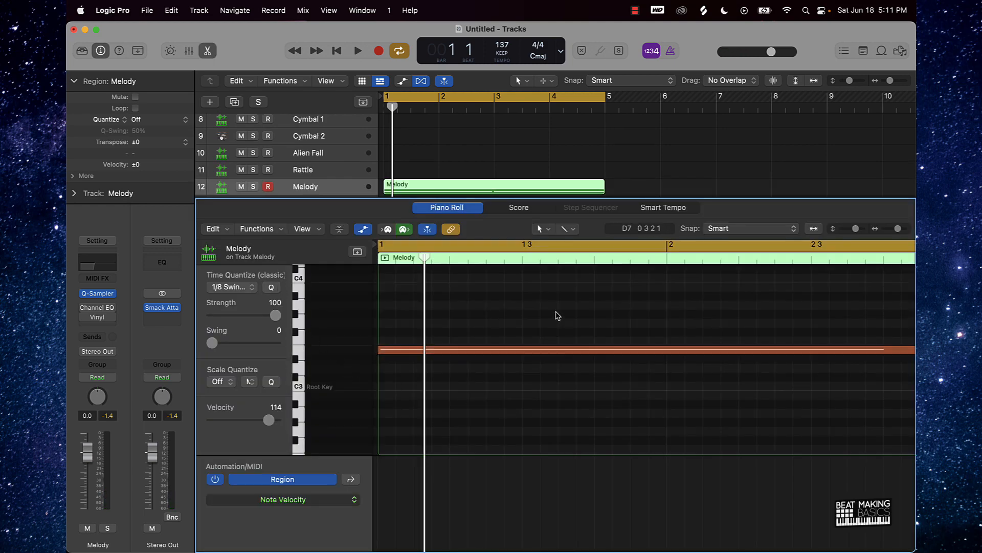
key("e")
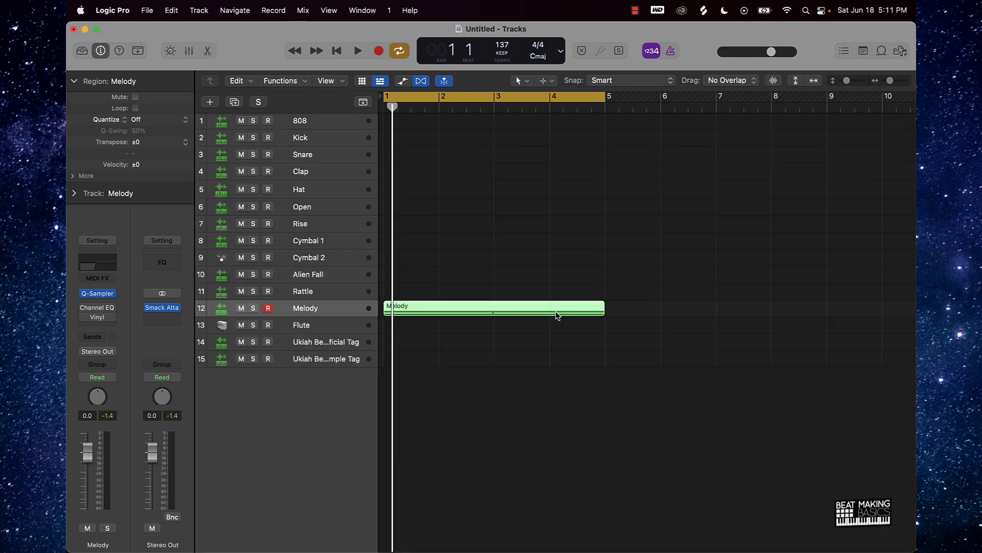
Step: Deselect the Melody region and play back the quantized part
left_click(518, 335)
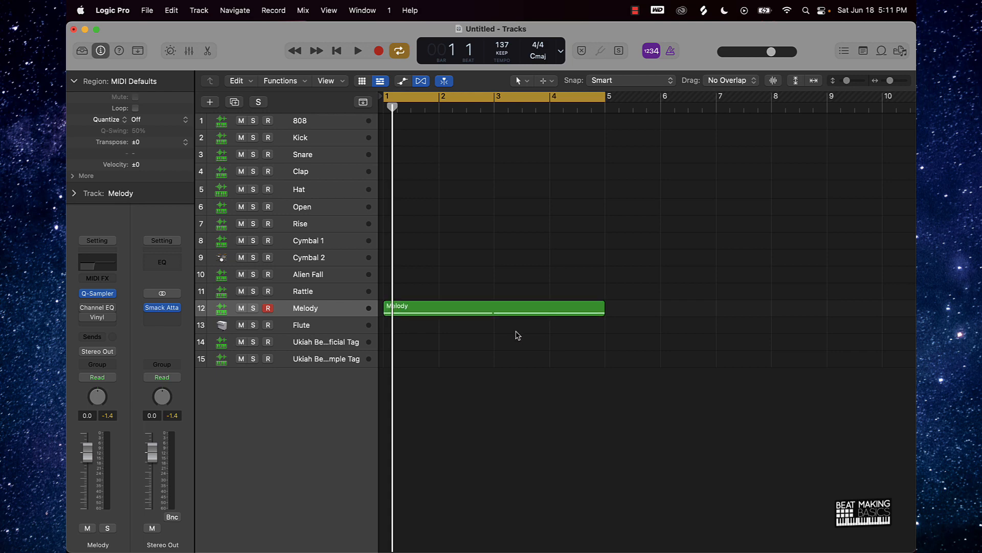
key("space")
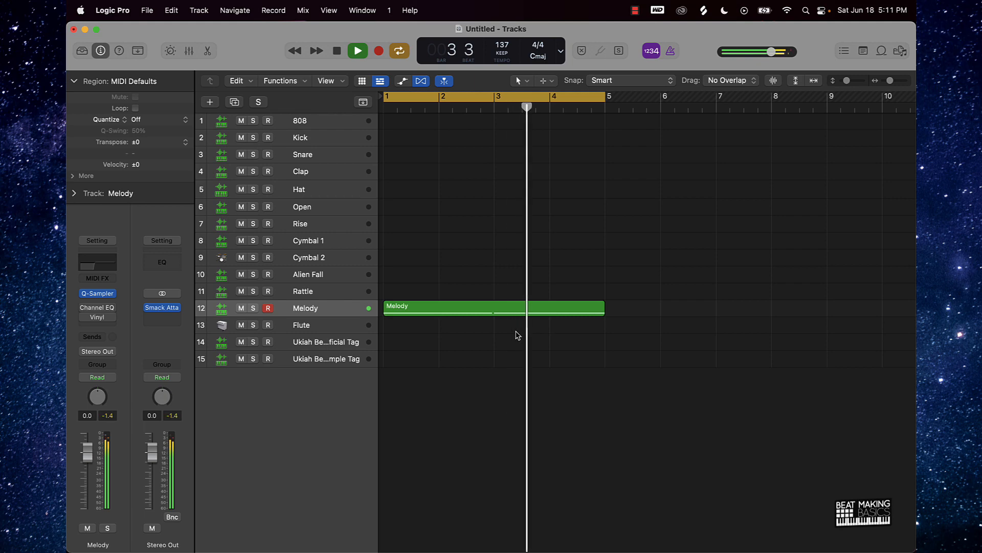
key("space")
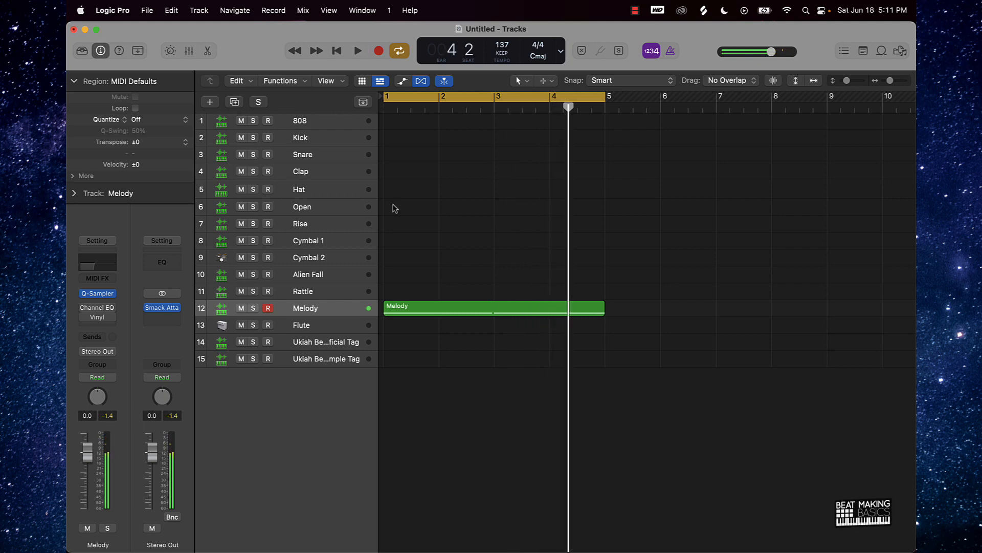
Step: Open the Piano Roll for the Clap track with all four bars in view and audition the C3 key
left_click(327, 177)
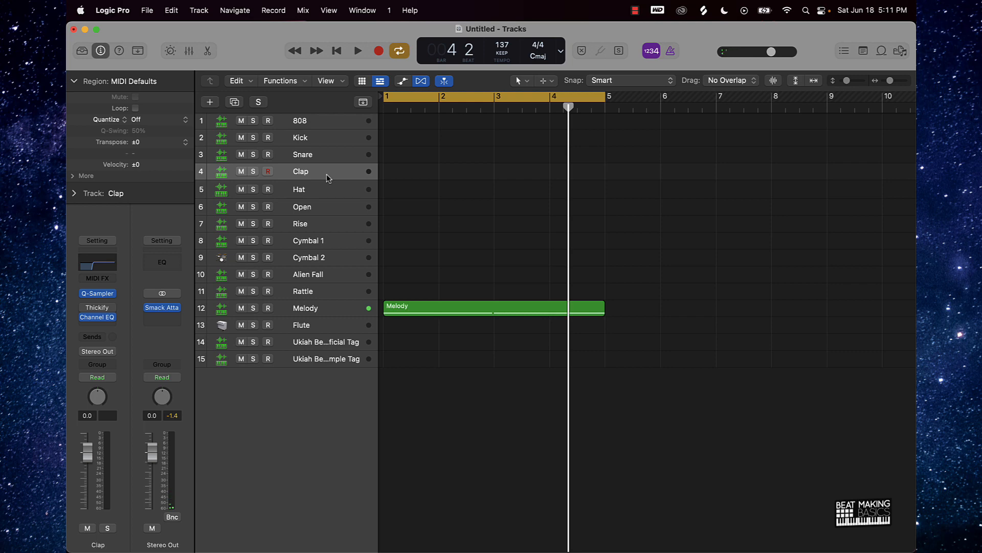
left_click(206, 51)
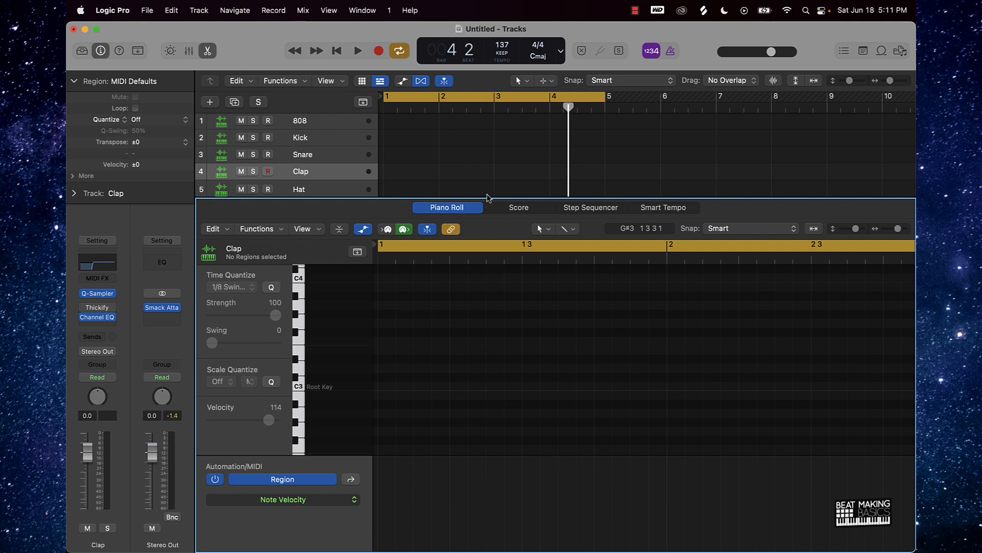
scroll(409, 147, "down", 1)
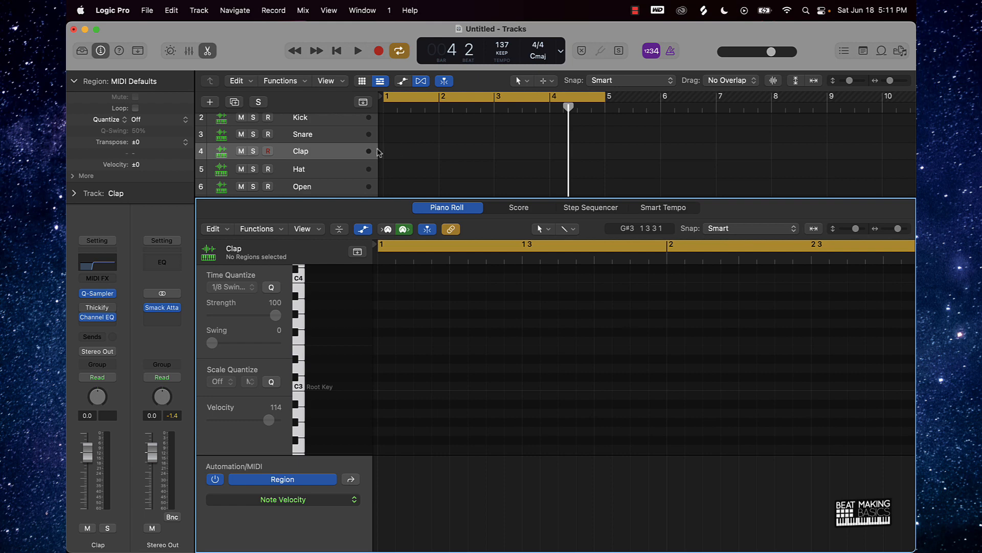
scroll(564, 367, "down", 5)
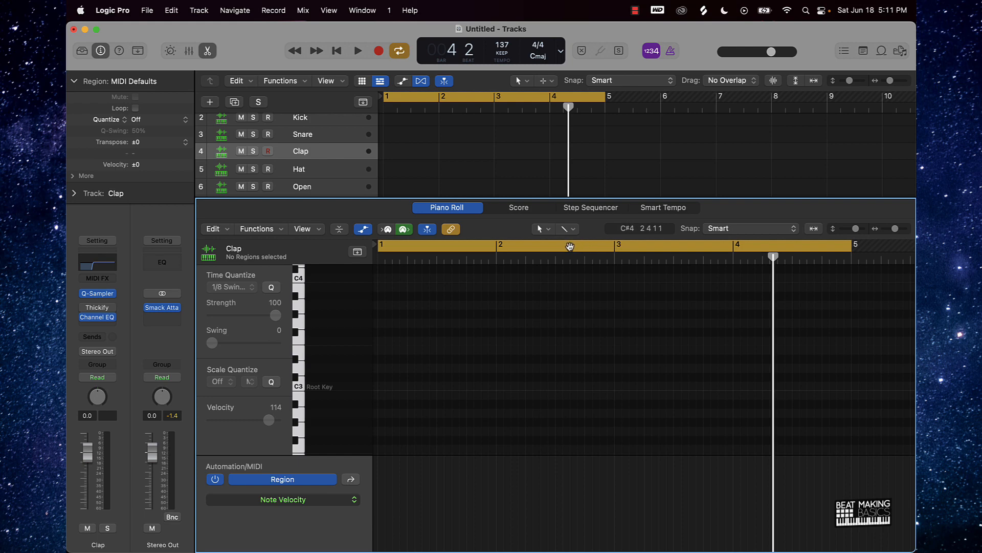
left_click(299, 387)
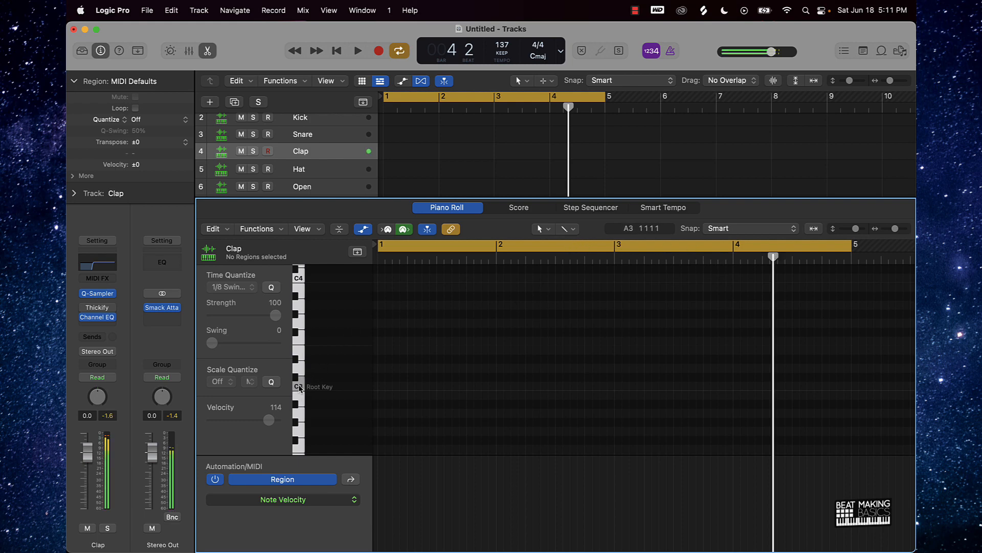
Step: Add a C3 note on beat 3 of bar 1 on the Clap track and shorten it to about half a beat
scroll(451, 392, "down", 2)
scroll(451, 392, "down", 1)
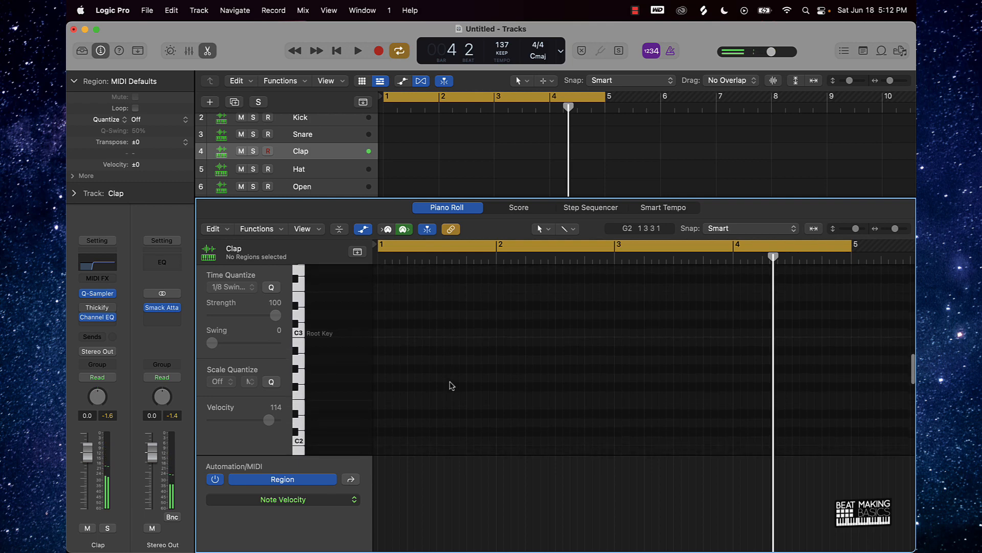
left_click(438, 333)
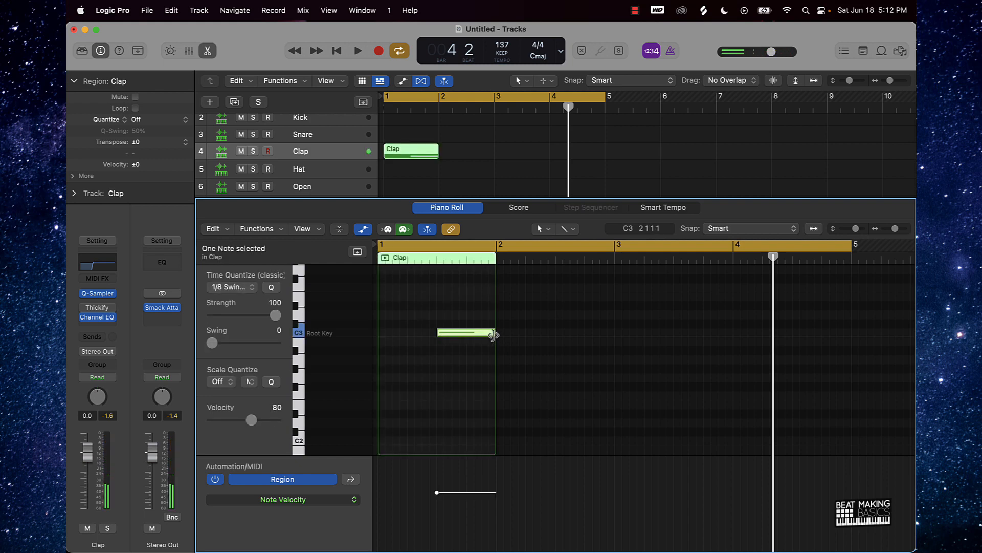
left_click_drag(492, 334, 451, 333)
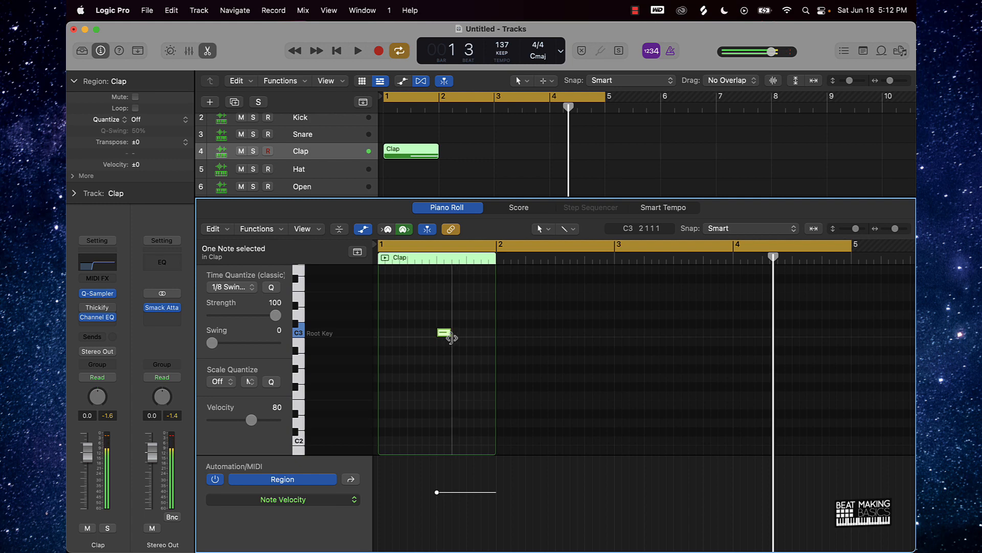
left_click(476, 353)
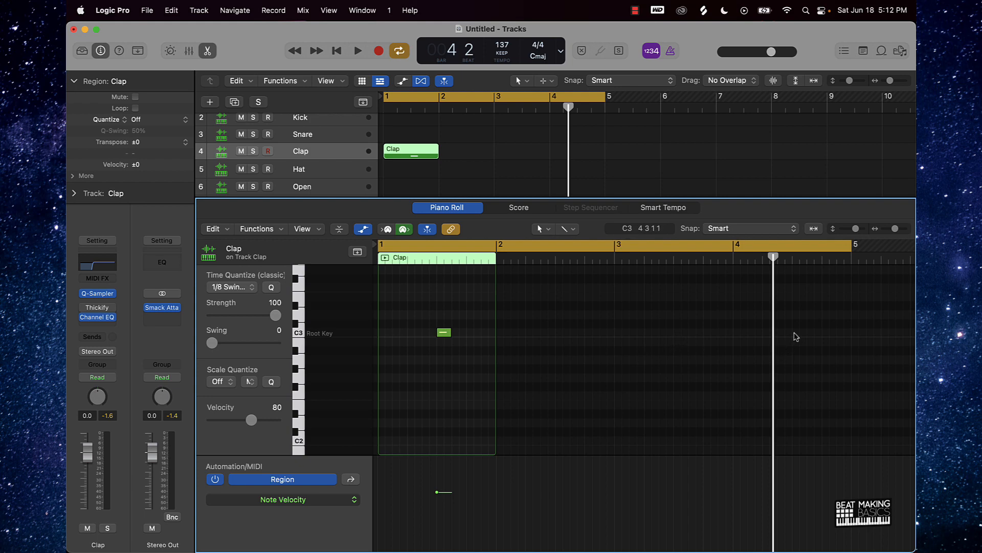
Step: Repeat the one-bar Clap region three times to fill bars 1 to 4 and join the four regions into one
left_click(536, 180)
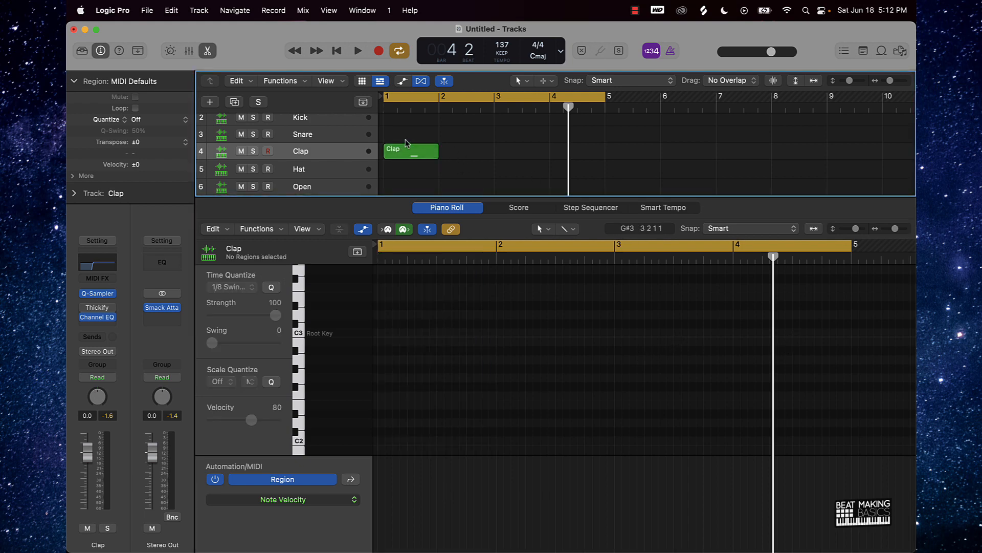
left_click(416, 157)
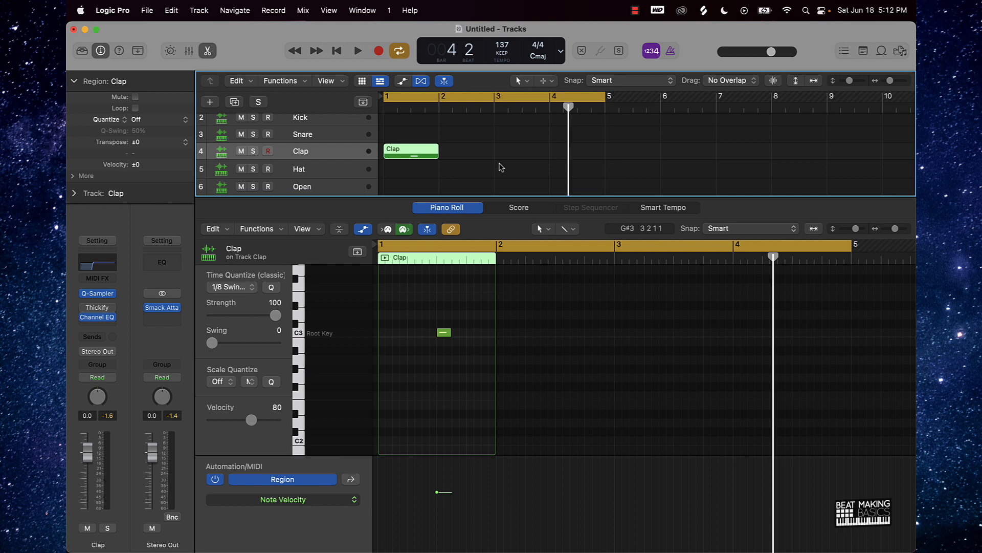
key("super+r")
key("super+r")
key("super+r")
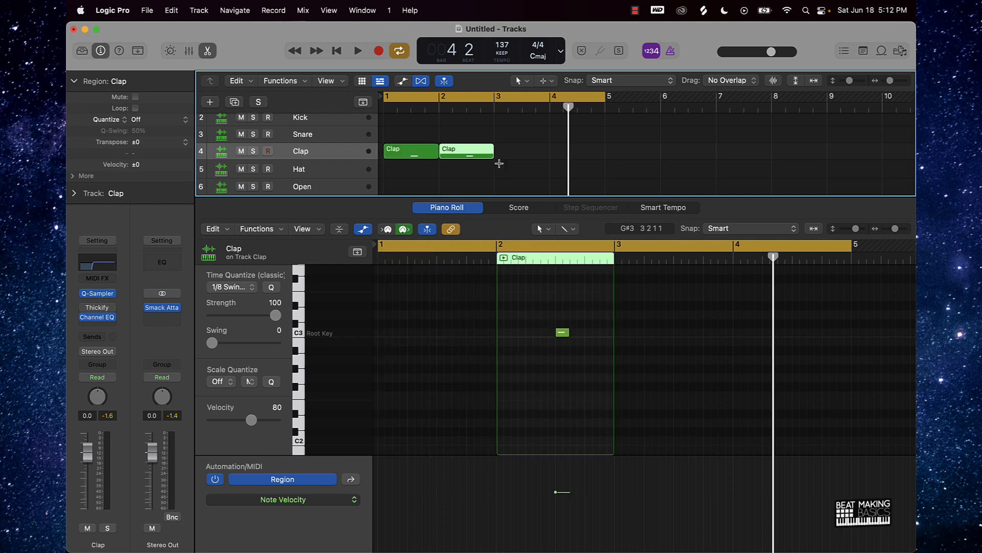
left_click(609, 150)
left_click(301, 149)
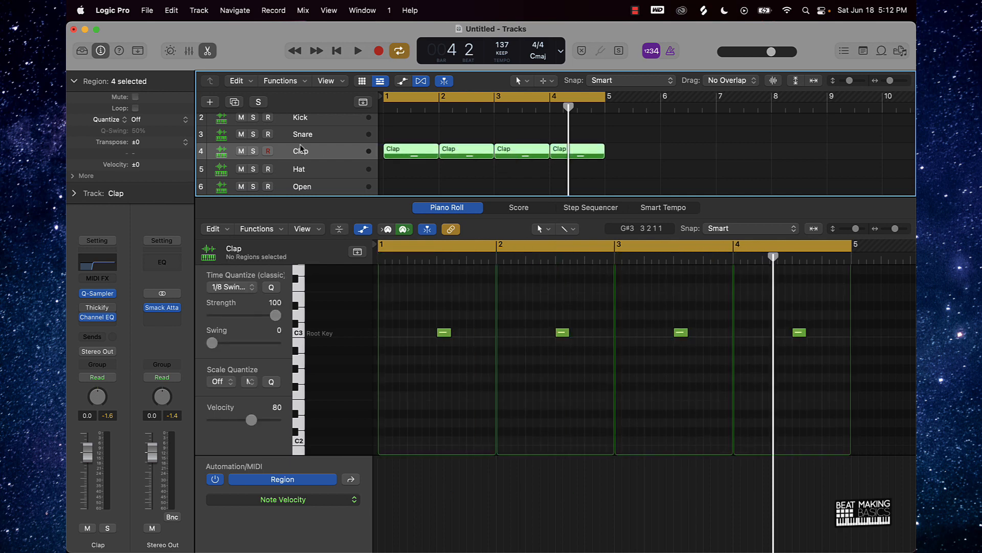
key("super+j")
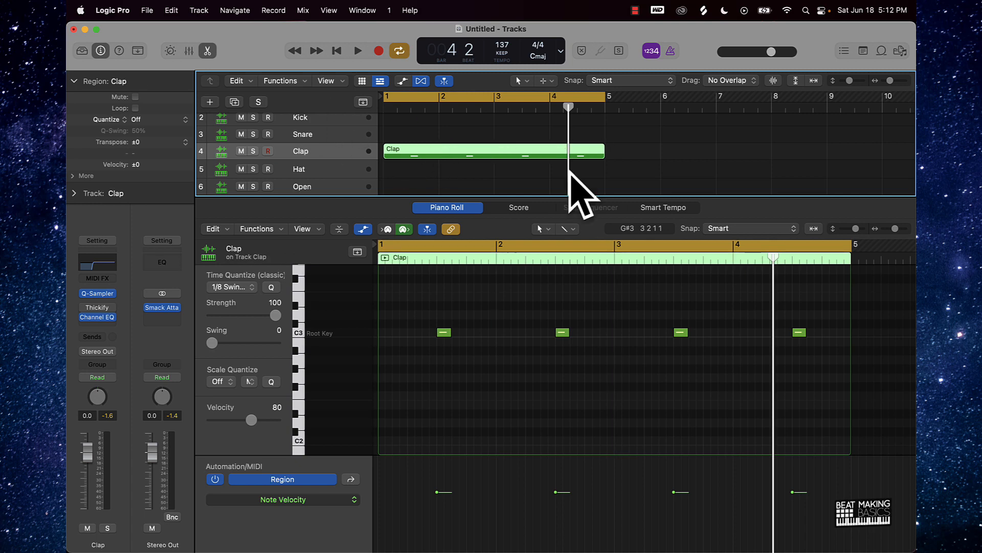
Step: Deselect the joined Clap region and play the claps together with the melody
left_click(452, 176)
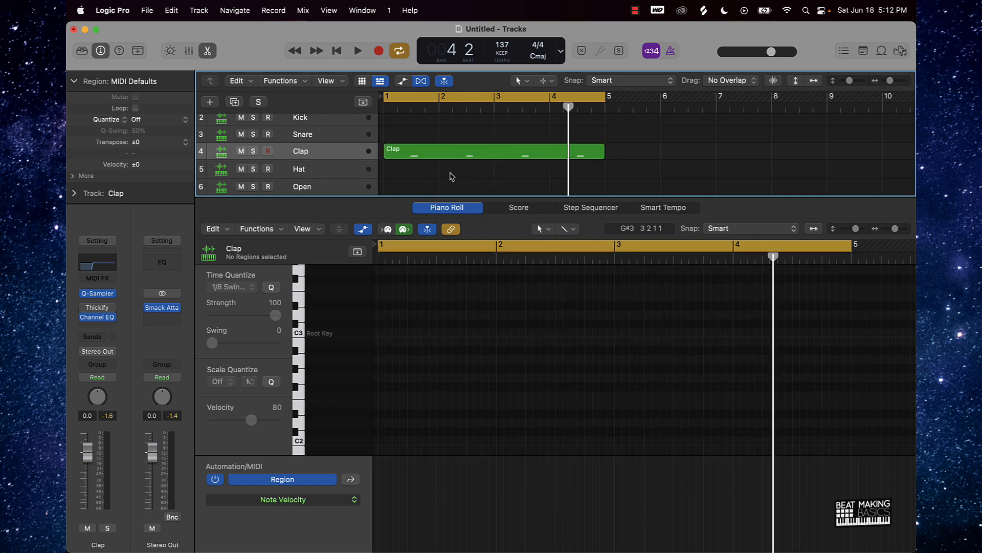
key("space")
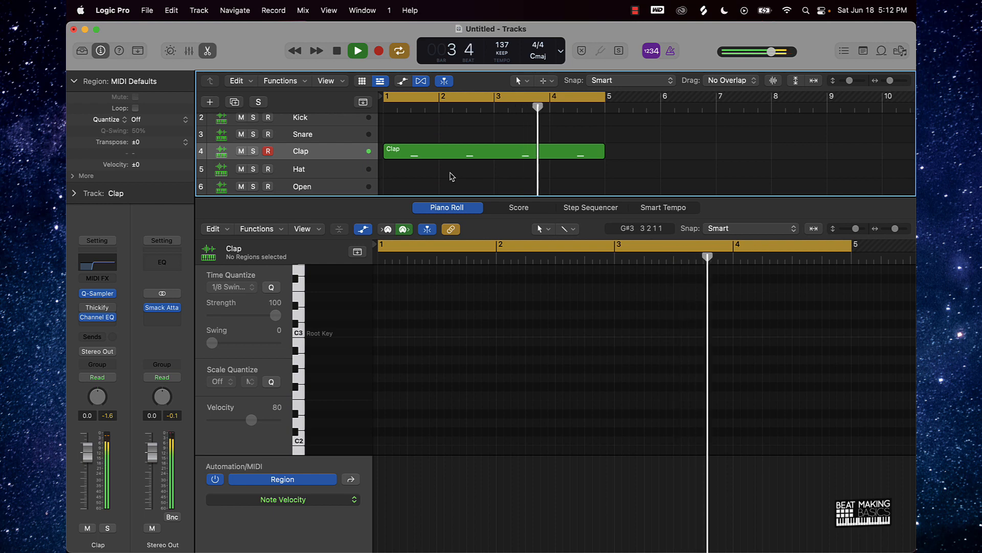
key("space")
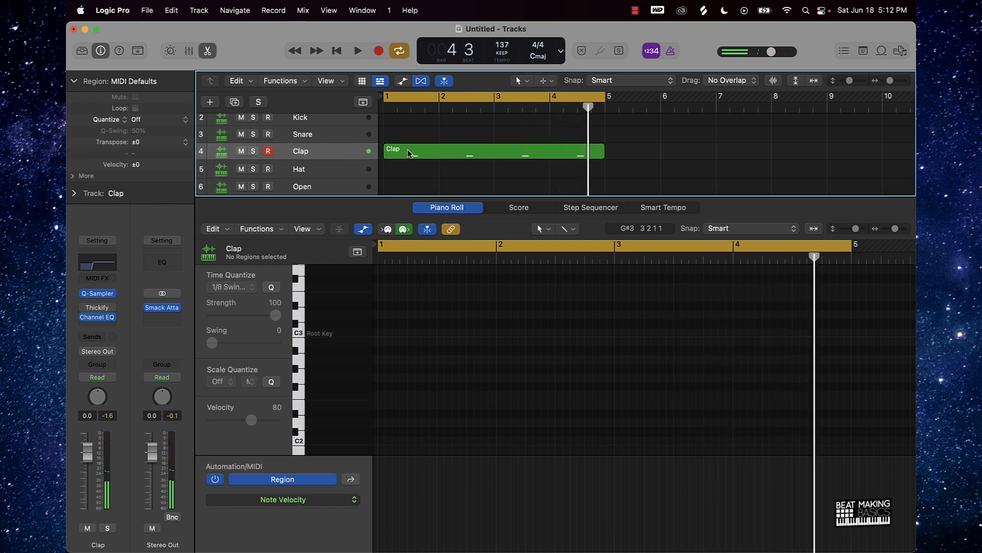
Step: Select the Snare track and move the playhead through the cycle range back to the start of bar 1
left_click(335, 137)
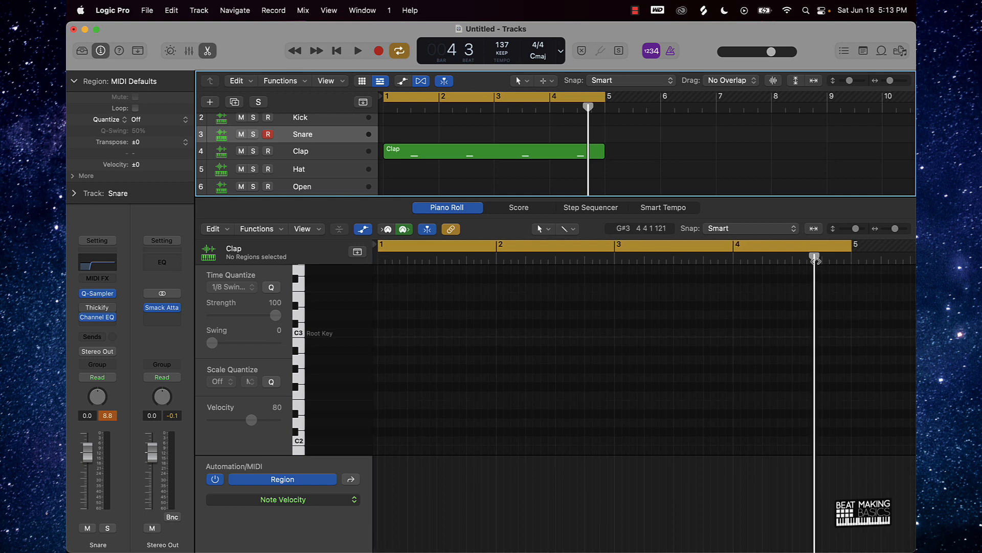
left_click(814, 259)
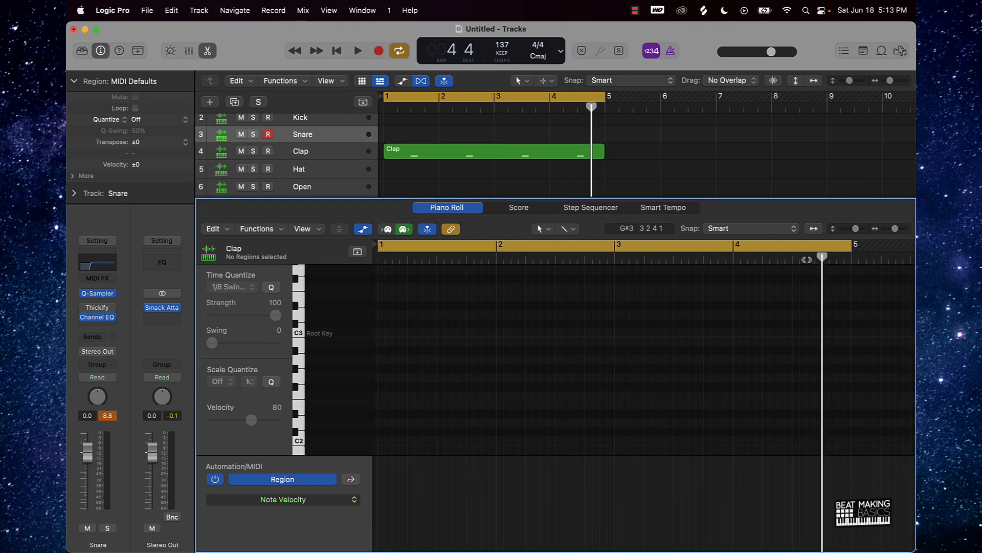
left_click_drag(822, 258, 733, 269)
left_click(654, 329)
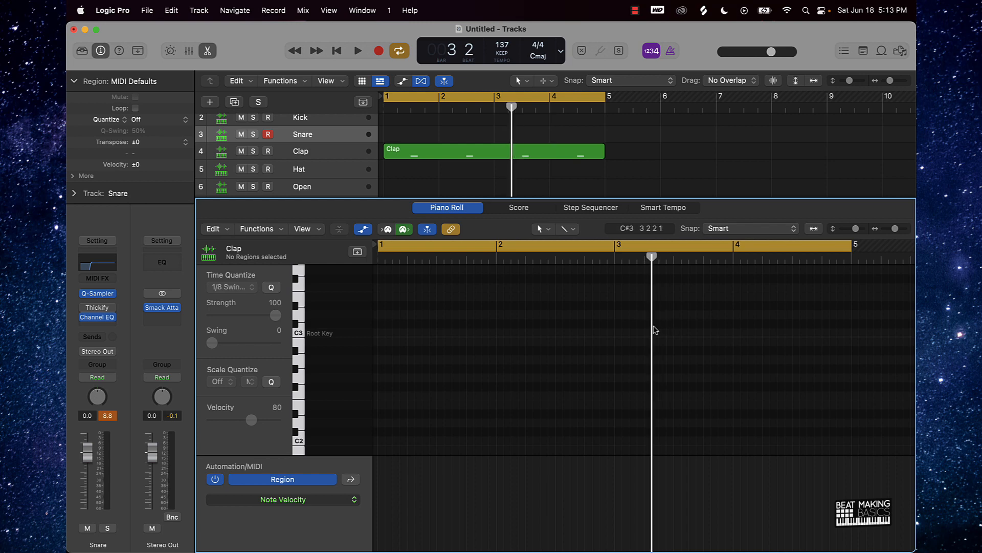
left_click_drag(652, 331, 840, 331)
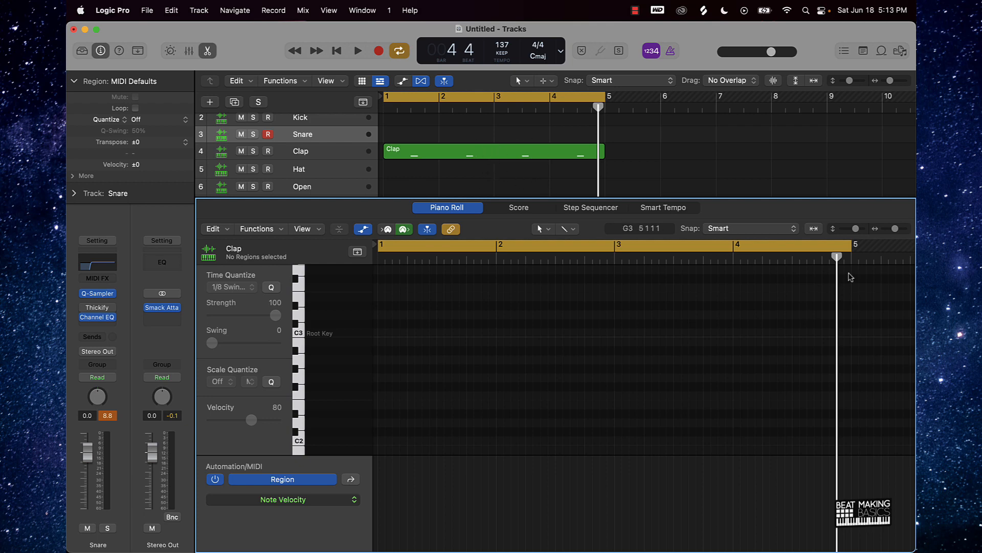
left_click_drag(840, 261, 392, 280)
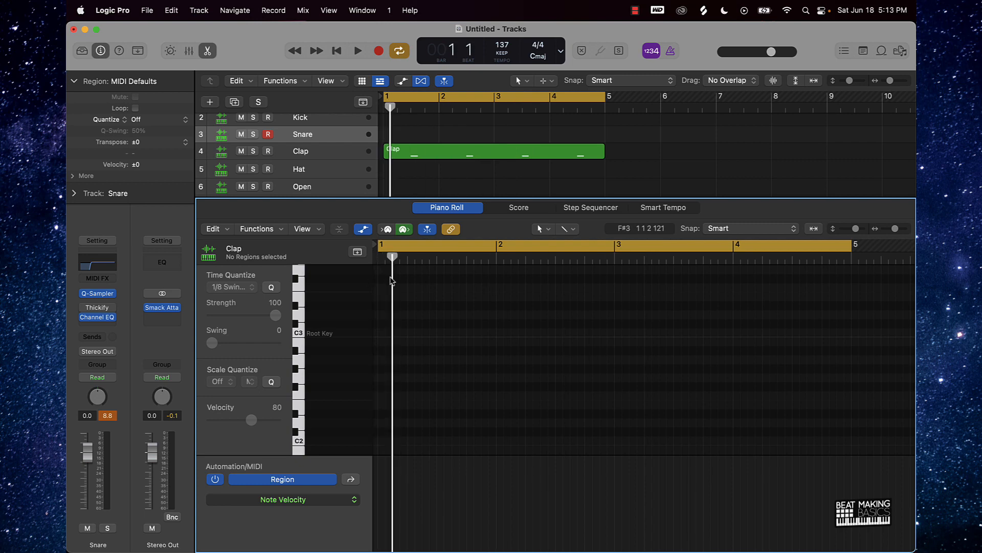
left_click_drag(390, 281, 245, 300)
Step: Add a half-beat C3 note on beat 3 of bar 1 on the Snare track and play it with the clap
key("space")
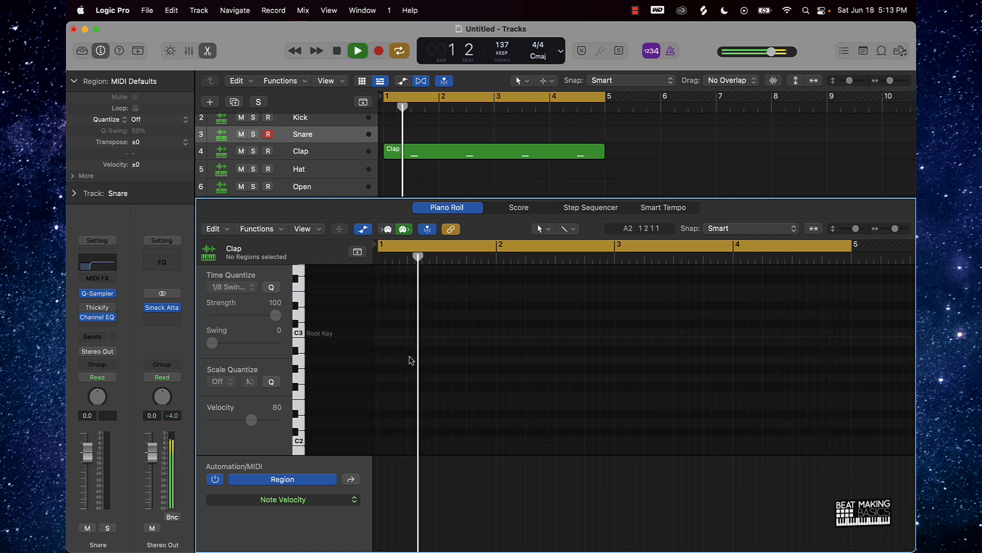
key("space")
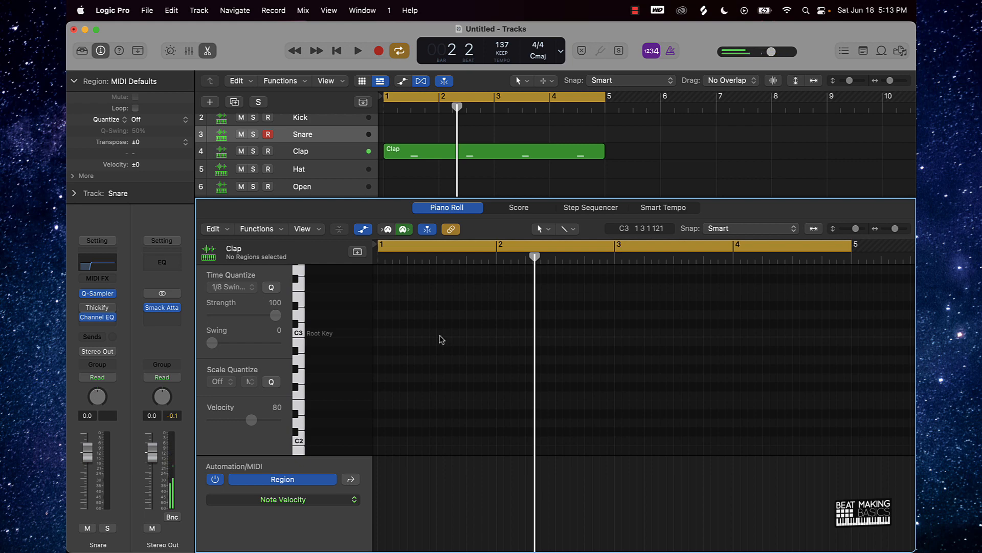
left_click(441, 334)
key("shift+space")
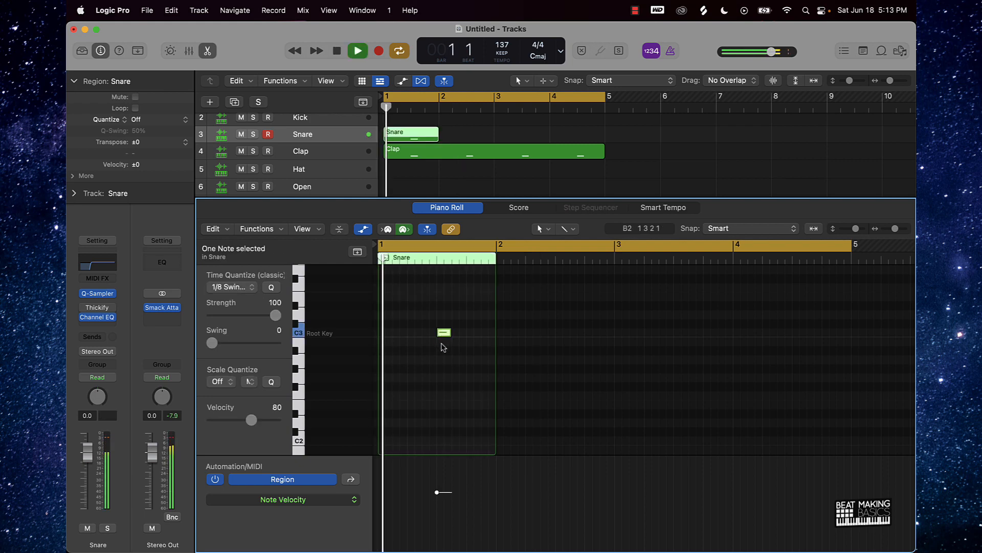
key("space")
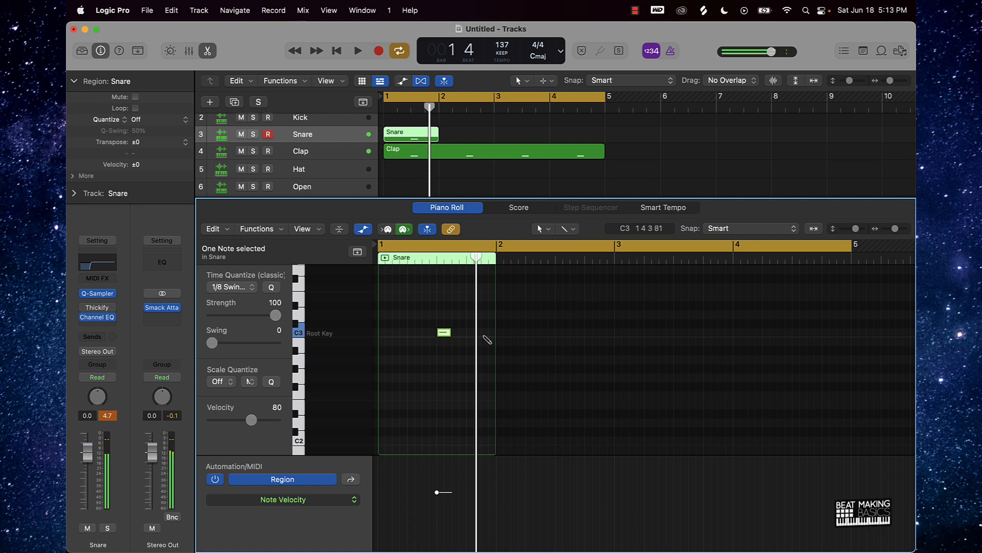
Step: Add a C3 snare note on the second half of beat 4 in bar 1 and play it
left_click(485, 333)
left_click_drag(476, 258, 480, 262)
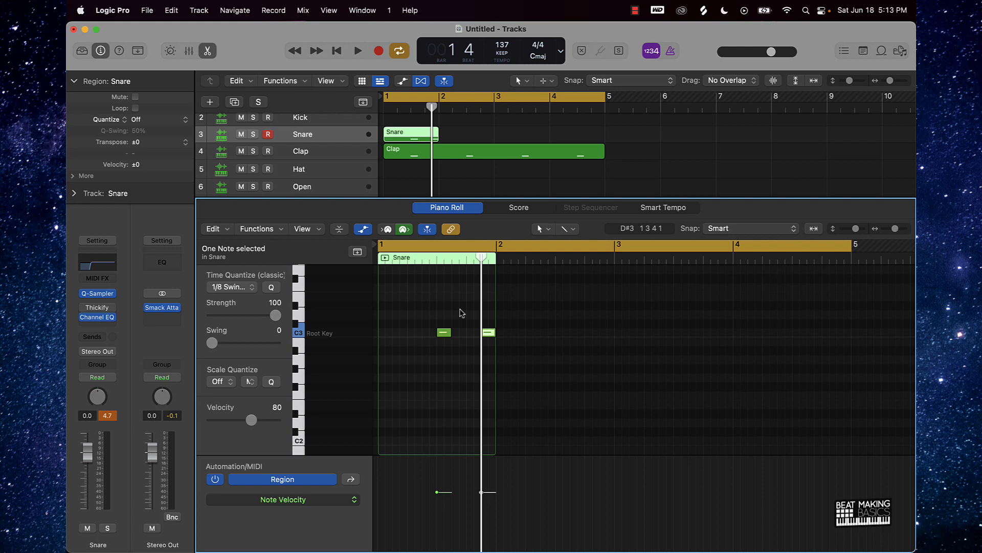
key("space")
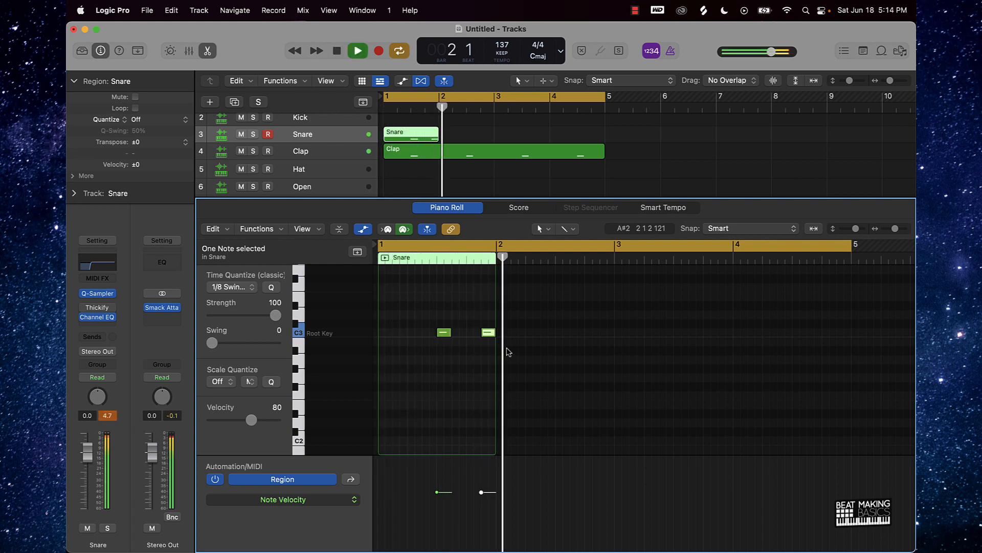
key("space")
Step: Add a C3 snare note on the second half of beat 1 in bar 2 and play from that note
left_click(517, 333, "super")
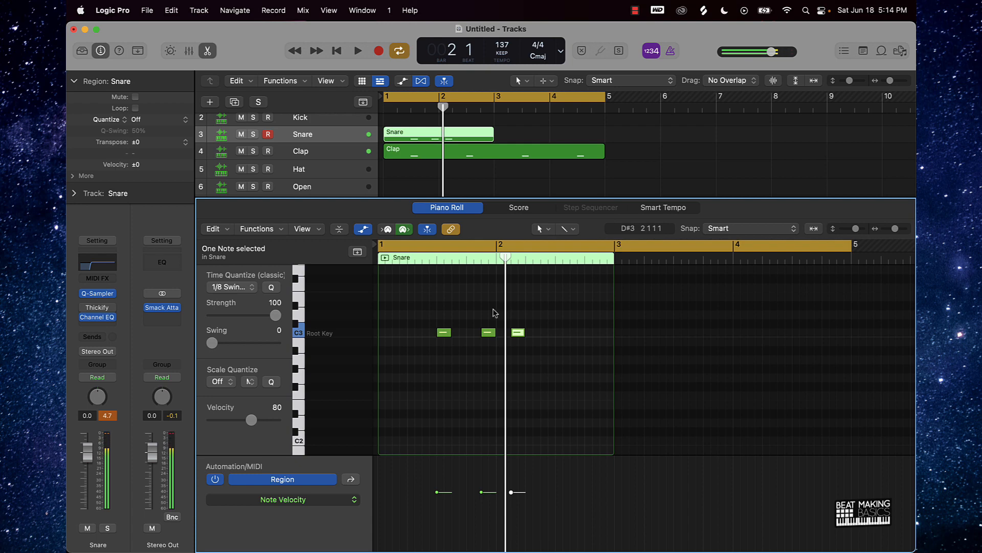
mouse_move(506, 260)
left_mouse_down()
mouse_move(526, 261)
mouse_move(508, 262)
left_mouse_up()
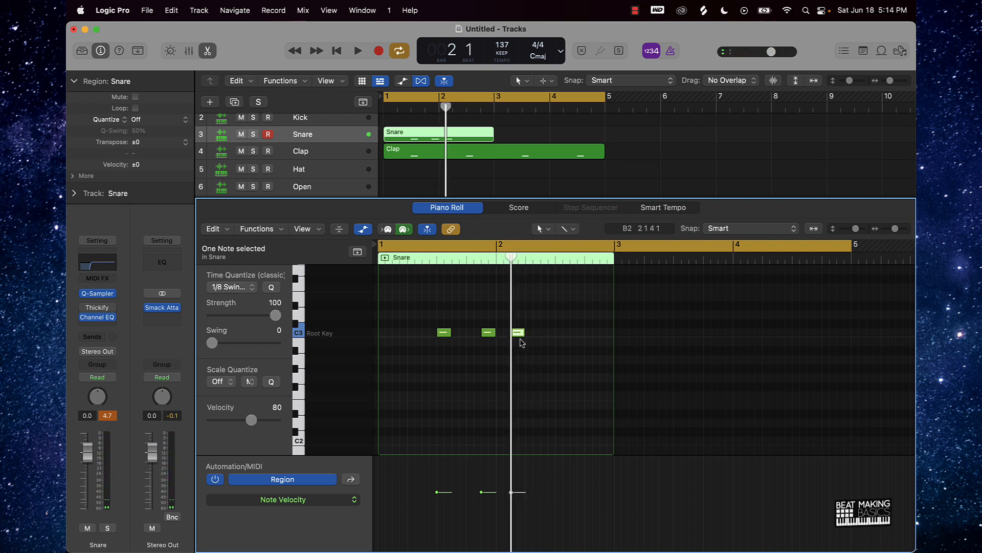
key("space")
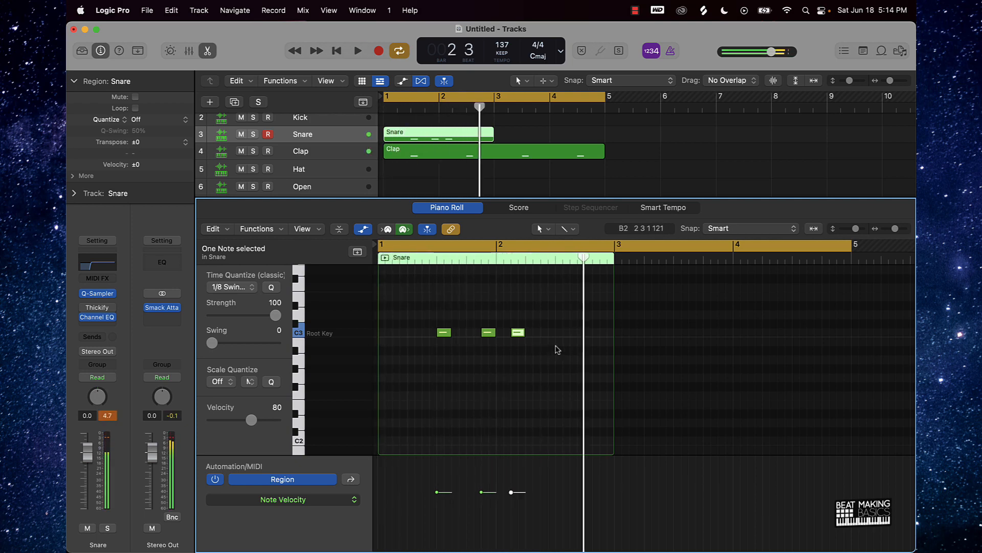
key("space")
Step: Add C3 snare notes on beat 3 and on the second half of beat 4 in bar 2, playing after each
left_click(561, 333)
key("space")
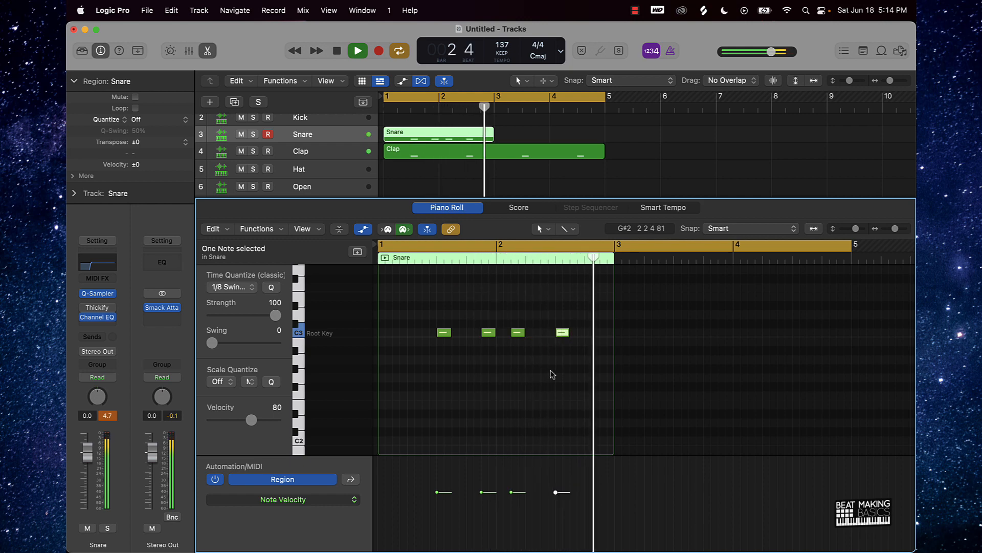
key("space")
left_click(606, 333)
key("space")
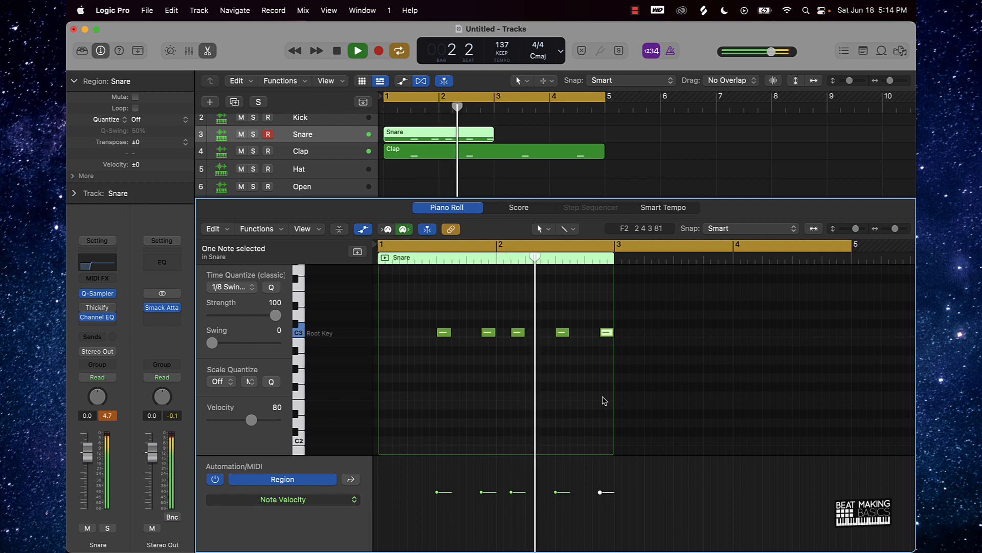
key("space")
left_click(603, 384)
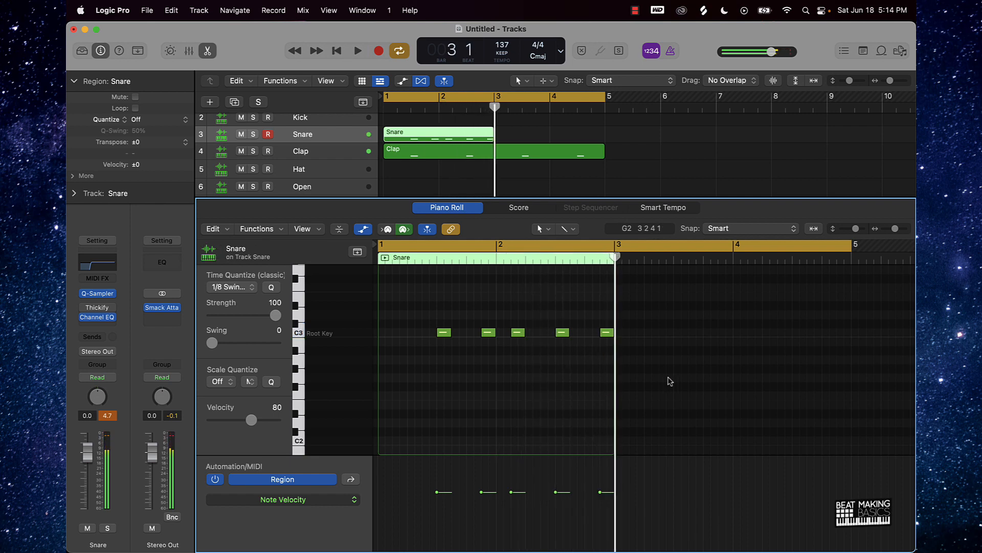
Step: Reselect the two-bar Snare region and select all five of its notes in the Piano Roll
left_click(537, 179)
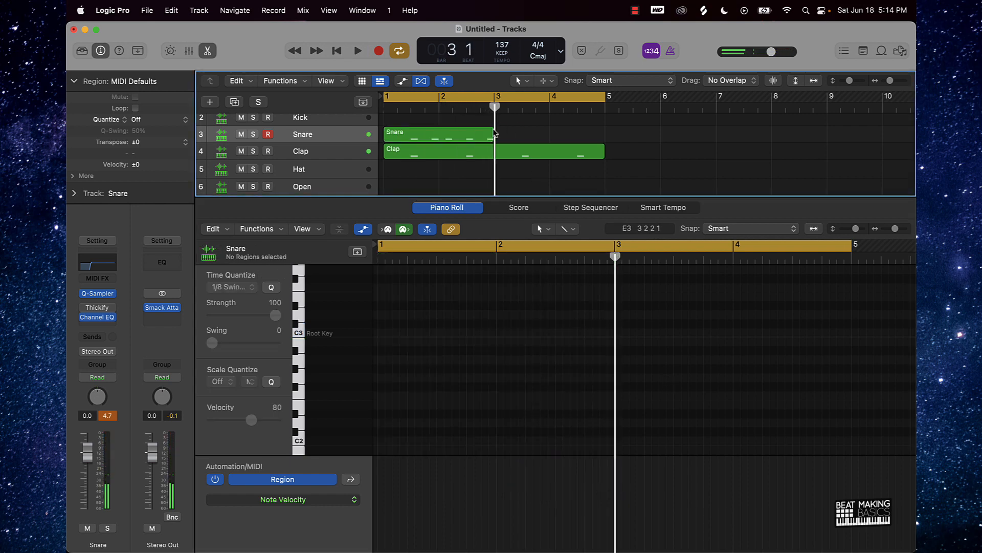
left_click(464, 138)
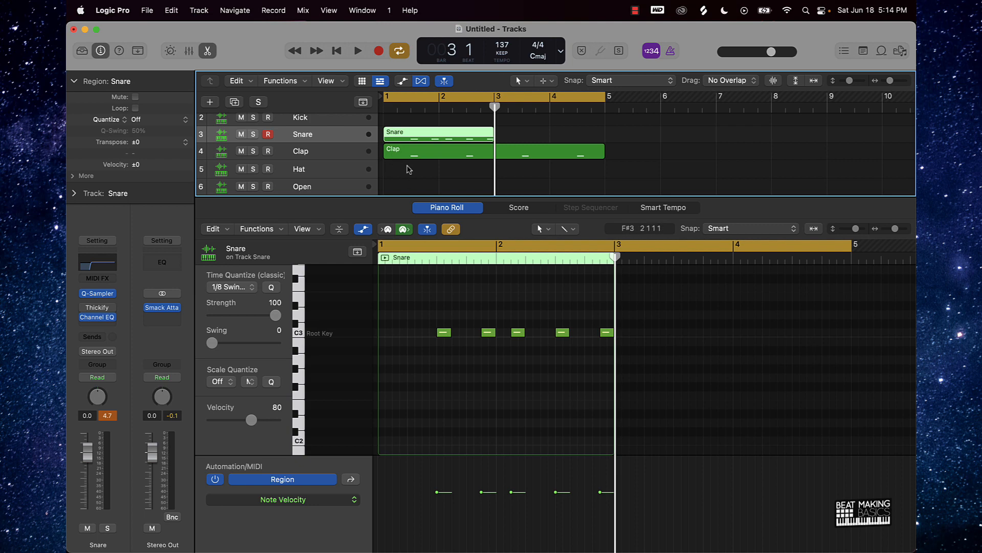
left_click_drag(416, 308, 669, 391)
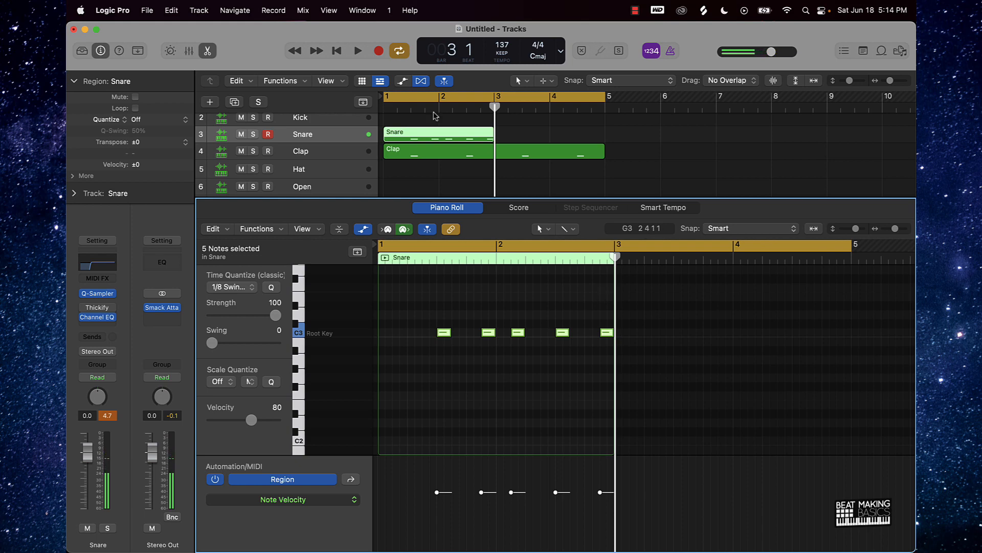
Step: Repeat the two-bar Snare region once into bars 3 and 4 and delete the repeated copy
left_click(535, 174)
left_click(478, 138)
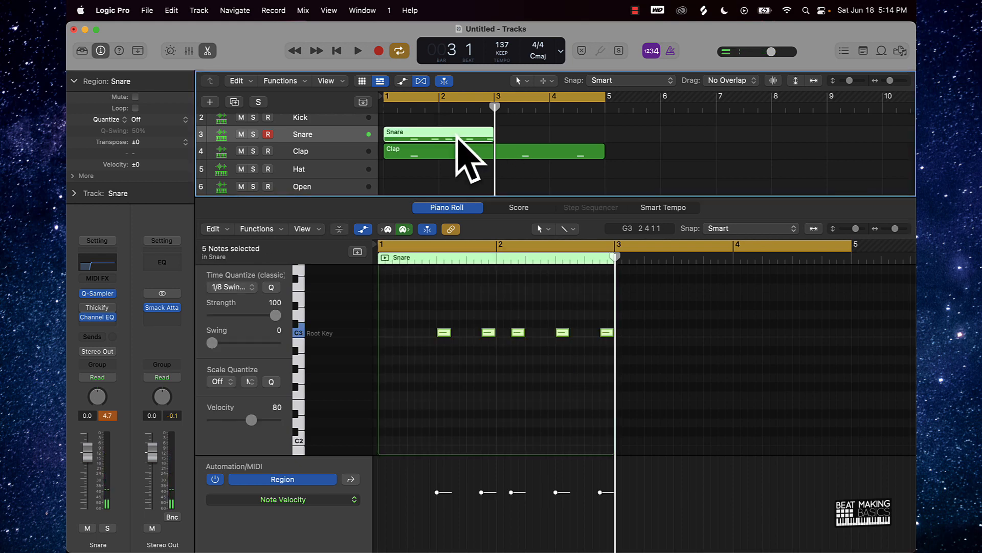
key("super+r")
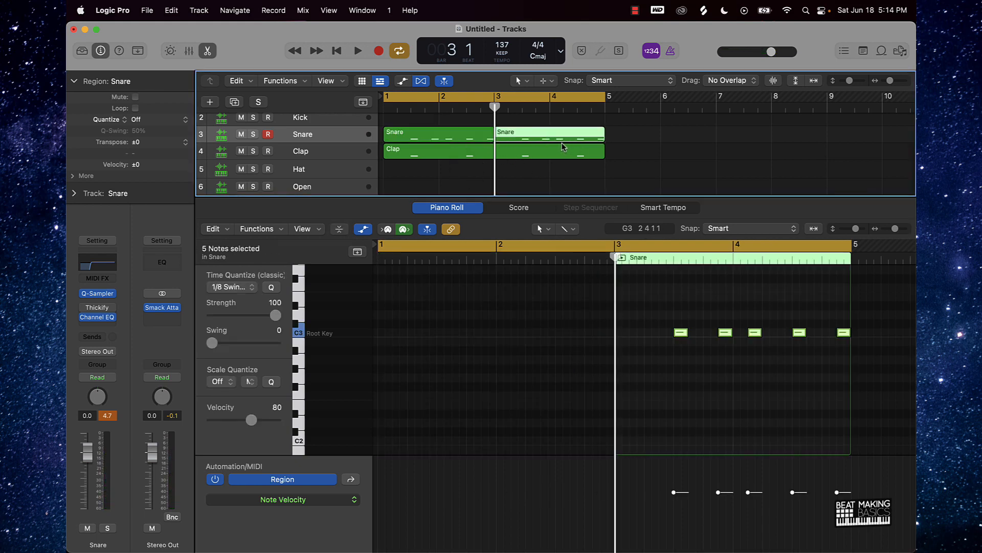
left_click(753, 161)
left_click(541, 137)
key("Delete")
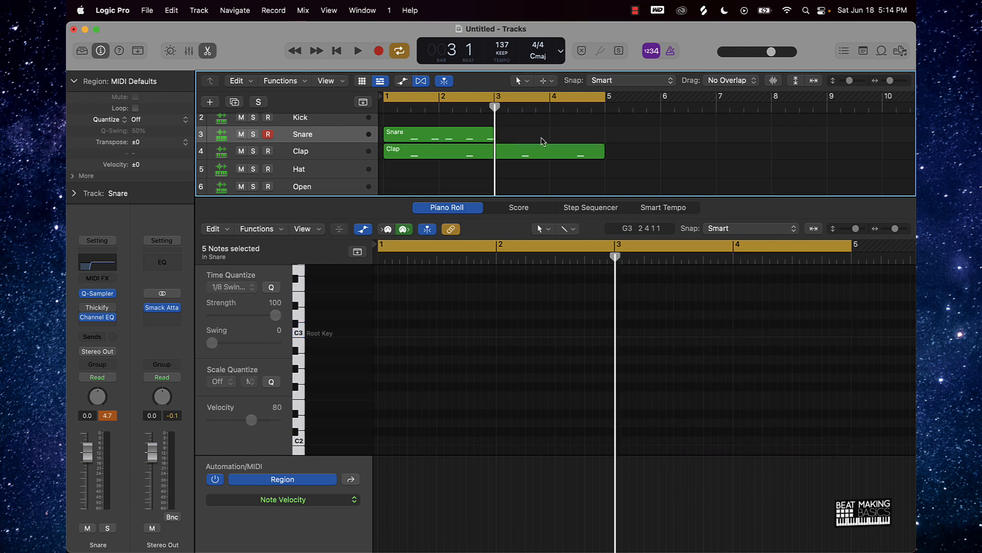
Step: Copy the five selected snare notes two bars forward into bars 3 and 4 and play them with the clap
left_click(486, 137)
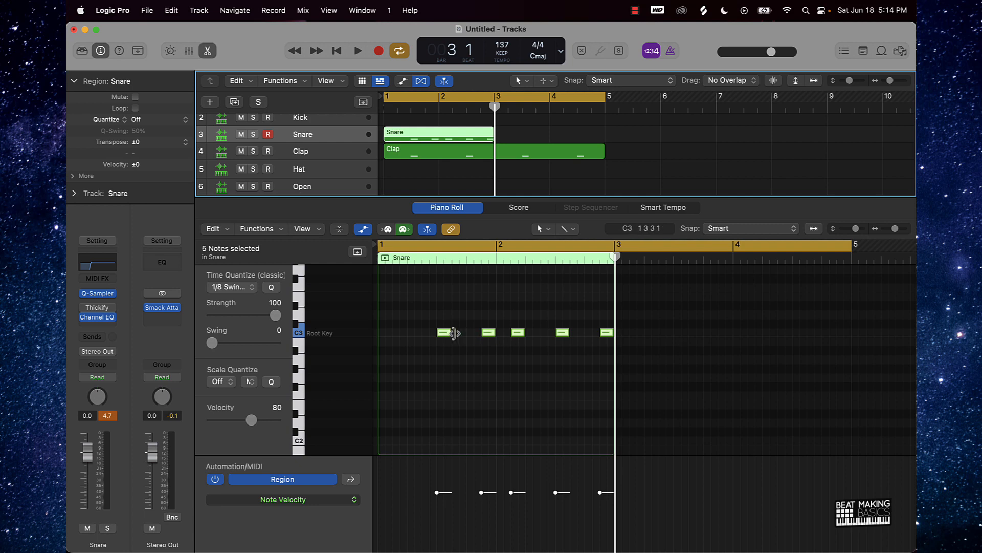
left_click_drag(443, 333, 683, 336)
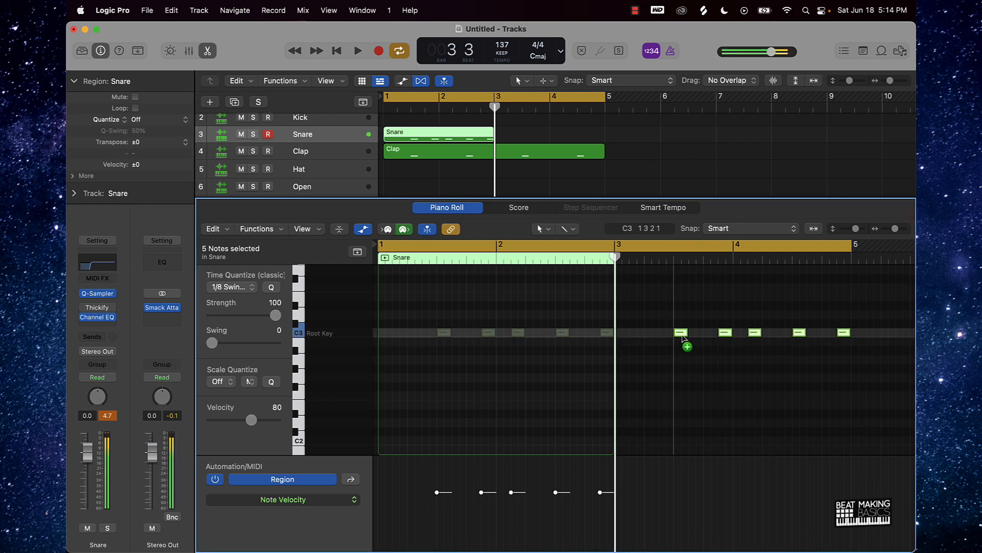
left_click(674, 362)
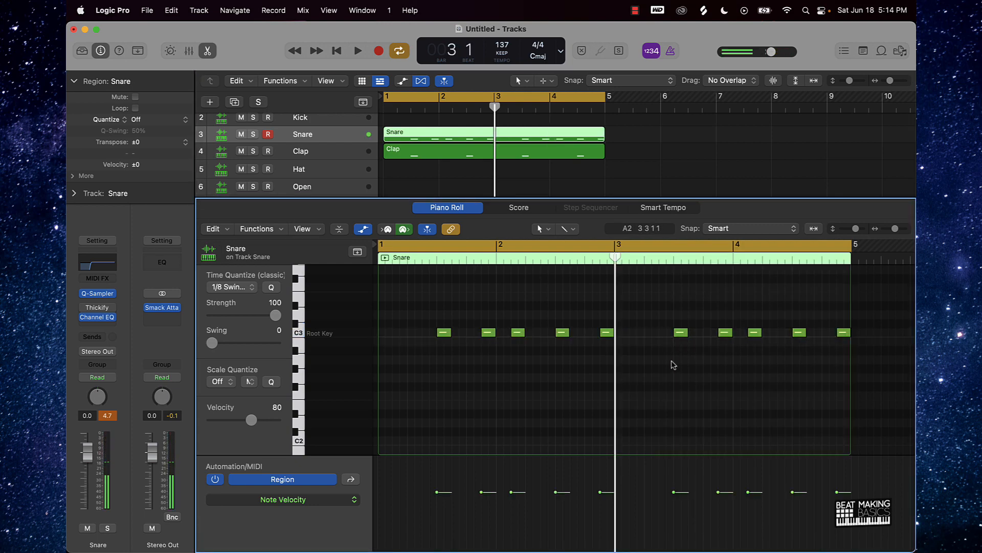
key("space")
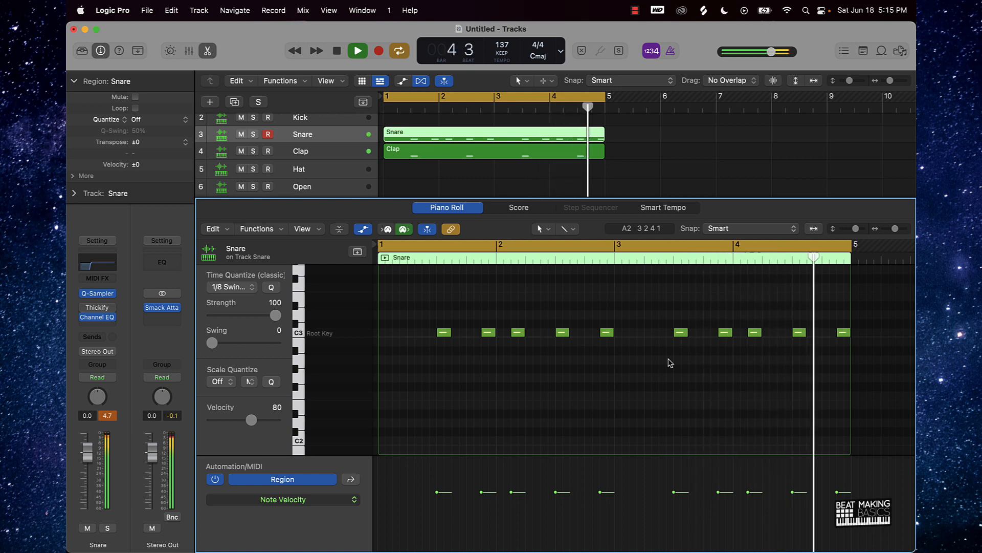
key("space")
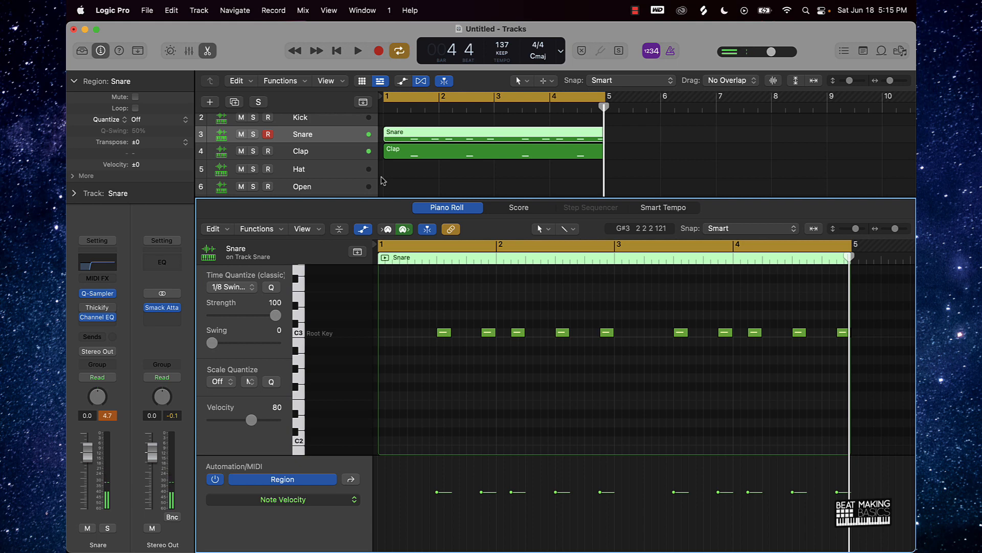
Step: Add a C3 note at the start of bar 1 on the Hat track and shorten it to a sixteenth note
left_click(335, 178)
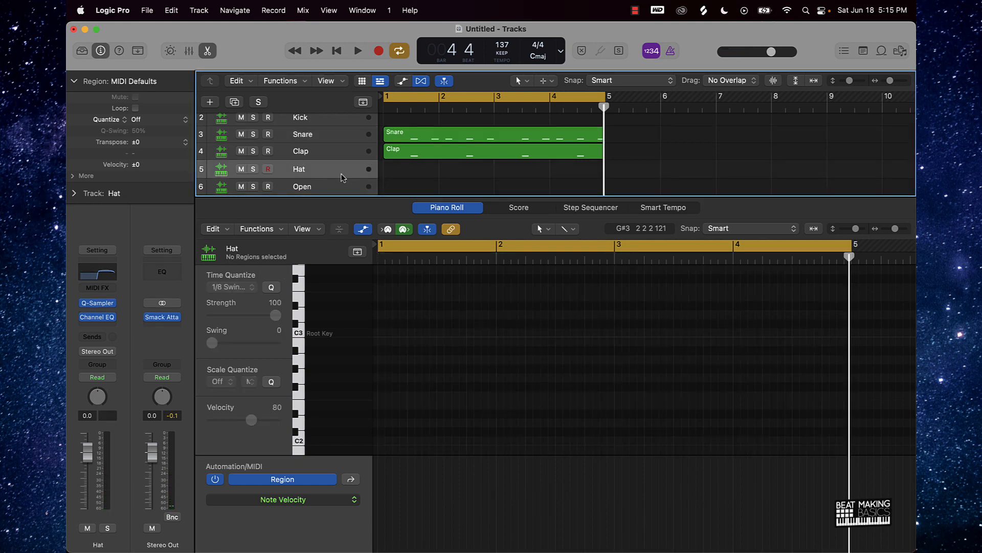
left_click(456, 347, "ctrl+alt")
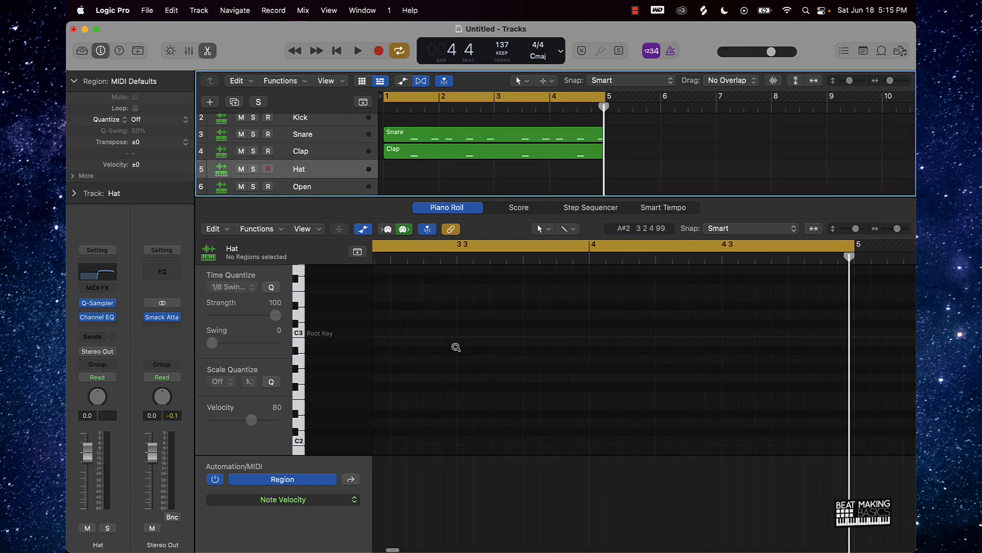
scroll(456, 347, "down", 5)
scroll(456, 349, "left", 3)
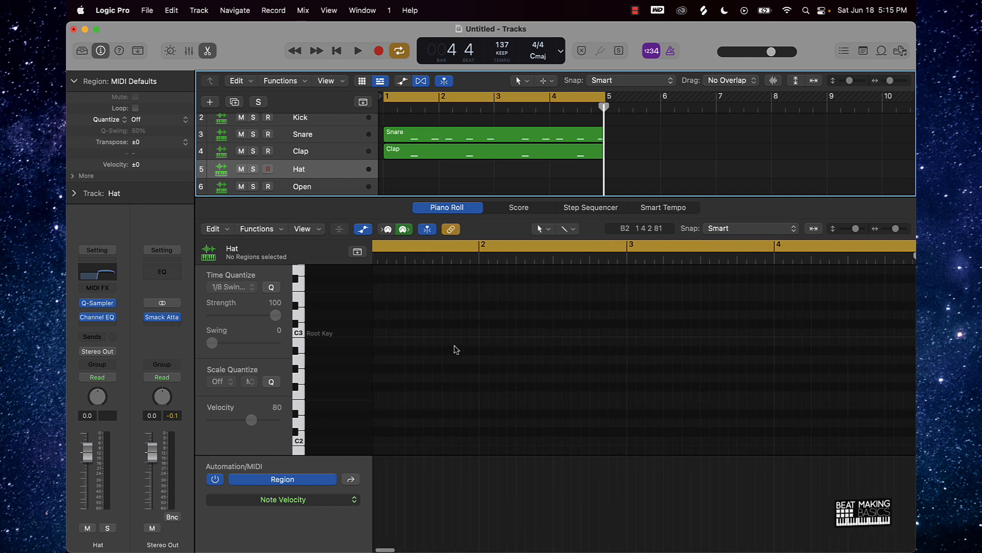
scroll(456, 349, "left", 2)
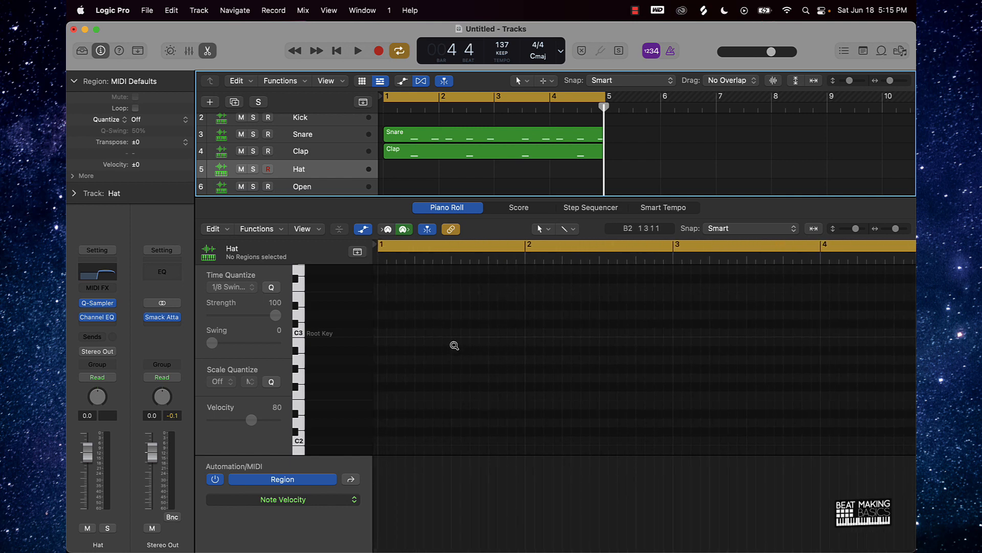
scroll(454, 346, "up", 4)
left_click(382, 334)
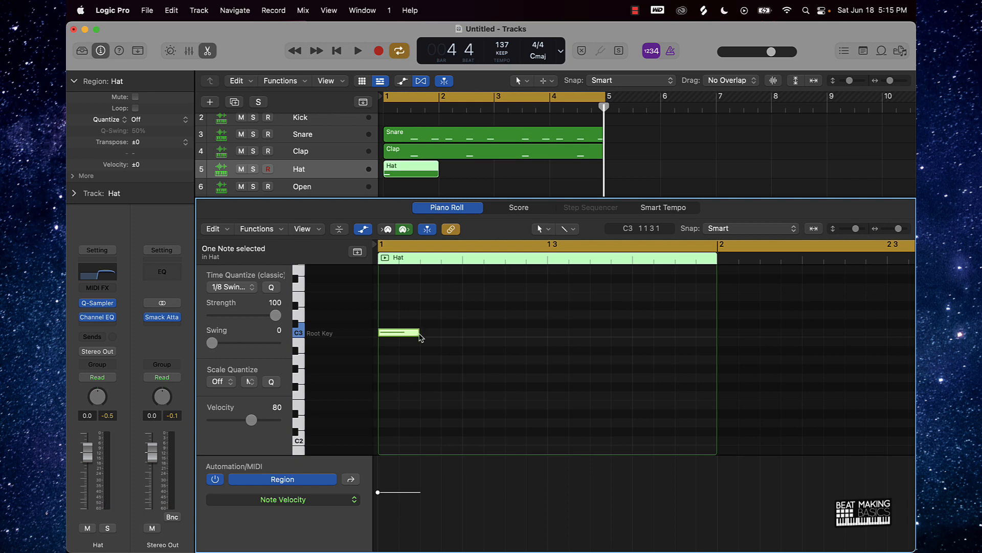
left_click_drag(419, 333, 398, 333)
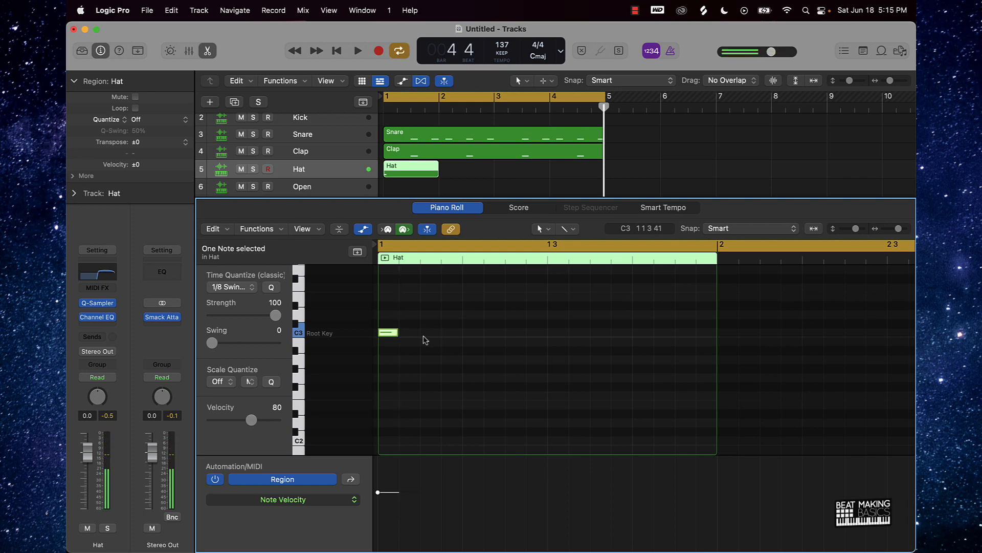
left_click(397, 348)
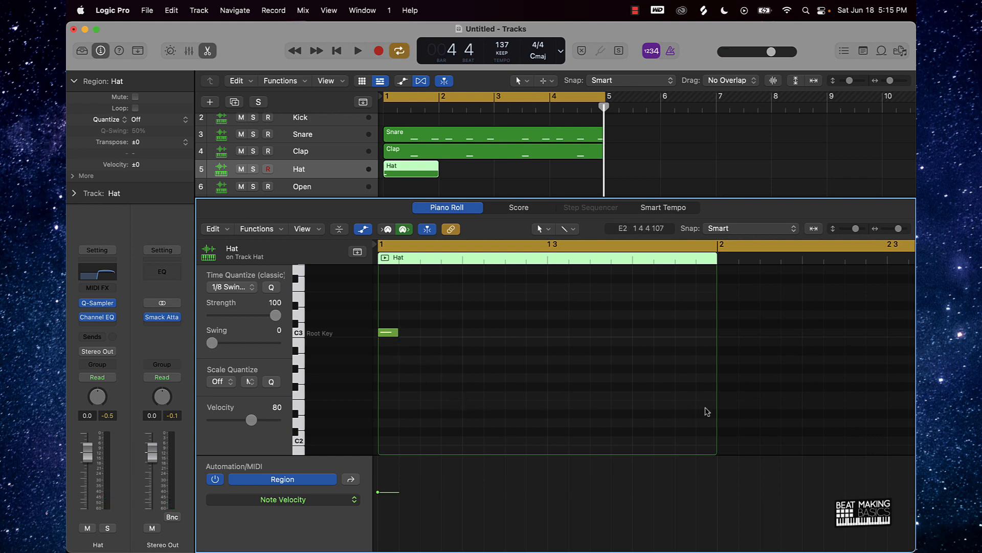
Step: Add seven more sixteenth-length C3 hat notes at eighth-note intervals through the rest of bar 1
left_click(389, 333)
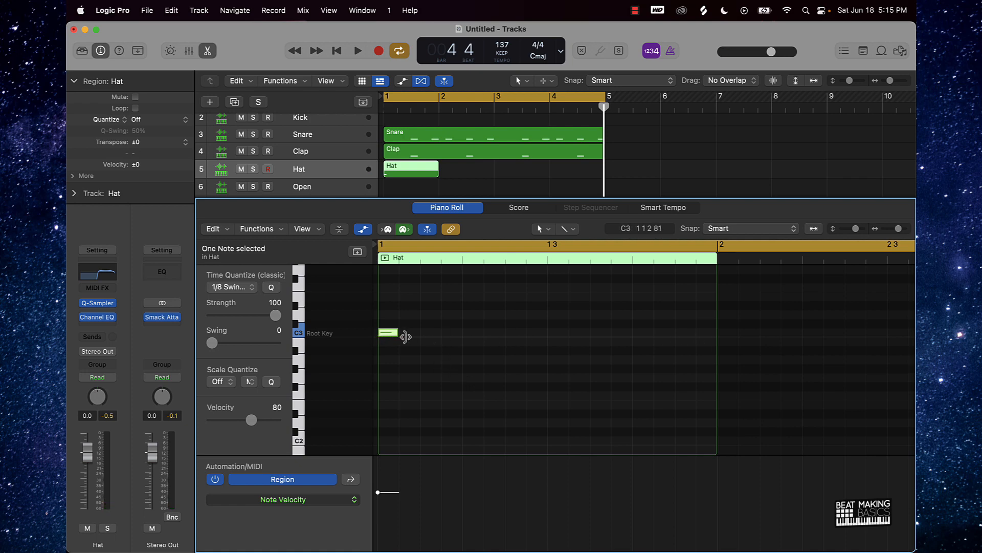
left_click(429, 333)
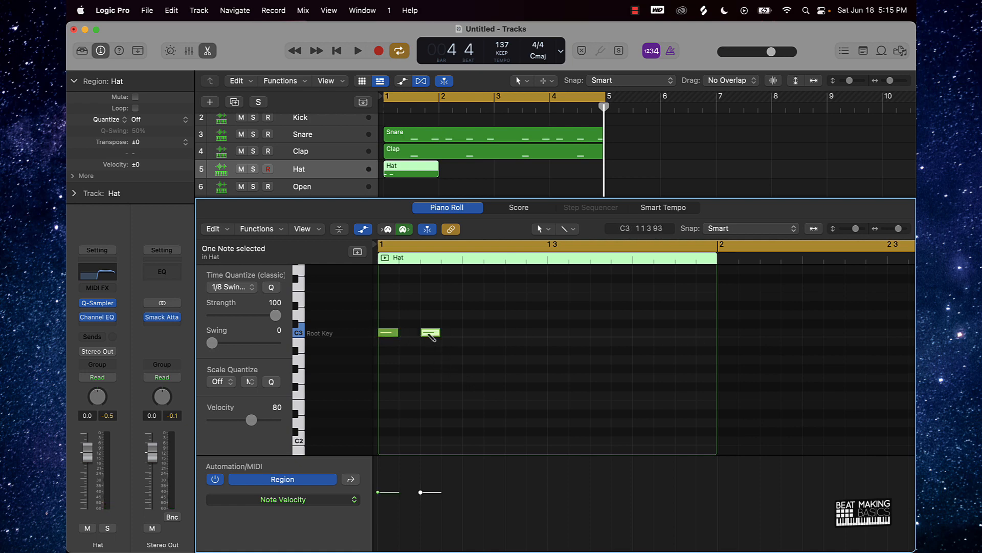
left_click(467, 332)
left_click(509, 333)
left_click(552, 332)
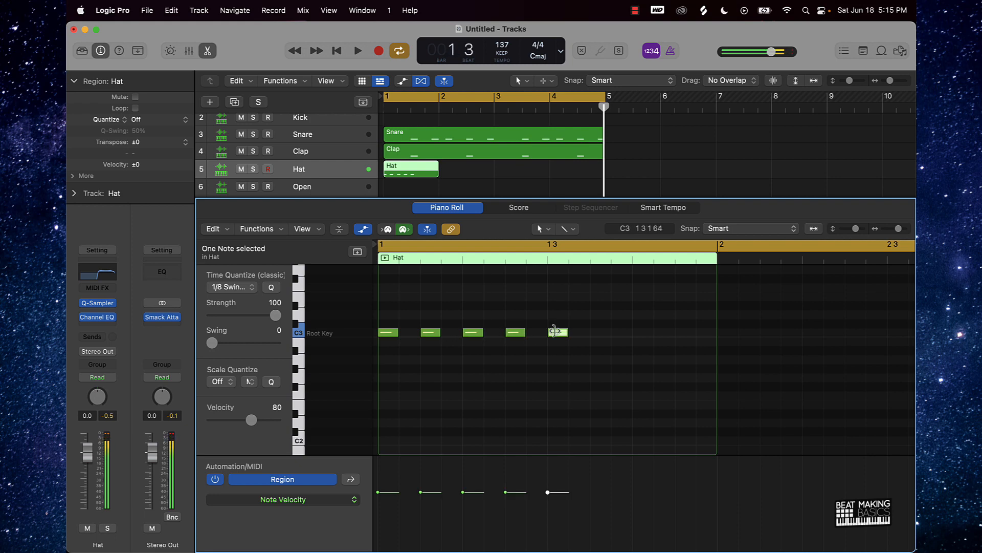
left_click(595, 332)
left_click(637, 333)
left_click(686, 332)
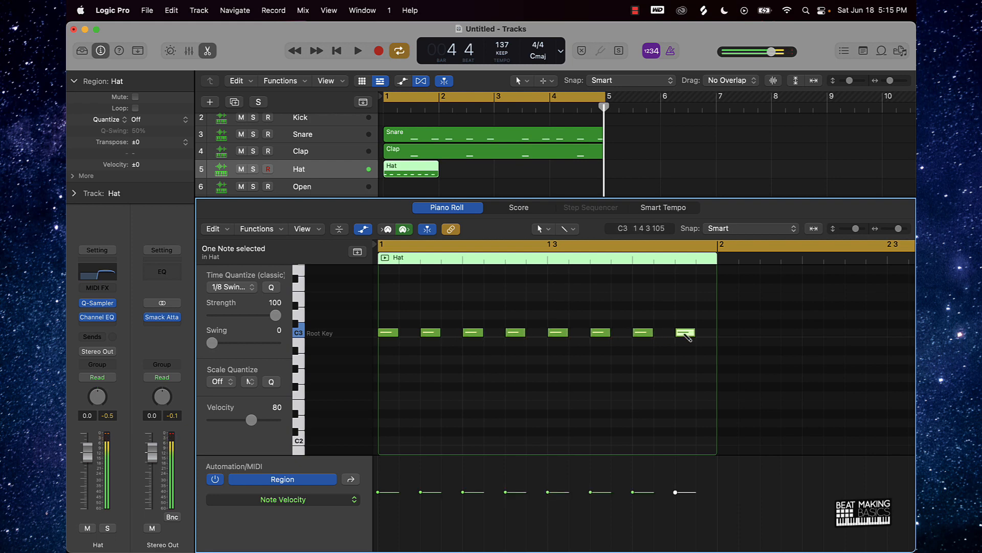
left_click(665, 351)
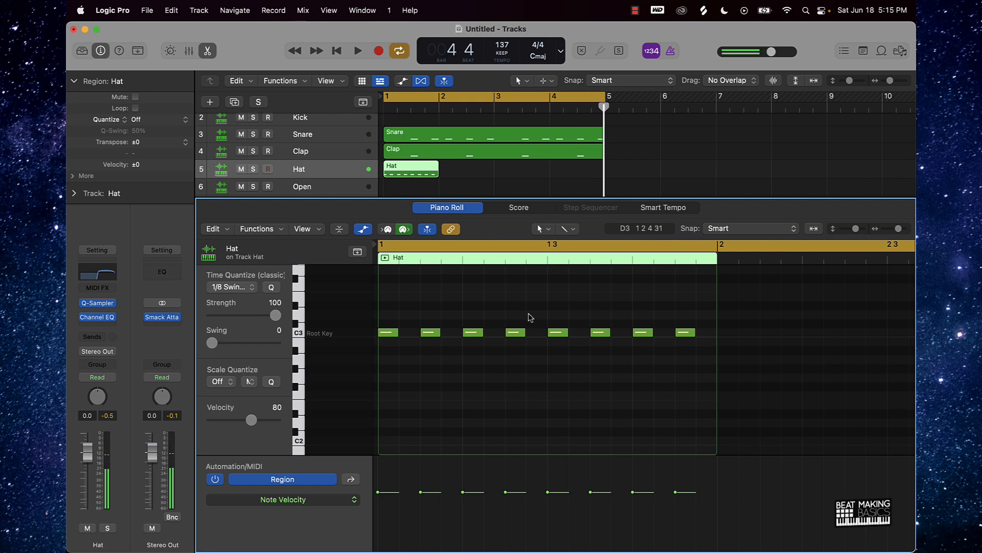
Step: Shorten the cycle range to bar 1 and play the hat pattern in the loop
left_click_drag(604, 97, 439, 97)
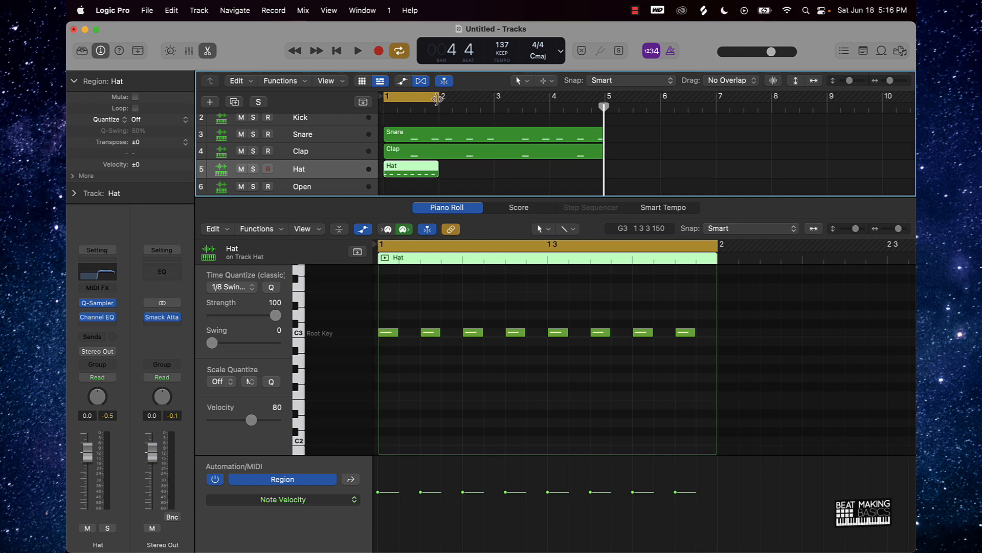
mouse_move(438, 99)
left_mouse_down()
mouse_move(494, 102)
mouse_move(439, 102)
left_mouse_up()
key("space")
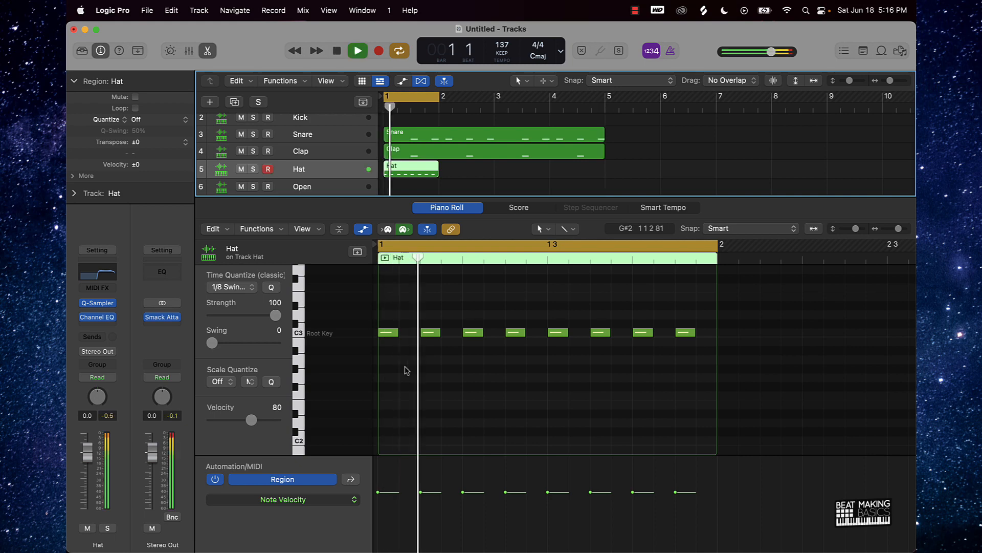
key("space")
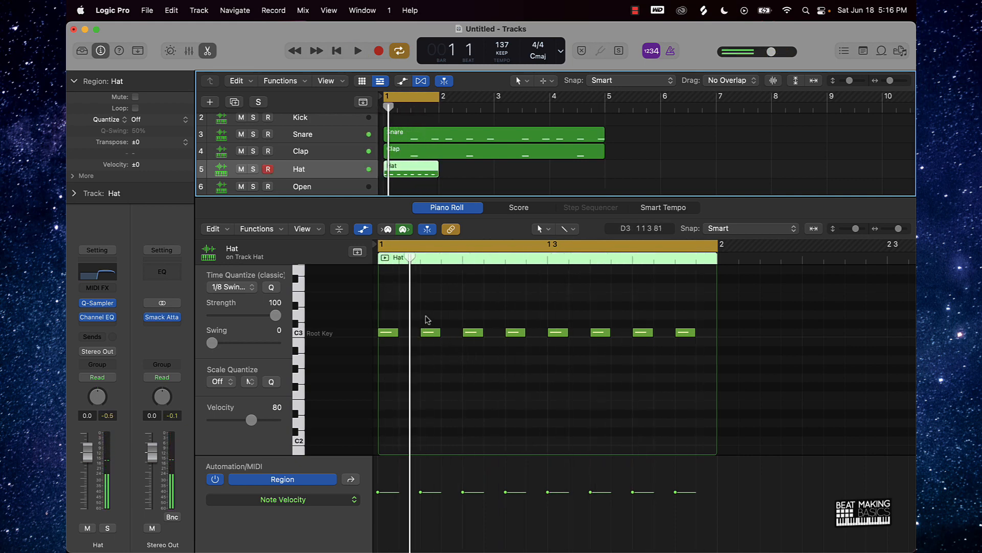
Step: Delete the seven hat notes that follow the first note in bar 1
left_click_drag(427, 320, 702, 347)
key("Delete")
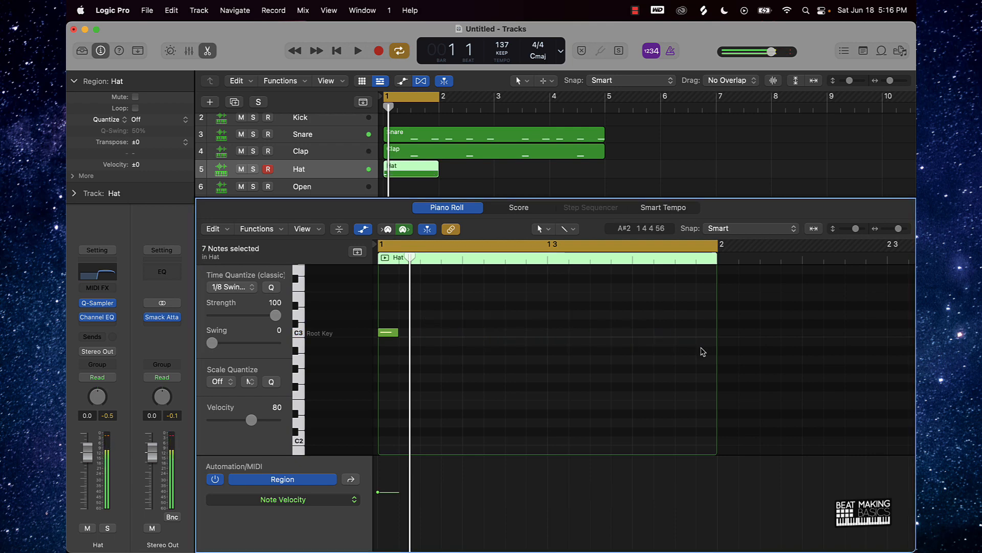
Step: Add C3 hat notes on beats 2, 3 and 4 of bar 1 and on the eighth after beat 4, checking them in the loop
key("space")
key("space")
double_click(468, 332)
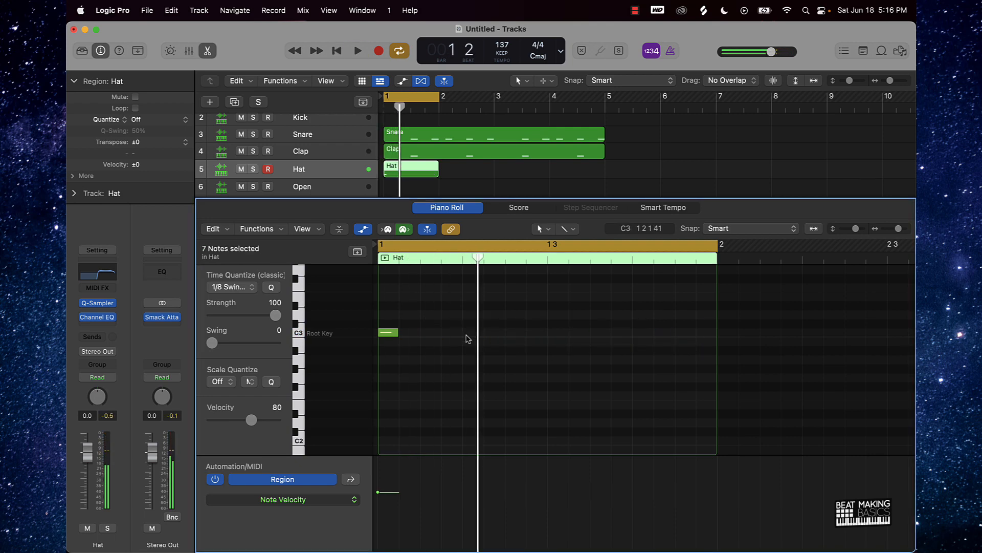
key("space")
key("space")
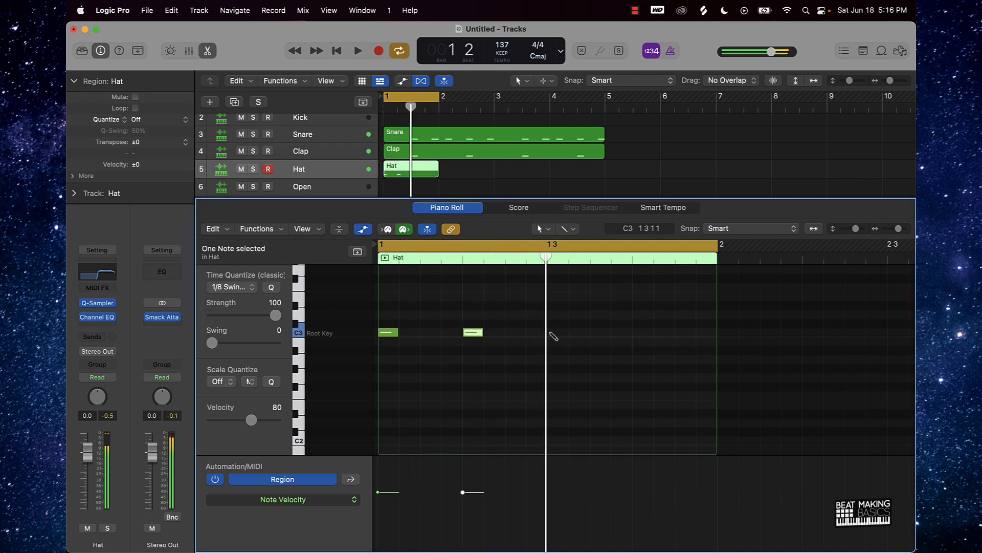
left_click(550, 332, "super")
left_click(646, 334, "super")
key("space")
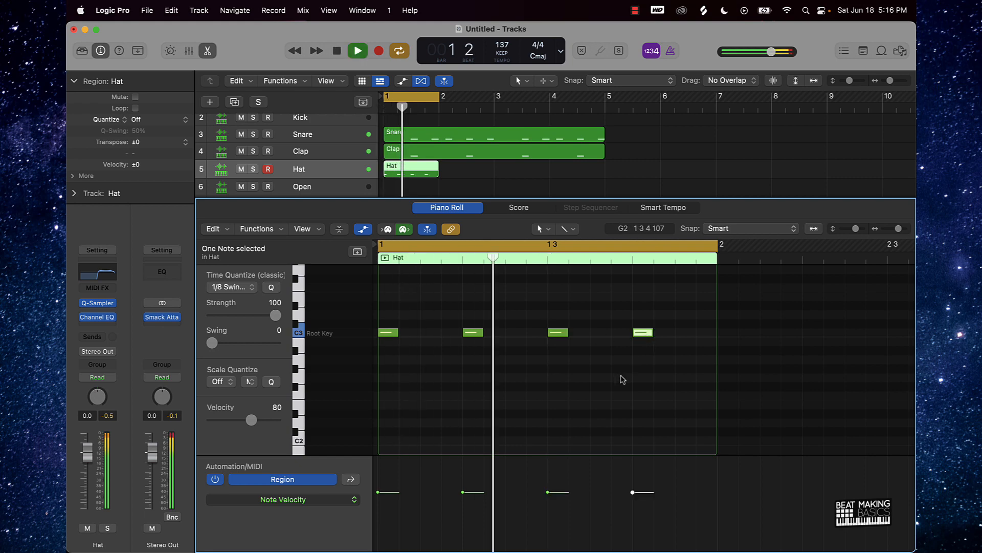
left_click(681, 333, "super")
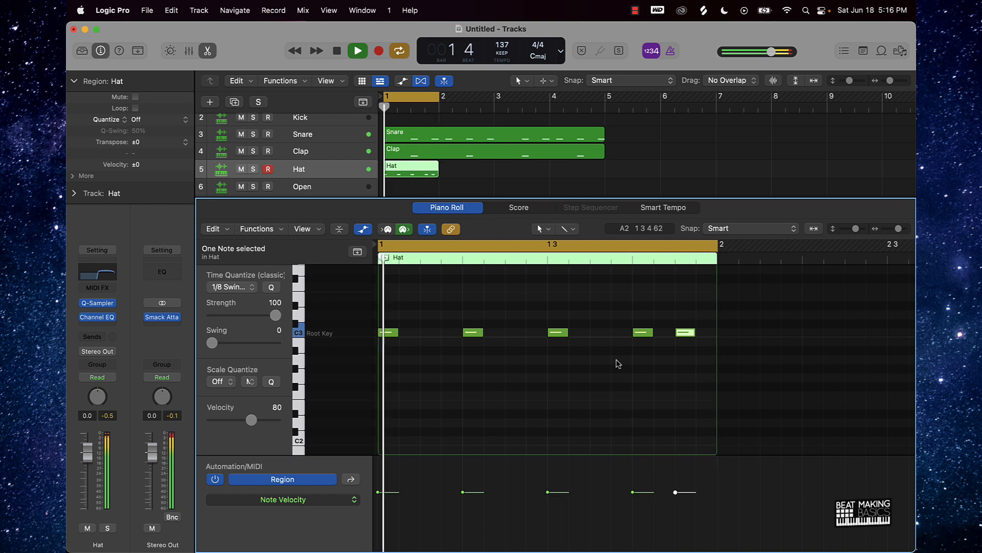
key("space")
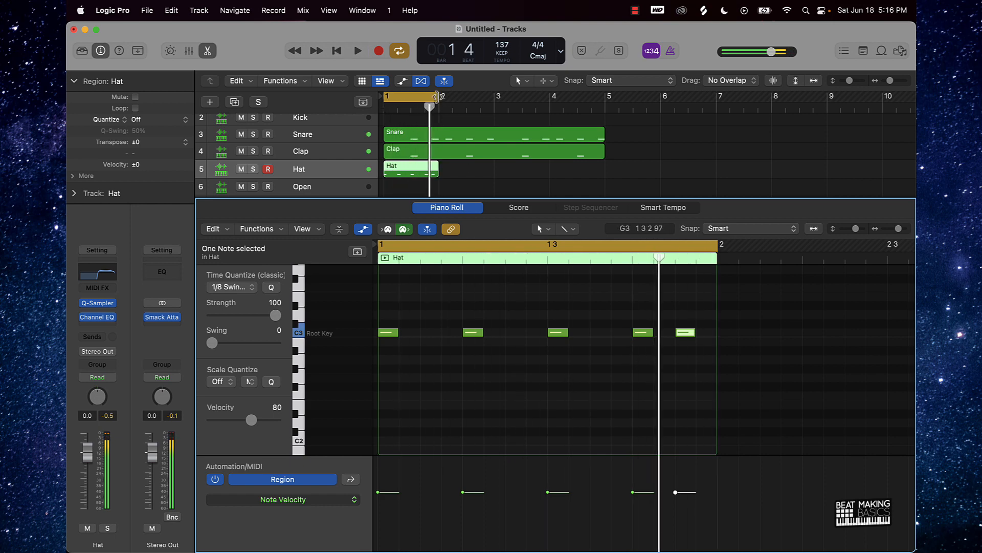
Step: Extend the cycle range through bar 2 and add C3 hat notes on the first three sixteenths of bar 2
left_click_drag(436, 96, 492, 95)
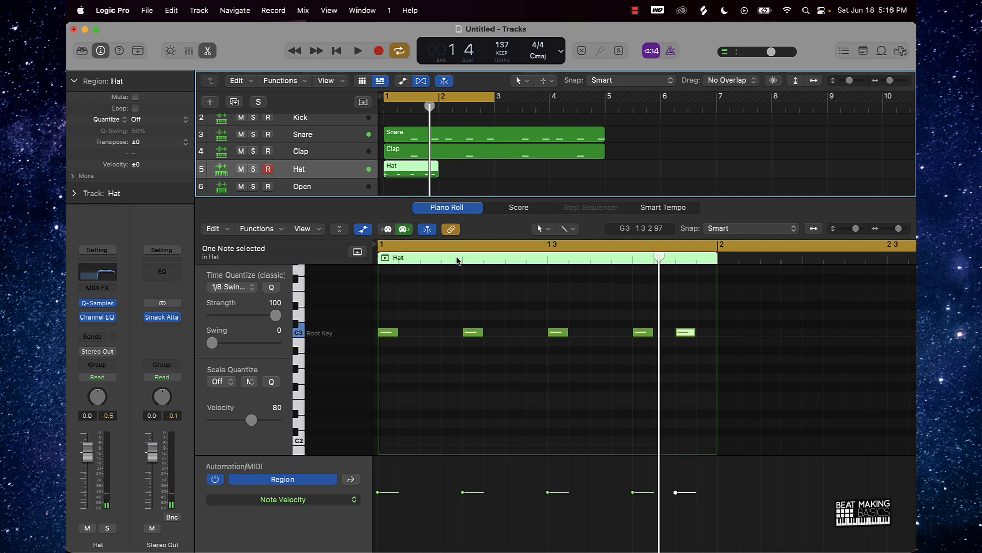
key("space")
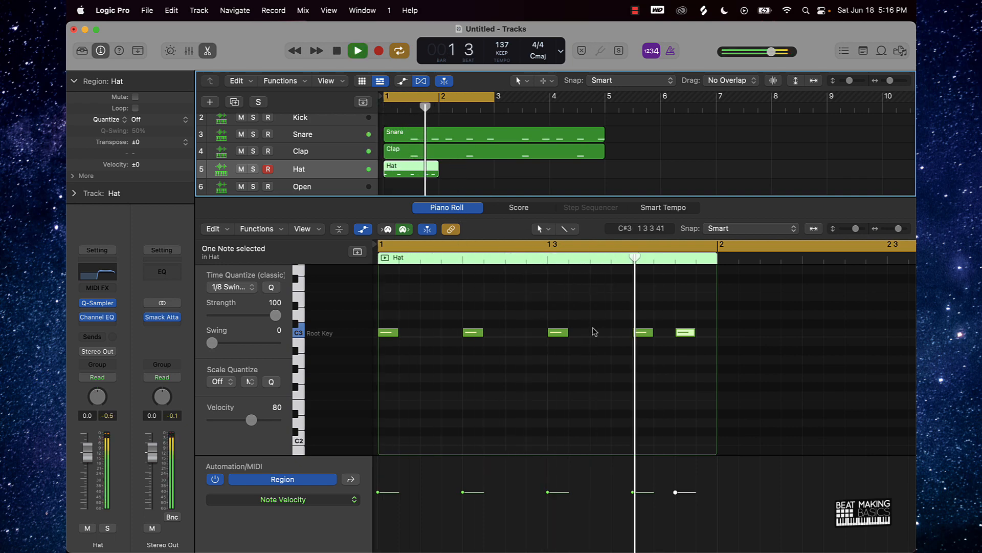
scroll(617, 333, "right", 6)
key("space")
left_click(483, 338)
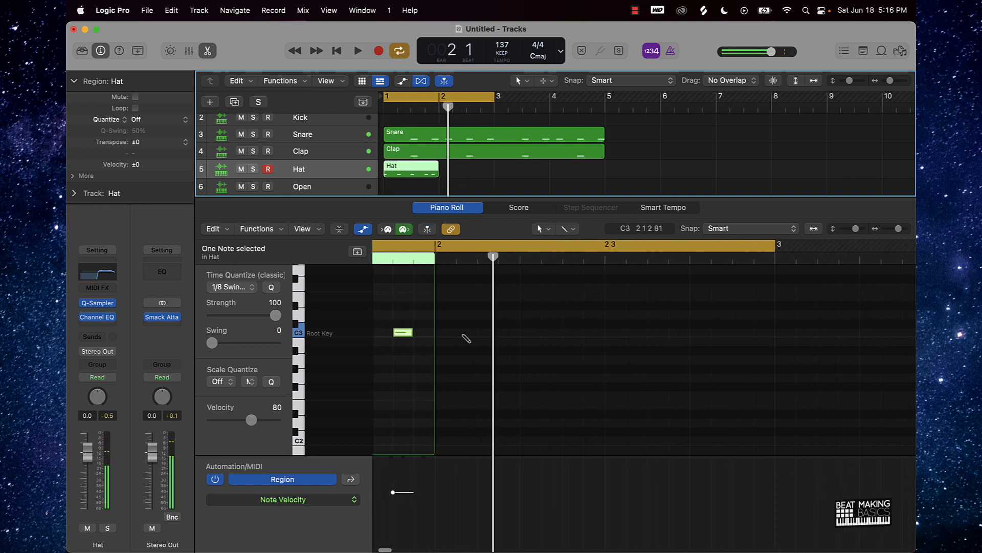
key("space")
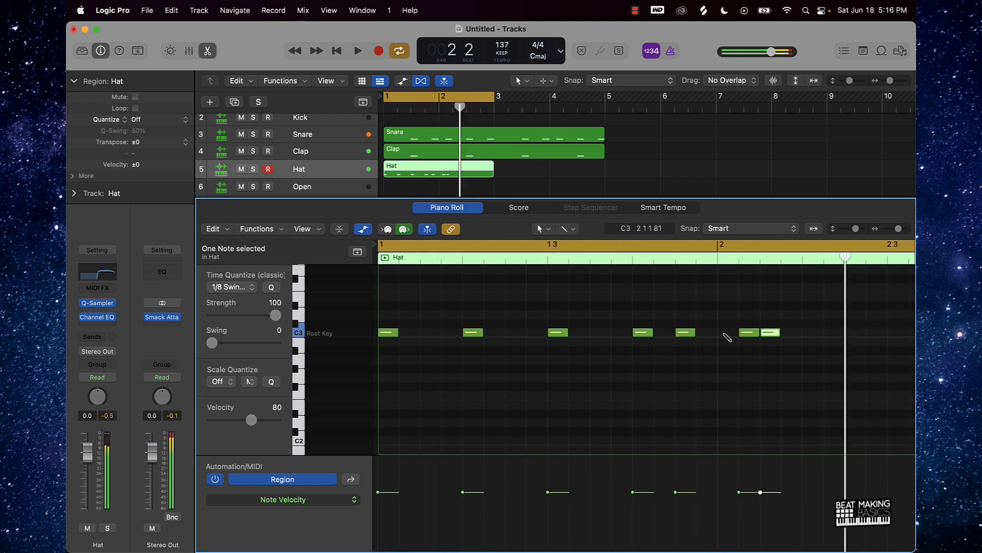
left_click(724, 333)
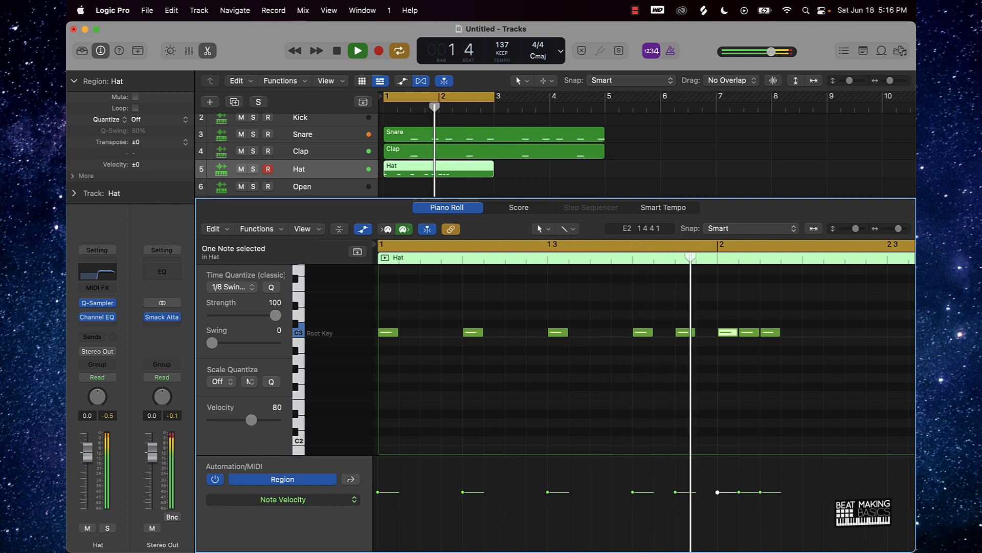
Step: Delete the second and third hat notes of bar 2, keeping its downbeat, while playing the two-bar loop
key("space")
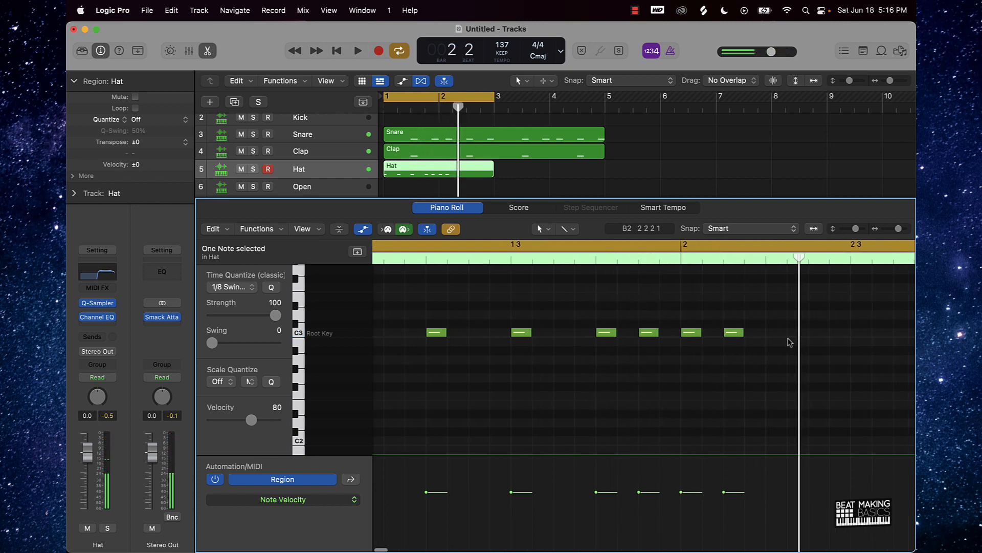
key("space")
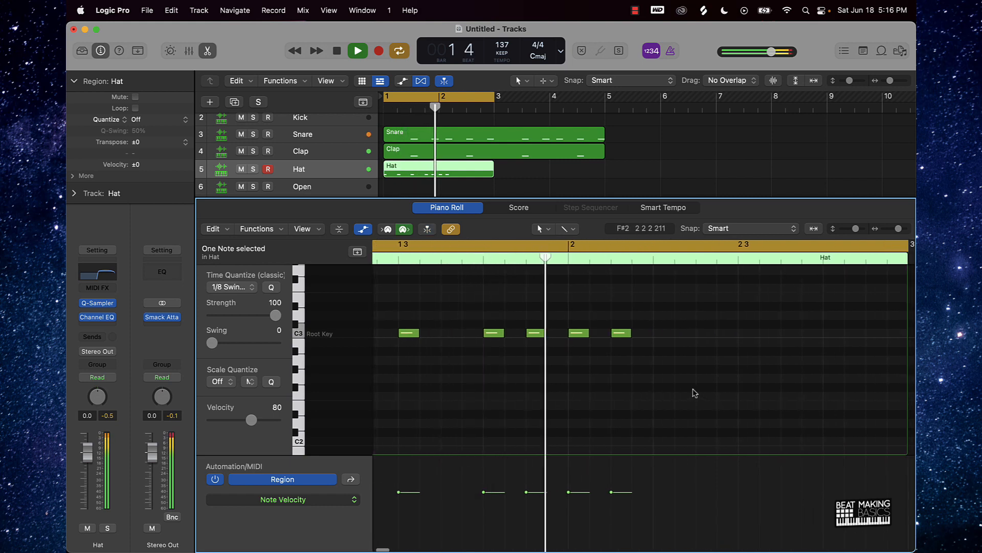
key("space")
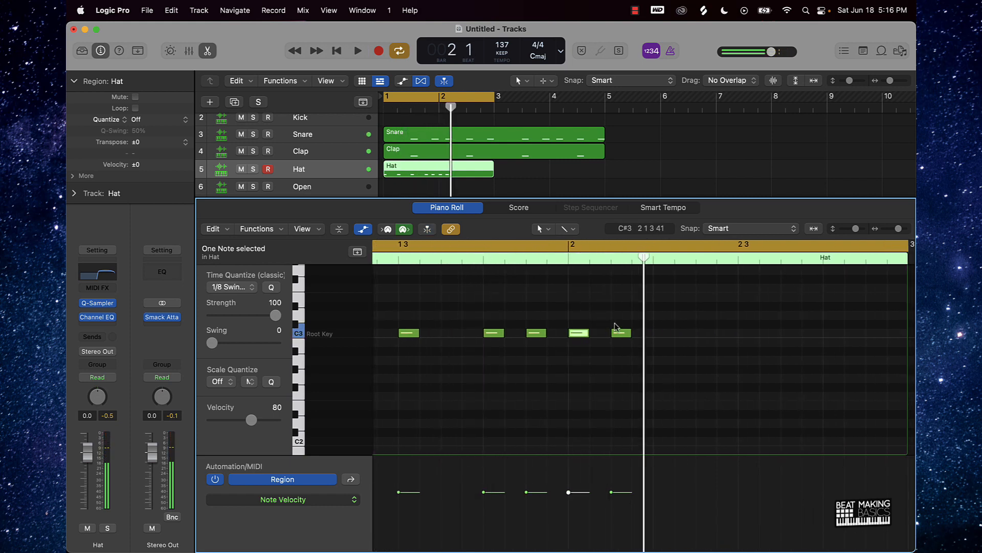
key("space")
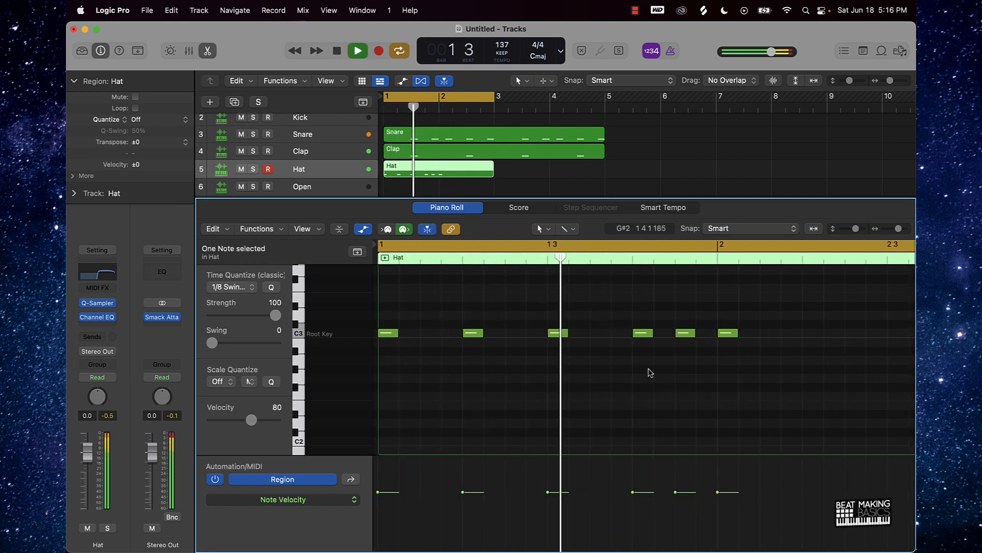
Step: Add C3 hat notes at 2 1 4, 2 2 1, 2 2 3 and 2 3 1 and play the pattern
key("space")
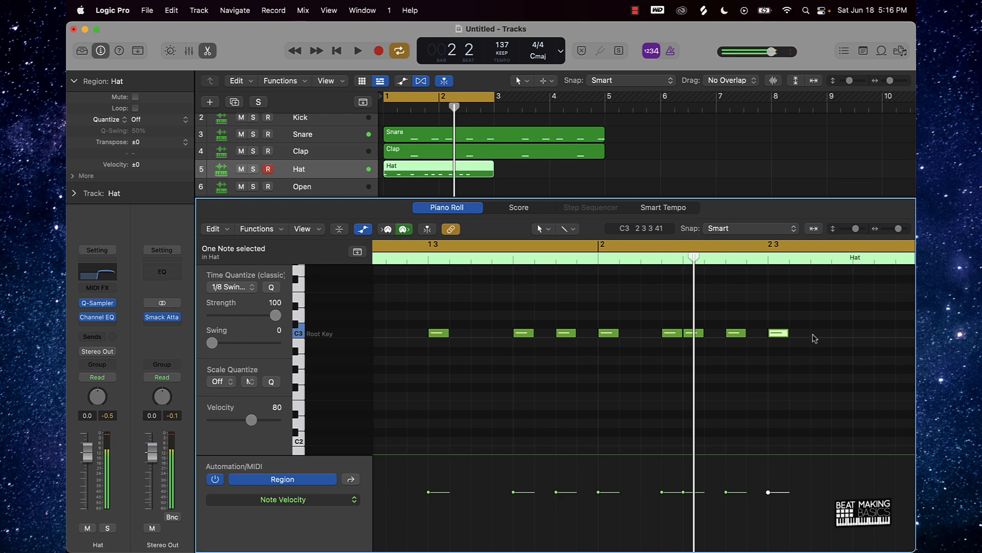
key("space")
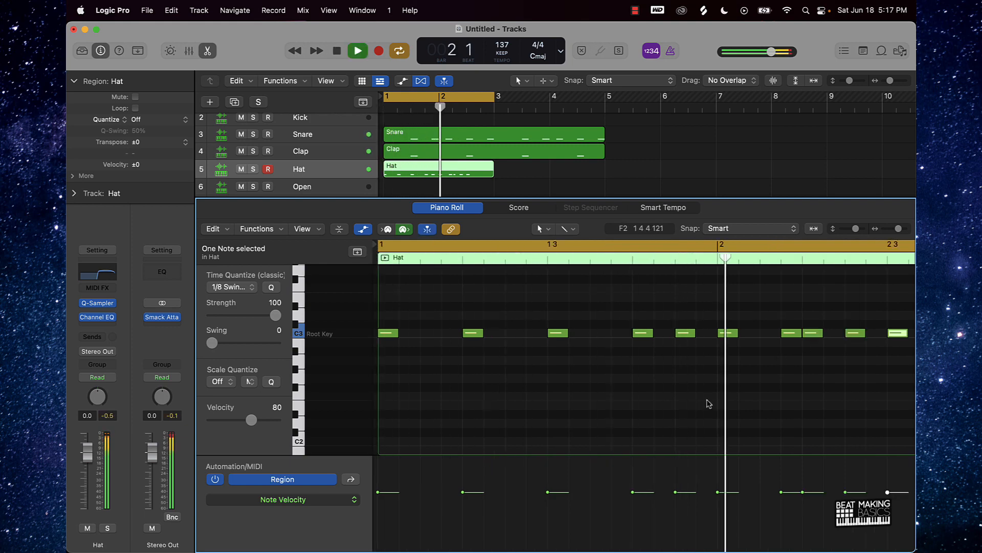
key("space")
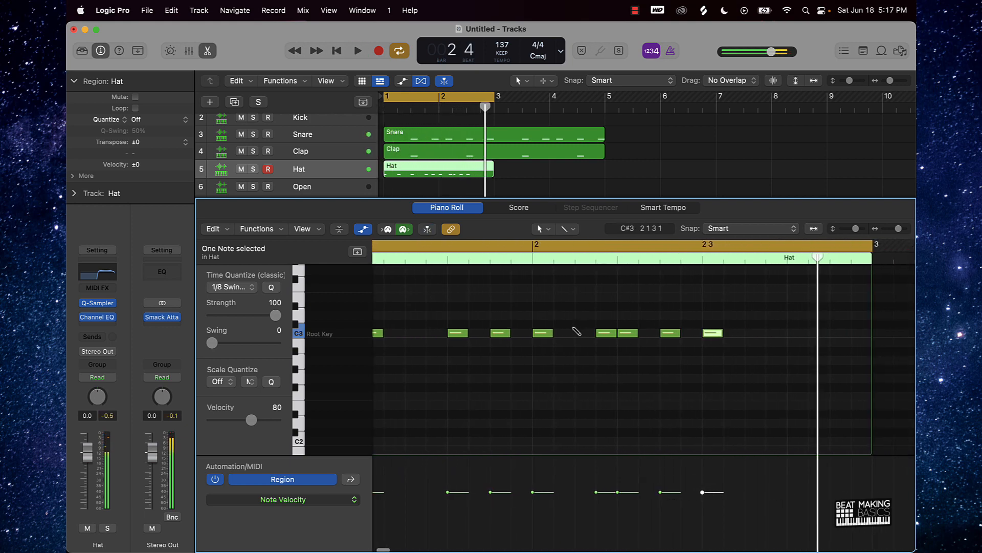
Step: Add a C#3 hat note at 2 1 3 and a C3 hat note at 2 4 3 while auditioning the loop
left_click(574, 326)
key("space")
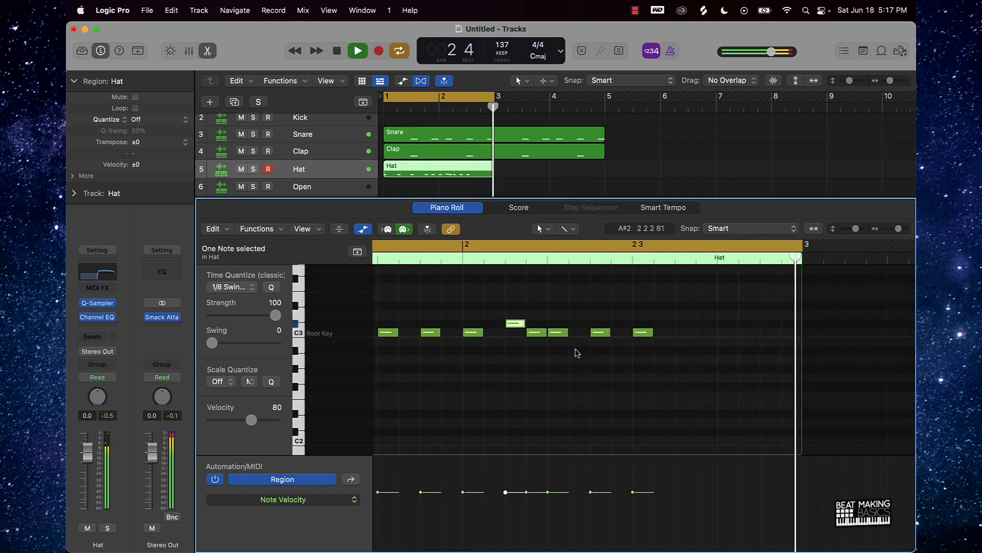
key("space")
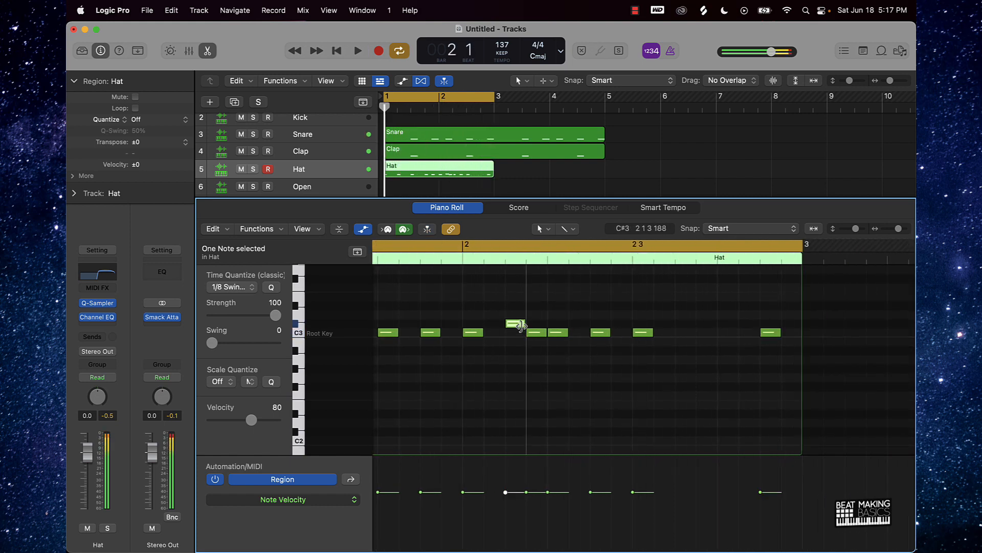
Step: Move the C#3 note in bar 2 down to C3, delete the neighbouring note at 2 1 4, and play the loop
left_click_drag(518, 330, 517, 332)
left_click(533, 332)
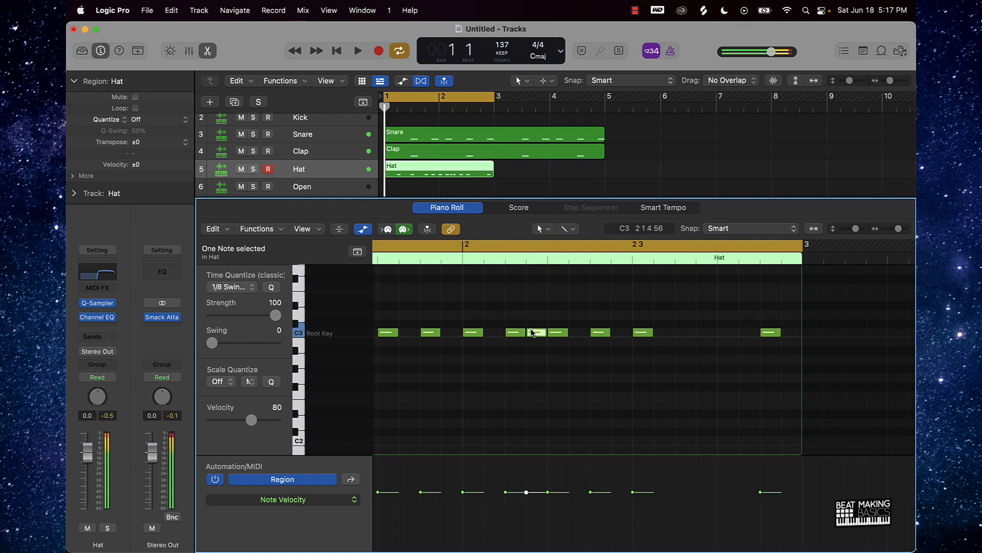
key("space")
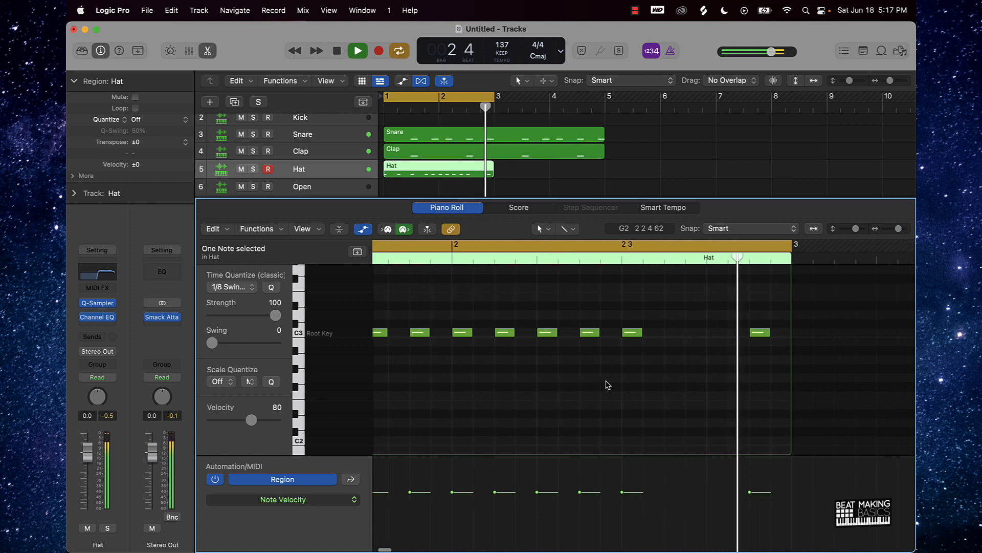
Step: Add C3 hat notes at 2 4 1 and 2 3 3, delete the one at 2 3 3, and play the two bars
left_click(706, 333)
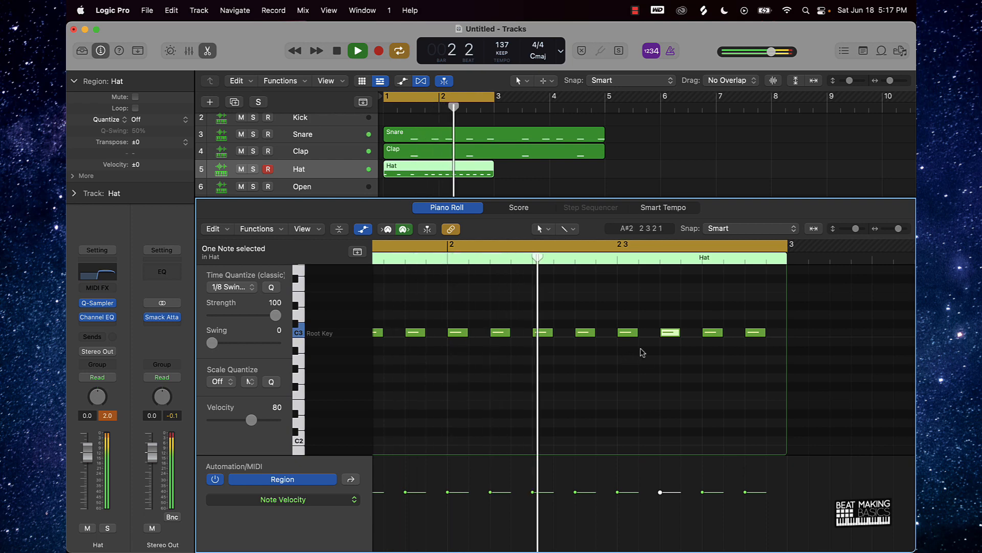
key("space")
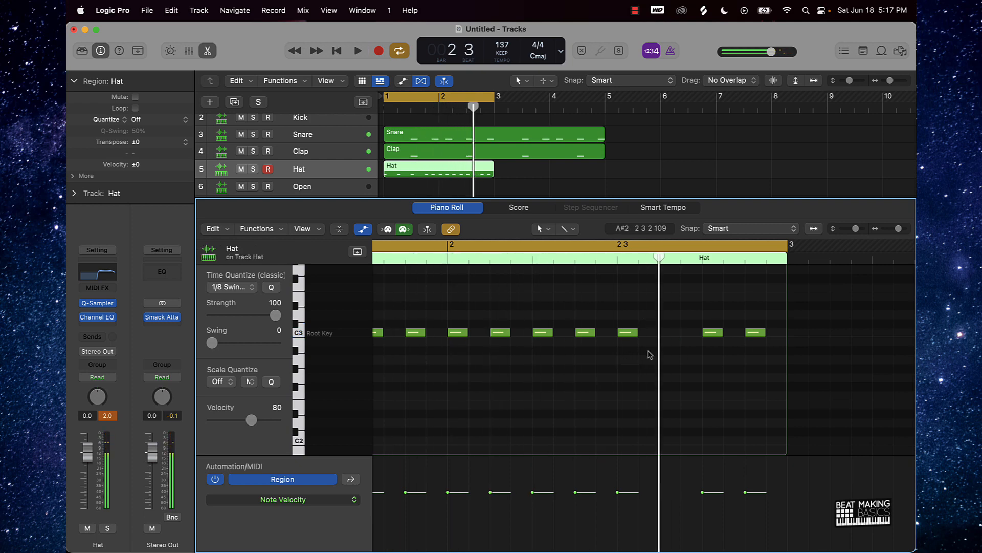
key("space")
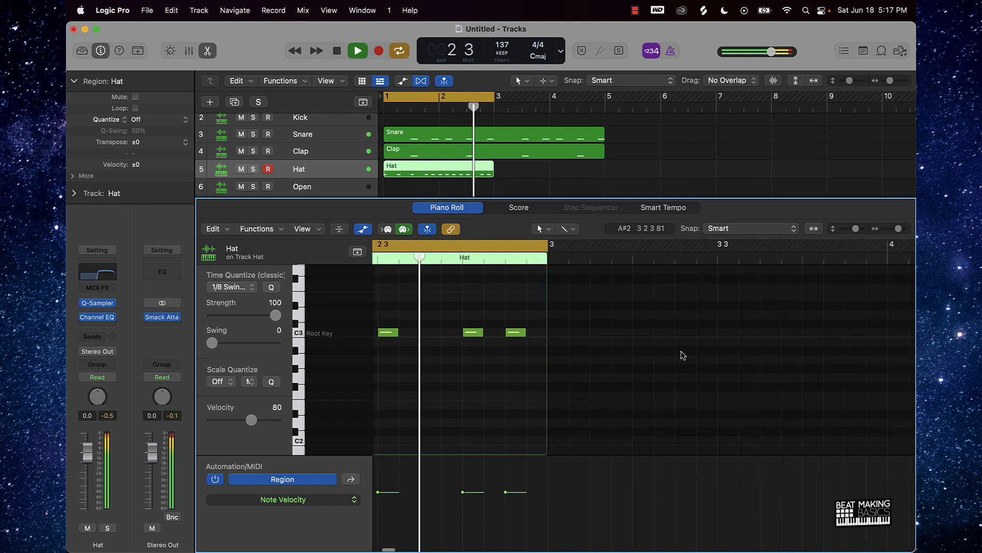
key("space")
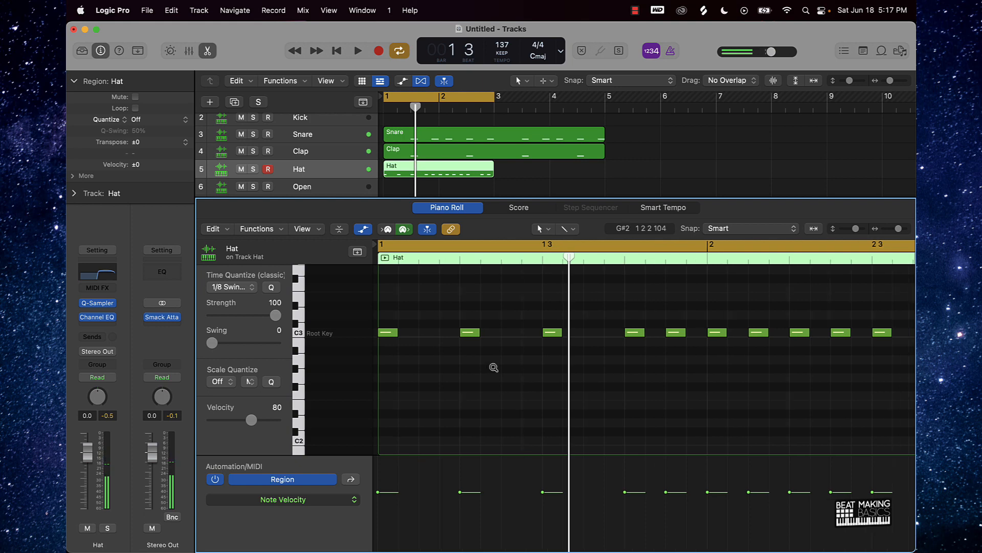
Step: Build an eight-note G2 roll on beat 1 of bar 1 by duplicating four short sixteenth-spaced notes one thirty-second later
key("super+Left")
key("super+Right")
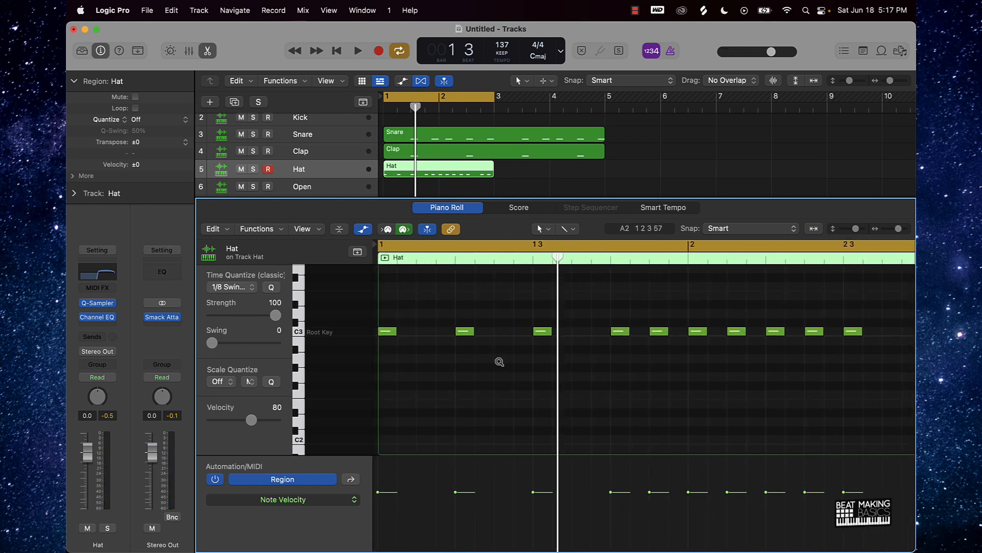
key("super+Right")
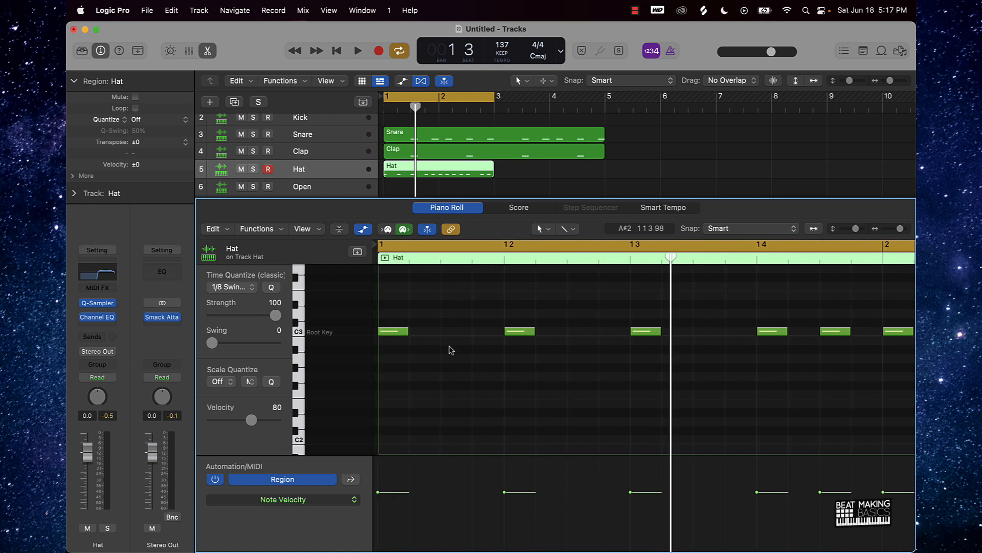
left_click(386, 377)
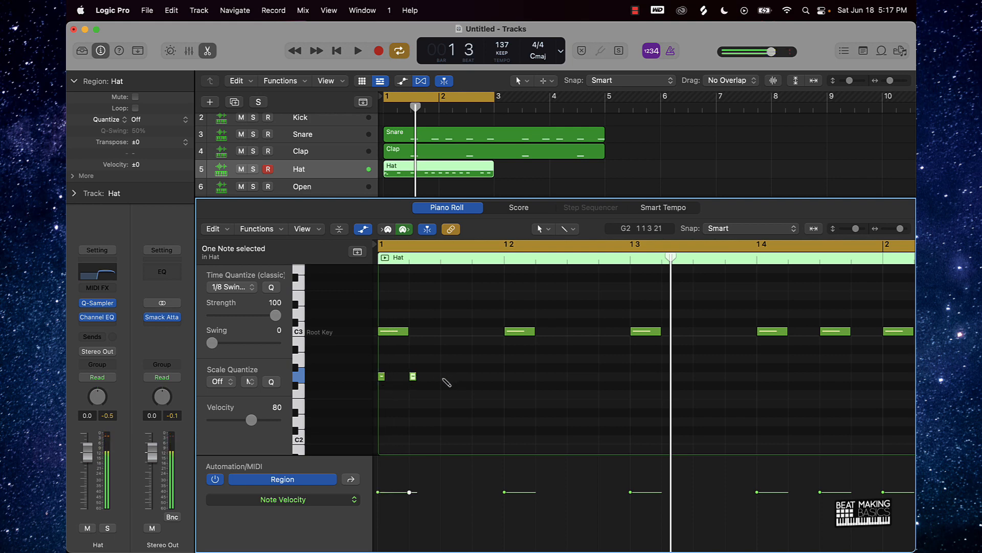
left_click_drag(513, 364, 374, 389)
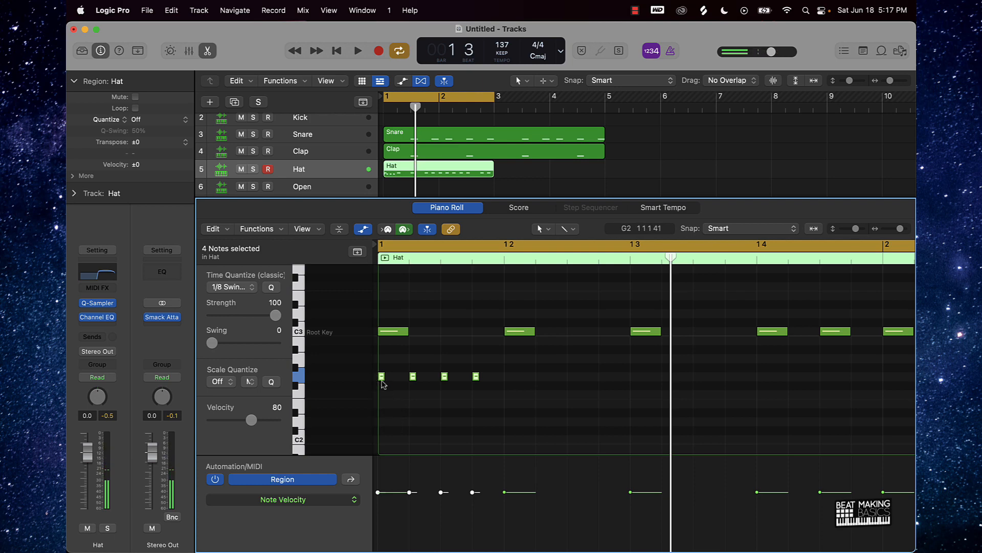
left_click_drag(382, 381, 399, 379)
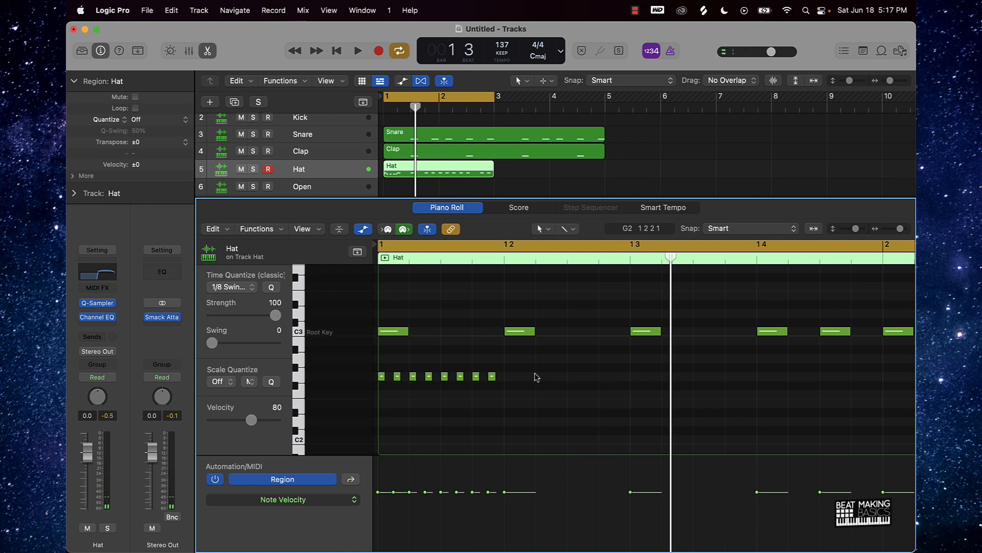
Step: Play the two-bar loop with the hat roll and delete the C3 hat note at 2 2 3
key("space")
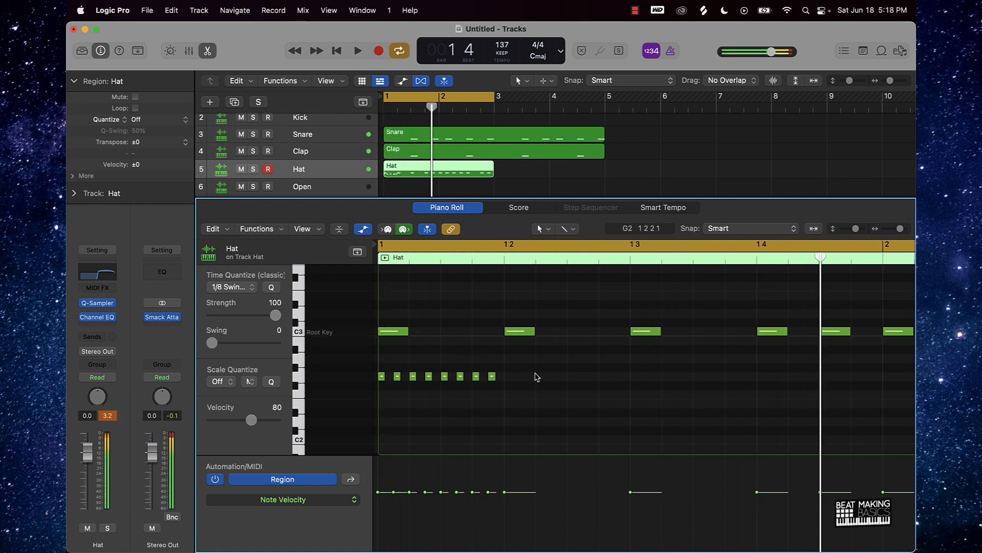
key("space")
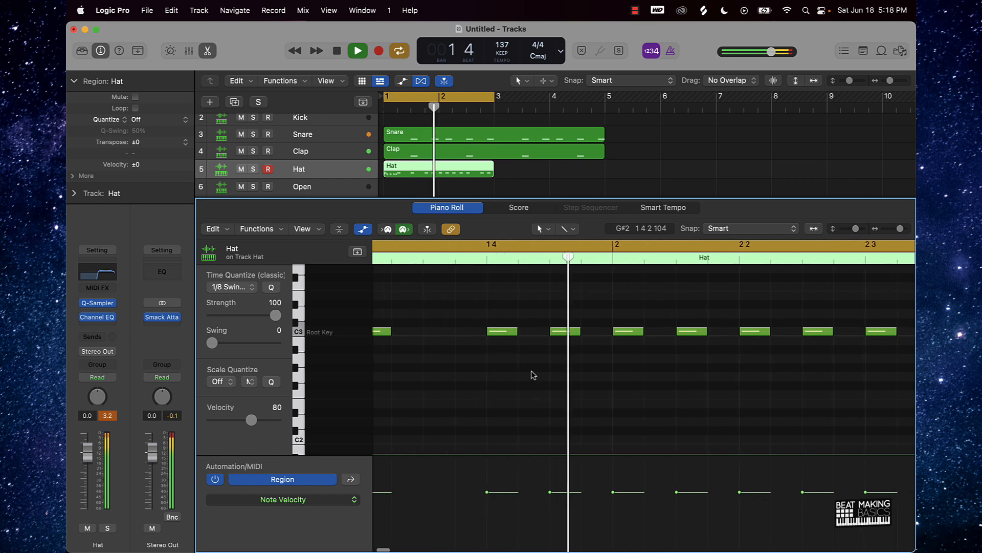
key("space")
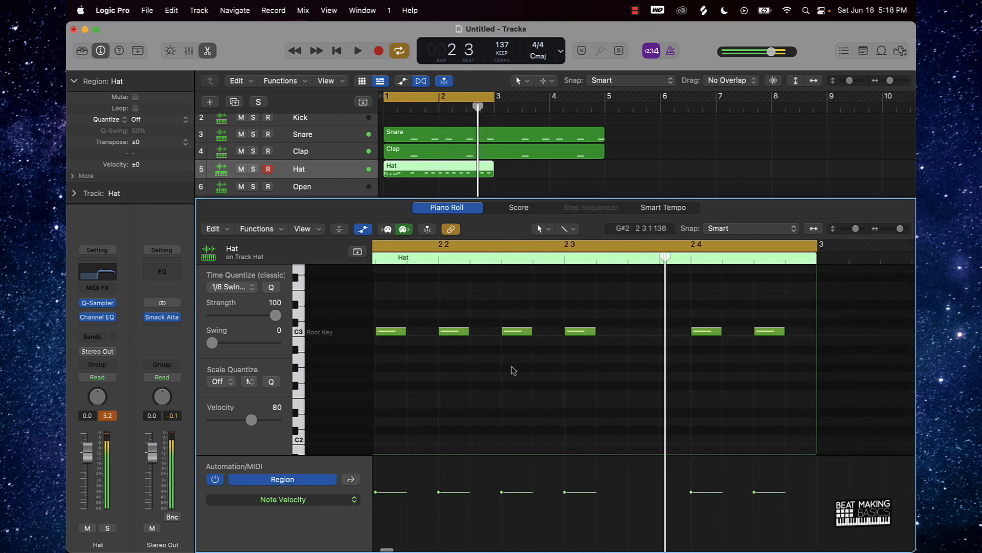
key("space")
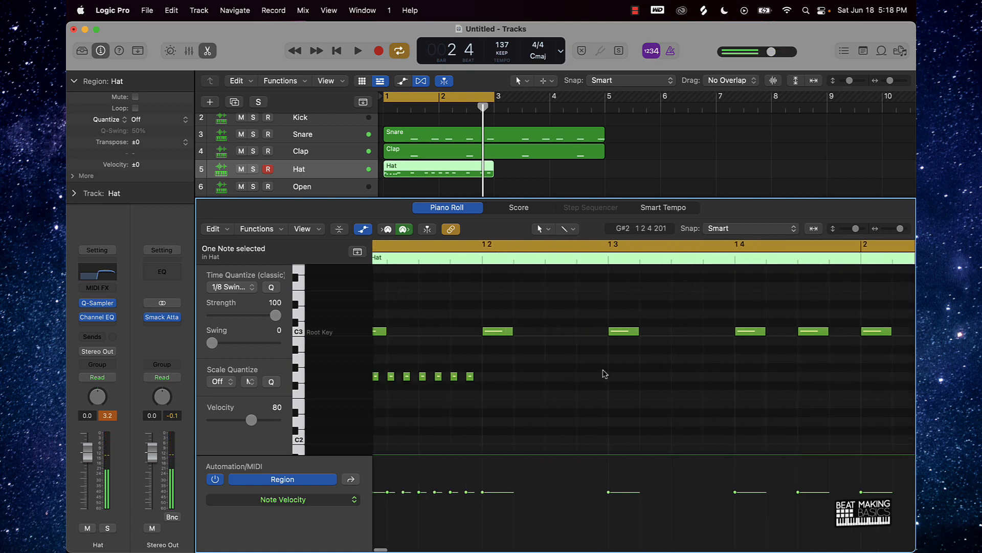
Step: Copy the eight-note G2 hat roll from beat 1 of bar 1 to 2 2 1 and play the loop
left_click(599, 372, "ctrl+alt")
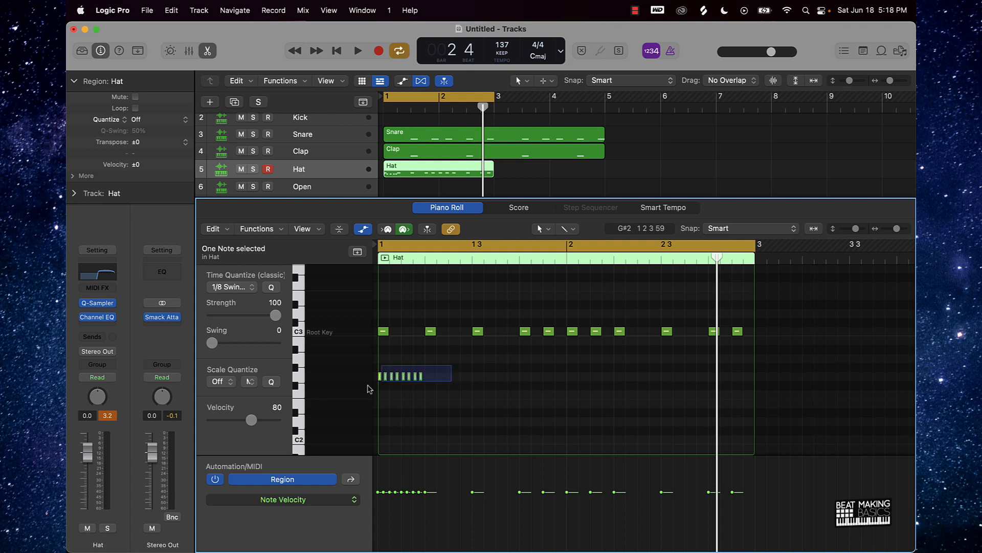
left_click_drag(368, 389, 309, 405)
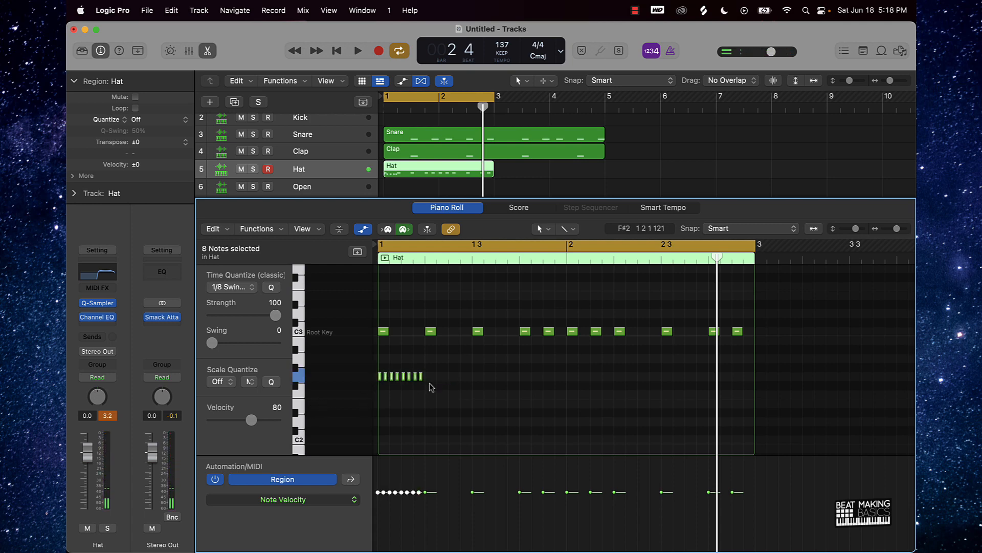
left_click_drag(716, 258, 616, 282)
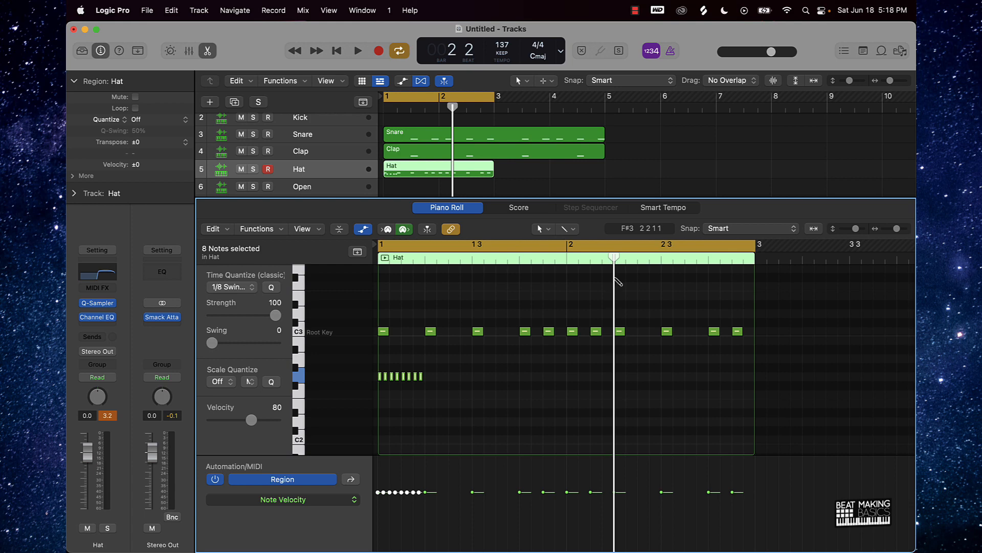
key("super+v")
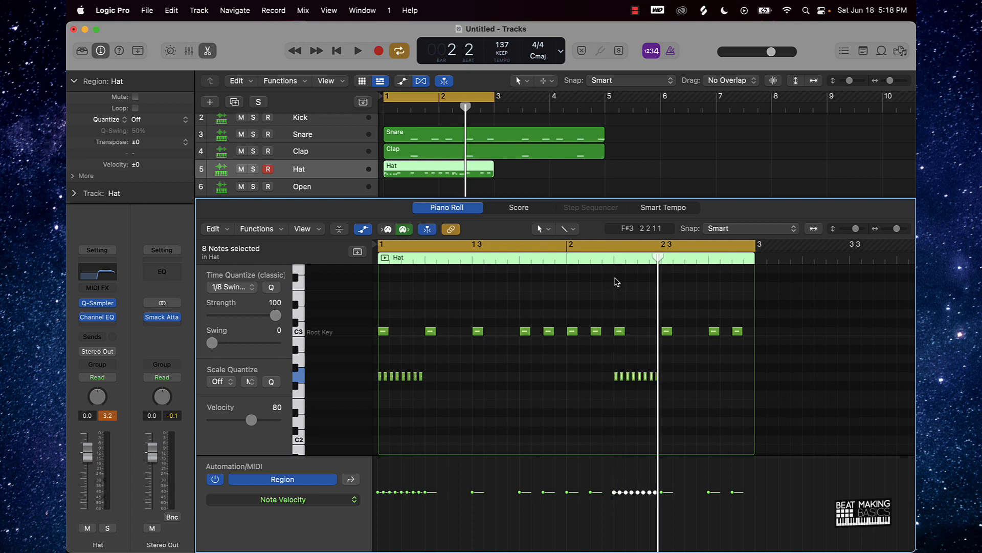
key("space")
left_click(572, 385)
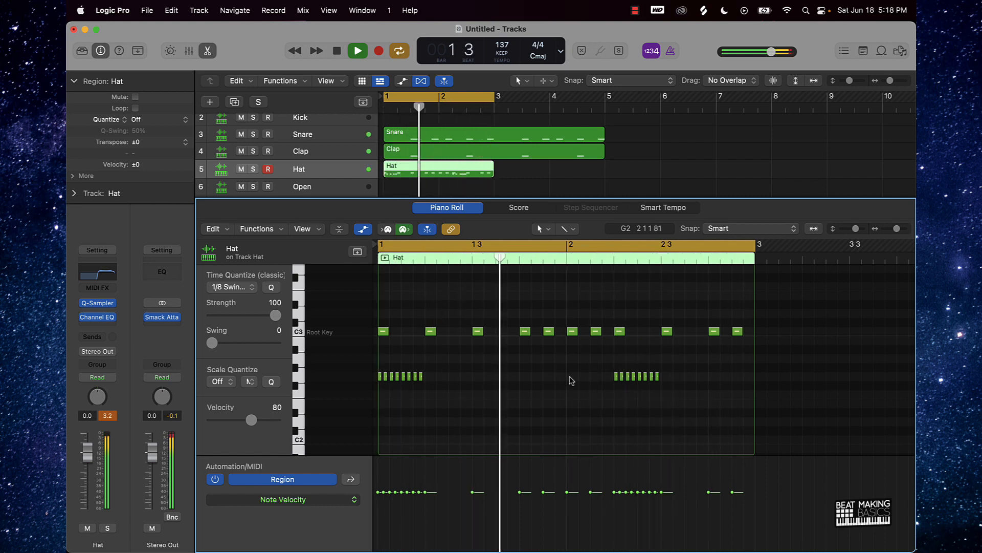
key("space")
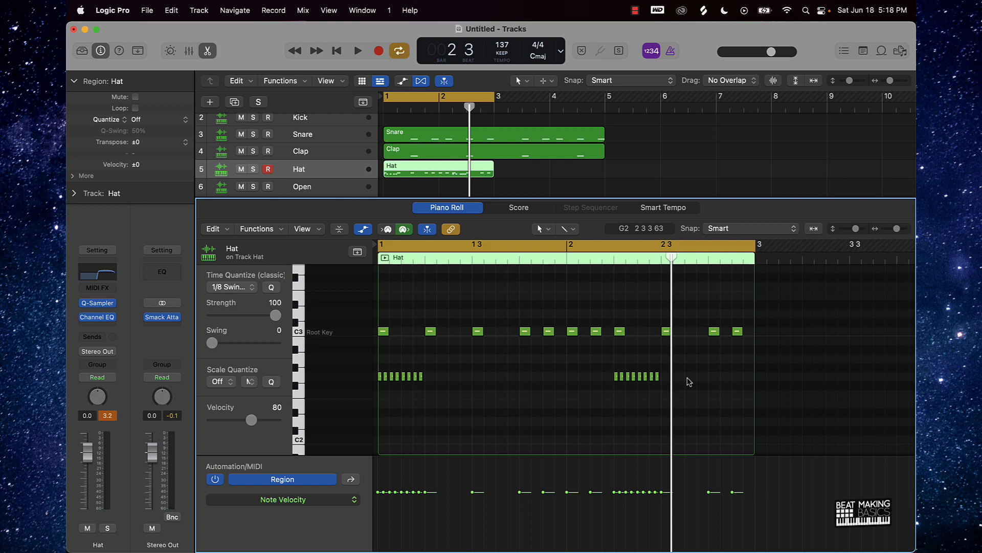
Step: Lower the velocity of all sixteen G2 roll notes to 27 and play the loop
left_click(298, 376)
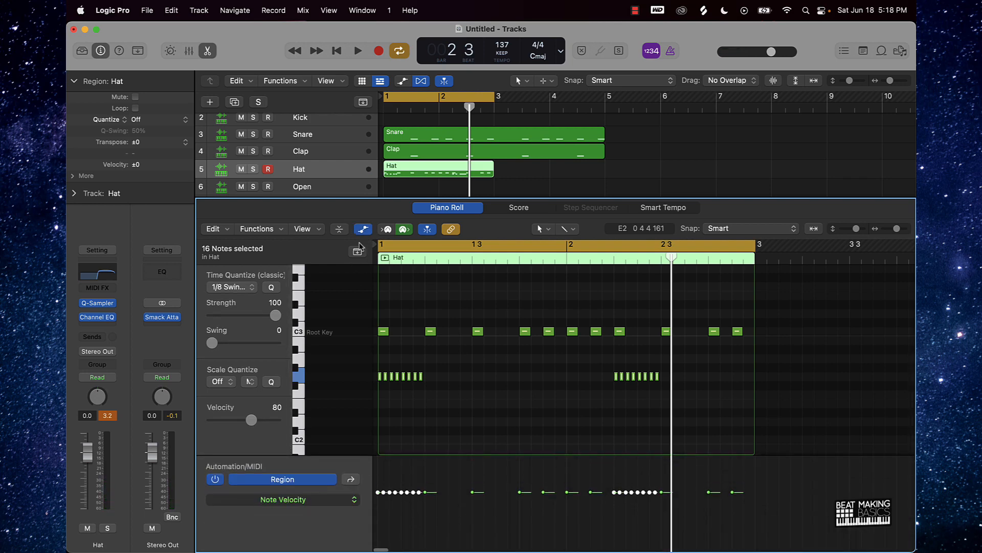
left_click(333, 499)
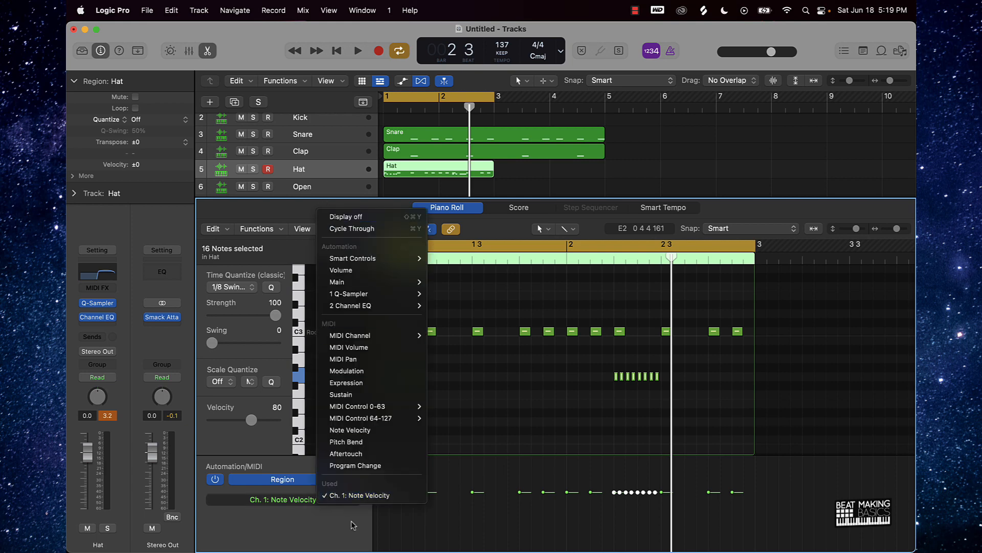
left_click(365, 497)
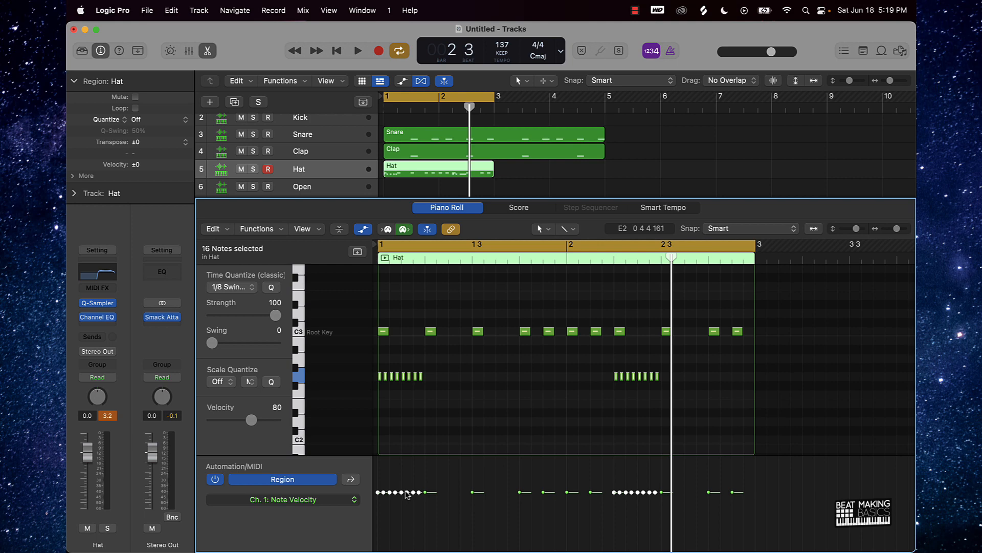
left_click_drag(406, 495, 403, 514)
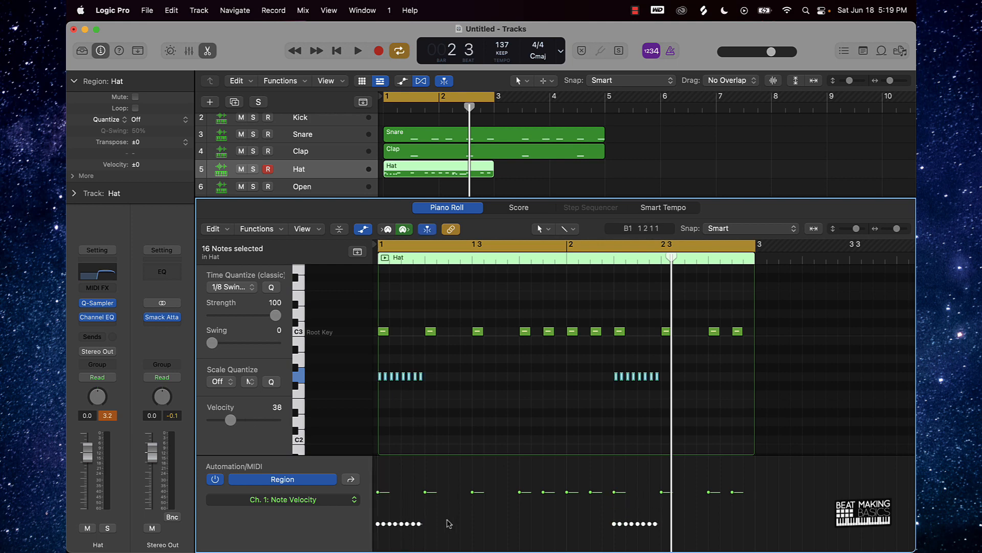
left_click_drag(419, 528, 422, 537)
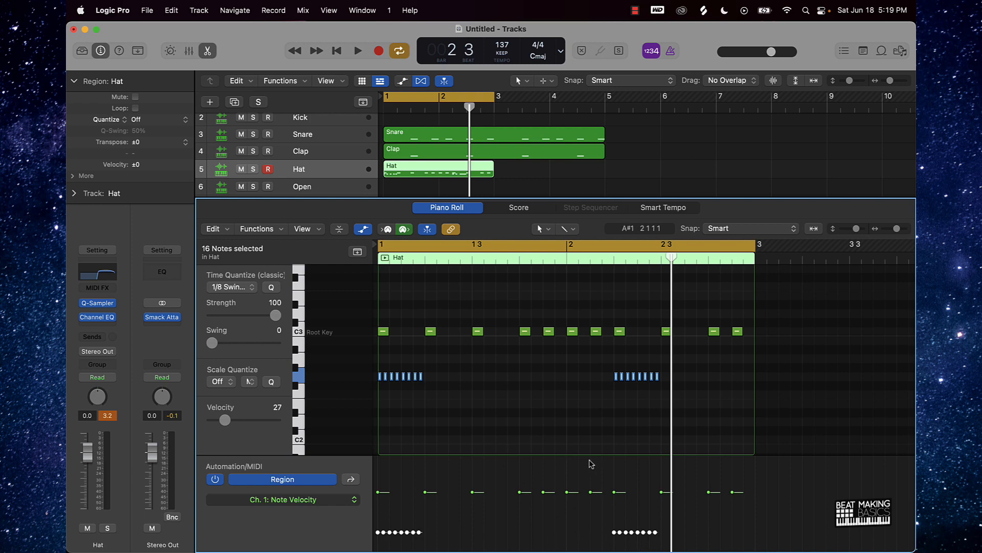
key("space")
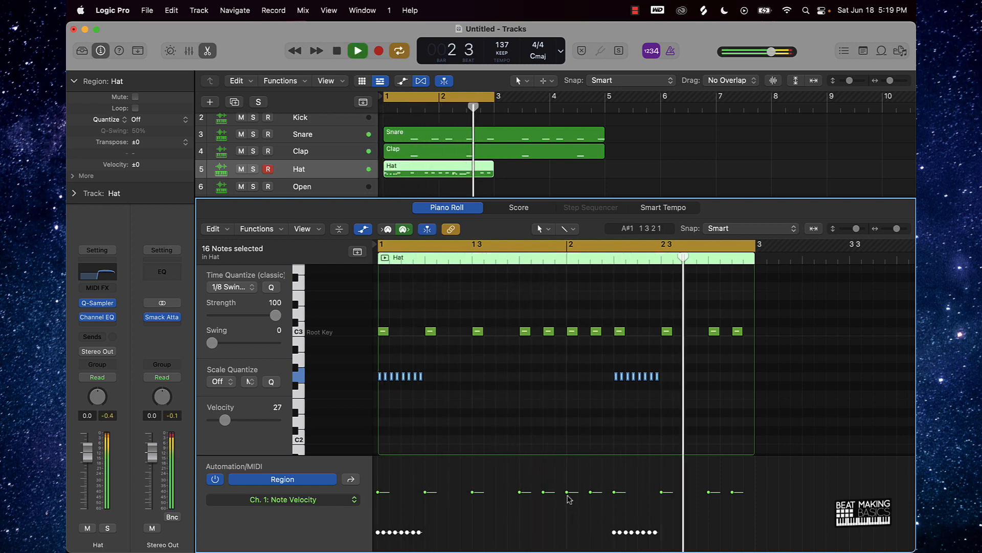
Step: Lower the velocity of the C3 hat notes at 1 2 1, 1 4 1, 2 1 1, 2 2 1 and 2 4 1 to about 62 to 67
left_click(571, 511)
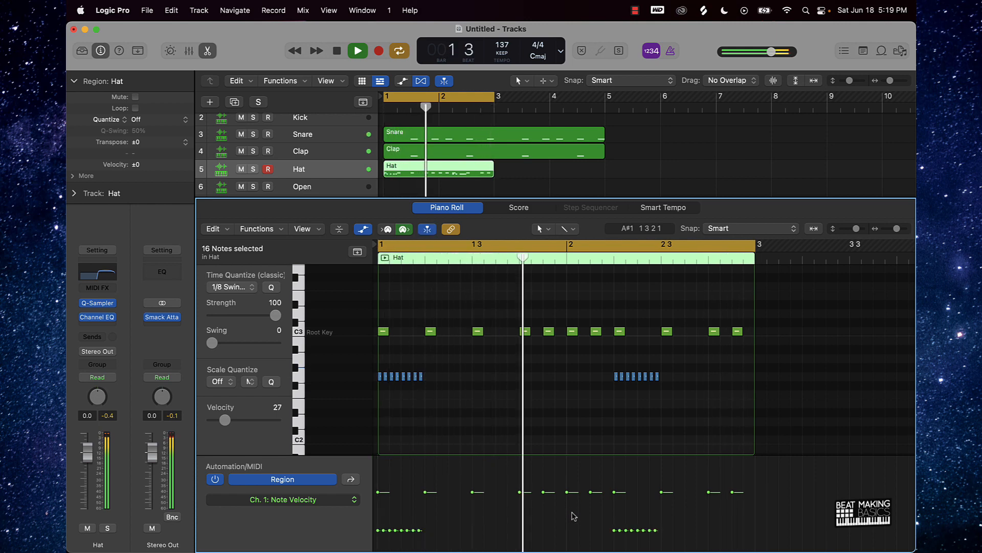
left_click_drag(571, 511, 520, 505)
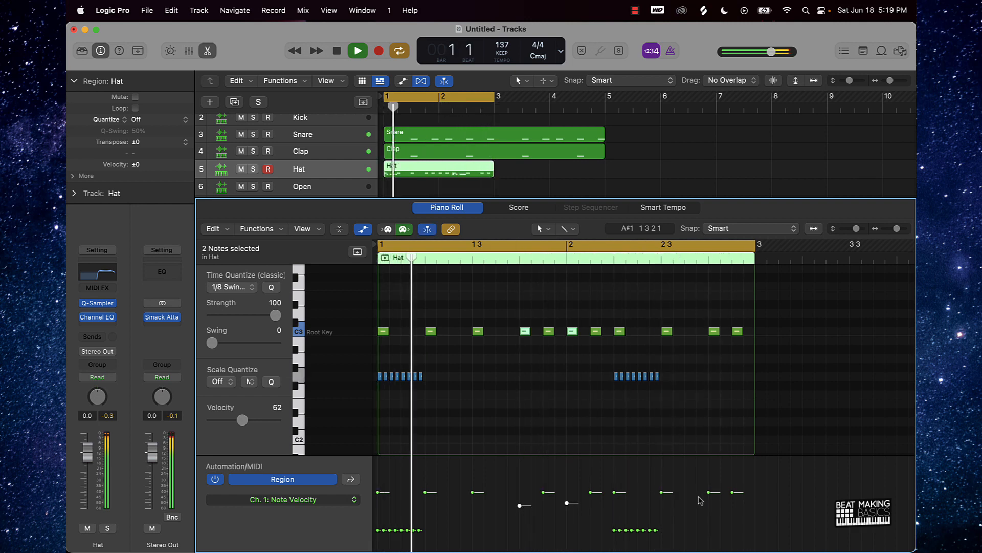
left_click_drag(617, 493, 616, 503)
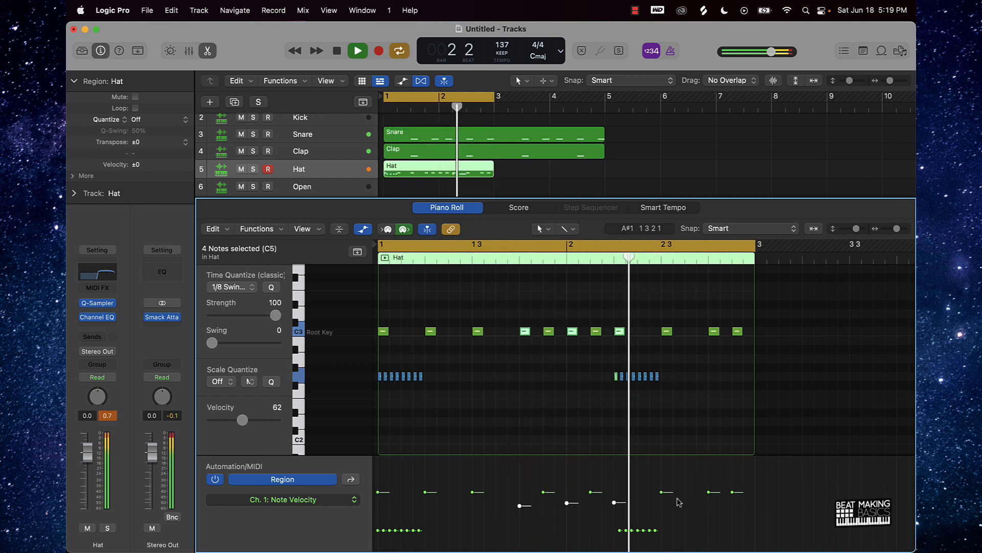
left_click_drag(708, 492, 708, 504)
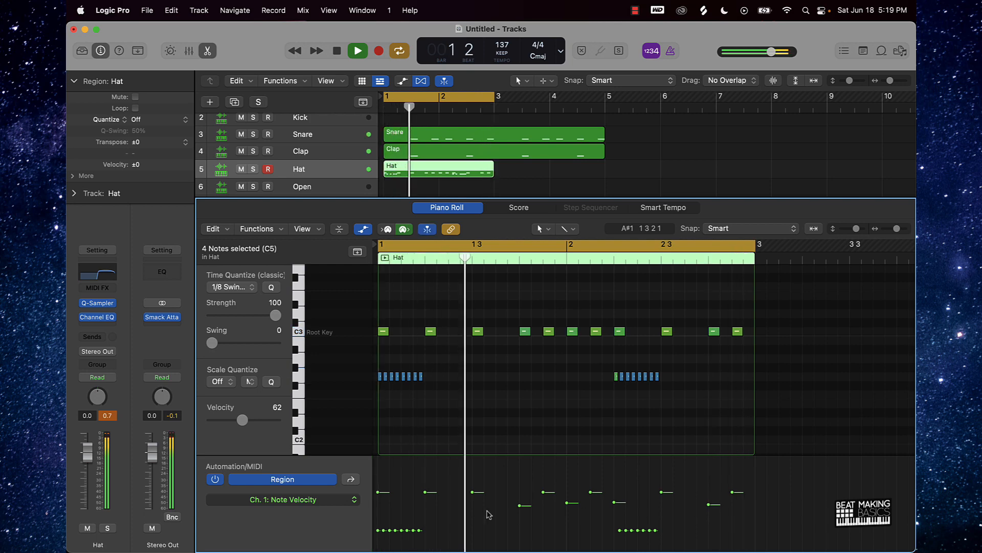
left_click_drag(426, 493, 426, 504)
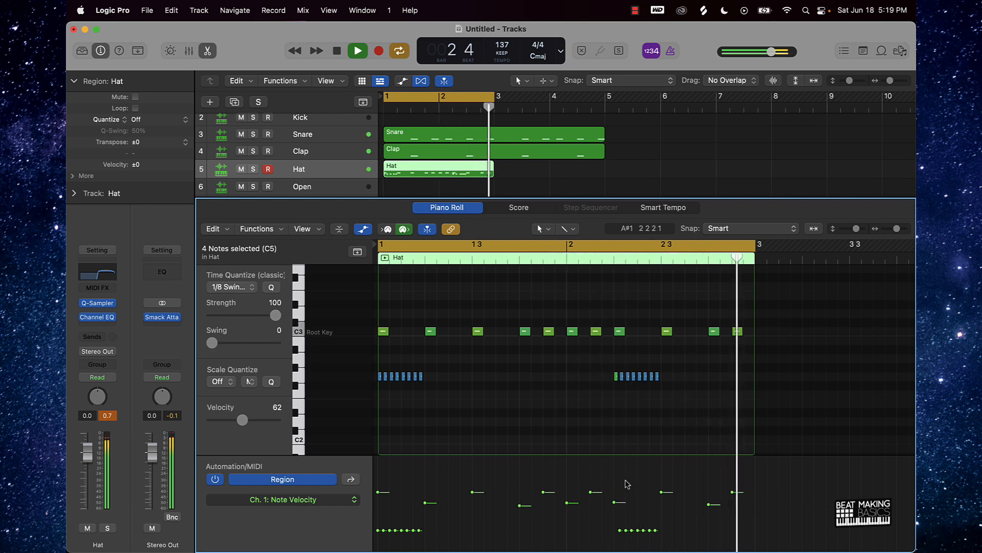
Step: Add short hat notes at velocity 67, a D3 at 1 4 2 and a G2 at 2 4 2, while auditioning the loop
left_click(615, 502)
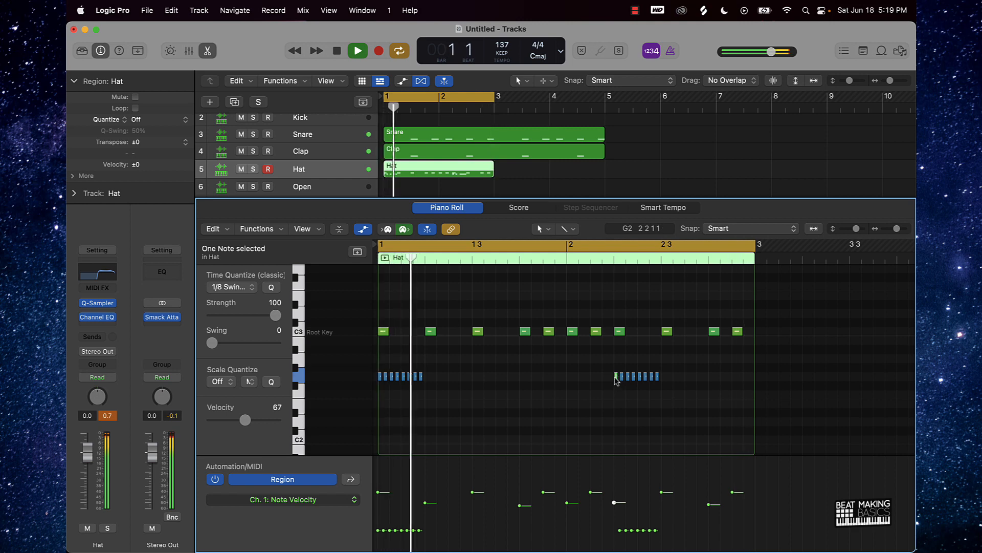
key("space")
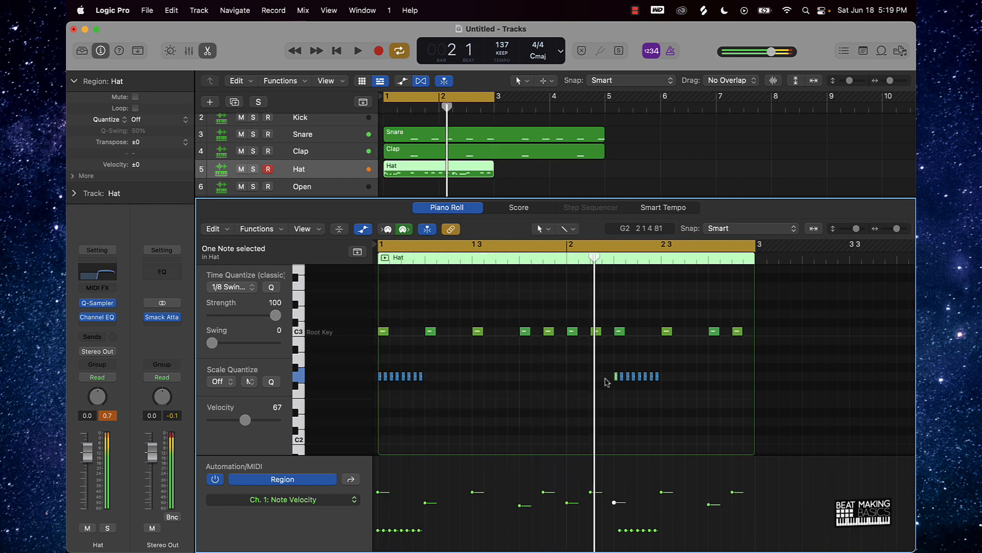
left_click(534, 312)
key("space")
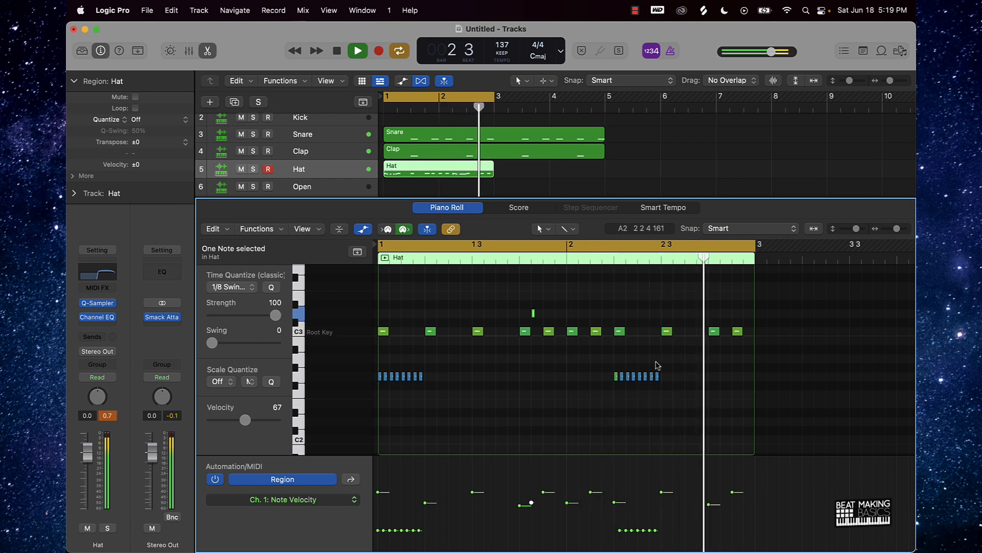
left_click(722, 377)
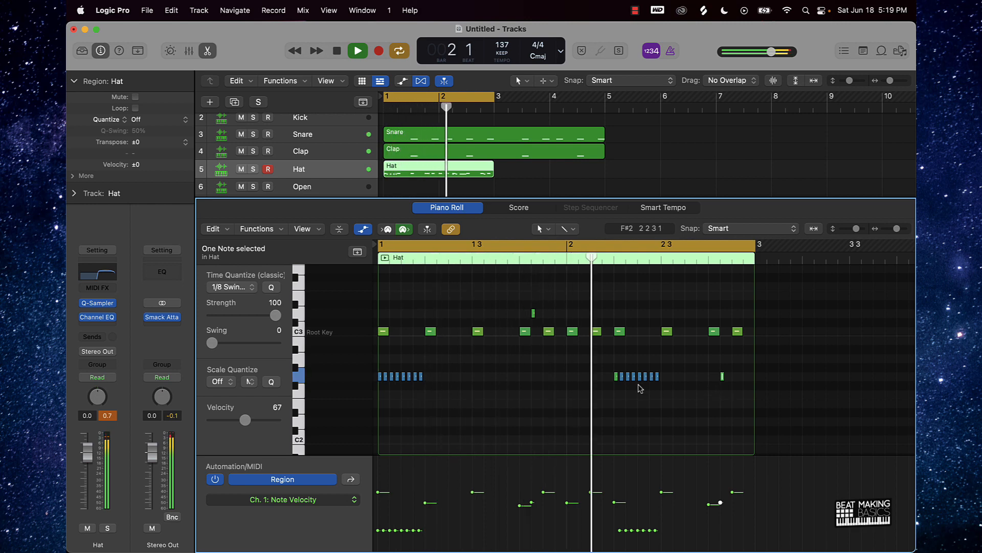
Step: Add short E3 notes at 2 3 3 and 2 3 4, and duplicate both slightly later for a four-note roll
scroll(638, 387, "up", 3)
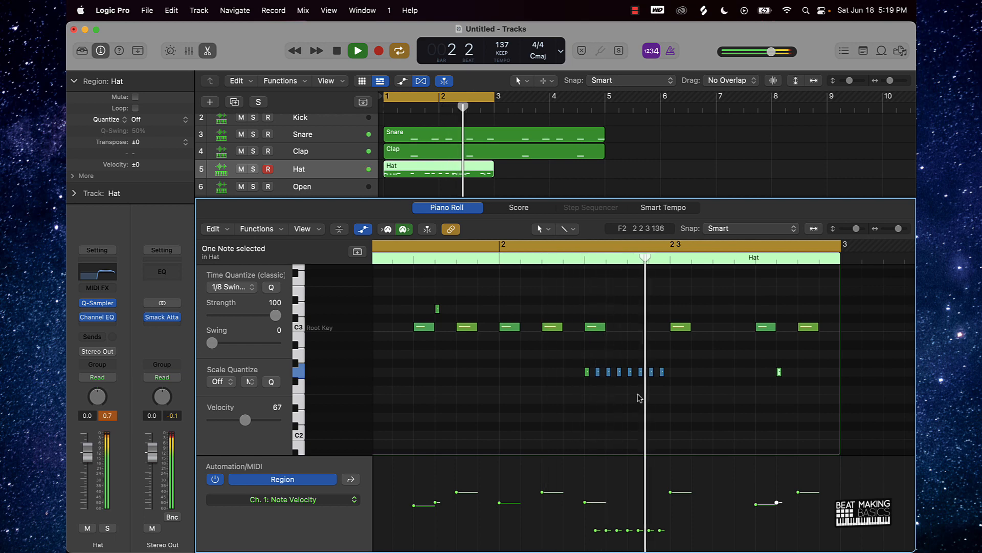
key("space")
left_click(716, 290)
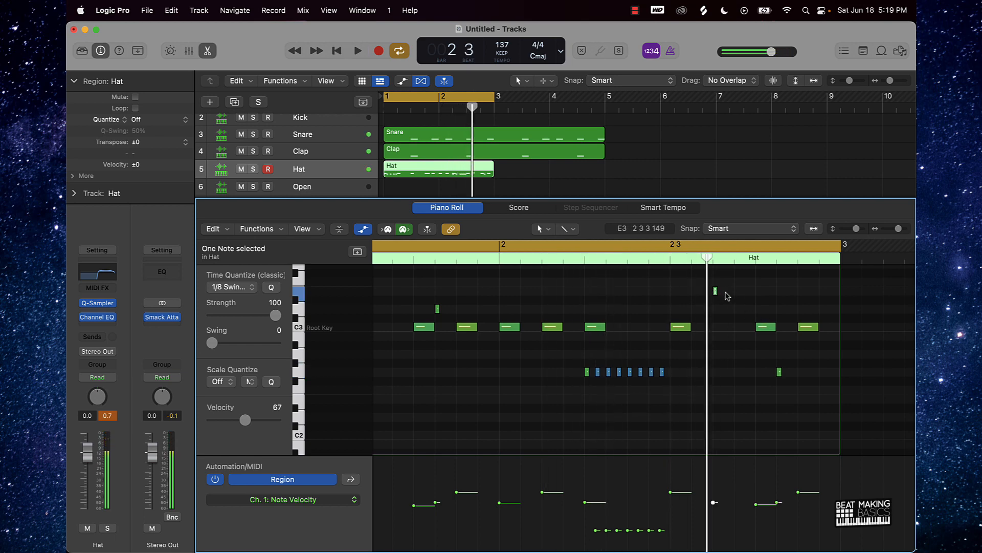
left_click(737, 291)
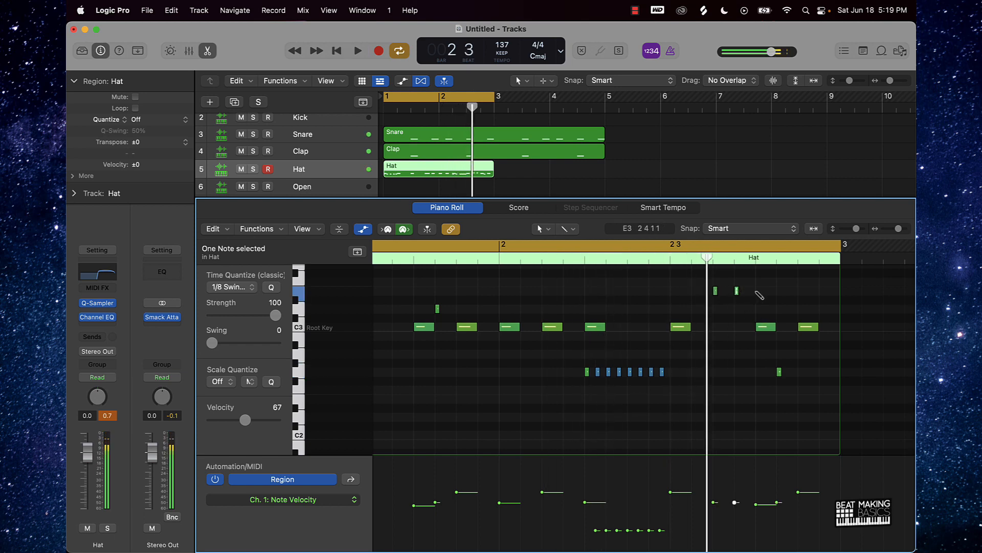
left_click(714, 291, "shift")
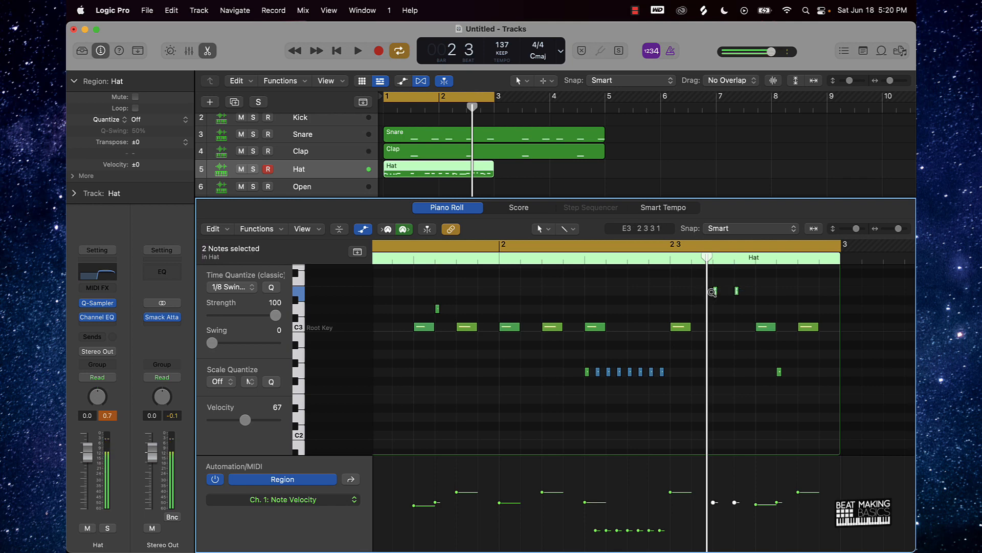
left_click_drag(715, 294, 724, 293)
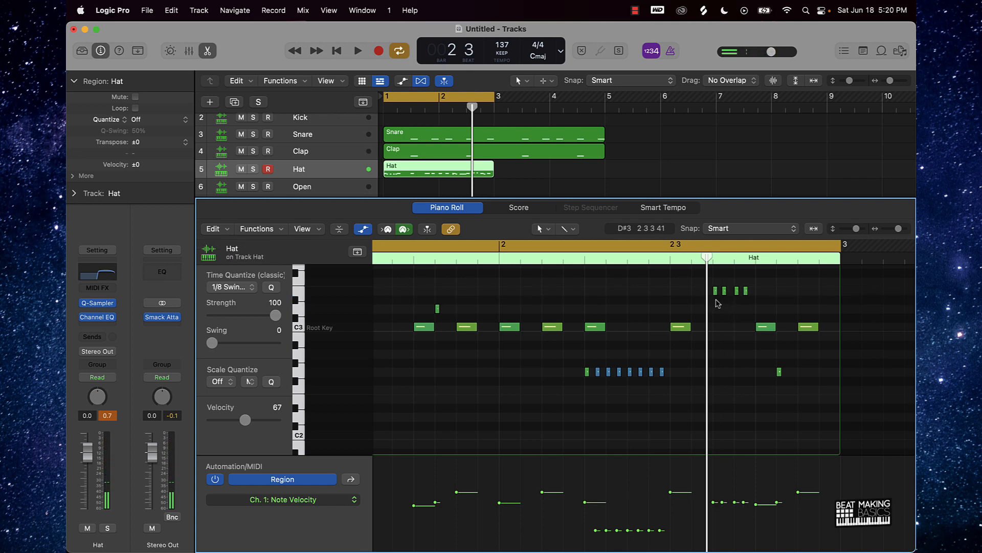
Step: Quantize the four E3 roll notes before beat 4 of bar 2 to 1/64 Triplet
left_click_drag(709, 287, 783, 305)
scroll(734, 309, "right", 3)
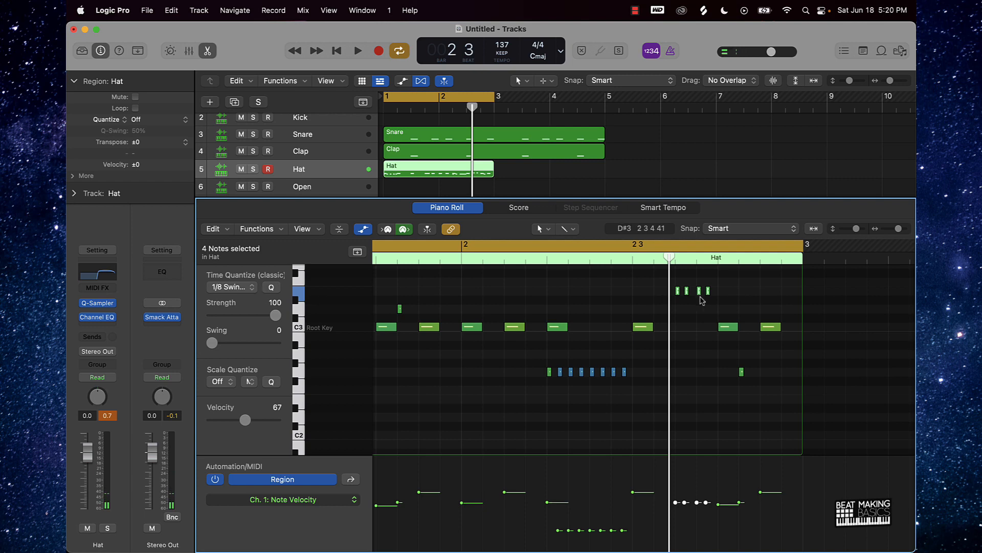
left_click(233, 287)
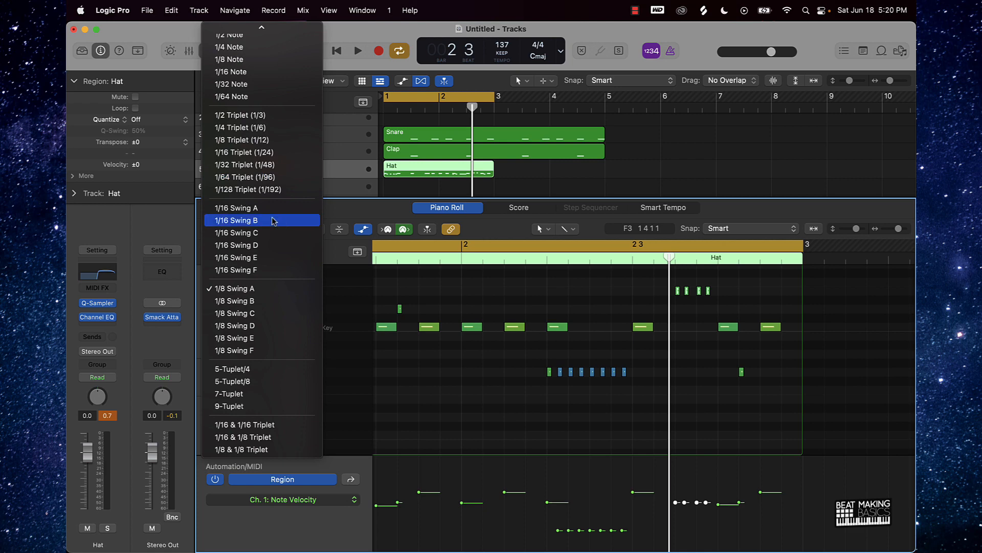
left_click(260, 177)
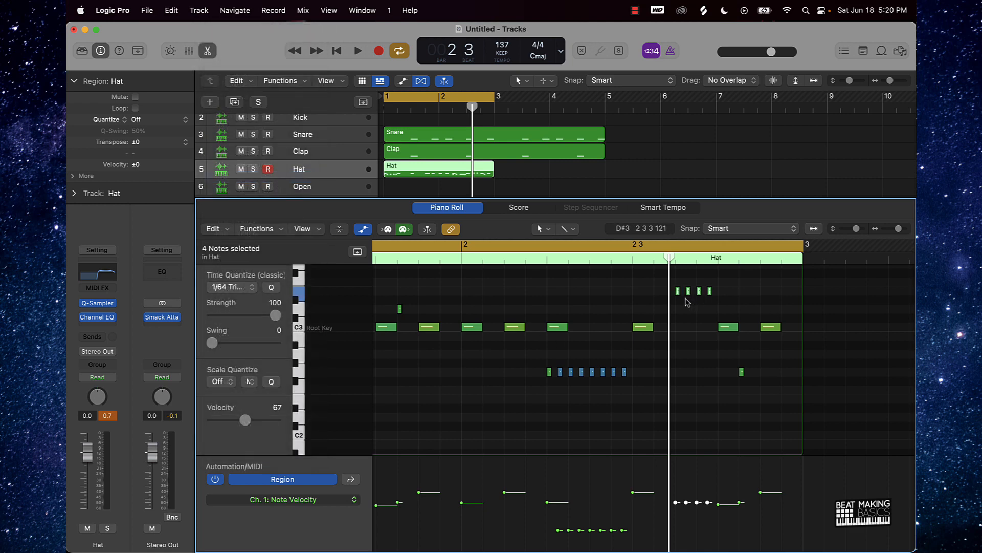
left_click(676, 358)
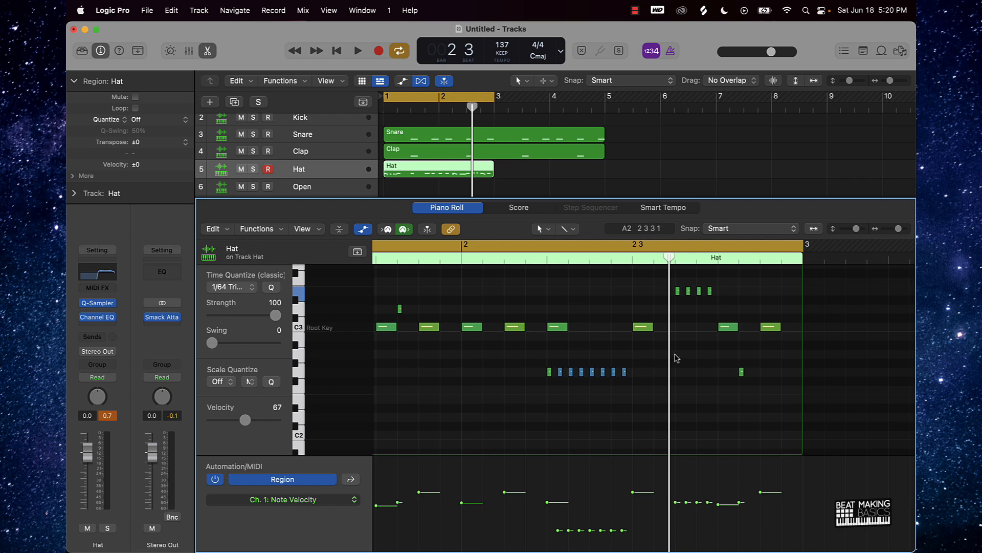
Step: Quantize all the hat notes to 1/64 Triplet and play the two-bar loop
key("super+a")
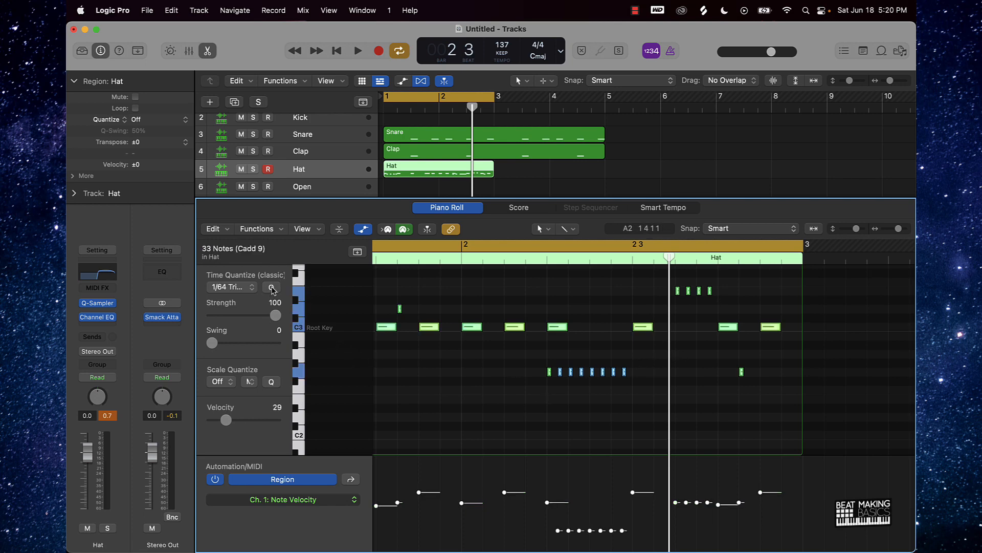
scroll(650, 379, "left", 10)
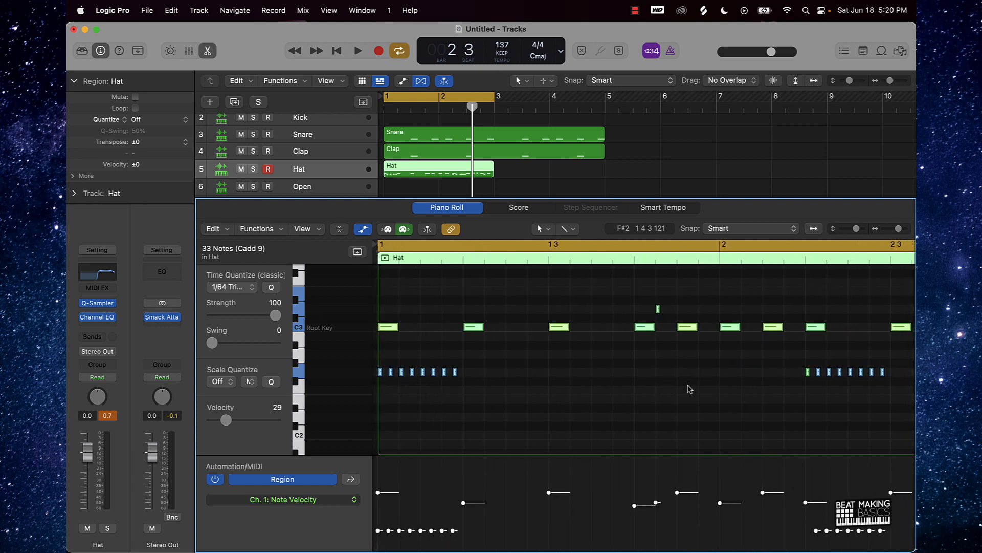
key("space")
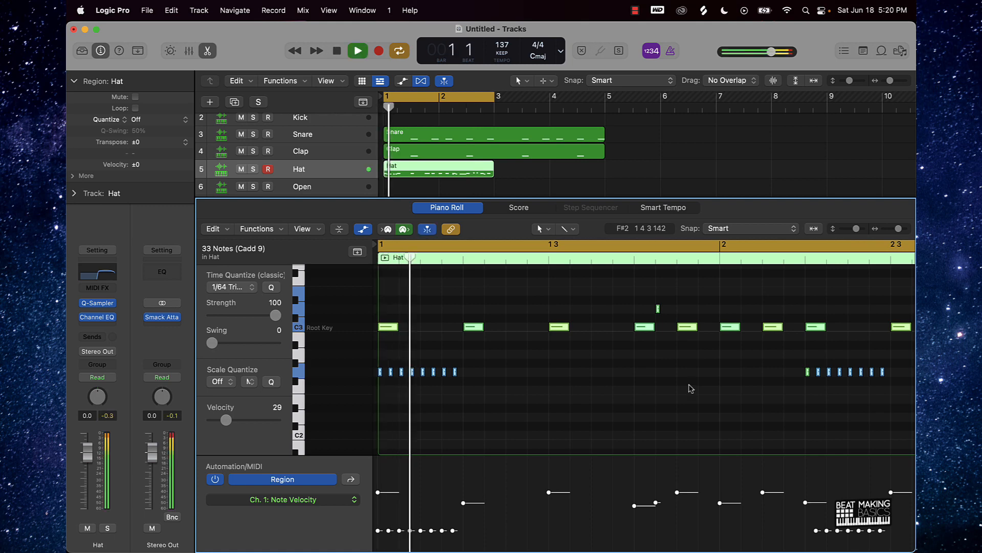
left_click(689, 384, "ctrl+alt")
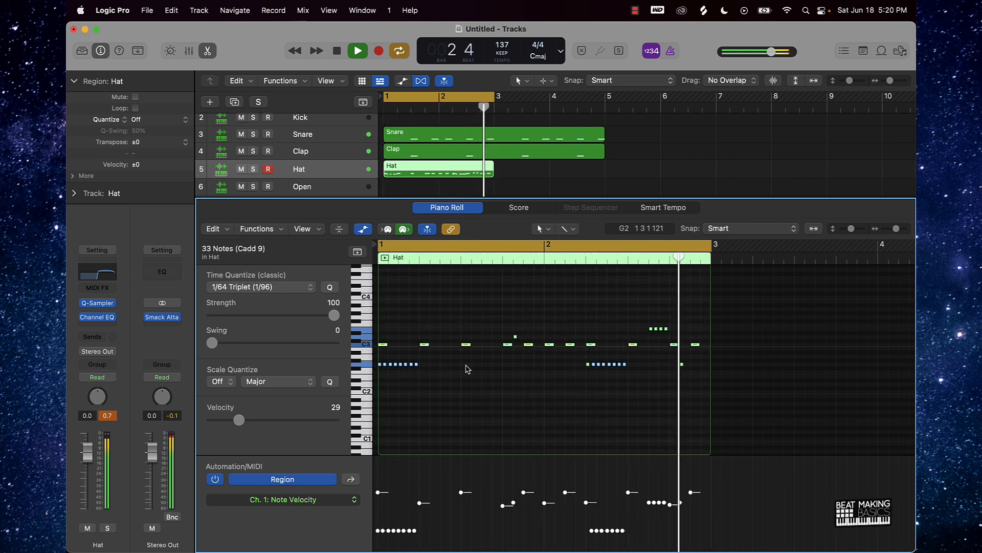
key("space")
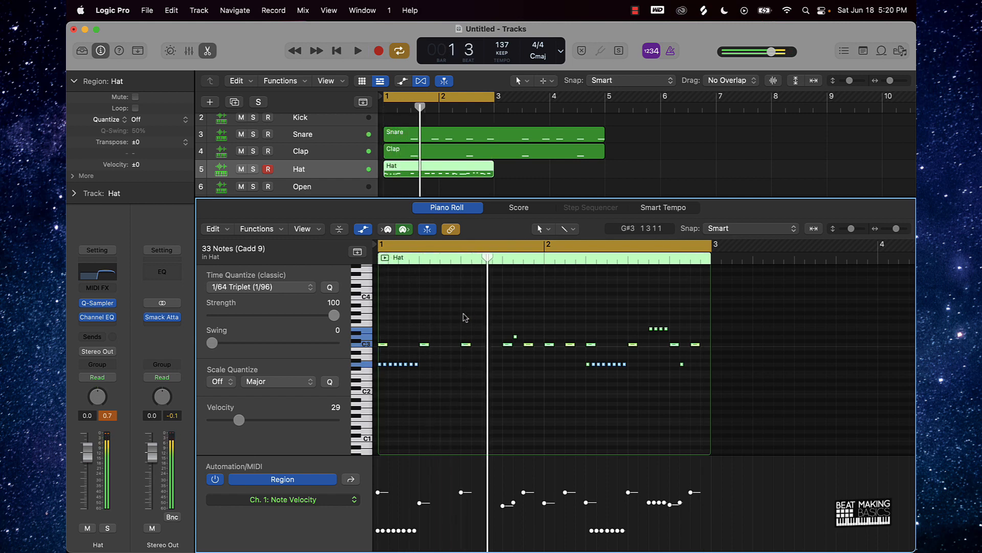
Step: Examine the hat pattern around beats 3 and 4 of bar 1 for a gap that could take another roll
key("super+Right")
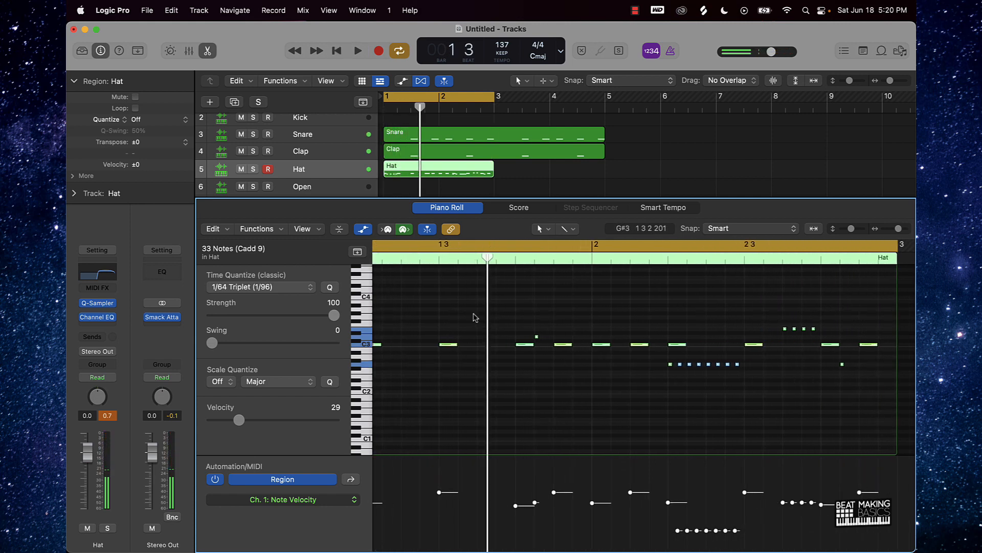
left_click(479, 307, "ctrl+alt")
left_click(484, 302, "ctrl+alt")
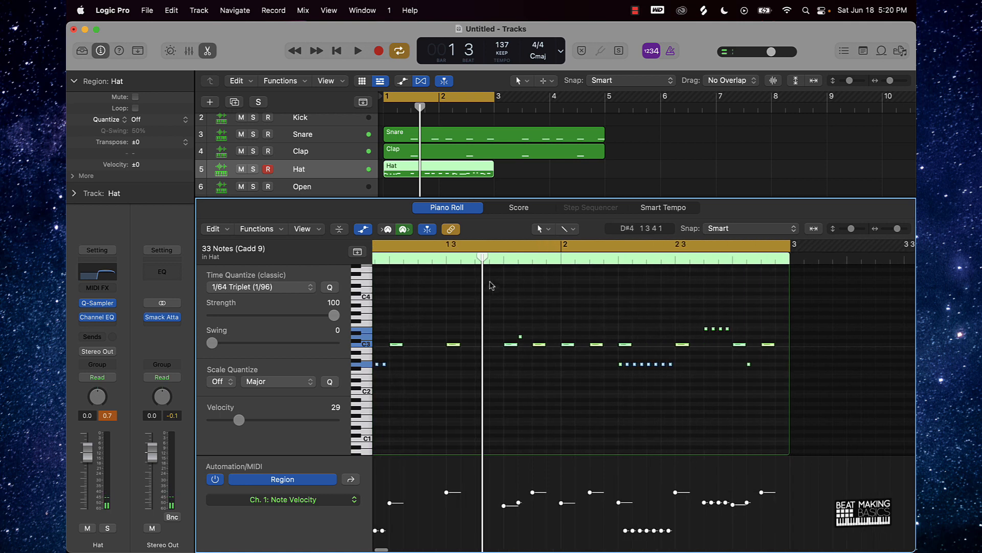
left_click_drag(484, 261, 536, 318)
scroll(487, 272, "left", 3)
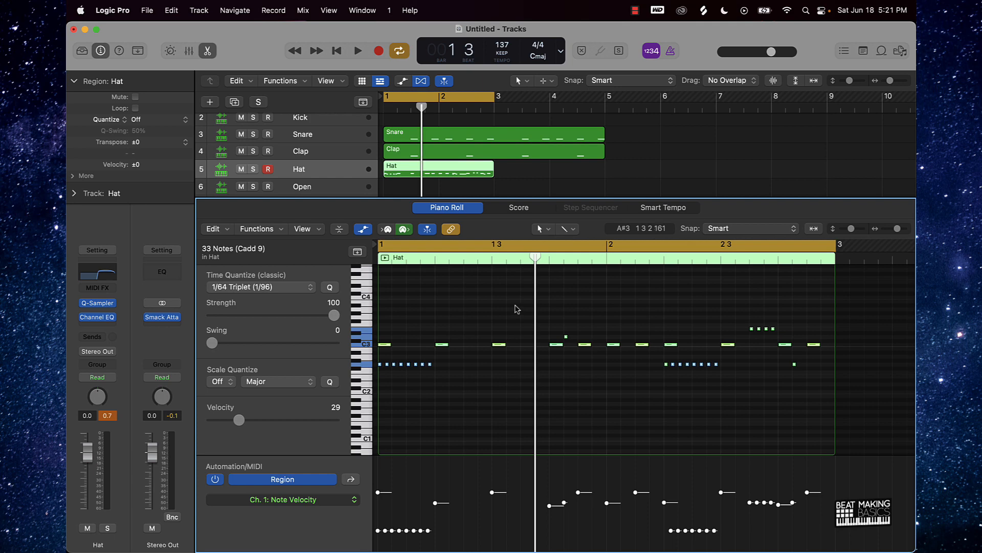
left_click_drag(534, 260, 512, 261)
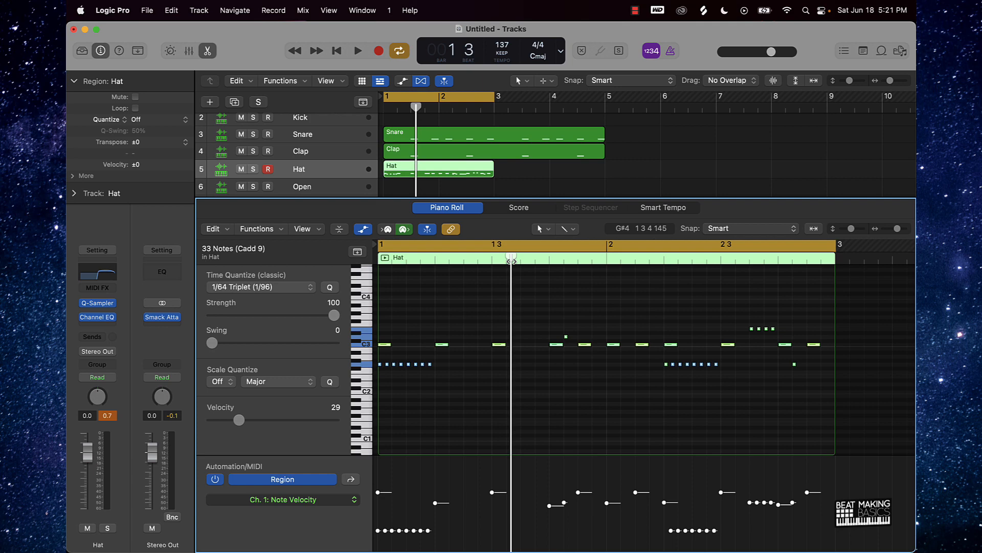
left_click(553, 333, "ctrl+alt")
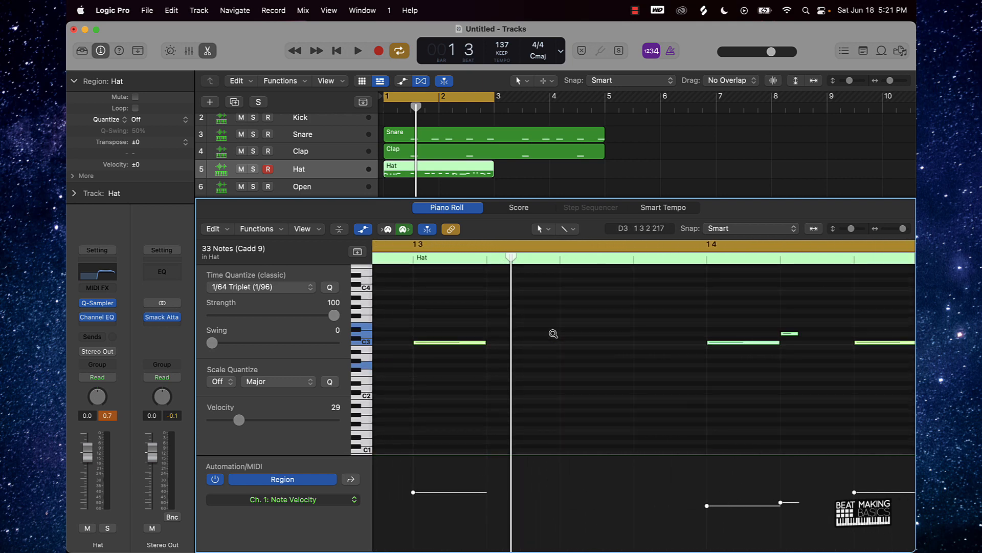
scroll(553, 333, "up", 3)
scroll(567, 334, "down", 7)
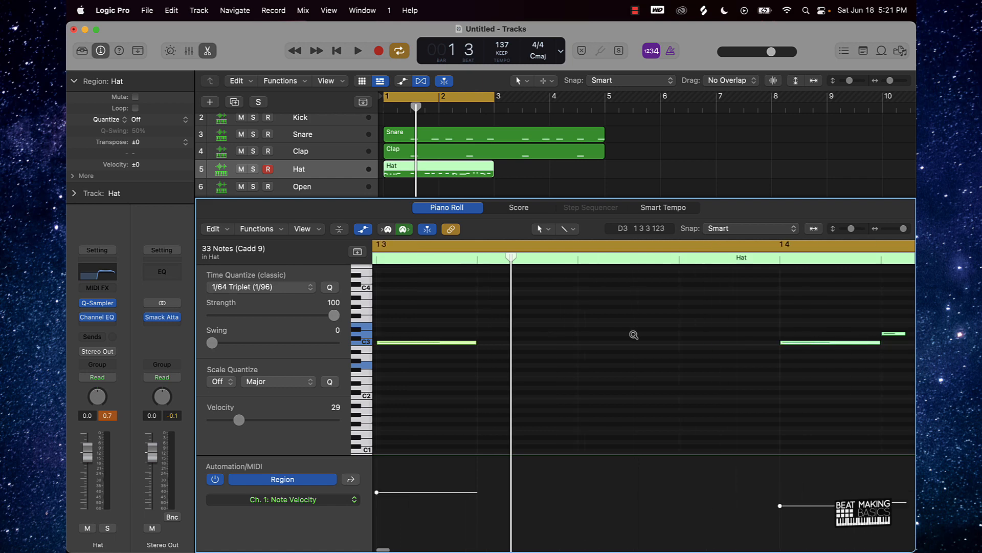
scroll(623, 334, "down", 4)
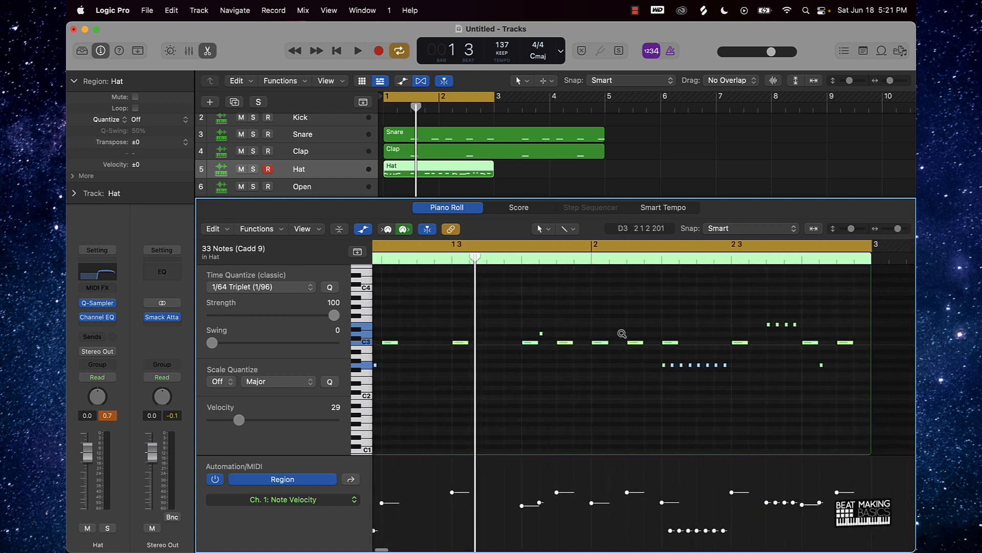
left_click(510, 351)
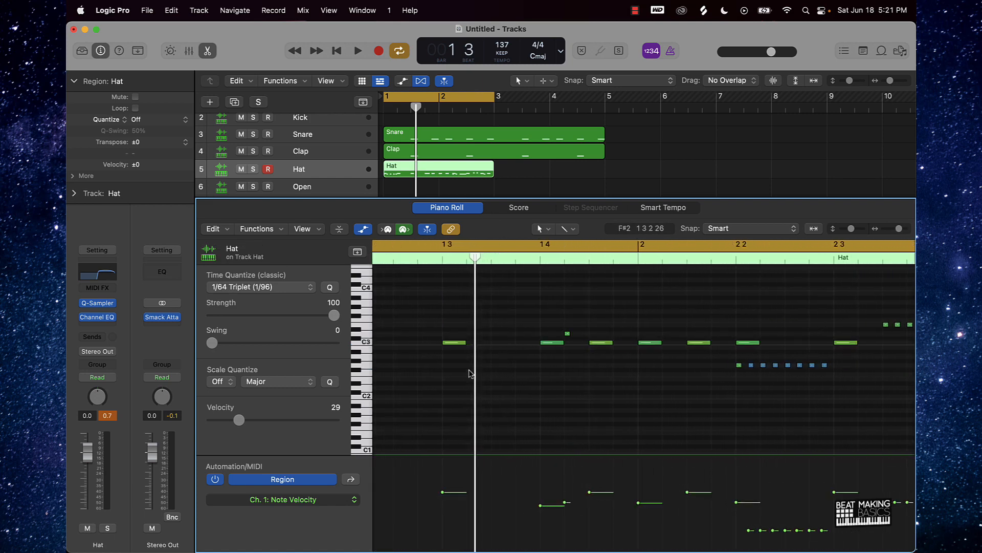
Step: Play the hat loop through beats 2 and 3 of bar 1, stopping to check the spacing between notes
scroll(475, 368, "down", 3)
key("space")
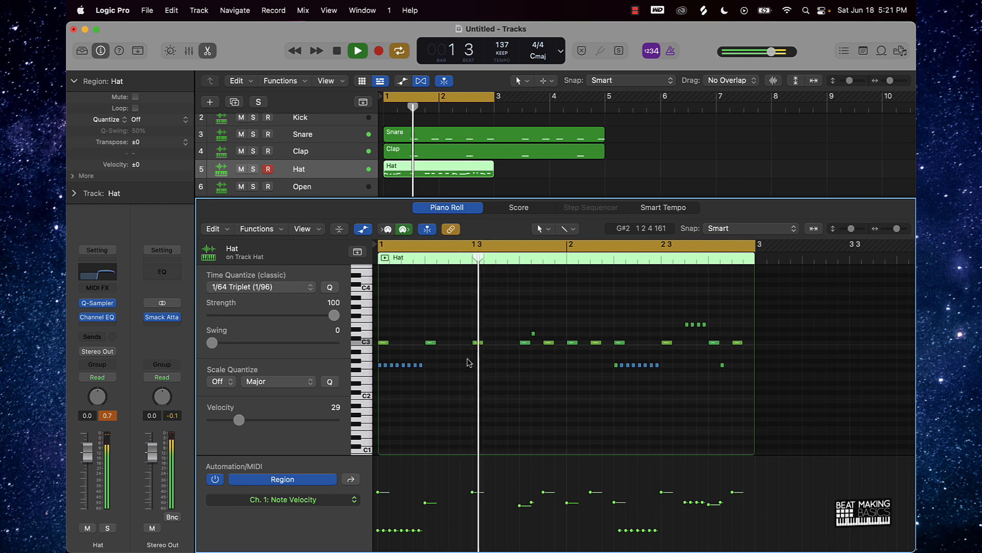
key("space")
key("space")
key("space")
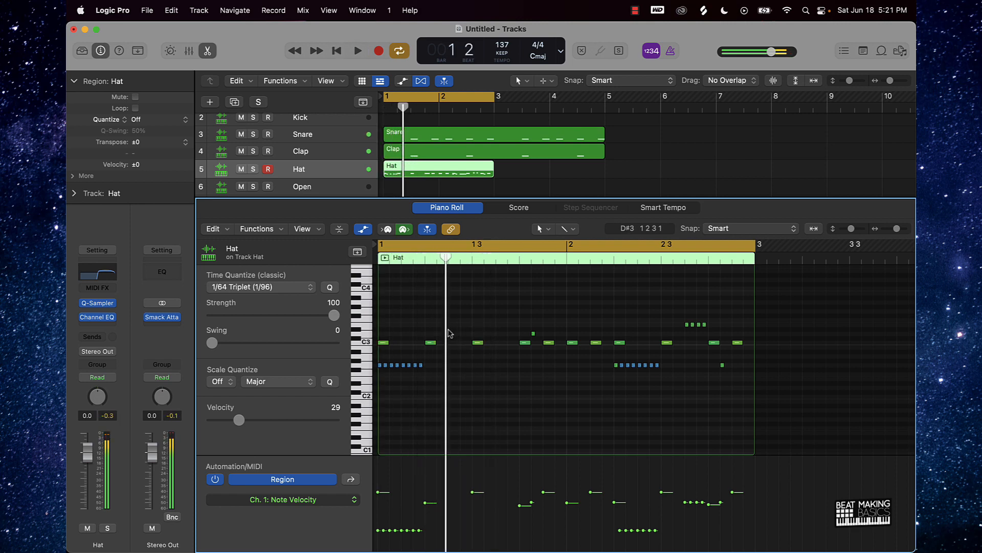
key("super+Right")
key("super+Right")
scroll(457, 347, "left", 2)
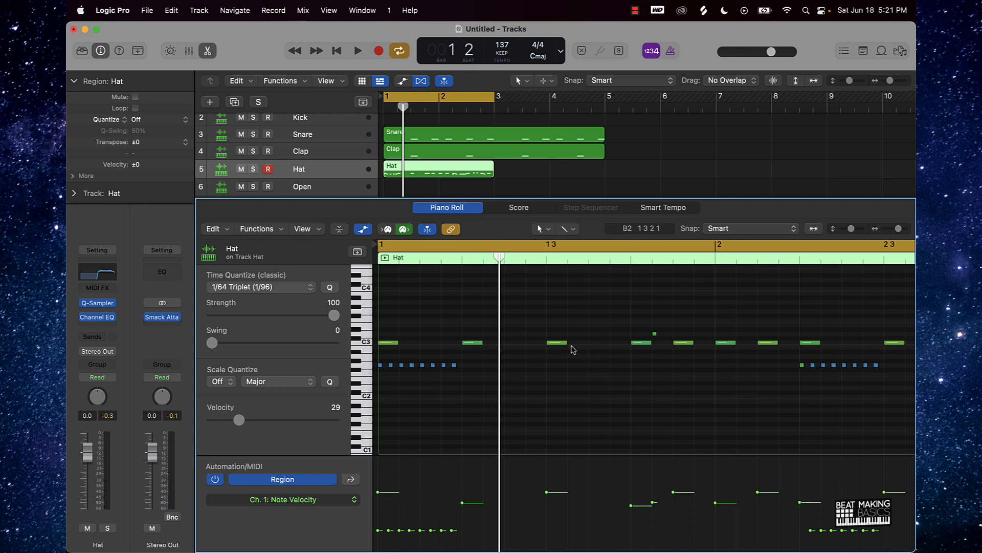
key("space")
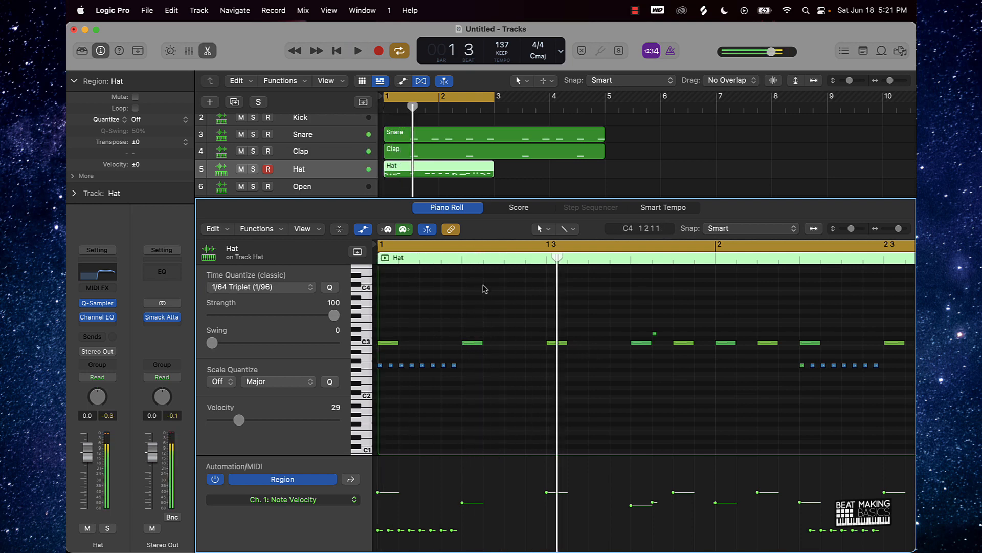
Step: Add short F3 hat notes at 1 2 3 and 1 2 4, duplicate both slightly later for a four-note roll, and audition it
left_click_drag(546, 261, 506, 273)
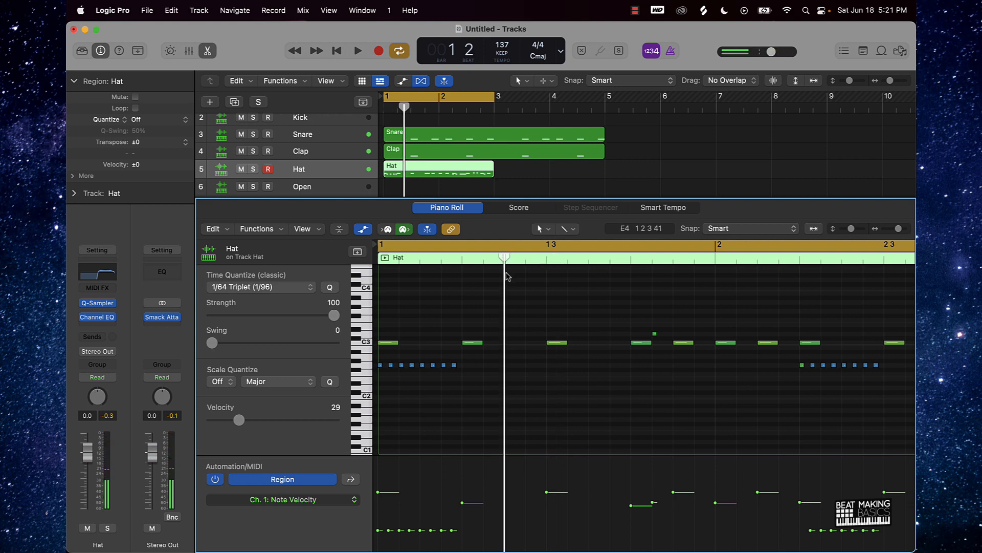
left_click(507, 320)
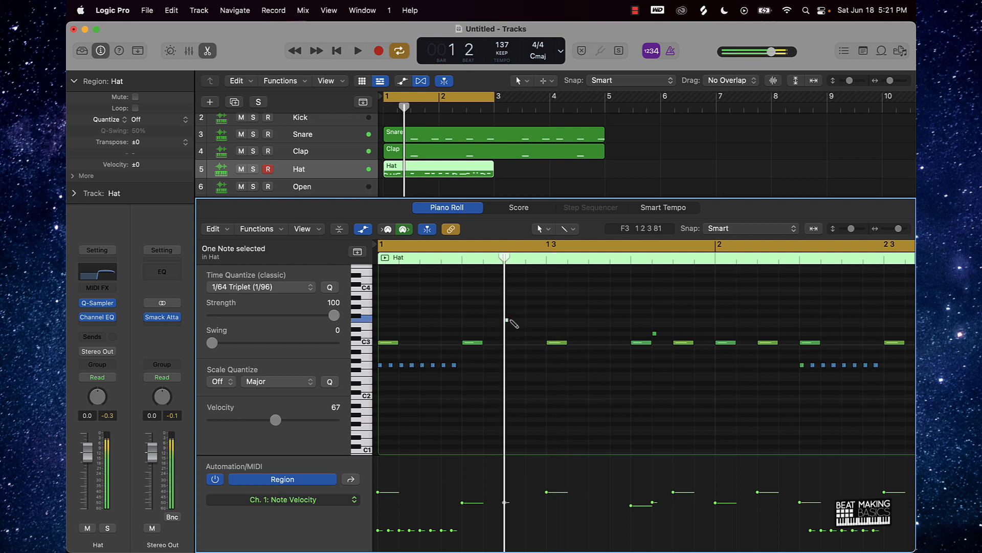
left_click(551, 319)
left_click(560, 319, "ctrl+alt")
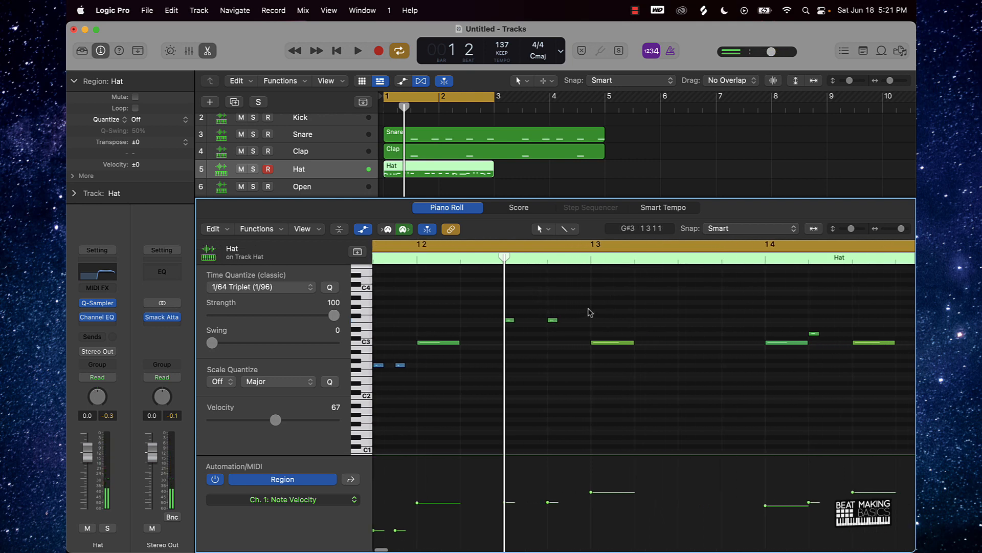
left_click_drag(588, 309, 533, 321)
left_click_drag(597, 310, 477, 330)
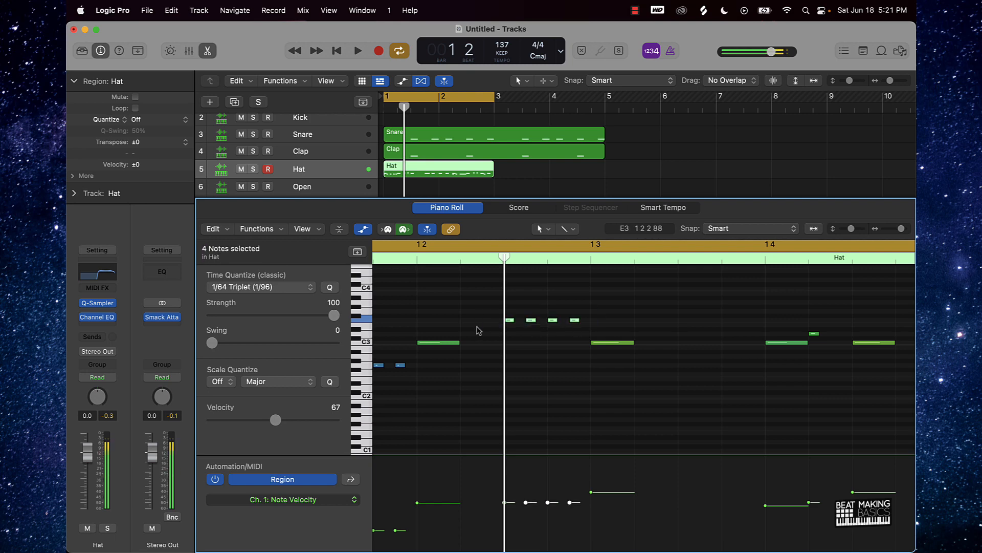
left_click(523, 346)
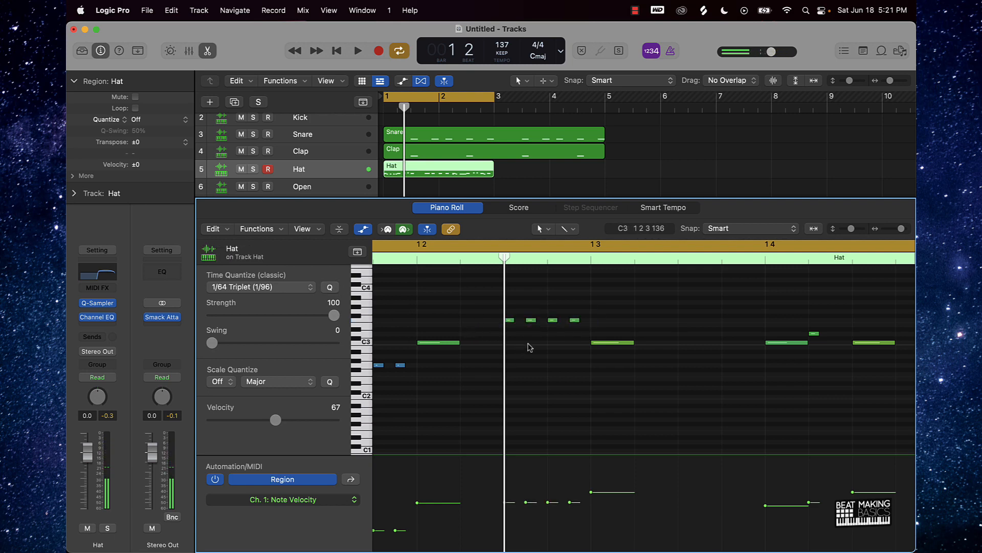
key("space")
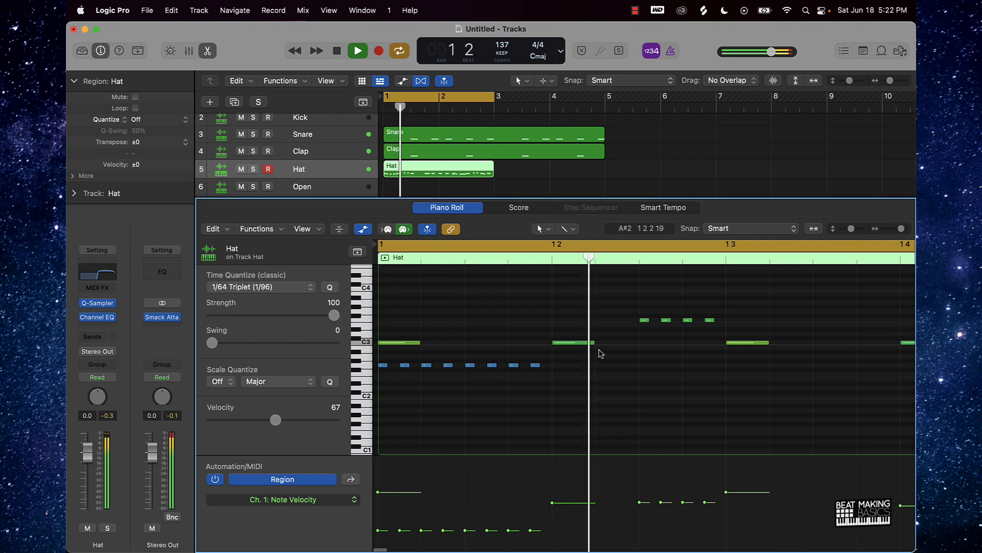
key("space")
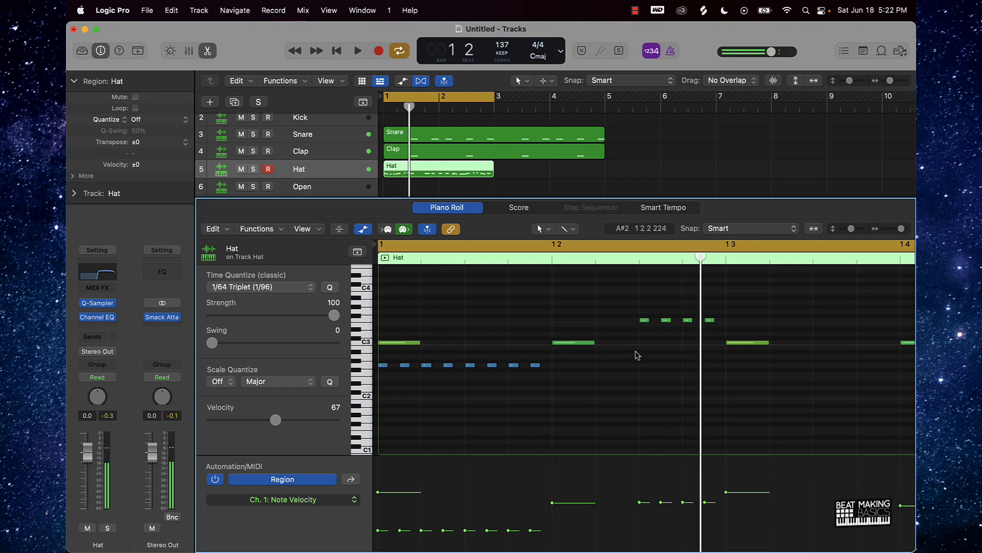
Step: Transpose the four-note F3 roll in bar 1 down to A#1, lower its velocity to 16, and play the loop
scroll(634, 353, "down", 3)
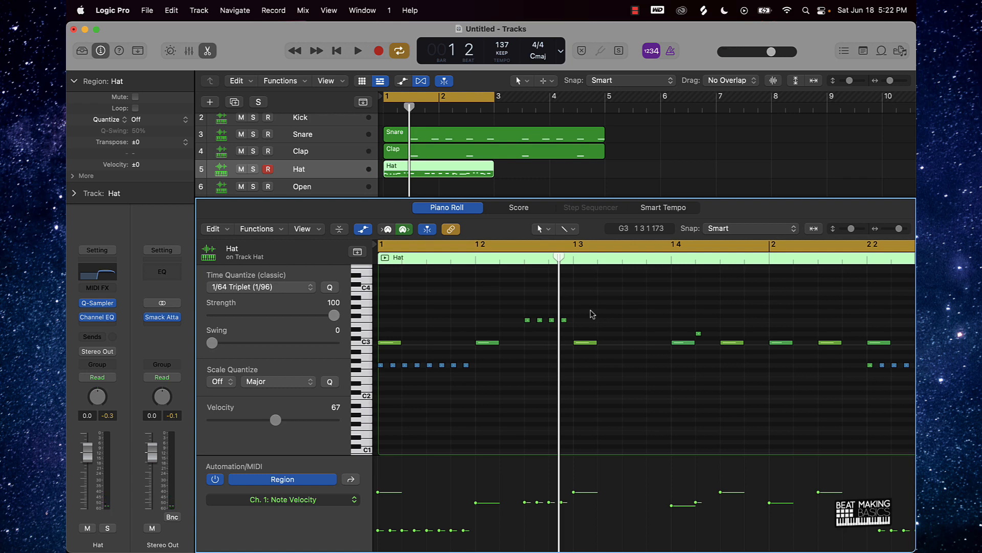
left_click_drag(594, 310, 526, 407)
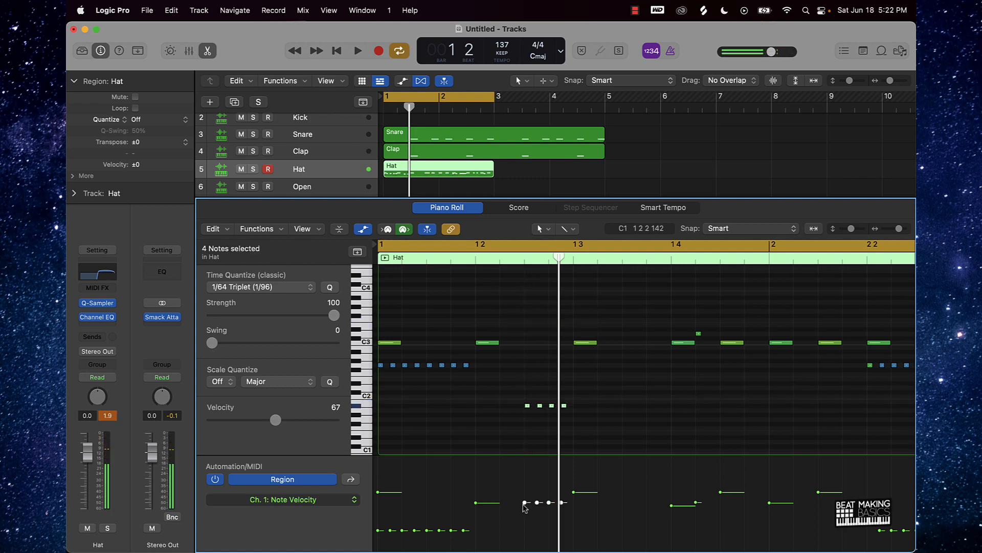
left_click_drag(524, 504, 520, 540)
key("space")
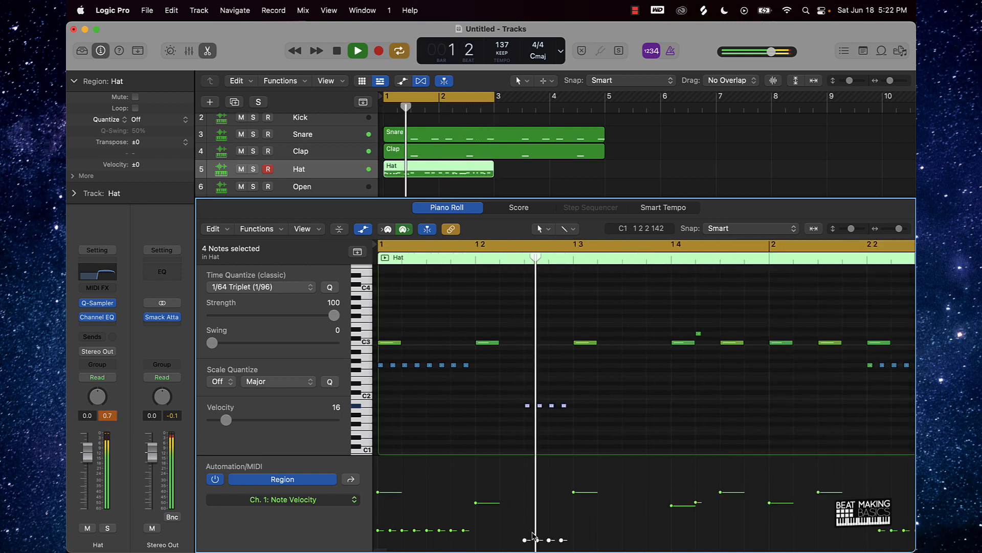
key("space")
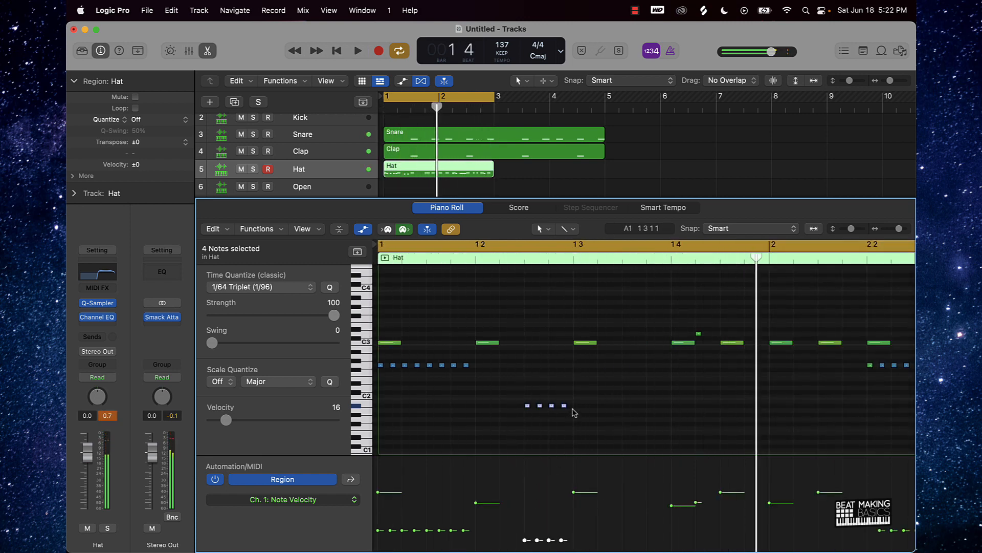
Step: Add A#1 notes at 1 3 2, 1 3 3 and 1 3 4, and duplicate them into a six-note roll quantized to 1/64 Triplet
left_click(600, 405)
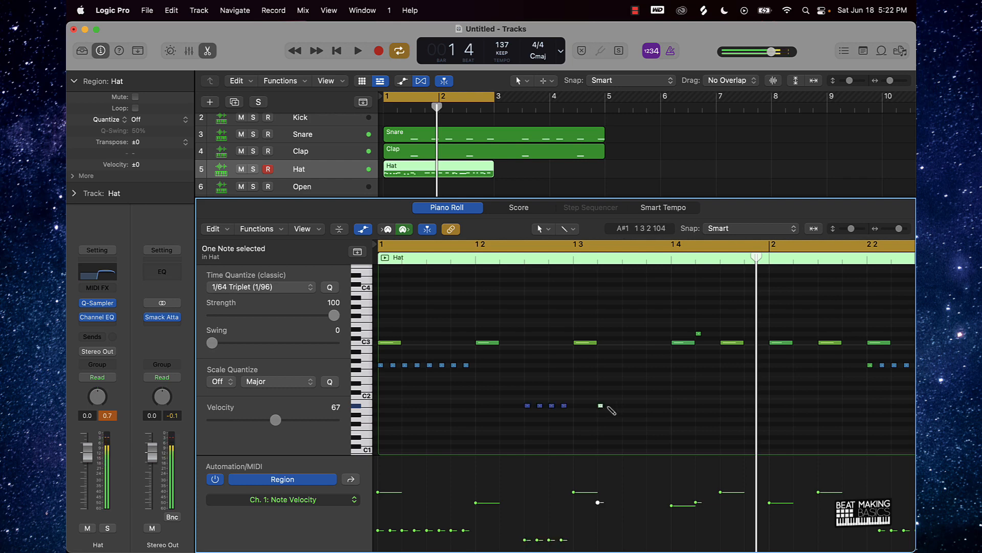
left_click(626, 405)
left_click(650, 405)
left_click_drag(663, 396, 686, 414)
left_click(330, 288)
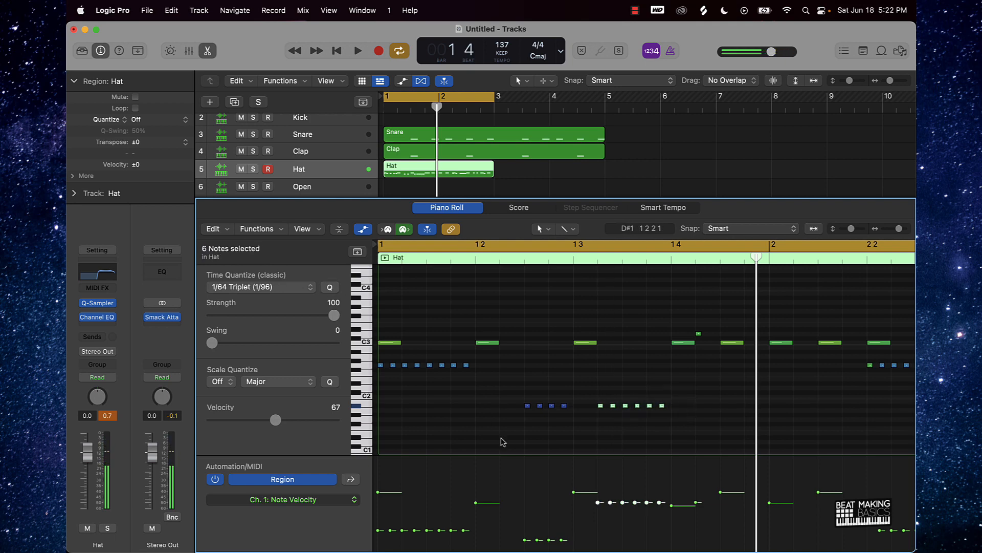
Step: Shape the six-note A#1 roll's velocities into a descending ramp ending at 23, and play the loop
mouse_move(600, 504)
left_mouse_down()
mouse_move(600, 529)
mouse_move(598, 511)
left_mouse_up()
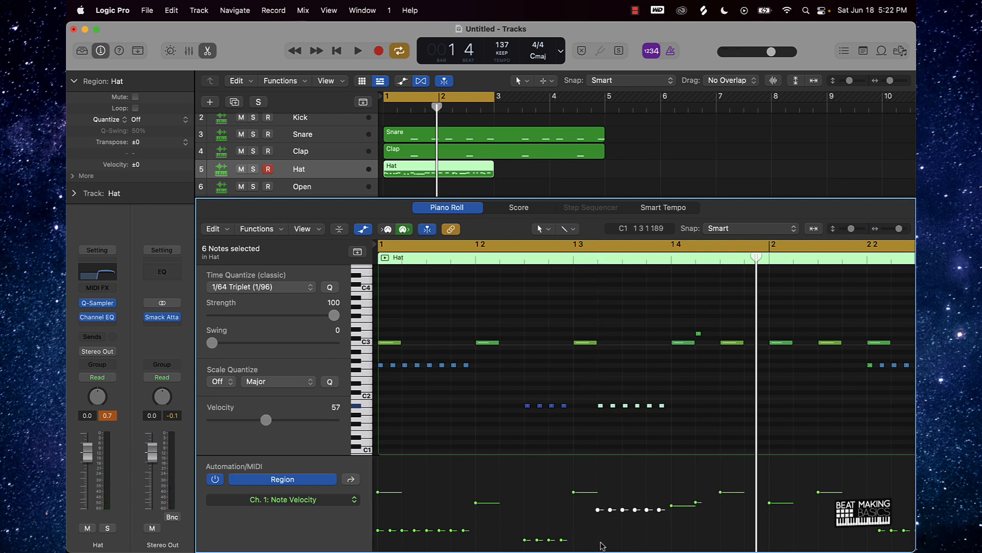
left_click_drag(677, 504, 684, 490)
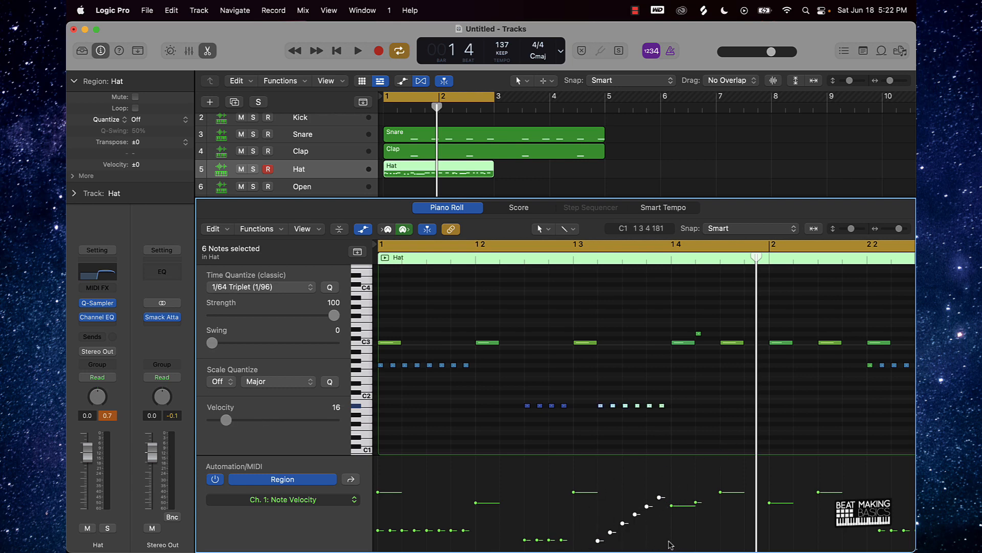
left_click_drag(608, 499, 608, 499)
key("space")
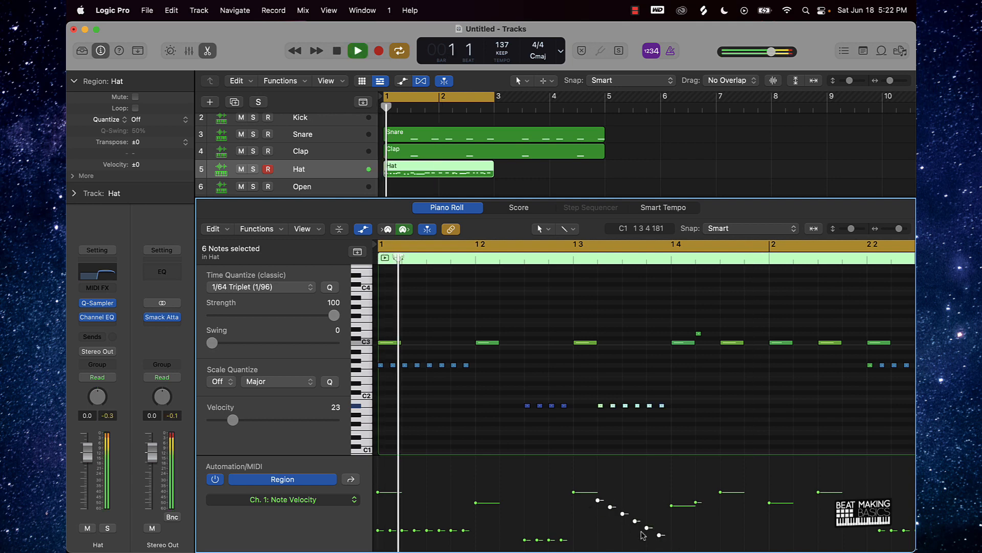
Step: Try a rising velocity ramp on the six-note hat roll before beat 1 4 and audition it
key("space")
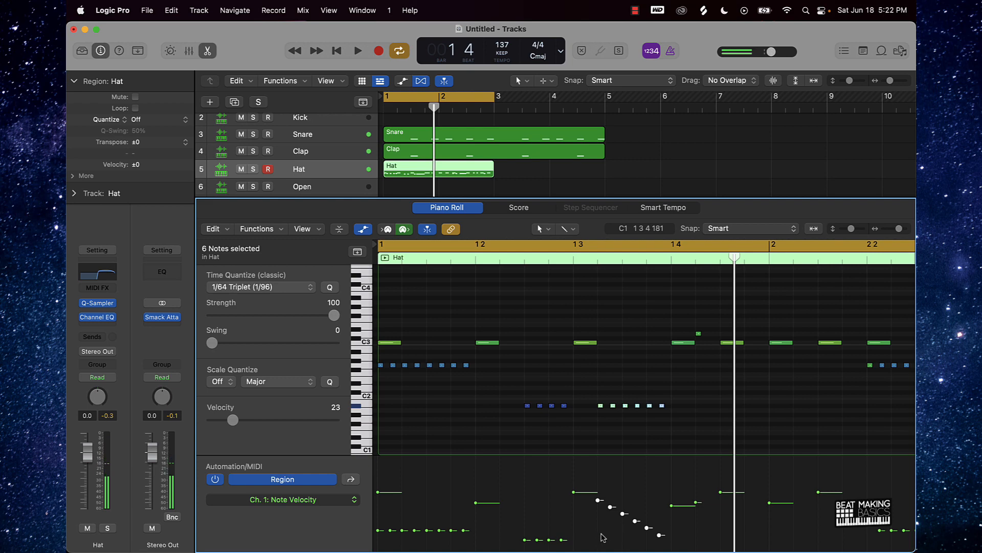
left_click_drag(678, 477, 678, 477)
key("space")
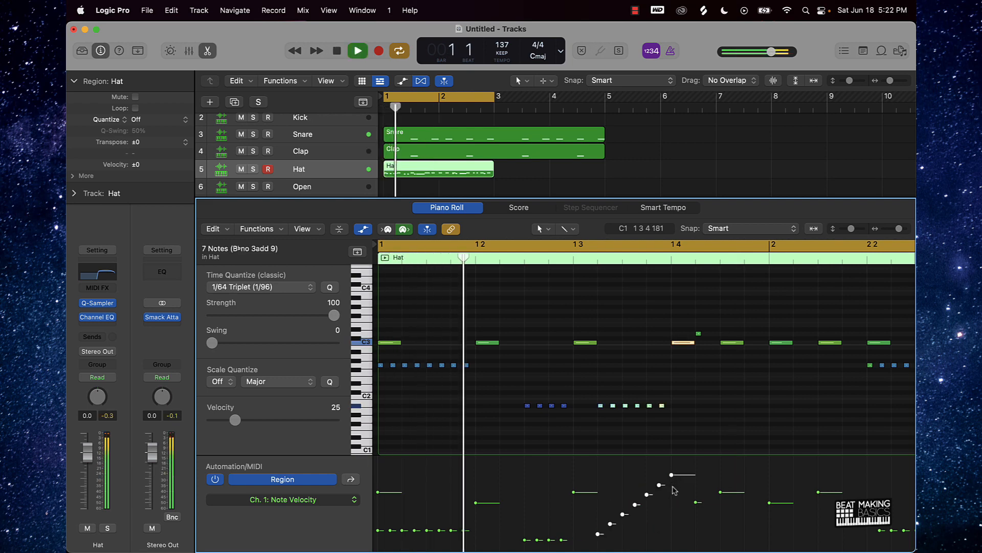
key("space")
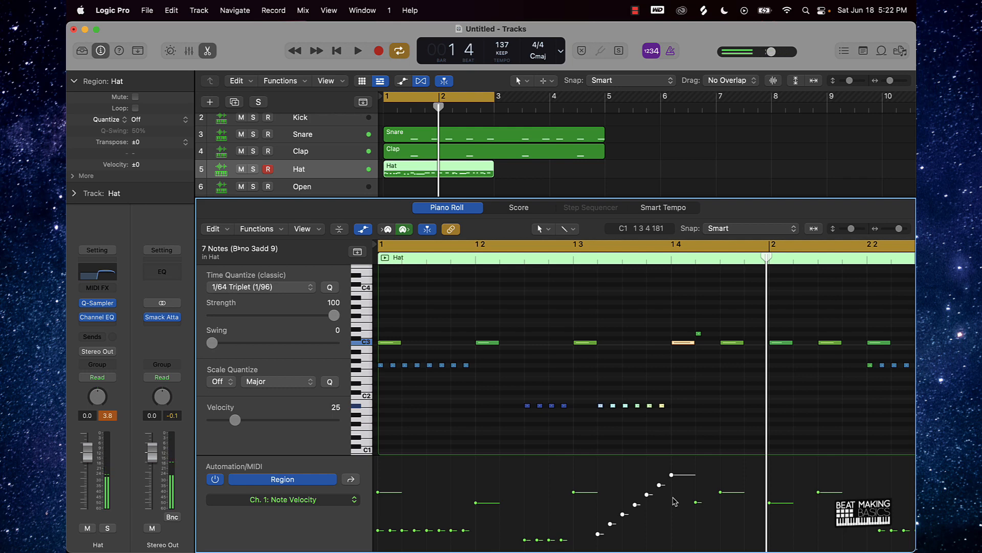
Step: Undo the recent hat roll edits back to the three-note version at velocity 67
key("super+z")
key("super+z")
key("super+z")
key("super+z")
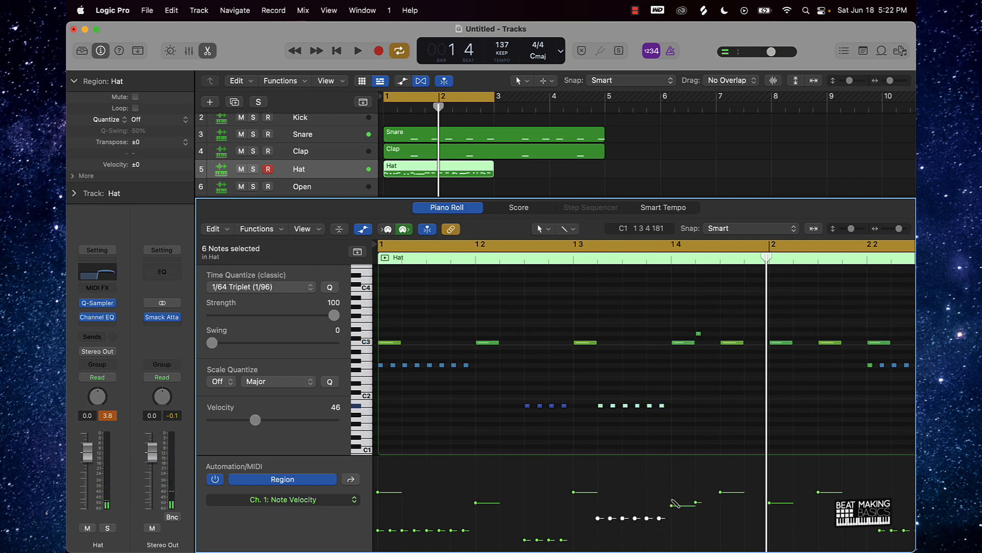
key("super+z")
key("super+z")
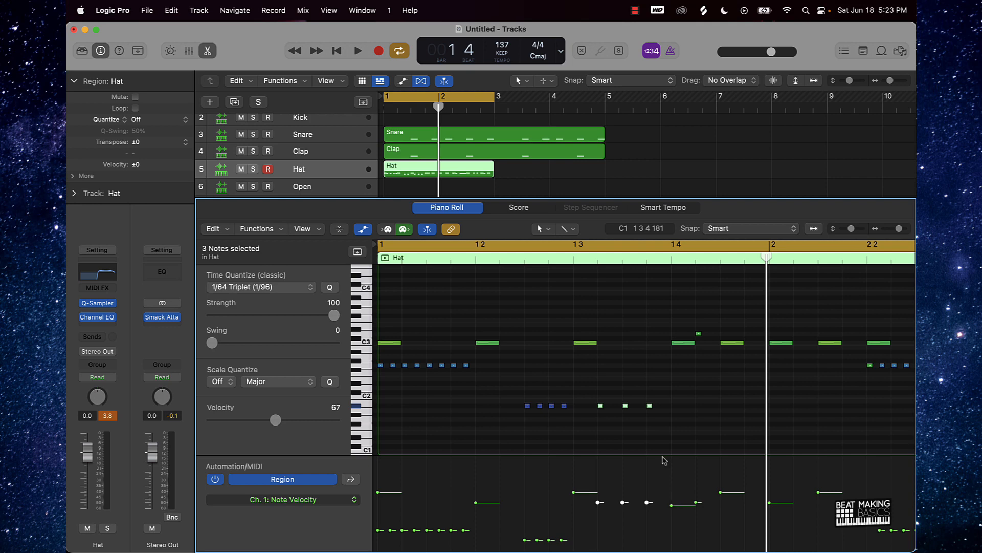
Step: Lower the velocity of the three selected hat notes after beat 1 3 to 30 and audition the loop
key("space")
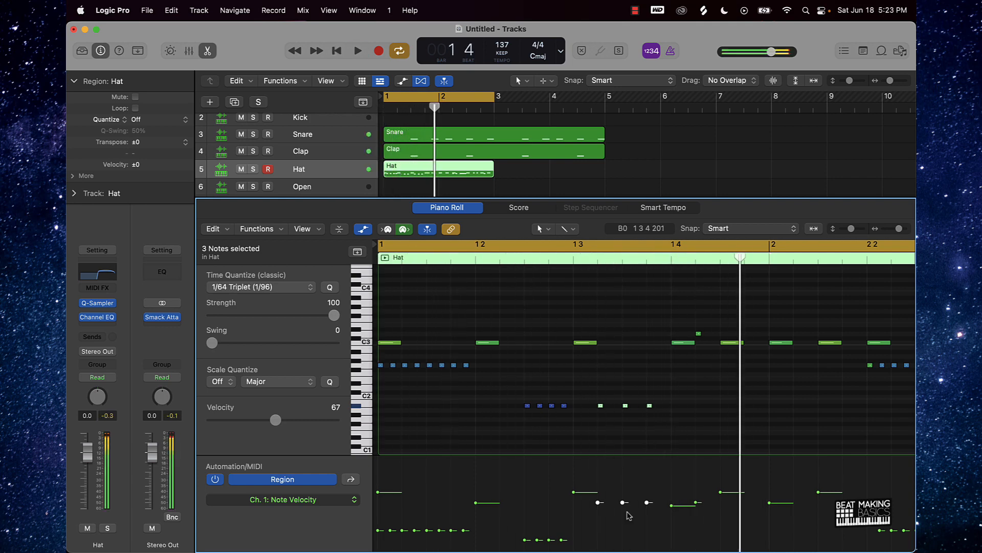
left_click_drag(625, 509, 632, 541)
key("space")
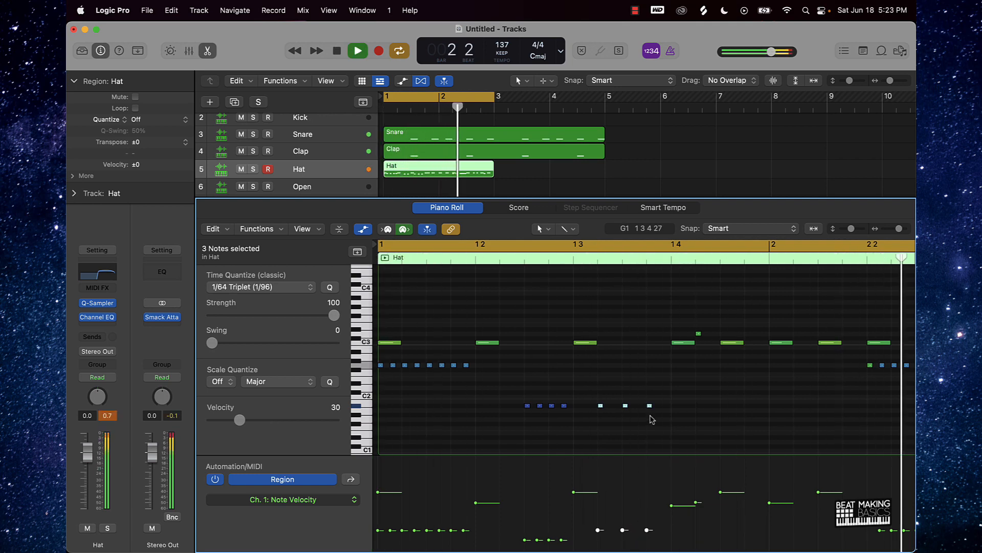
left_click(688, 400)
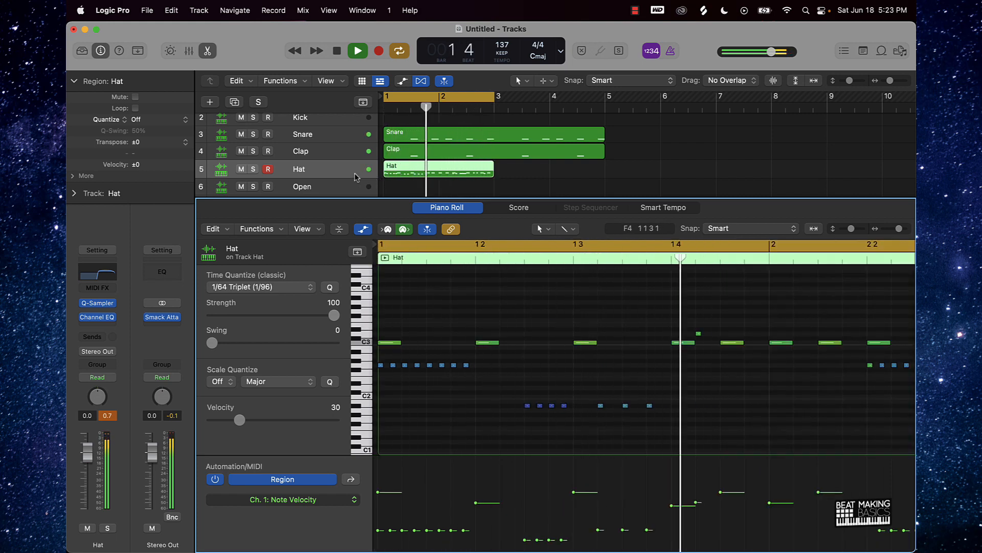
key("space")
Step: Extend the cycle range to run from bar 1 to bar 5 and deselect the Hat region
left_click_drag(494, 100, 614, 109)
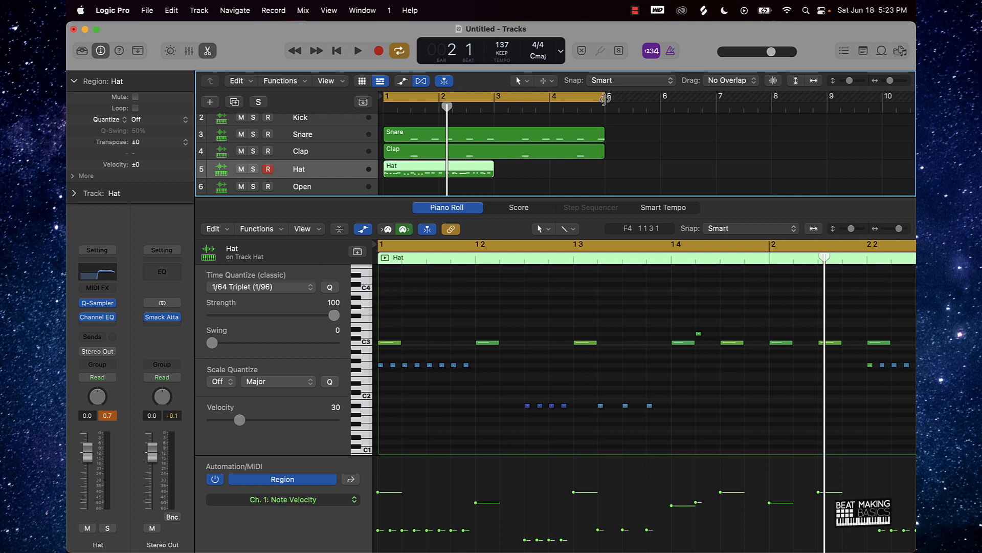
left_click_drag(566, 100, 588, 111)
left_click(551, 181)
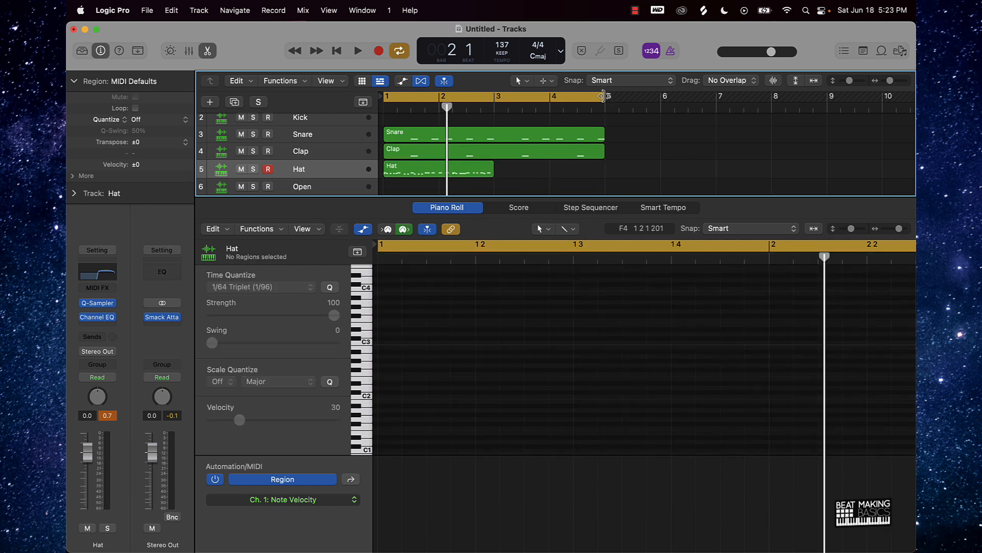
left_click_drag(531, 96, 617, 112)
Step: Repeat the two-bar Hat region once and join both copies into one region ending at bar 5
left_click(429, 170)
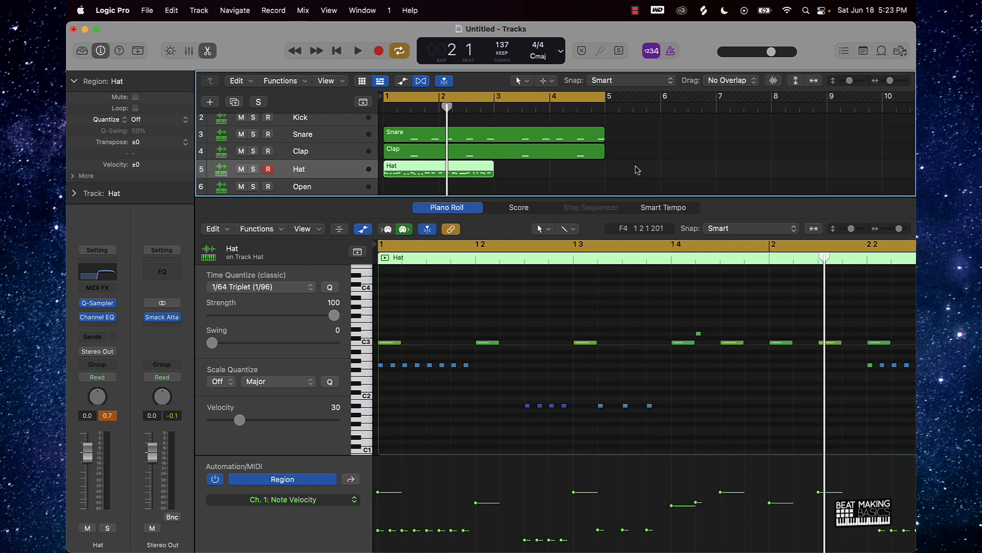
key("super+r")
left_click(486, 174, "shift")
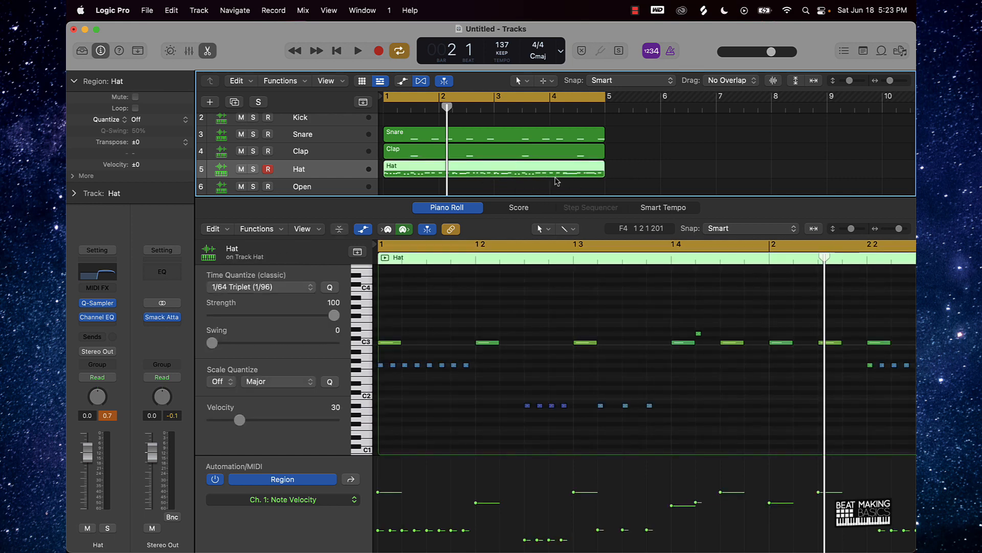
Step: Set the cycle range from bar 3 to bar 5 and play the second half of the hat pattern
left_click(500, 97)
left_click_drag(498, 99, 566, 103)
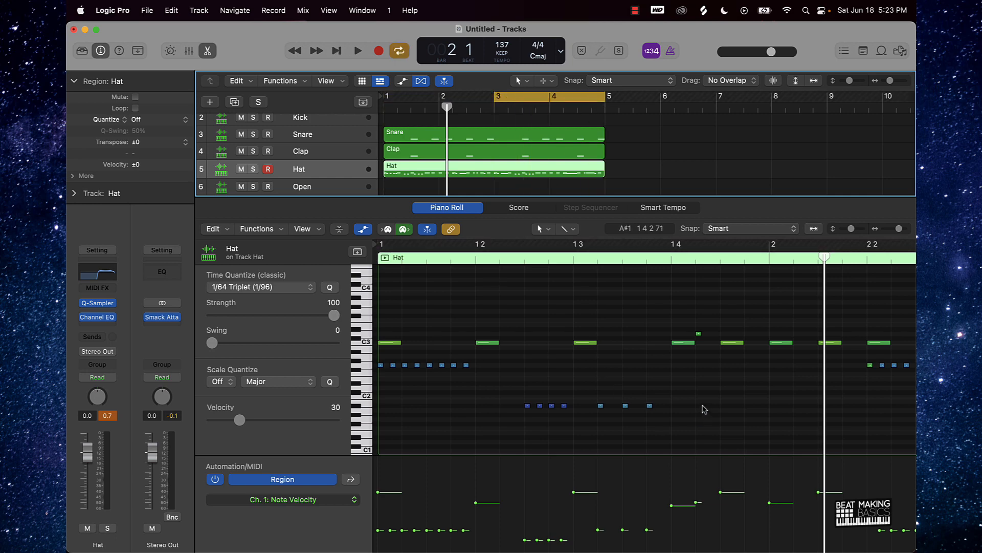
key("space")
left_click(541, 395)
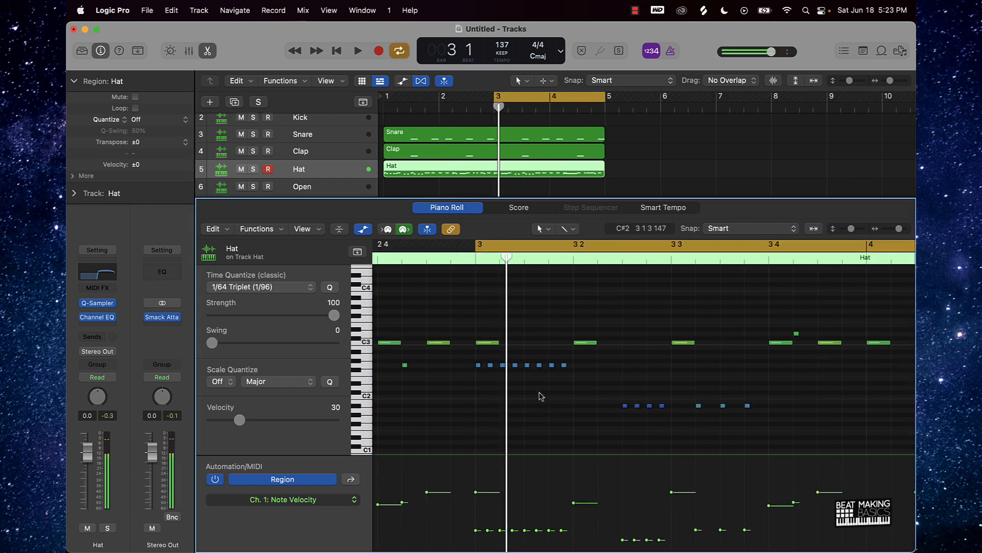
Step: Lower the eight-note hat roll at bar 3 to A#1, raise the seven notes after beat 3 2 to G#2, and audition
left_click_drag(463, 360, 617, 394)
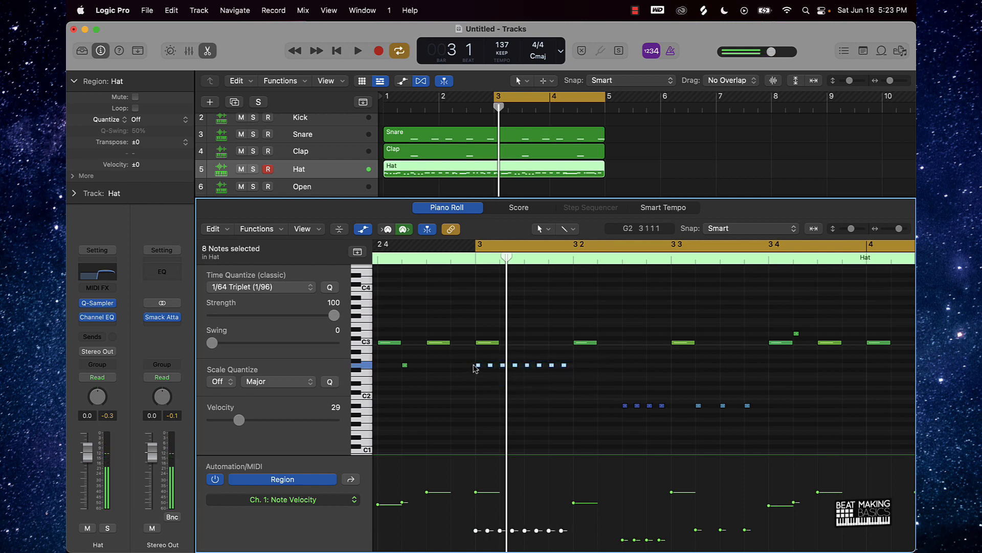
left_click_drag(477, 368, 476, 408)
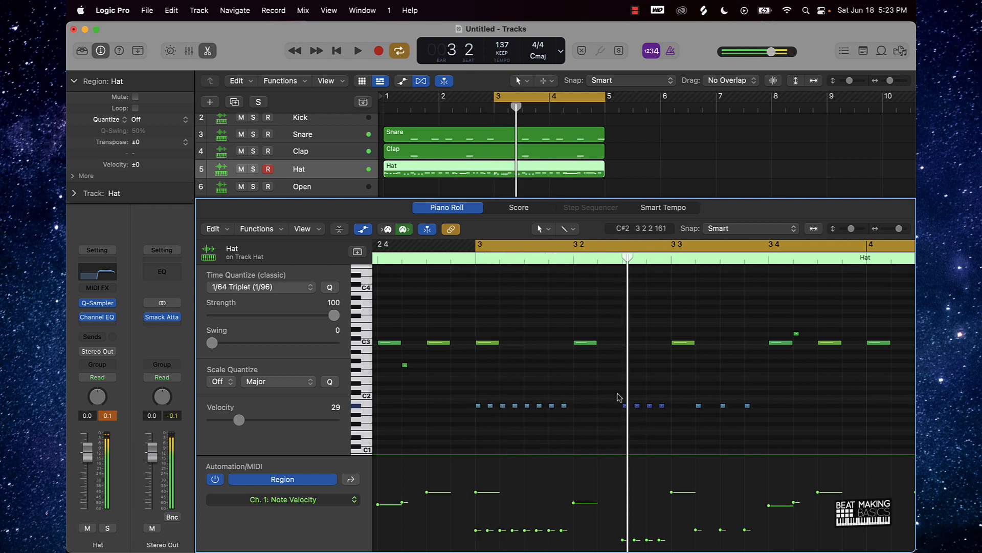
left_click_drag(618, 395, 776, 428)
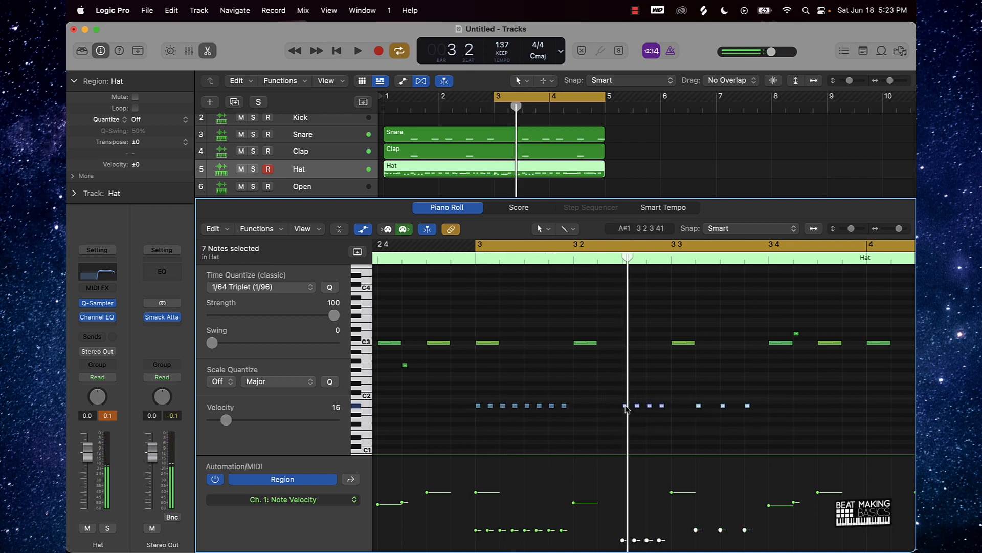
left_click_drag(626, 398, 627, 364)
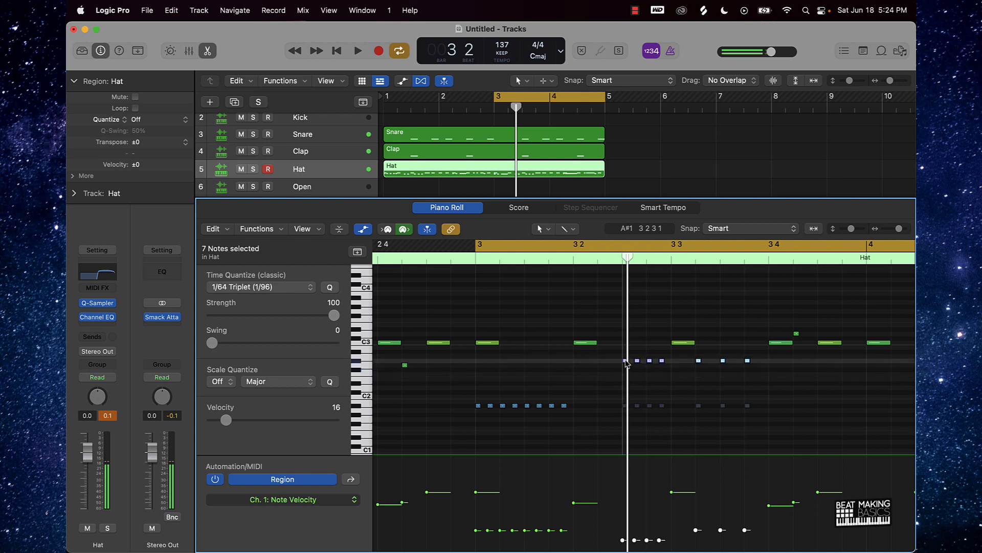
key("space")
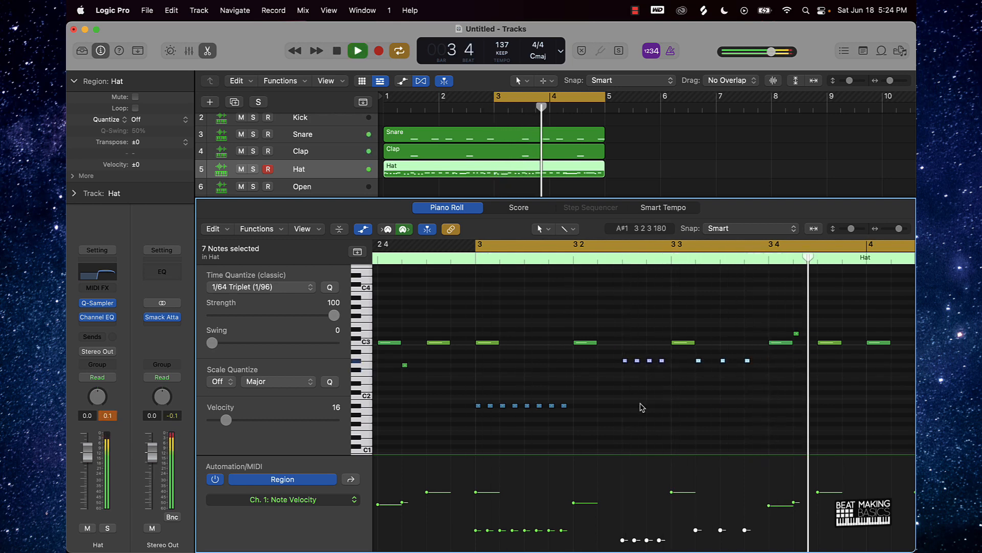
key("space")
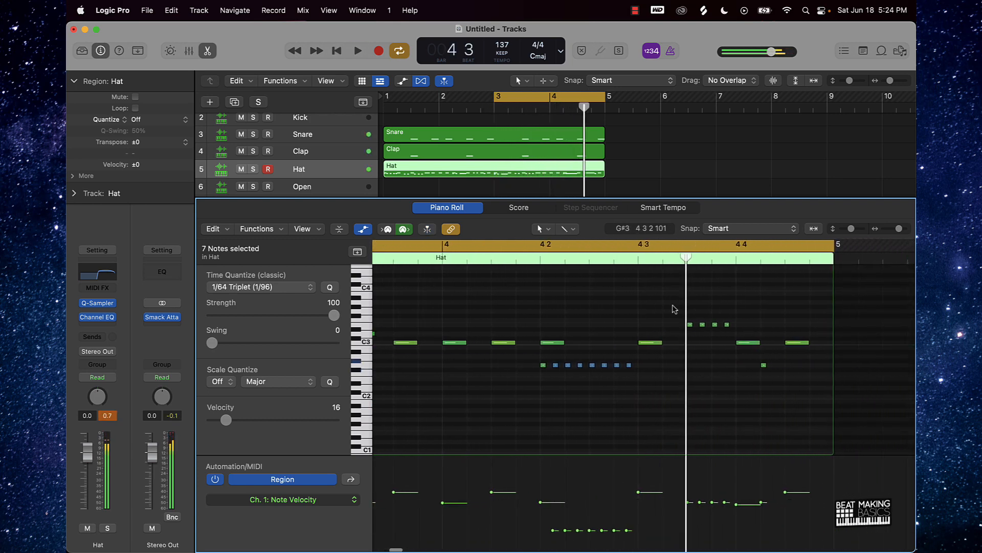
Step: Raise the eight-note hat roll at beat 4 2 to E3 and lower the four notes after beat 4 3 to G#1 at velocity 35
left_click(543, 364, "shift")
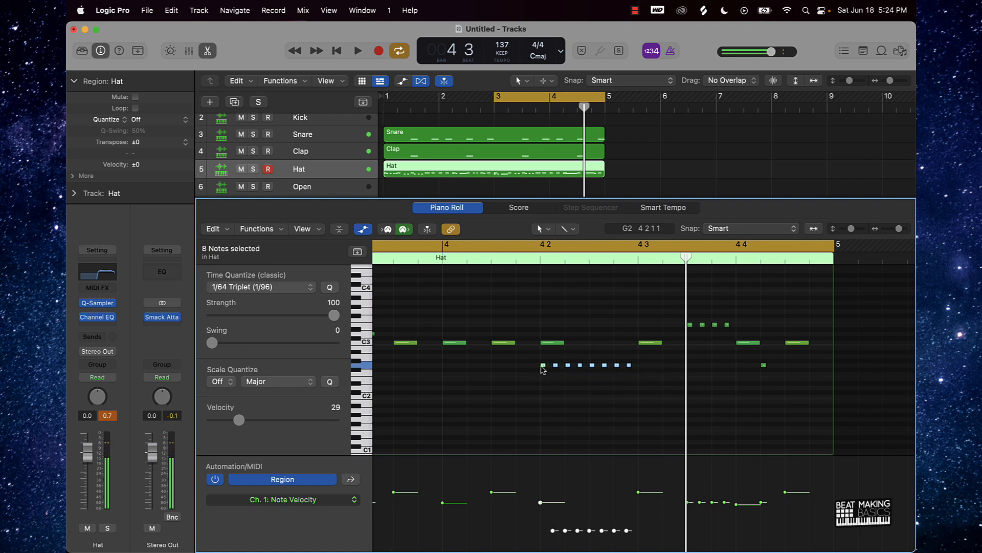
left_click_drag(541, 365, 541, 326)
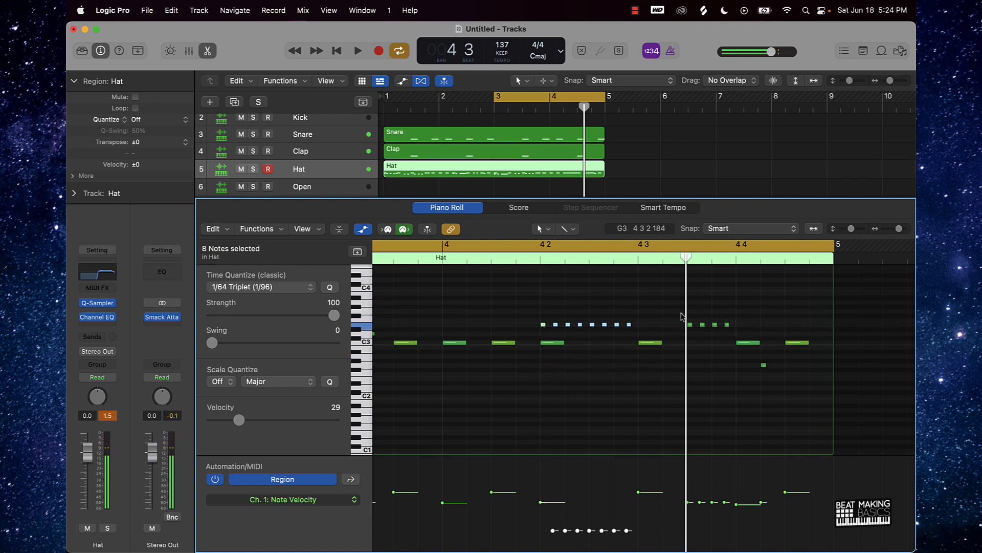
left_click_drag(682, 315, 690, 416)
left_click_drag(692, 533, 693, 539)
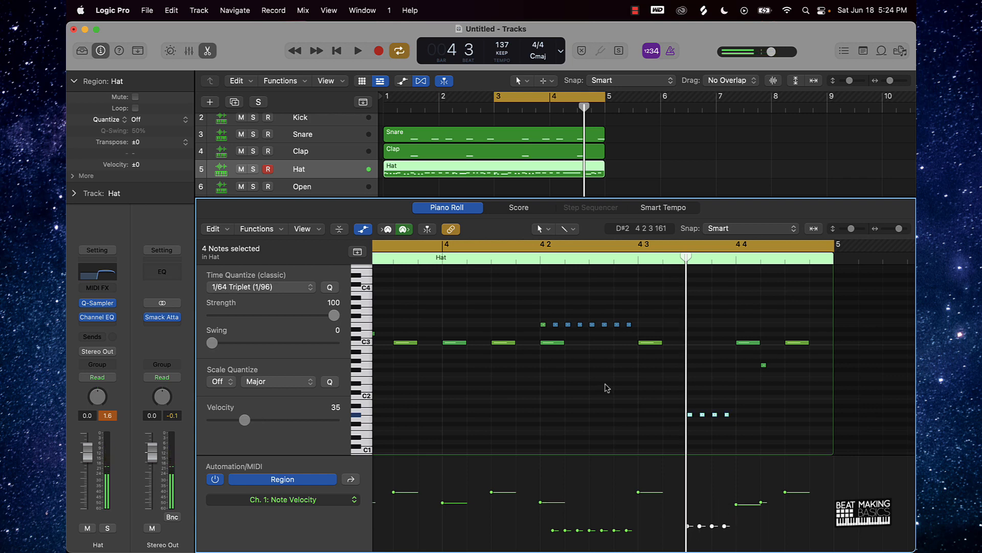
Step: Set the cycle range back to bars 1 to 5, close the note editor and play the full loop
left_click(378, 104)
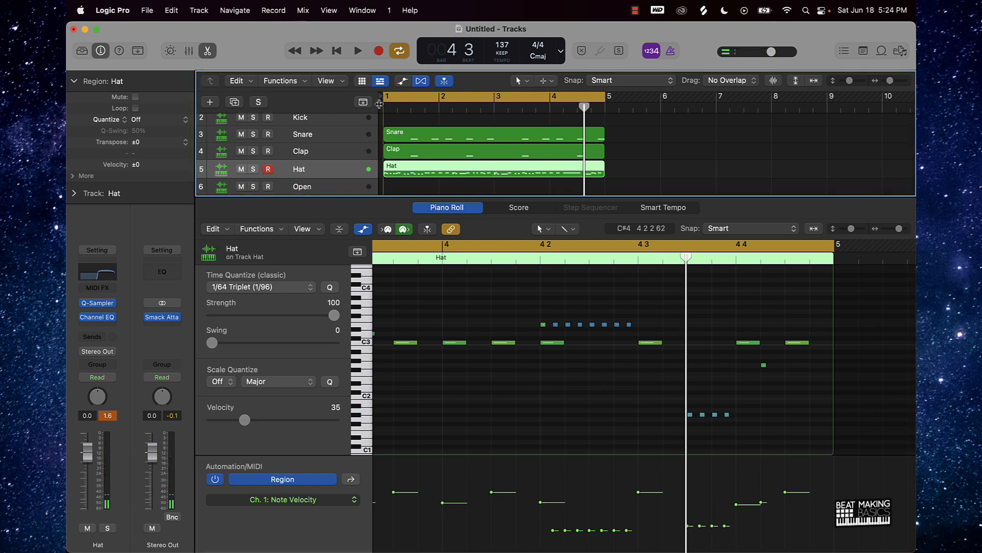
left_click(720, 146)
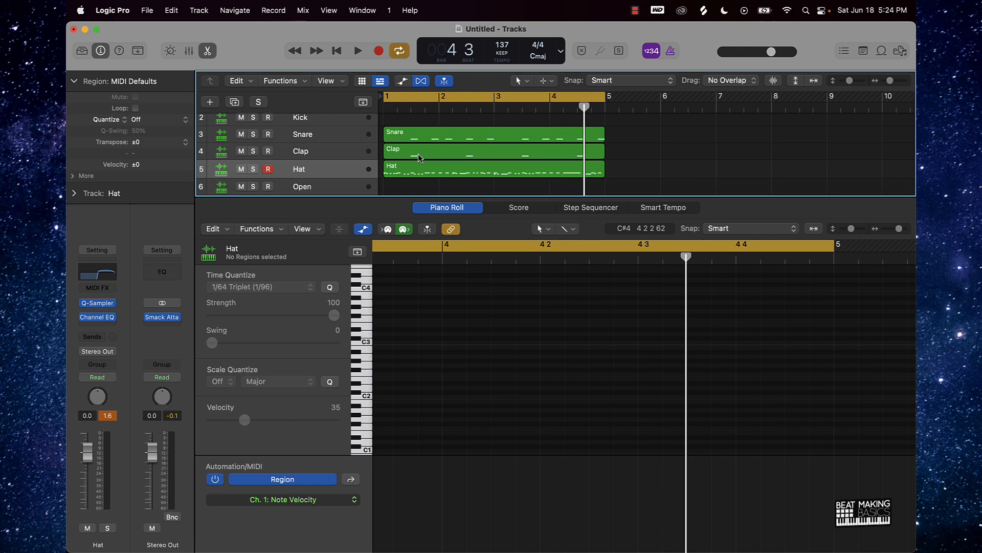
left_click(207, 50)
key("space")
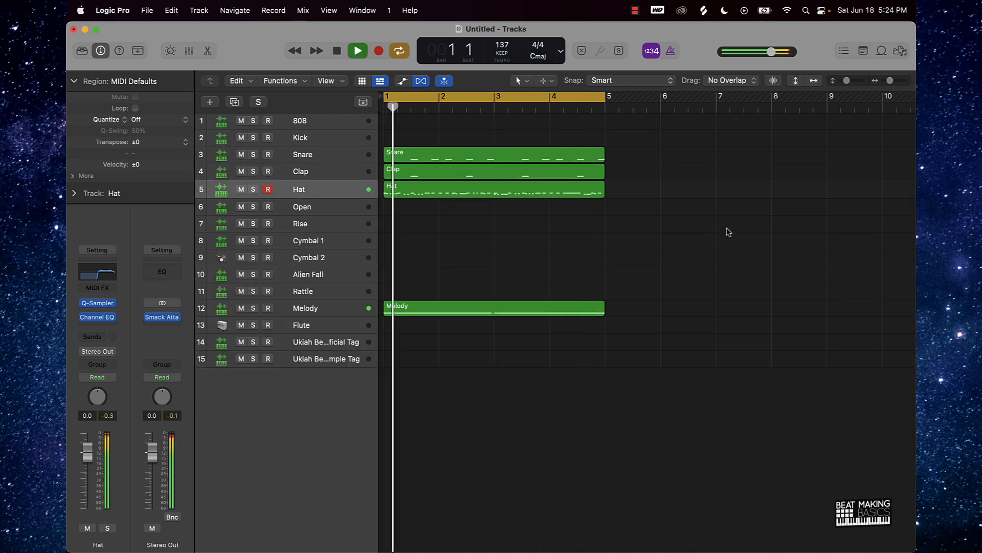
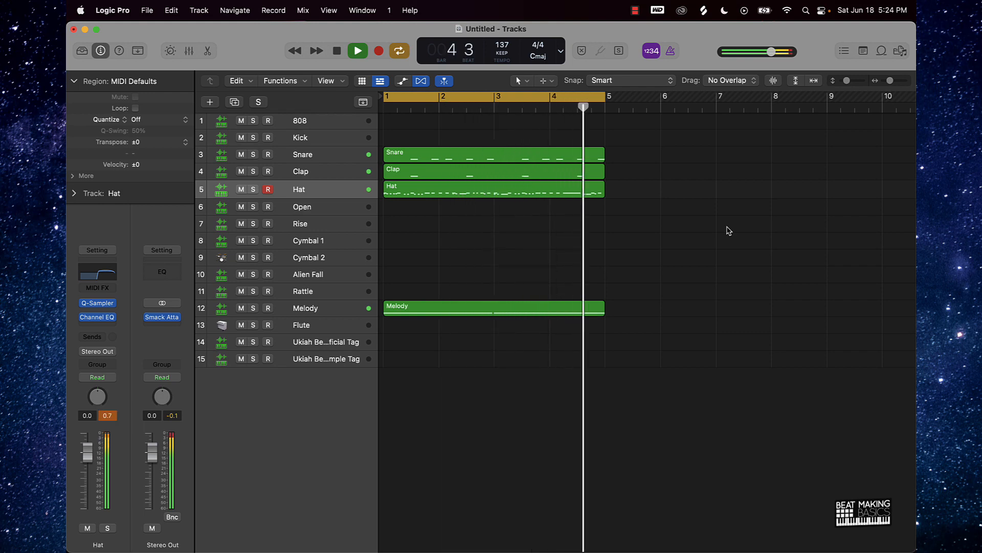
Step: Reopen the Hat region in the piano roll and review its complete four-bar pattern during playback
double_click(553, 192)
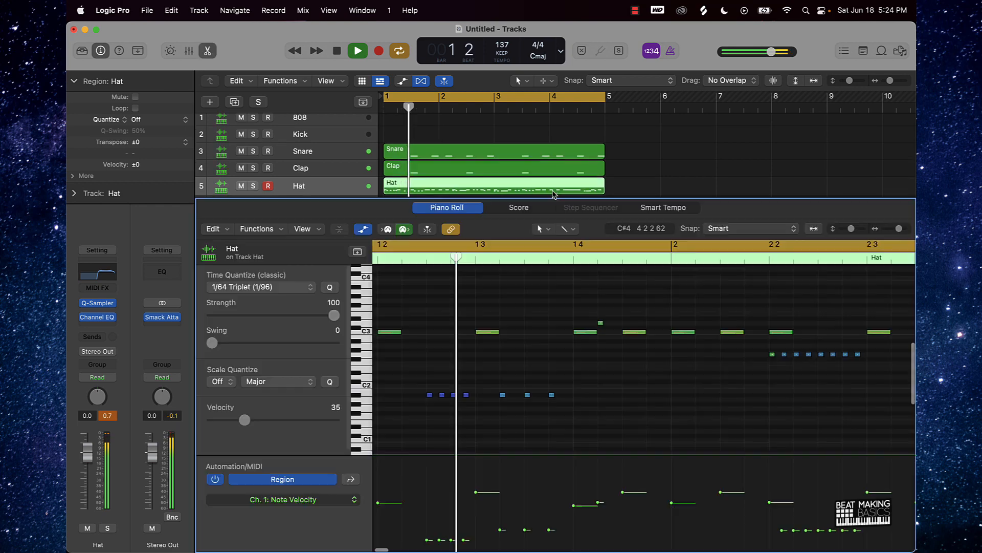
left_click(693, 355, "ctrl+alt")
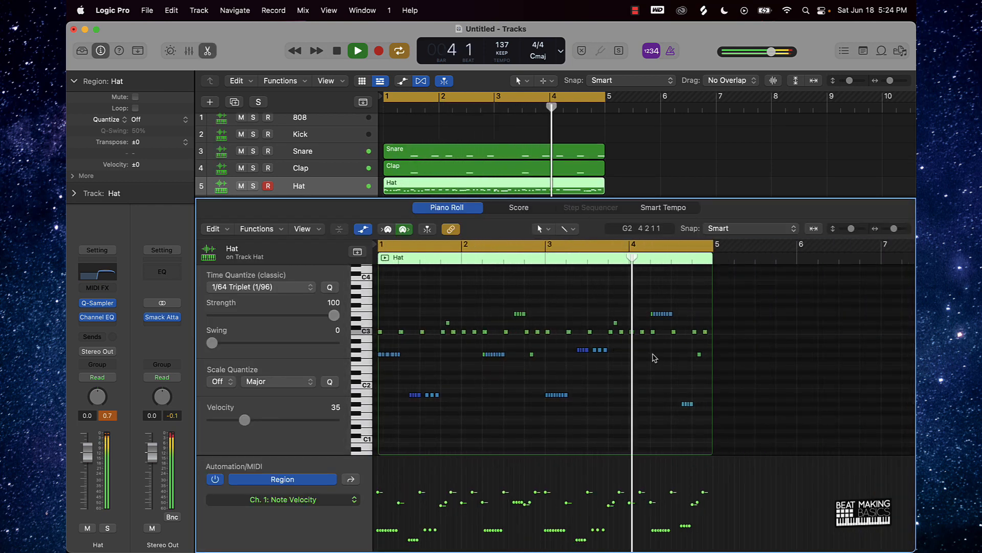
key("space")
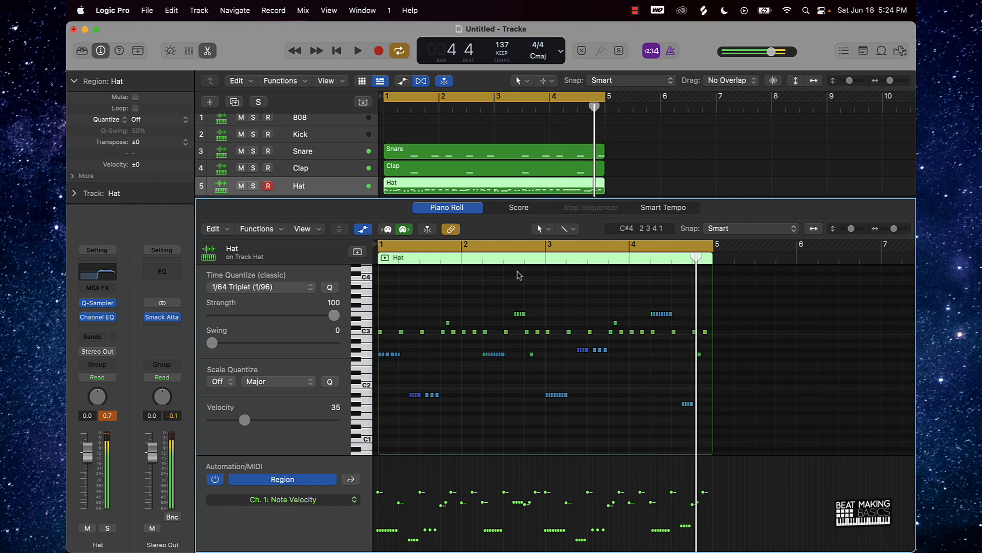
Step: Start a Kick region by adding a C3 note at the start of bar 1, and audition it with the loop
left_click(295, 136)
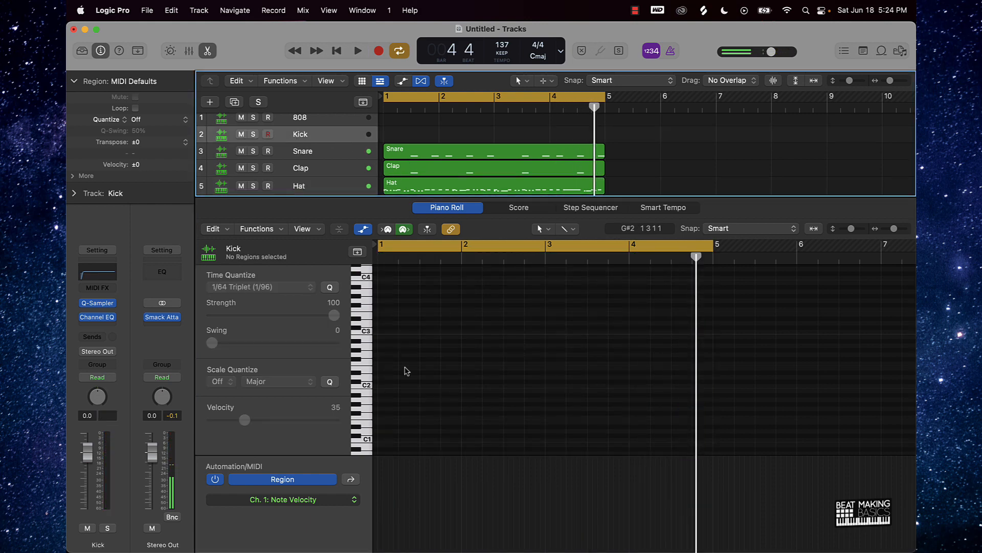
left_click(365, 332)
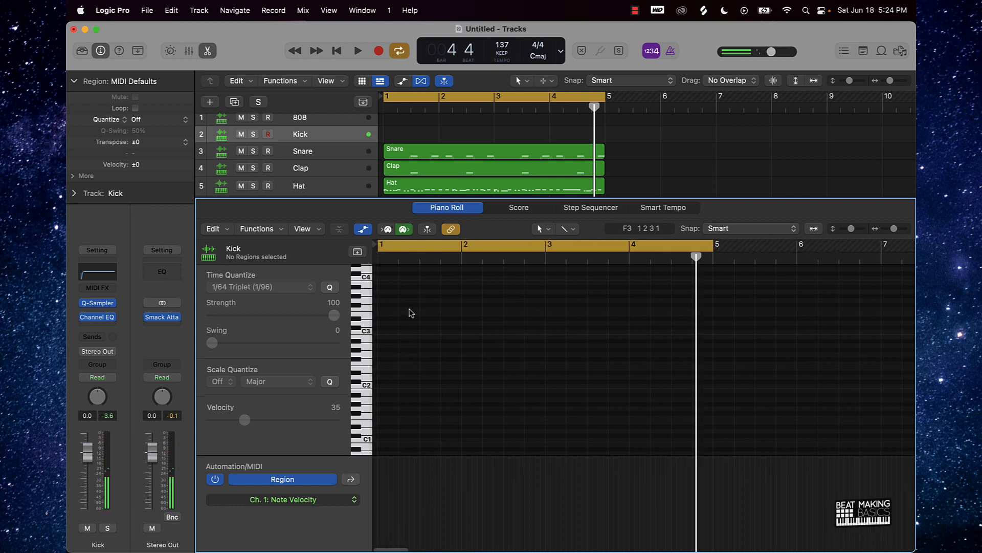
left_click(379, 335)
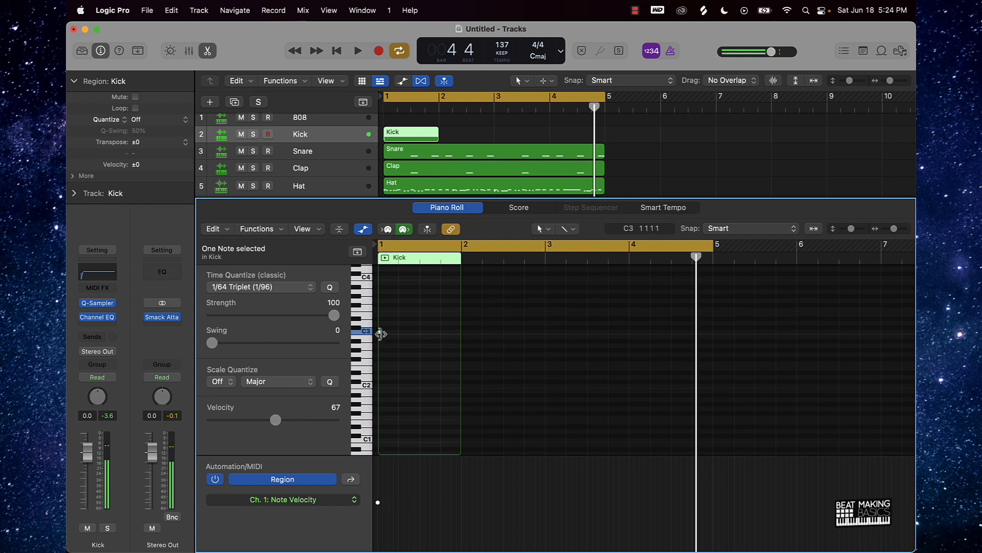
scroll(405, 343, "up", 5)
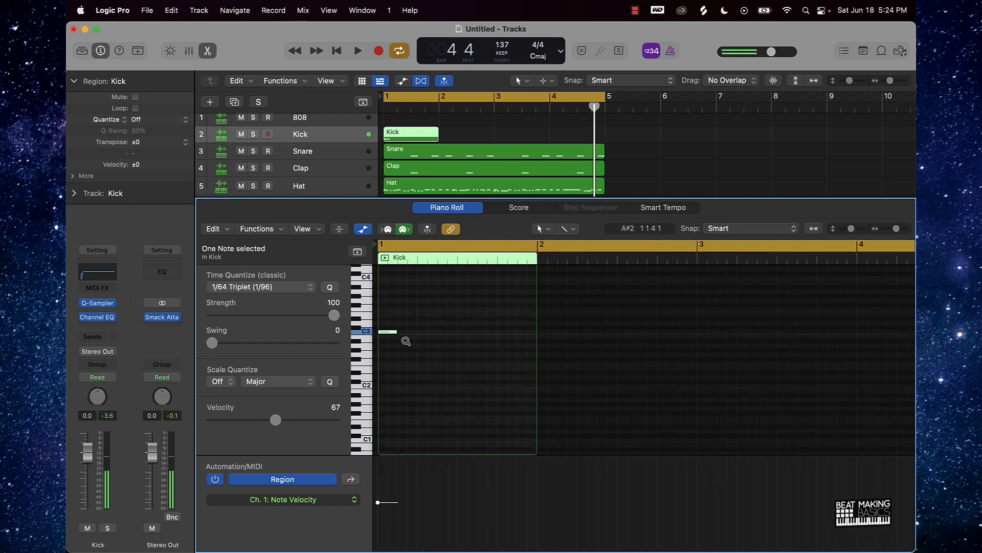
key("space")
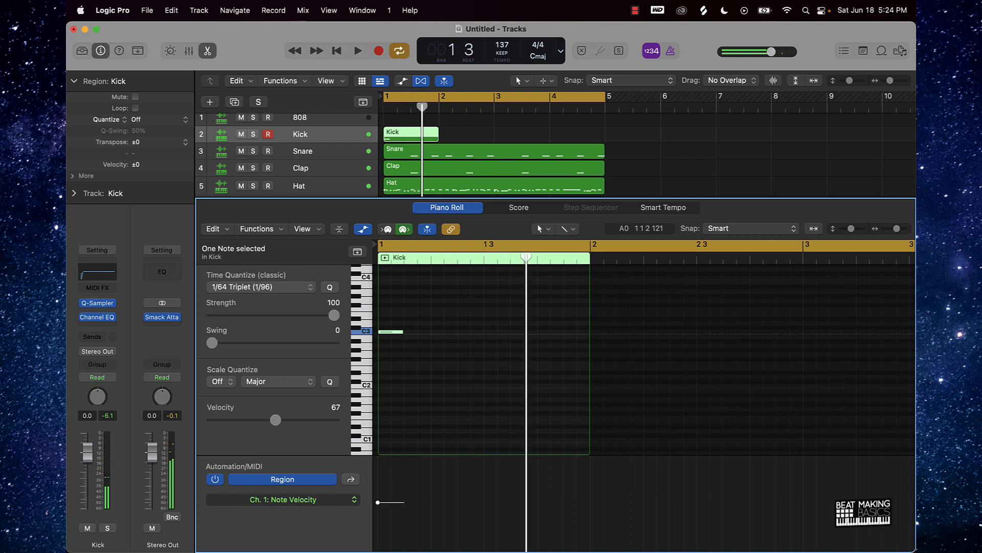
Step: Raise the velocity of the C3 kick note at bar 1 to 127 and audition it with the loop
left_click_drag(378, 398, 378, 400)
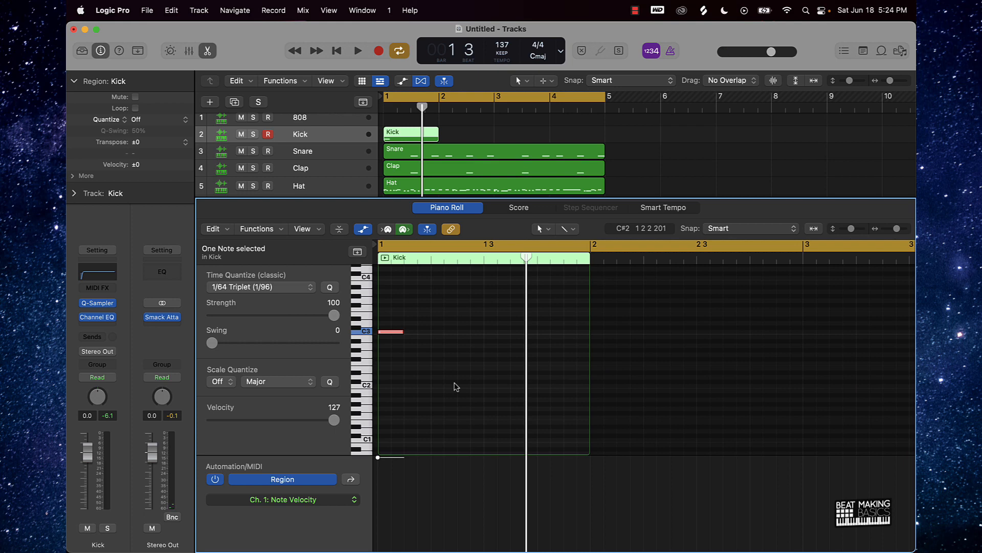
key("space")
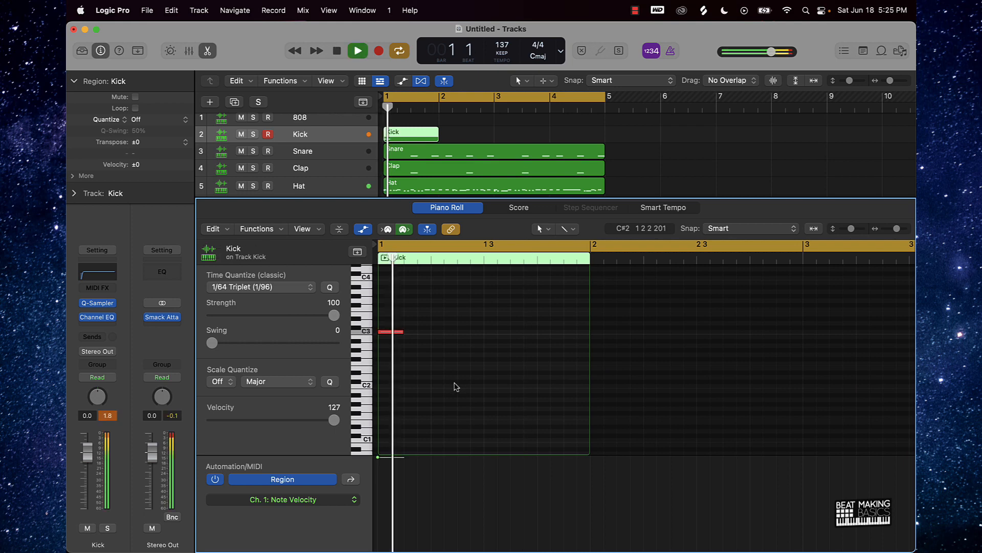
left_click(393, 332)
key("space")
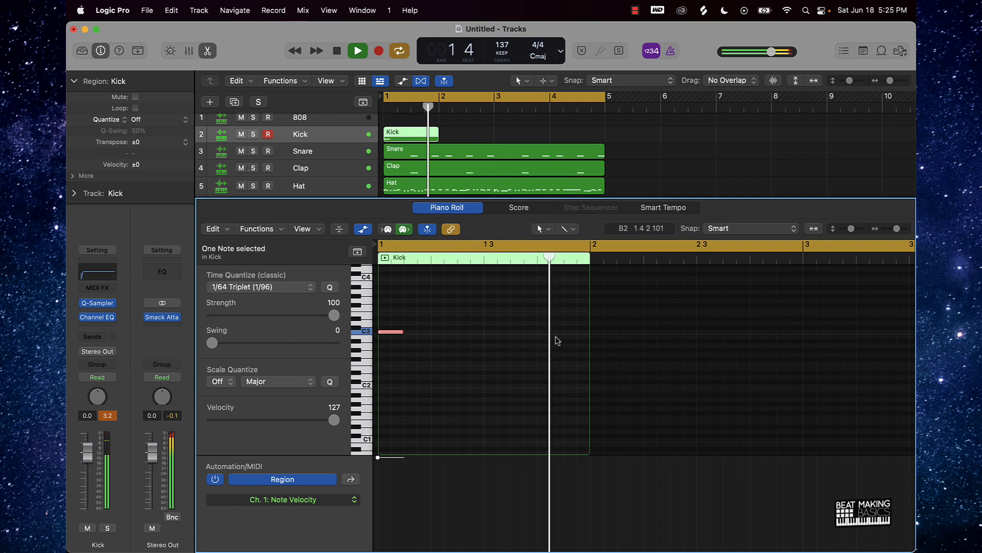
Step: Add a C3 kick note at beat 2 2 and listen to it in the loop
key("space")
left_click(646, 333)
key("space")
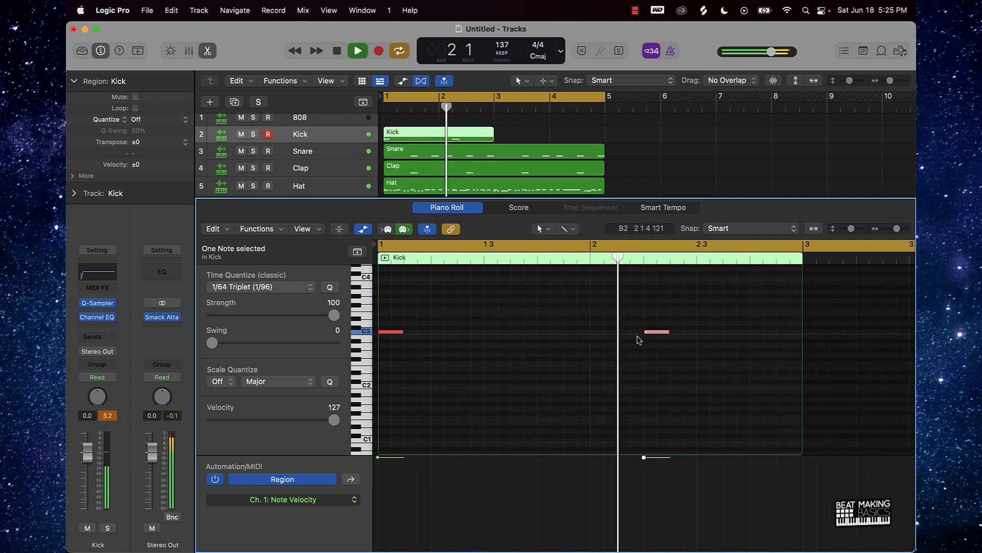
key("space")
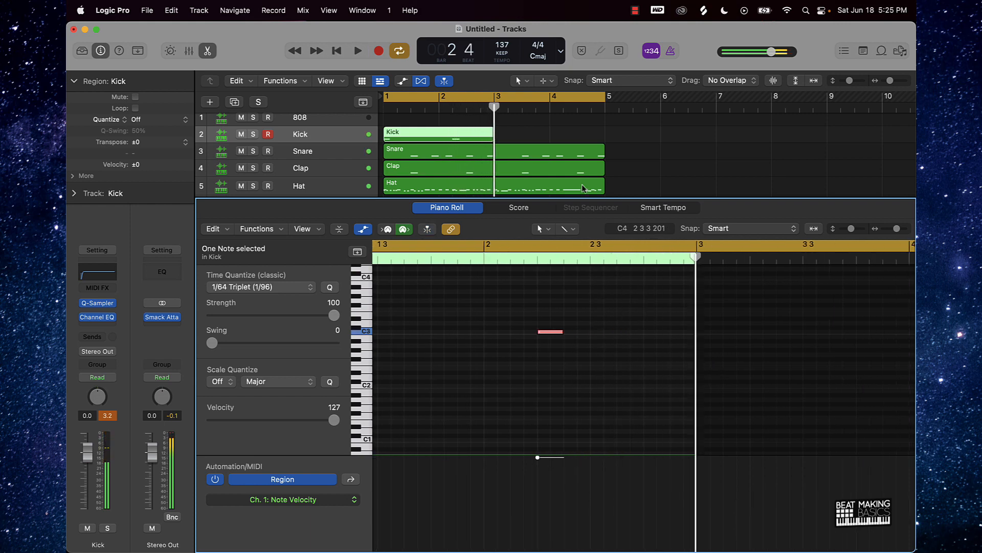
Step: Repeat the two-bar Kick region over bars 3 and 4 and join both into one four-bar region
left_click(547, 135)
left_click(455, 135)
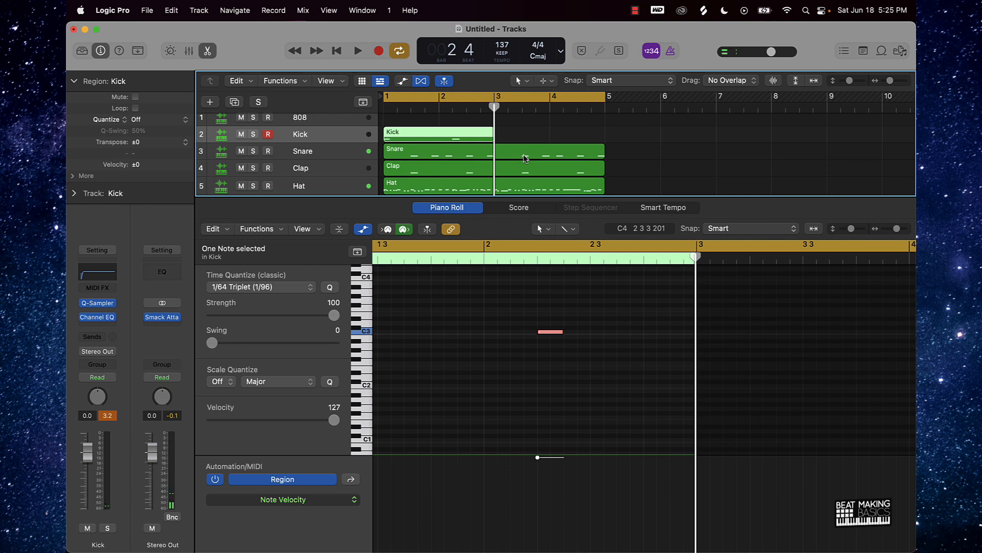
key("super+r")
left_click(628, 146)
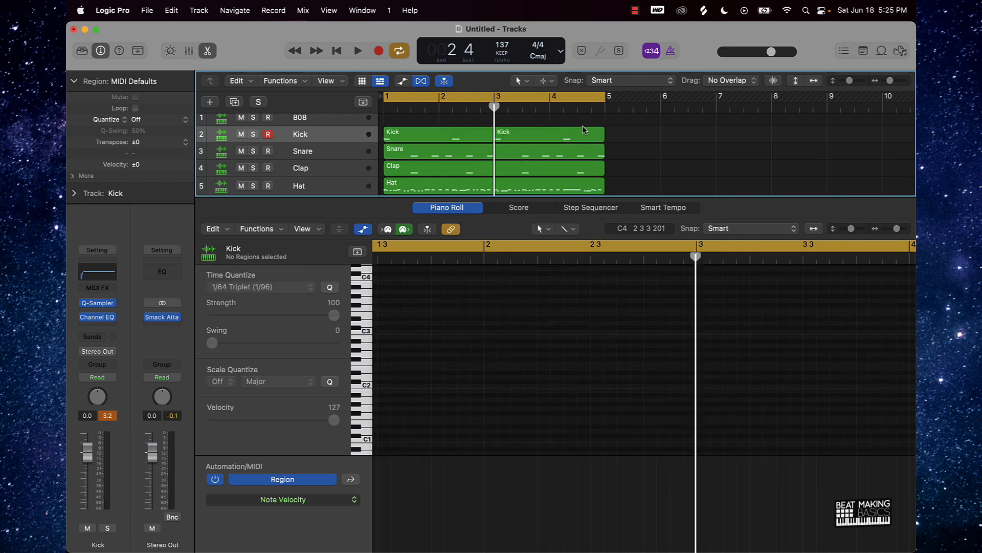
left_click_drag(684, 139, 444, 125)
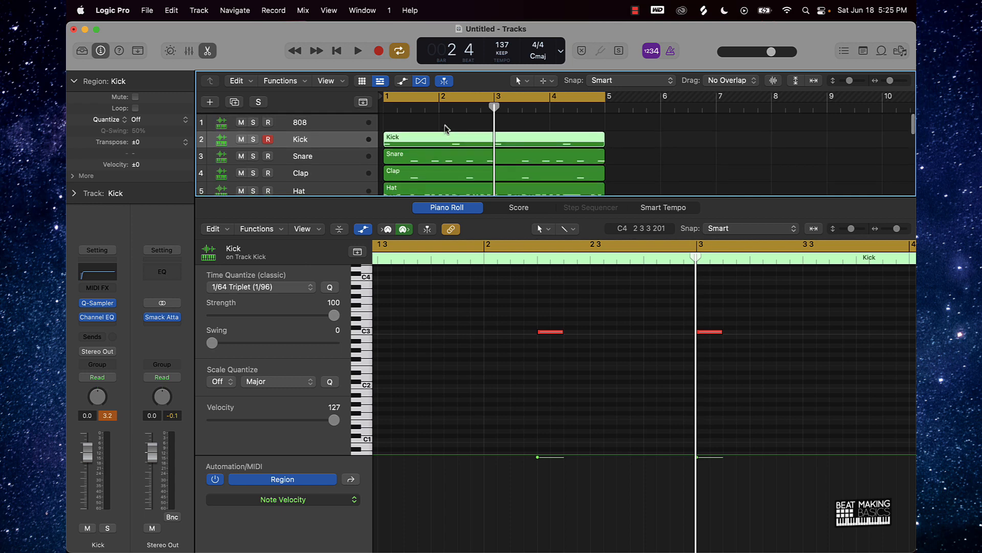
Step: Add an extra C3 kick note at 4 3 3 and play the complete kick pattern
key("space")
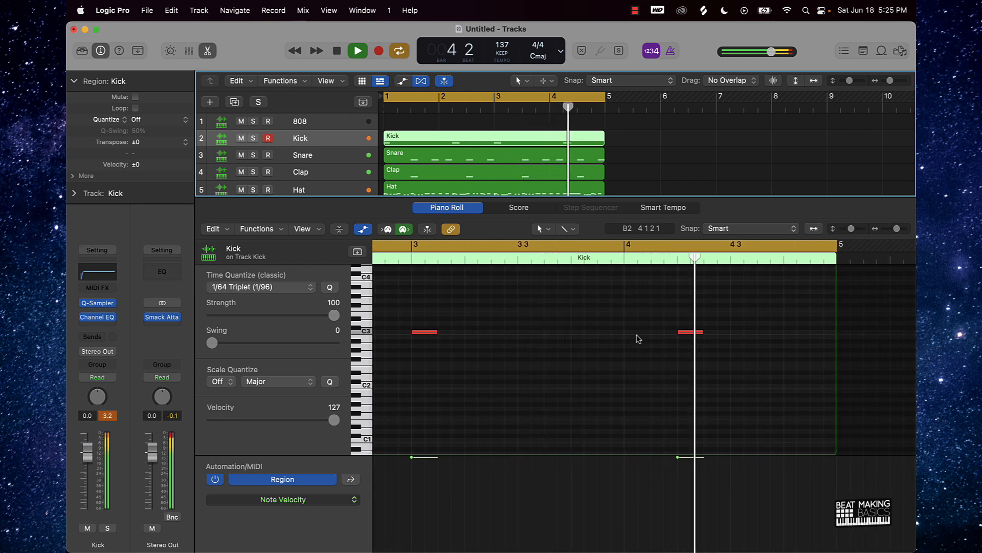
key("space")
double_click(767, 335)
key("space")
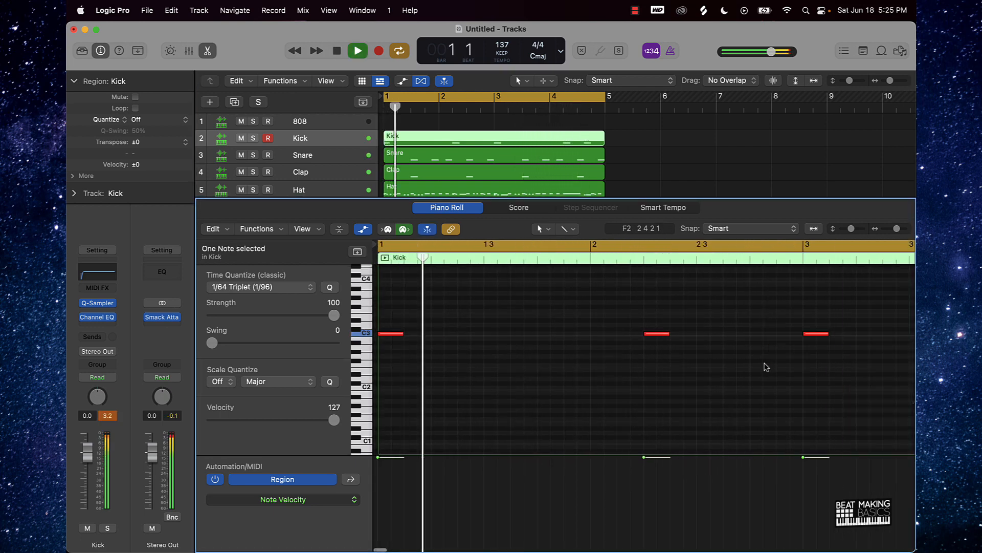
left_click(750, 357)
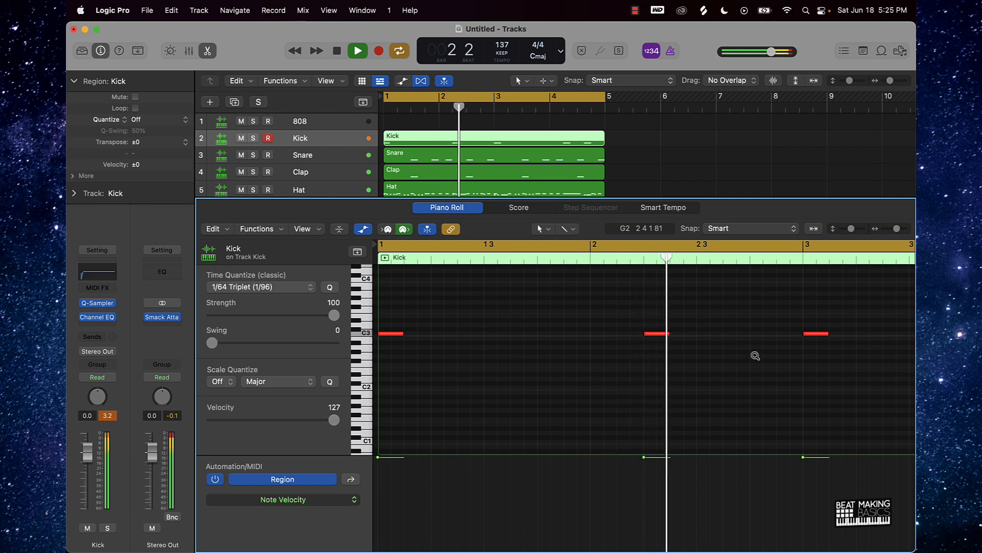
scroll(754, 355, "down", 5)
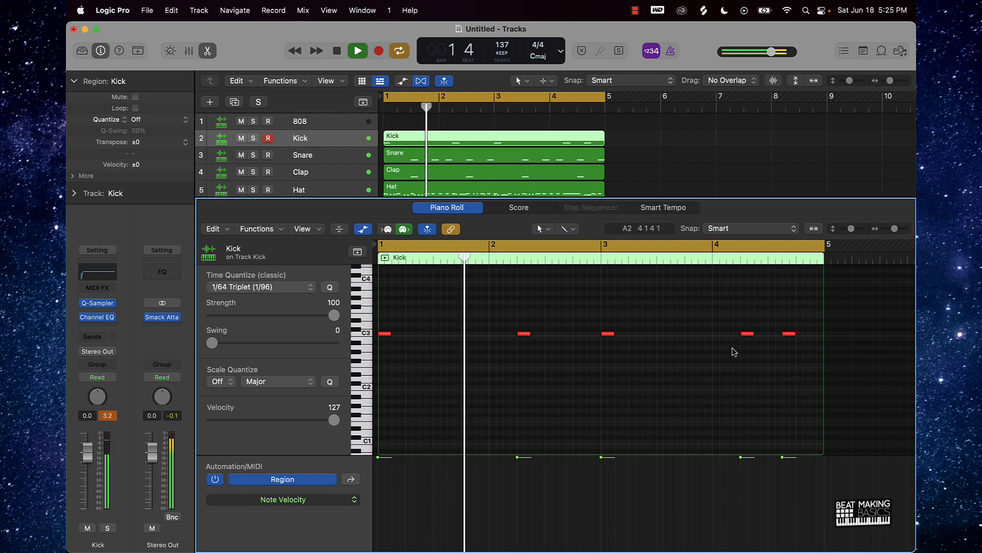
Step: Show the Open track in the piano roll and audition its C3 sound against the loop
key("e")
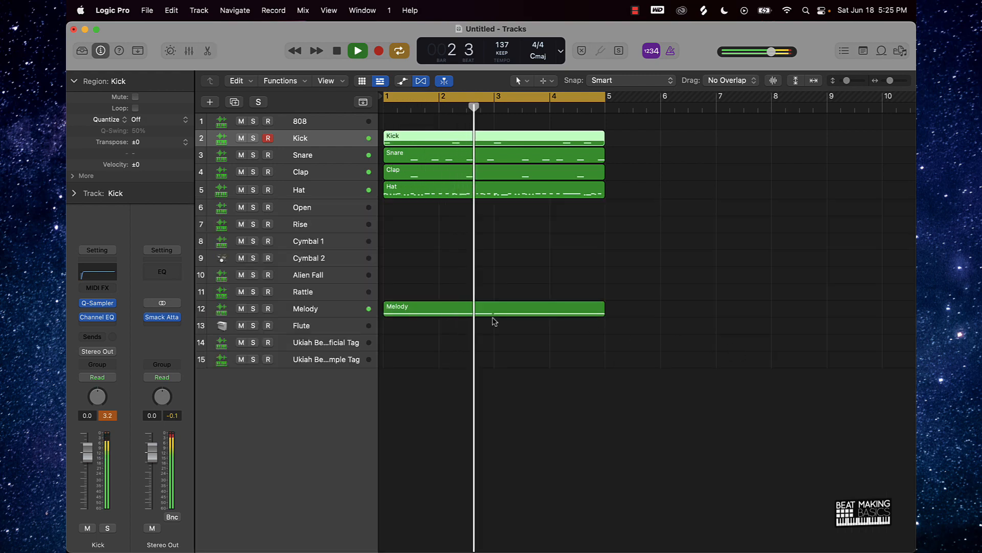
left_click(319, 208)
key("e")
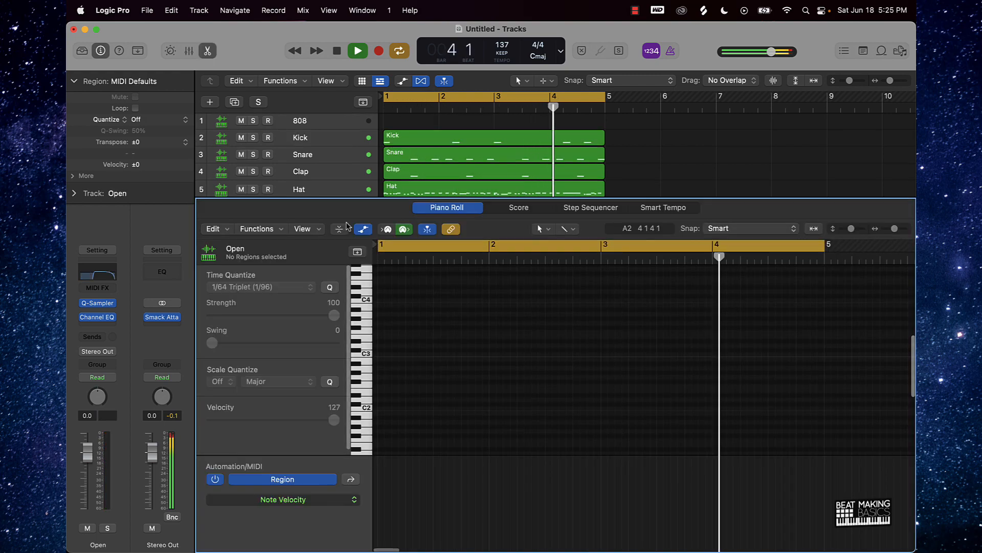
left_click(364, 354)
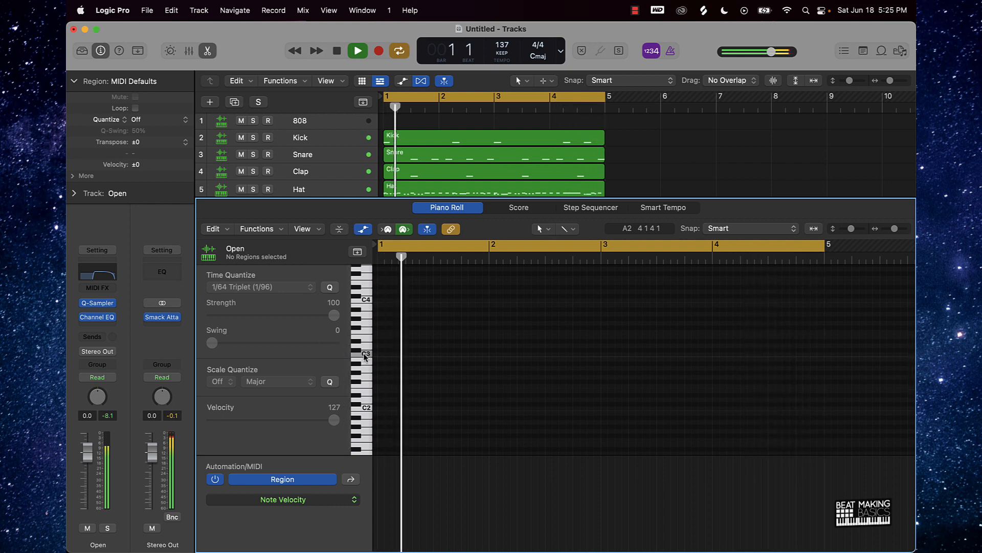
key("space")
key("space")
key("space")
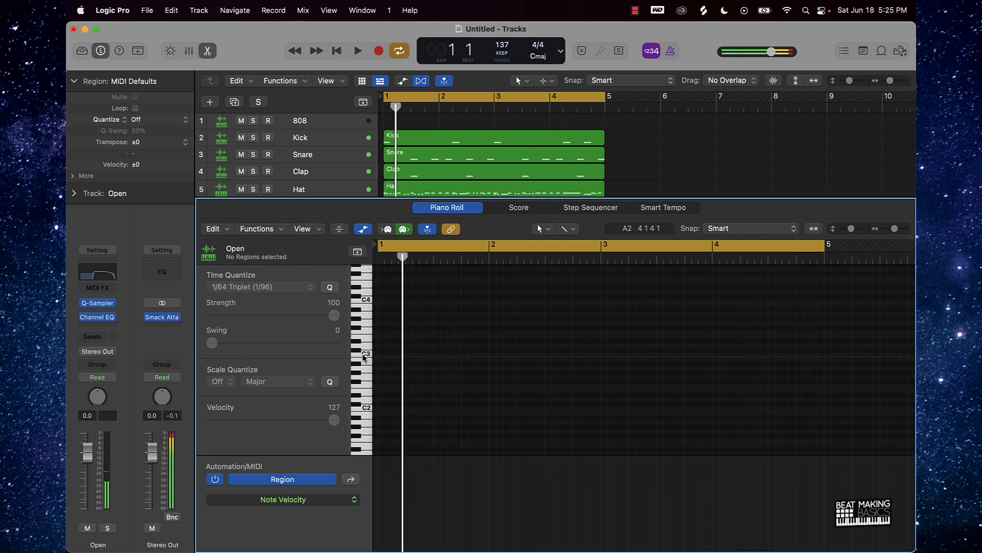
Step: Start an Open region with a C3 note at 1 1 4 and play it with the loop
left_click(380, 354, "ctrl+alt")
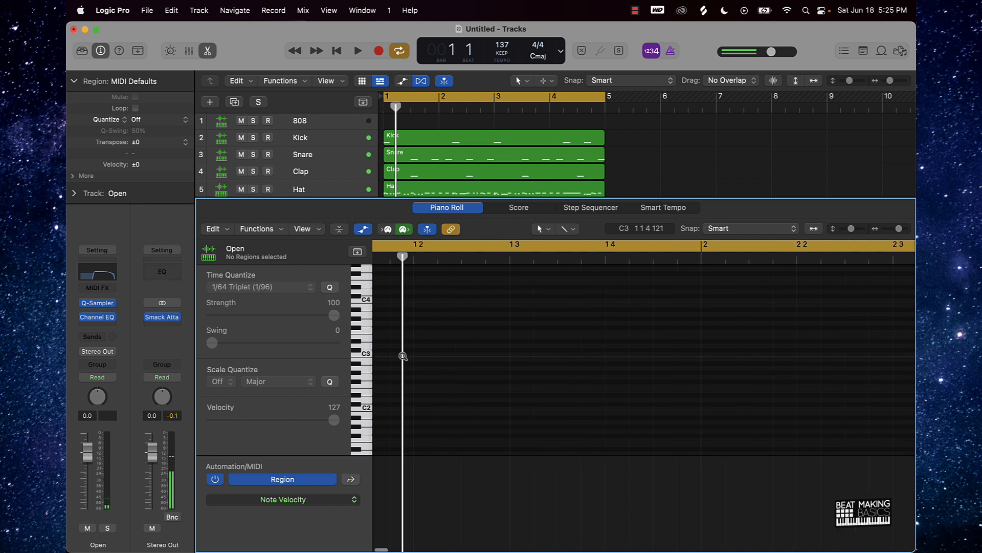
scroll(402, 359, "left", 5)
key("space")
key("space")
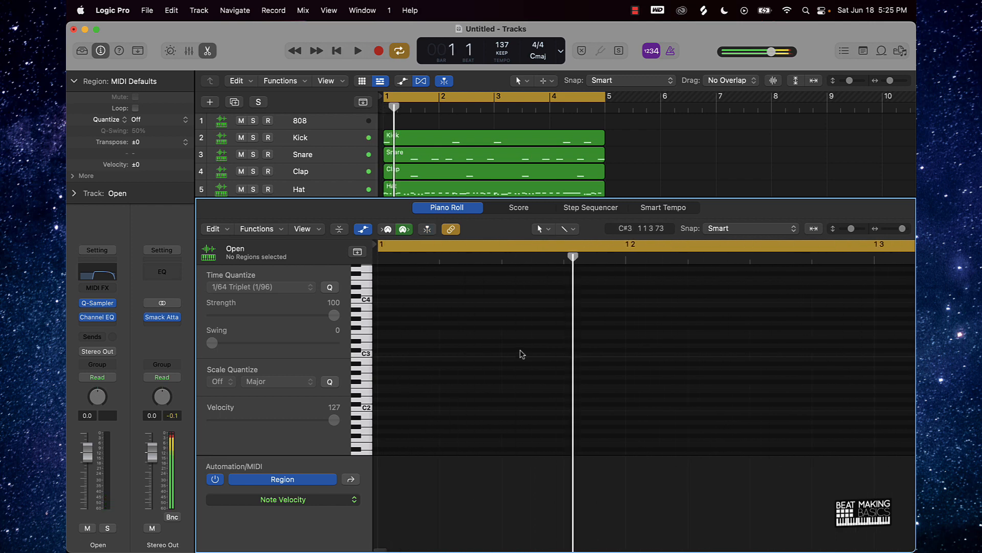
left_click(559, 359)
key("space")
key("space")
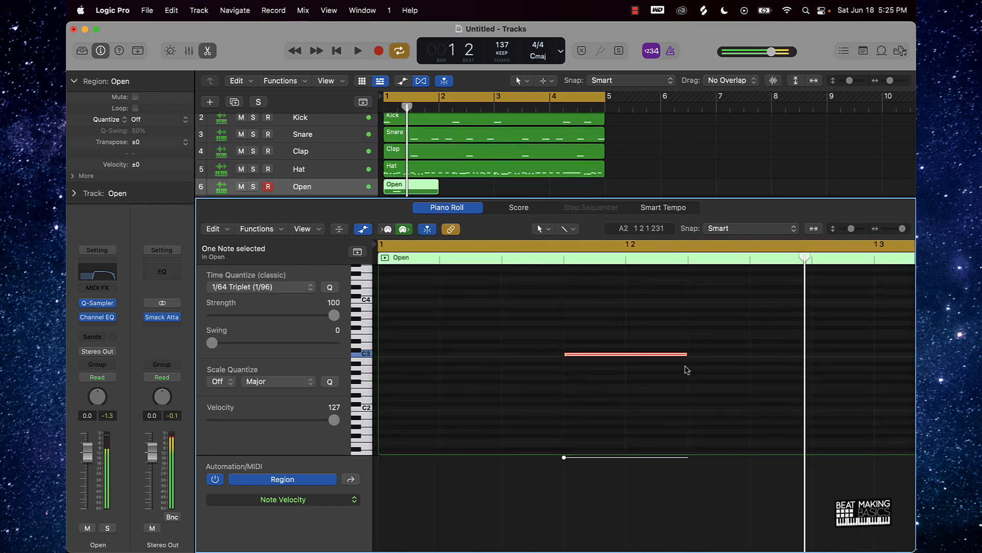
Step: Lower the C3 open-hat note's velocity to 61 and audition it
left_click_drag(563, 457, 564, 508)
key("space")
key("space")
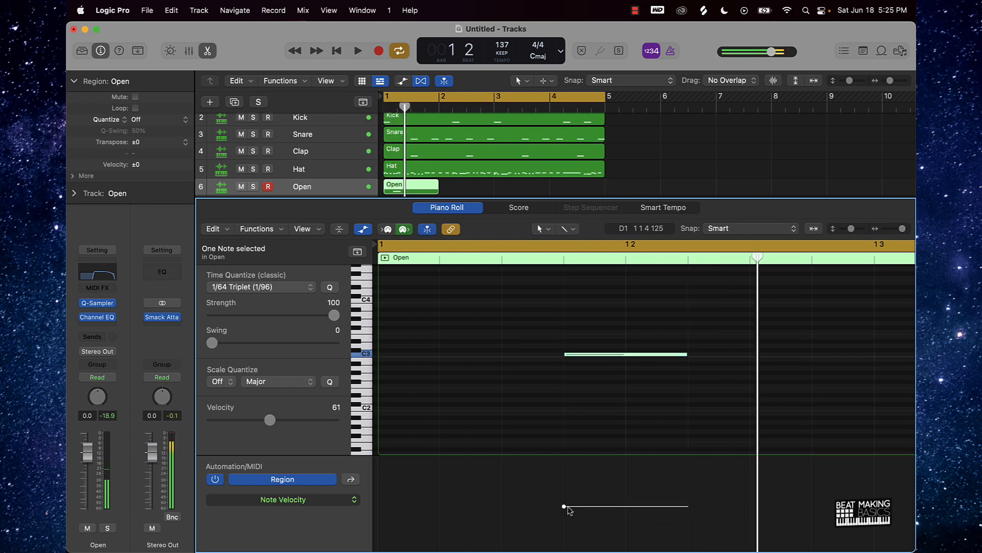
key("space")
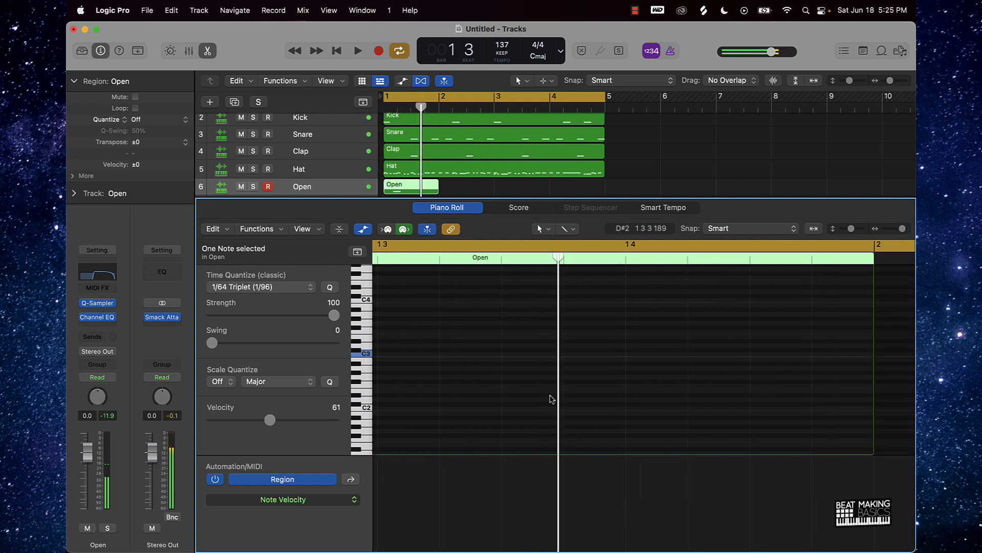
Step: Add a G#3 open-hat note at 1 4 2 with velocity 35 and audition it in the loop
left_click(689, 318)
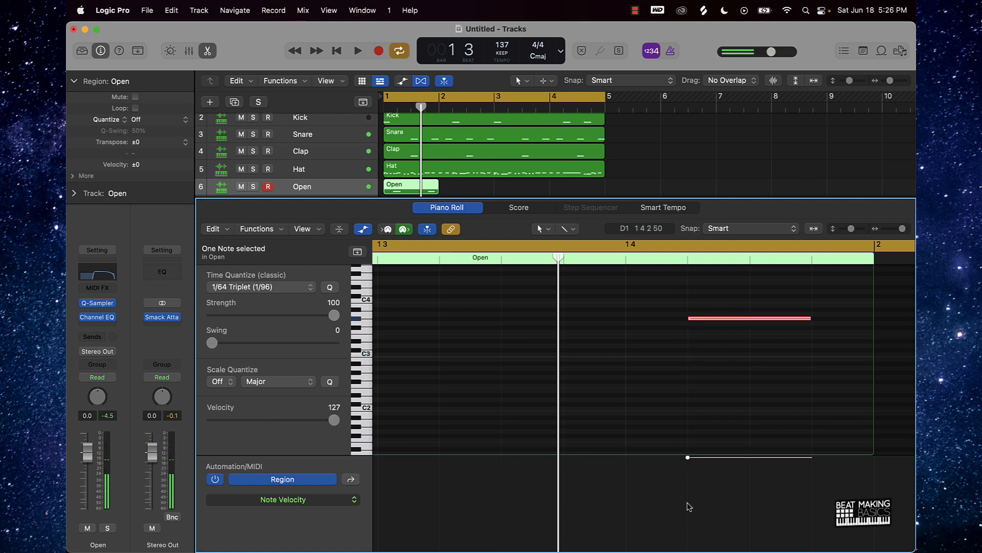
left_click_drag(691, 530, 689, 526)
key("space")
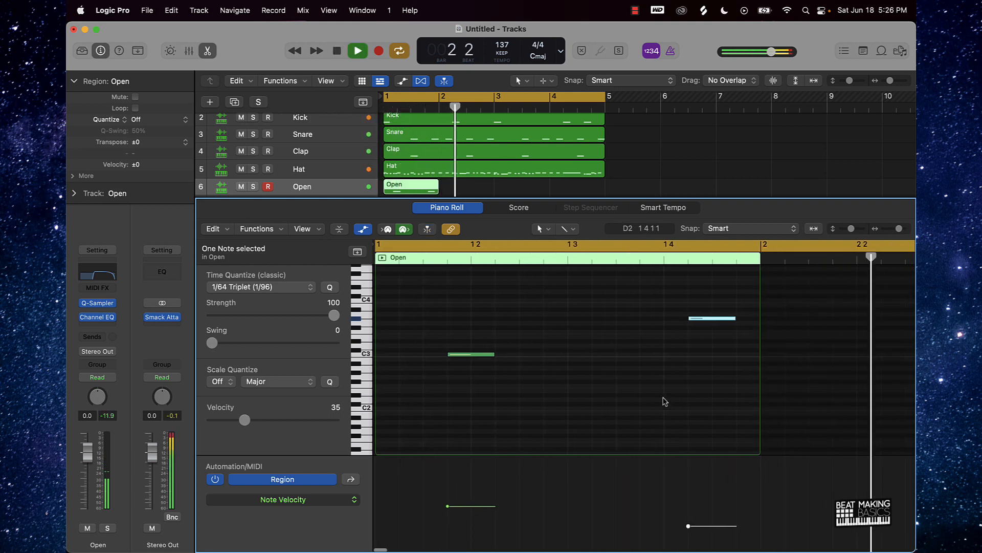
key("space")
key("space")
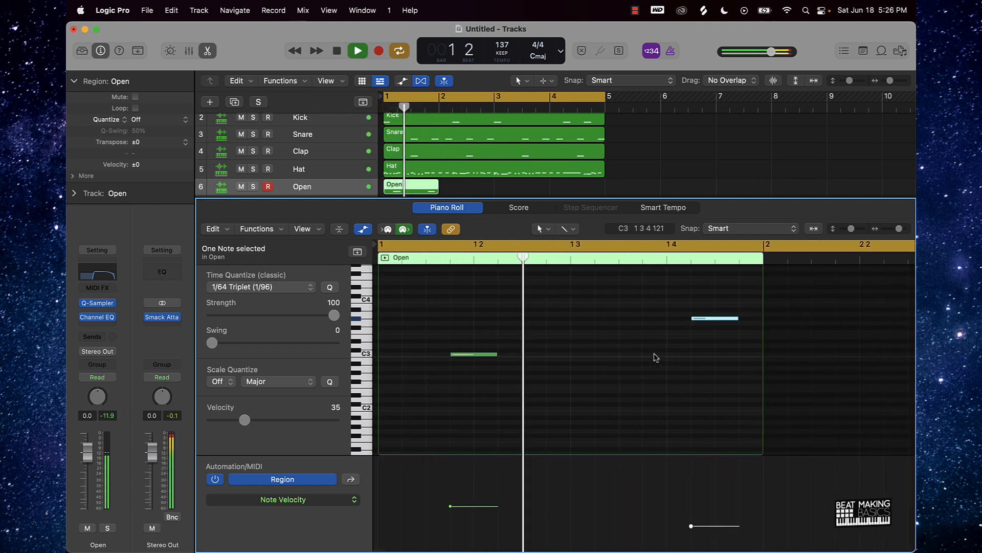
key("space")
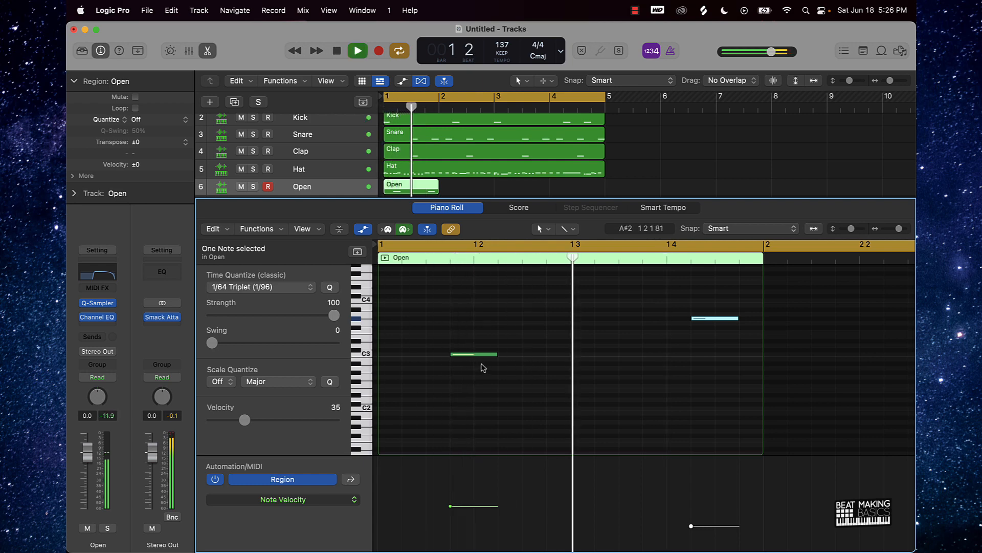
key("space")
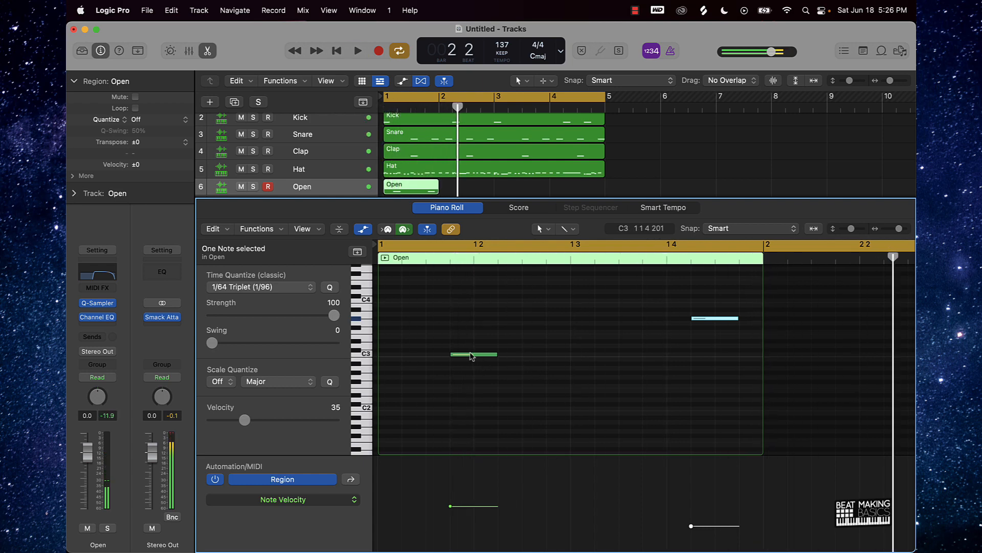
Step: Try the first open-hat note at C#3 on 1 2 2 and at D#3 on 1 1 4, auditioning each position
left_click_drag(481, 354, 519, 355)
key("space")
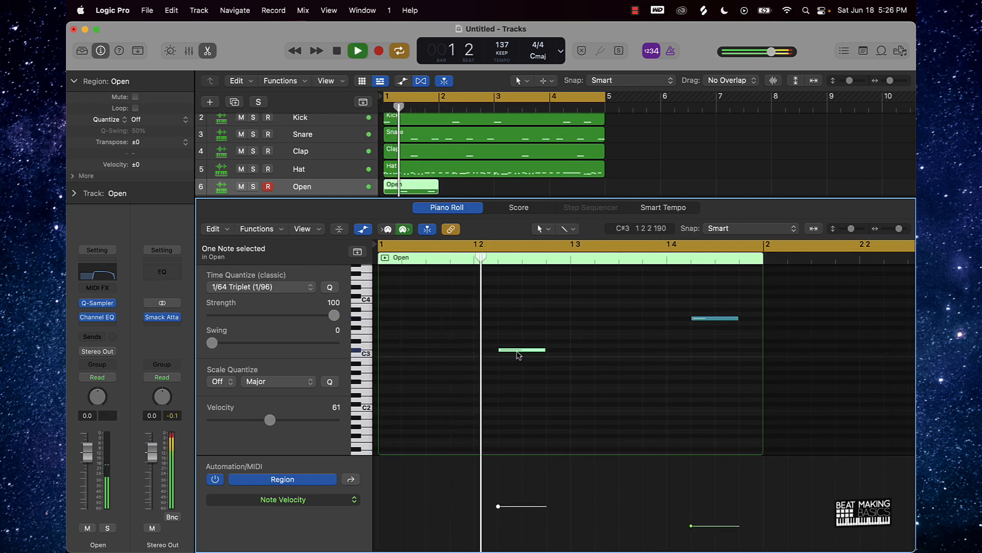
key("space")
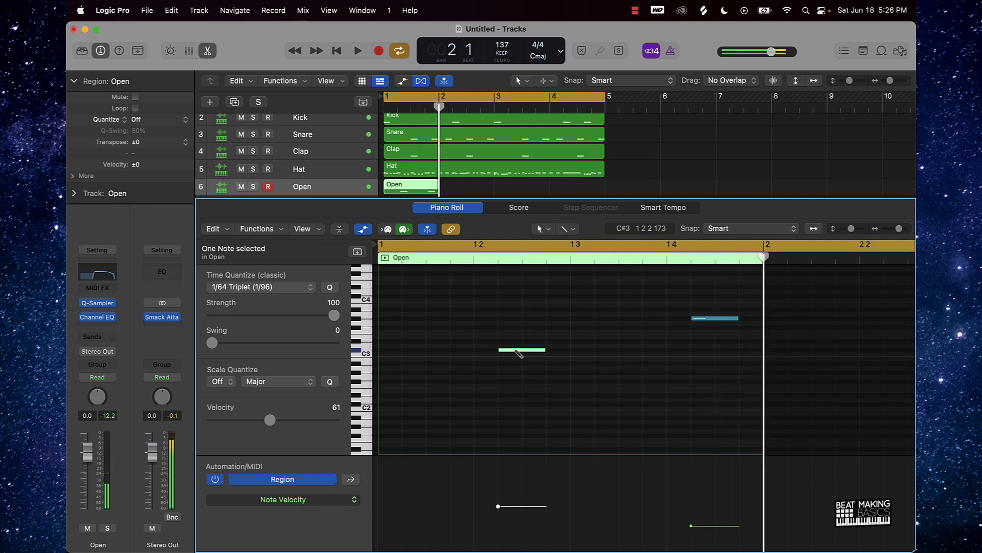
left_click_drag(476, 357, 475, 341)
key("space")
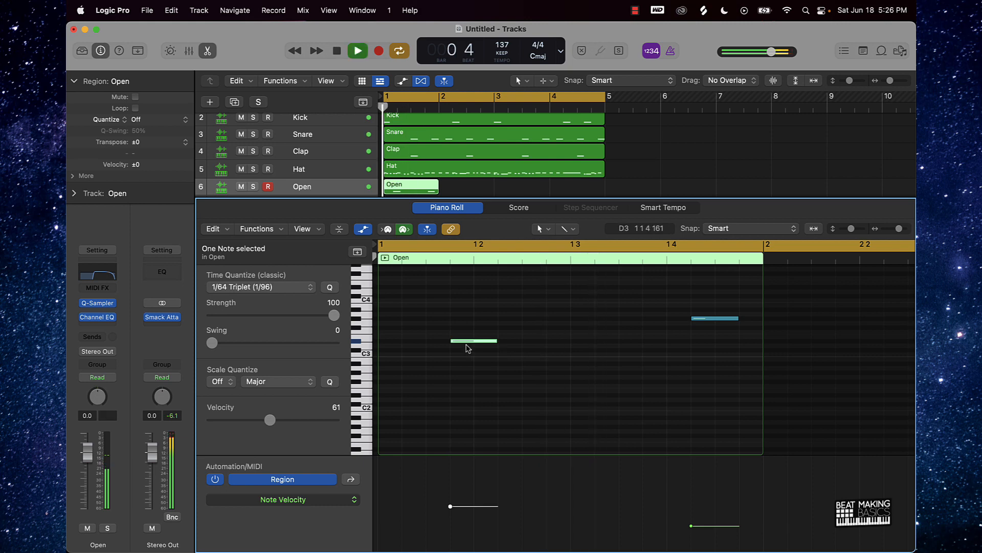
key("space")
Step: Try the first open-hat note at E3 on 1 1 3, and return it to D#3 on 1 1 4
left_click_drag(469, 341, 448, 342)
key("space")
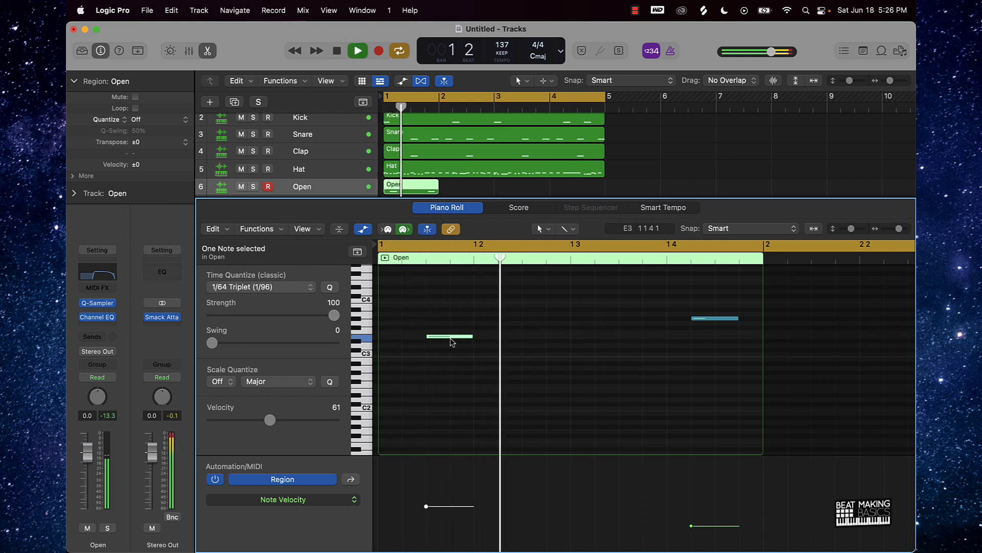
key("space")
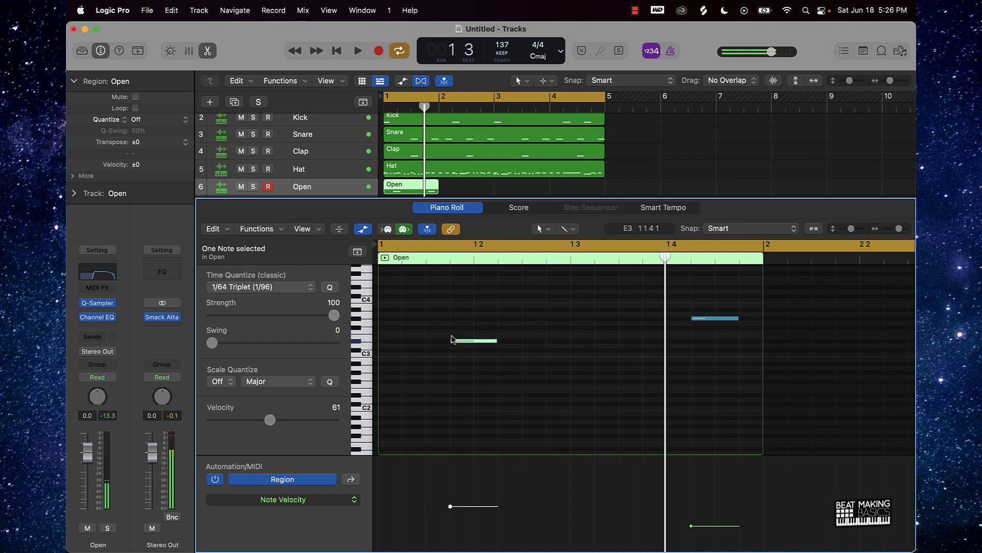
key("space")
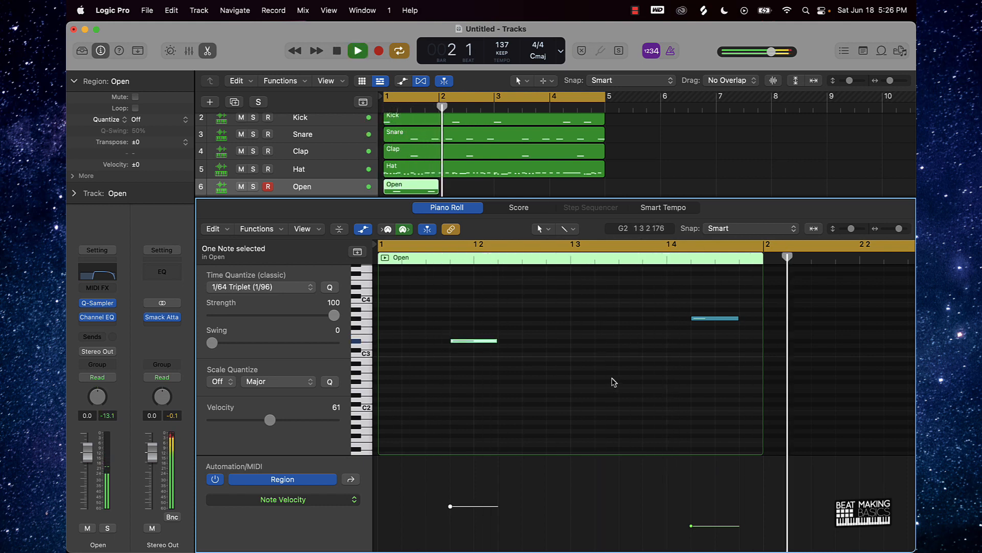
Step: Delete the first open-hat note, keeping only the G#3 note, and play the loop
key("space")
left_click_drag(497, 316, 459, 354)
key("Delete")
key("space")
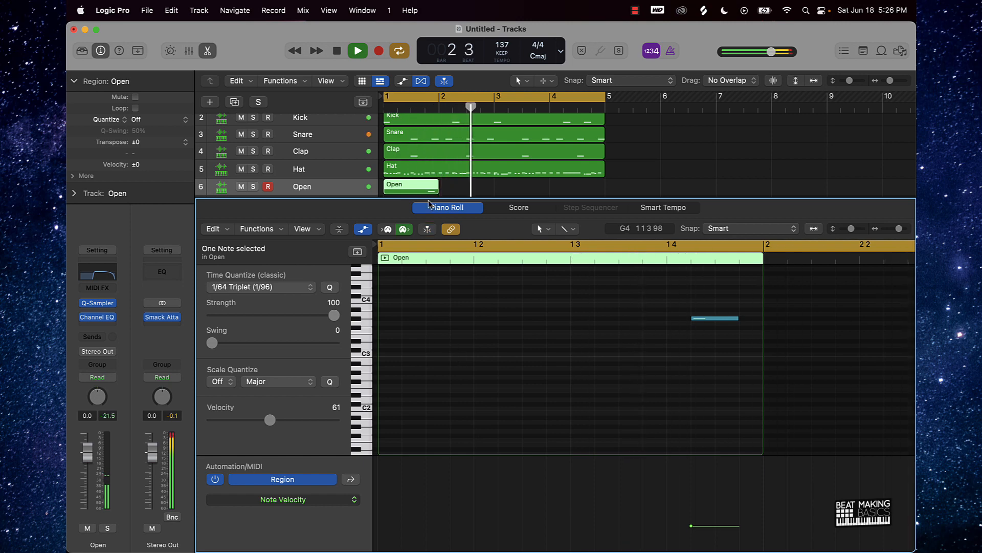
Step: Extend the Open region to two bars and repeat it over bars 3 and 4
key("space")
left_click_drag(435, 191, 497, 186)
left_click(506, 186)
key("super+r")
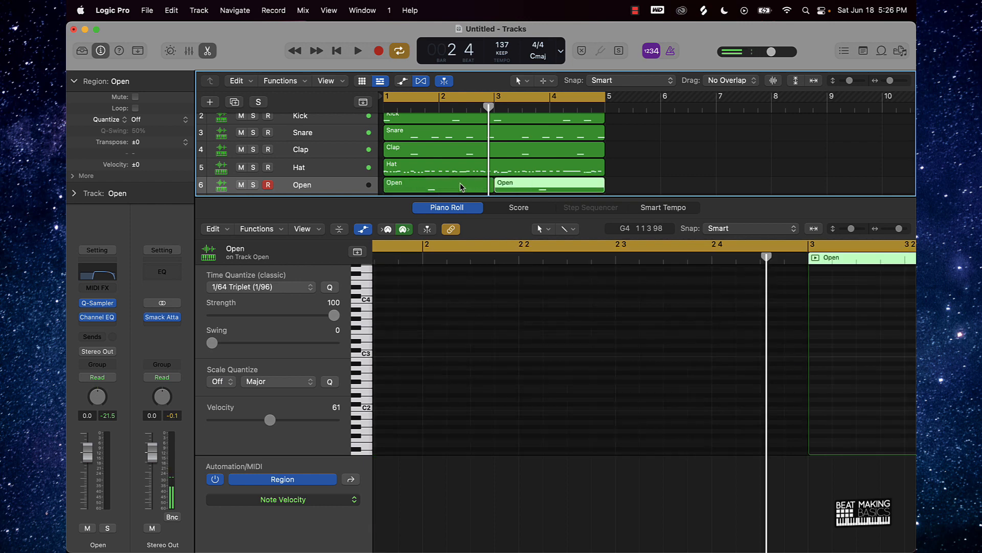
Step: Play the loop from the beginning and join the two Open regions into one four-bar region
key("Return")
key("space")
scroll(604, 177, "down", 2)
left_click_drag(604, 177, 469, 162)
key("super+j")
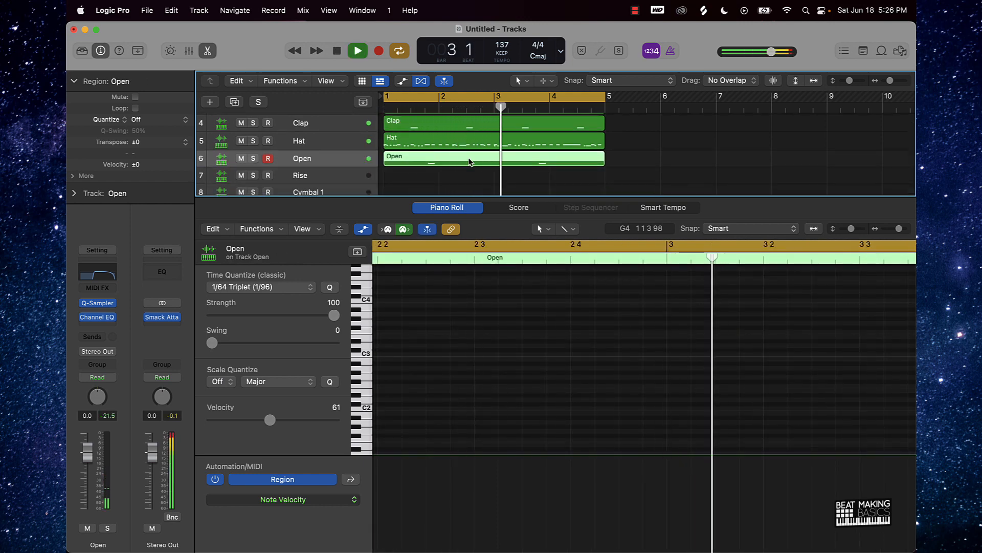
Step: Open the empty 808 track for note editing and shorten the cycle range to bar 1
key("p")
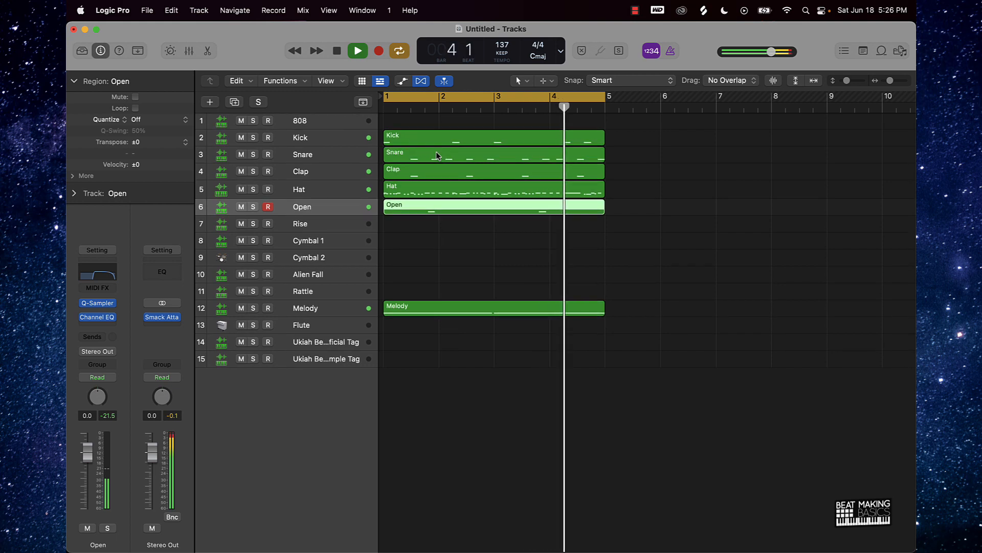
key("space")
left_click(347, 125)
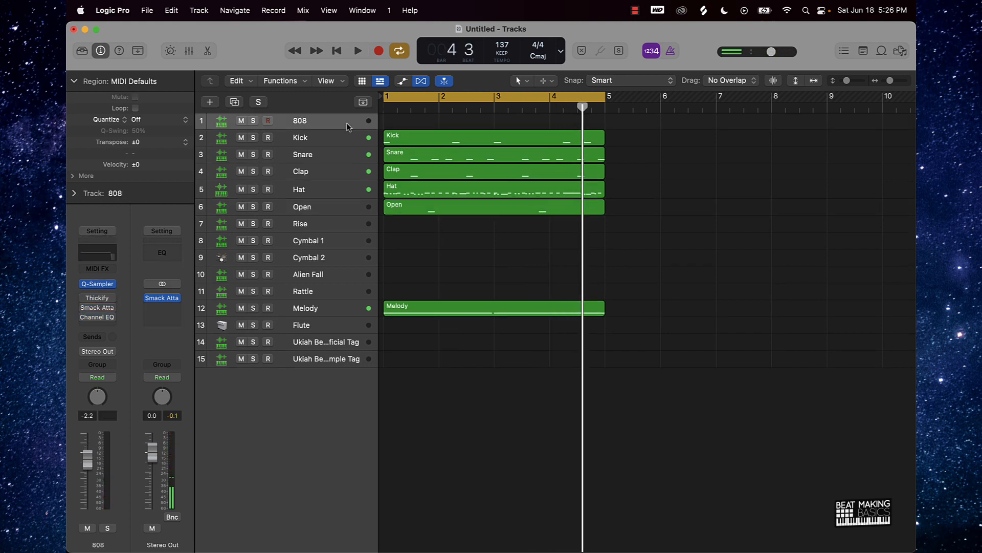
key("p")
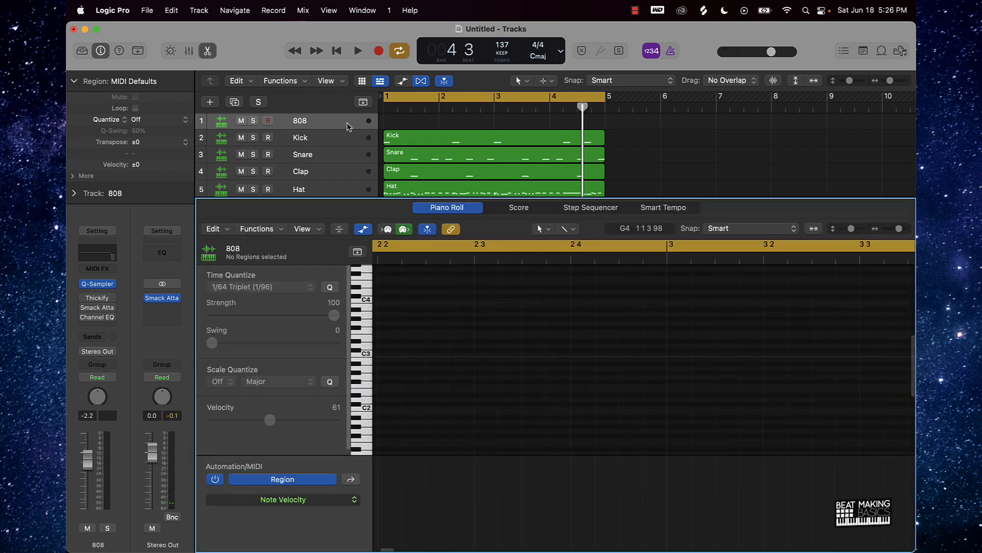
scroll(493, 355, "left", 5)
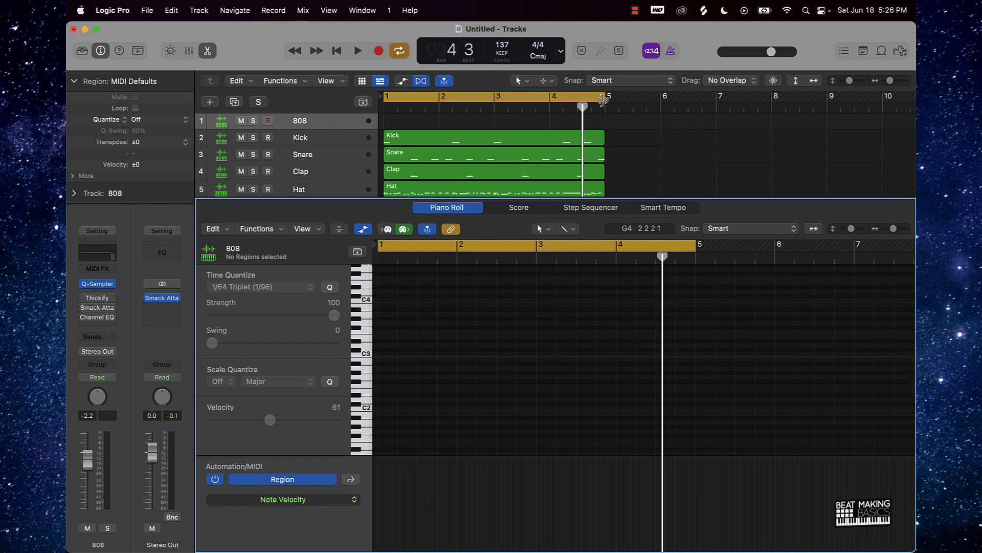
left_click_drag(603, 100, 433, 111)
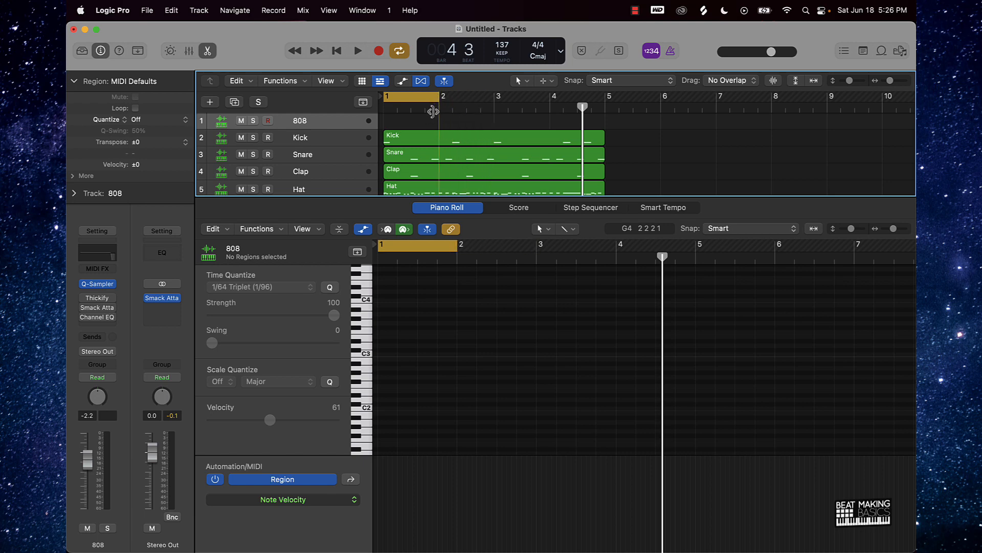
Step: Audition 808 pitches on the keyboard and compare them with the start of the loop
left_click(368, 358)
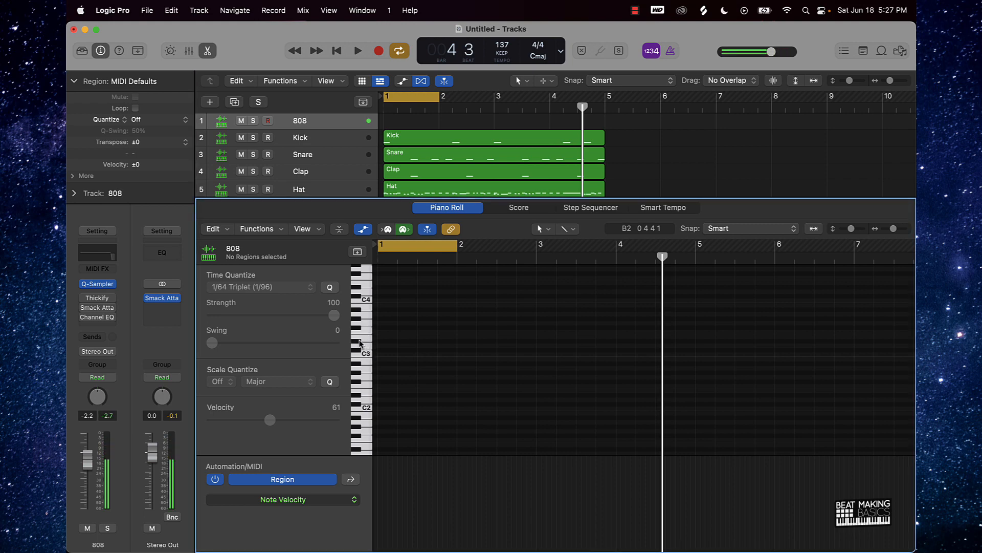
scroll(417, 338, "up", 5)
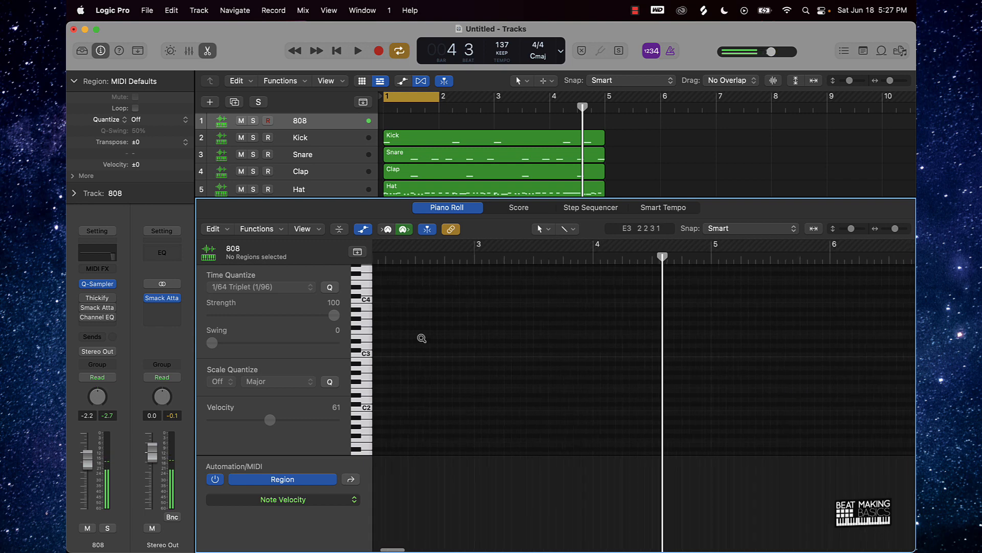
scroll(417, 337, "left", 10)
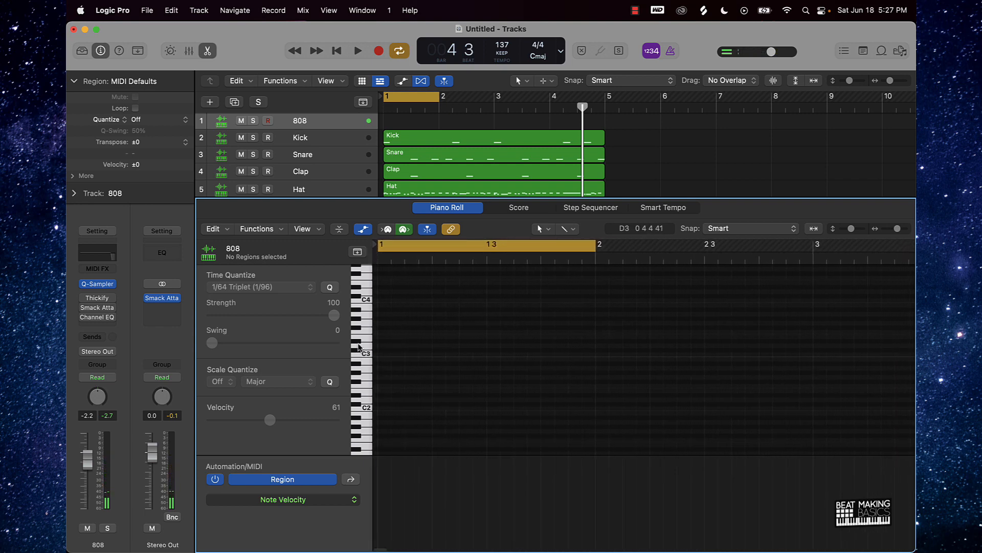
scroll(416, 342, "up", 3)
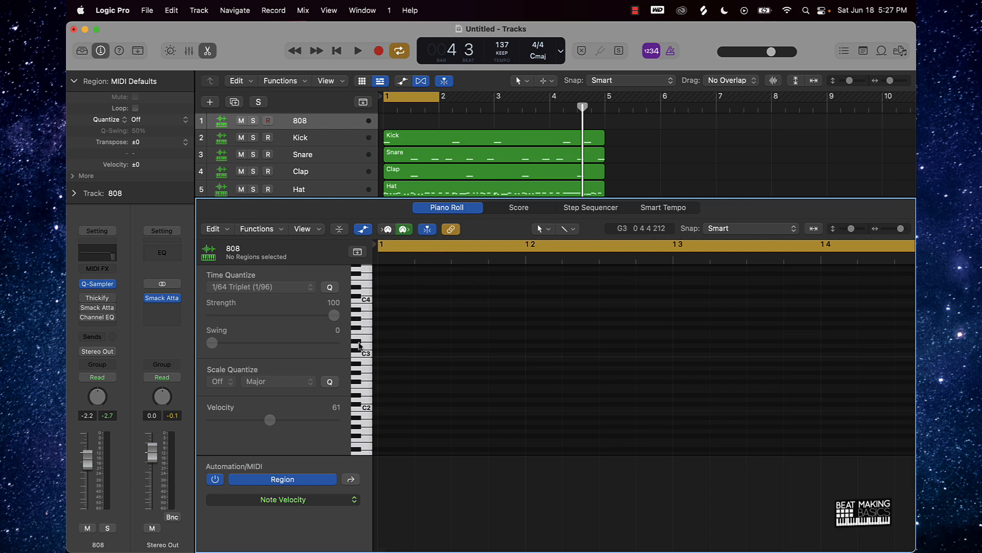
key("space")
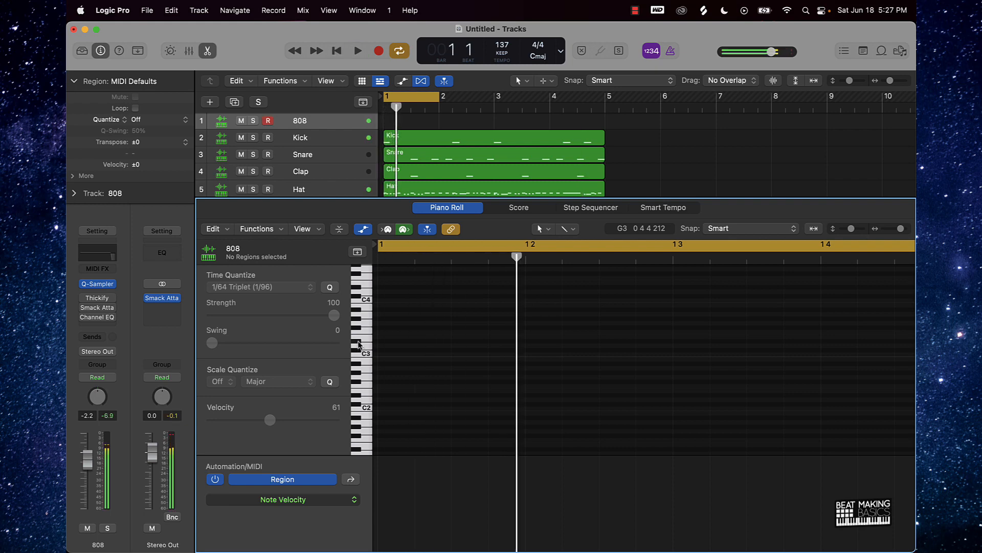
left_click(362, 310)
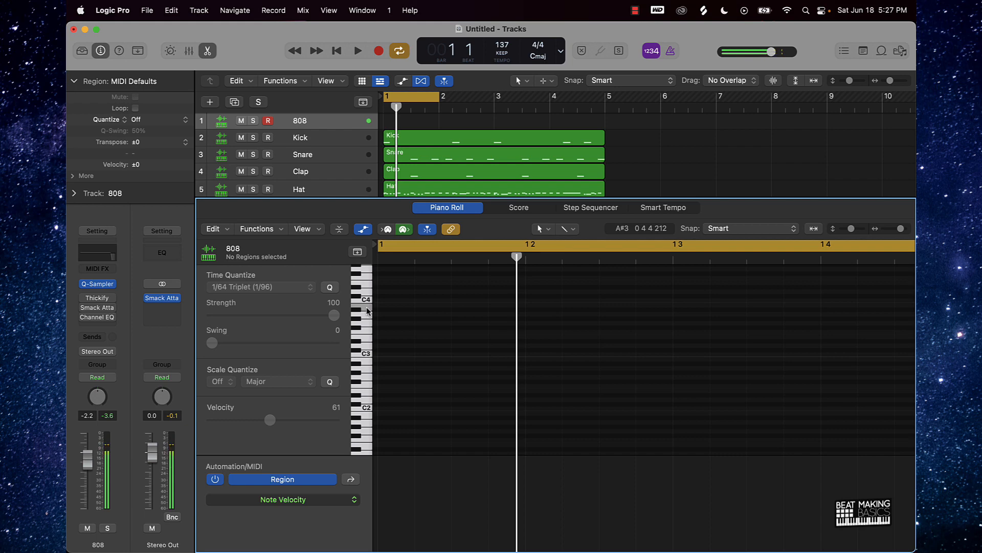
Step: Add an 808 note at B2 on the first beat of bar 1, with velocity 127 and a length of about two beats
left_click(381, 364)
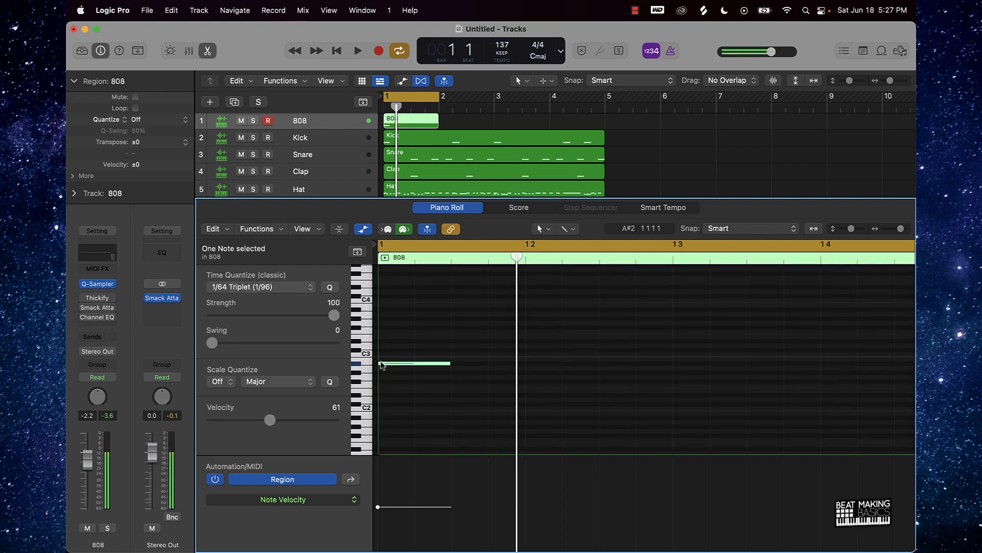
left_click_drag(397, 368, 398, 363)
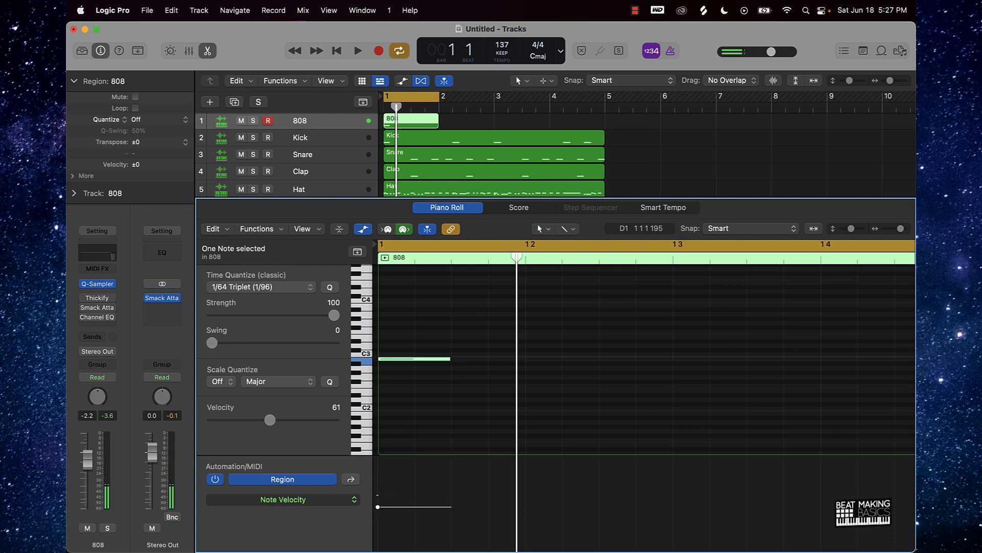
left_click_drag(378, 507, 377, 457)
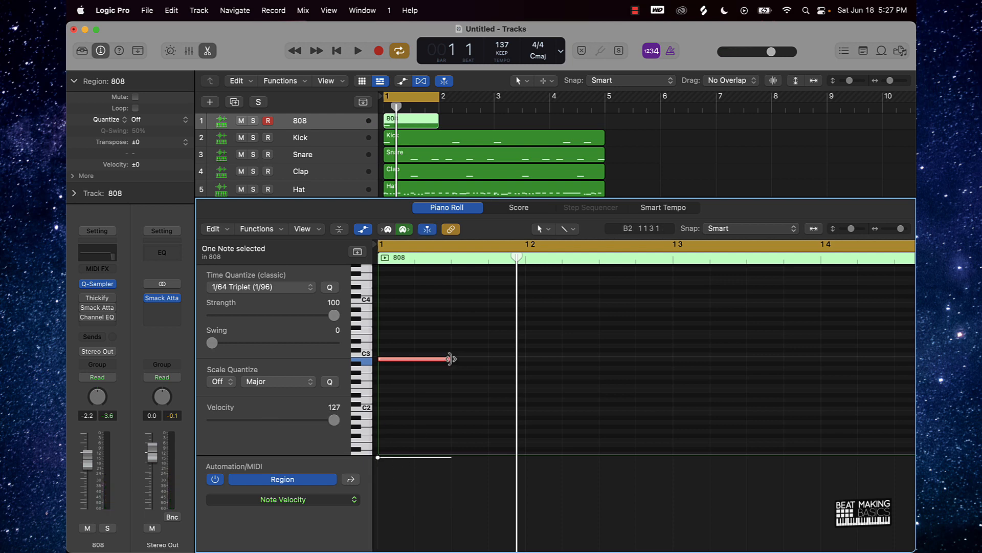
left_click_drag(450, 359, 668, 361)
Step: Play the one-bar loop several times to check the B2 808 note against the drums and melody
key("space")
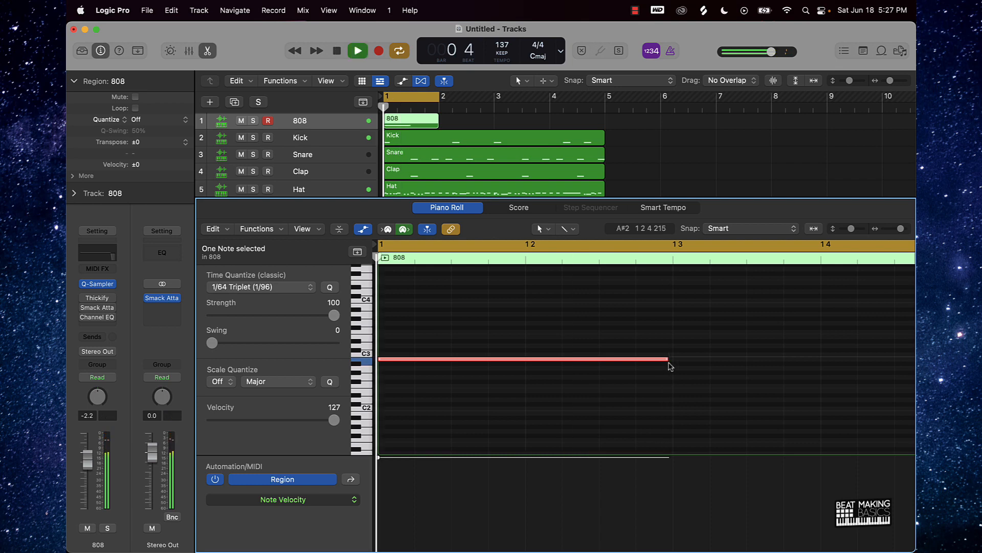
key("space")
key("space")
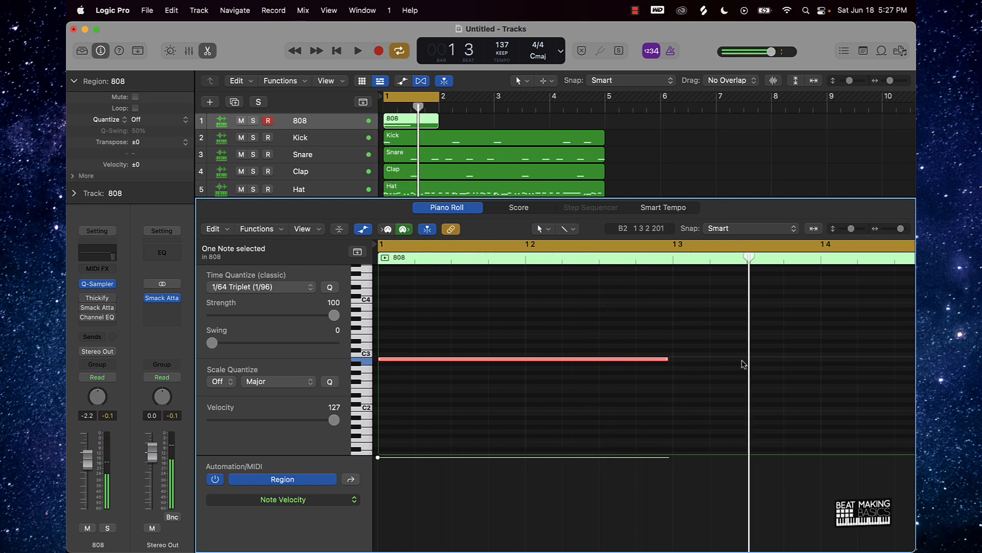
key("space")
scroll(669, 366, "right", 4)
key("space")
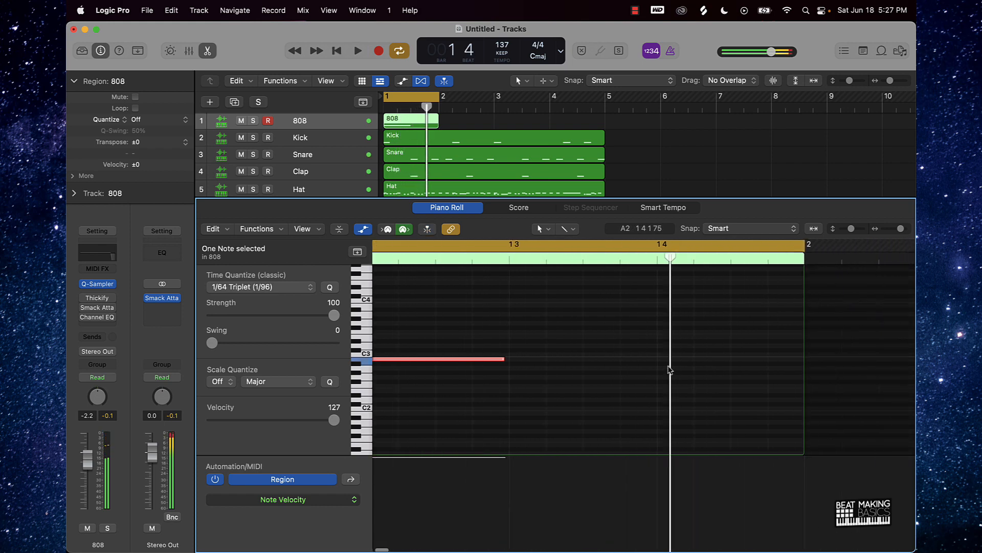
scroll(669, 367, "right", 2)
key("space")
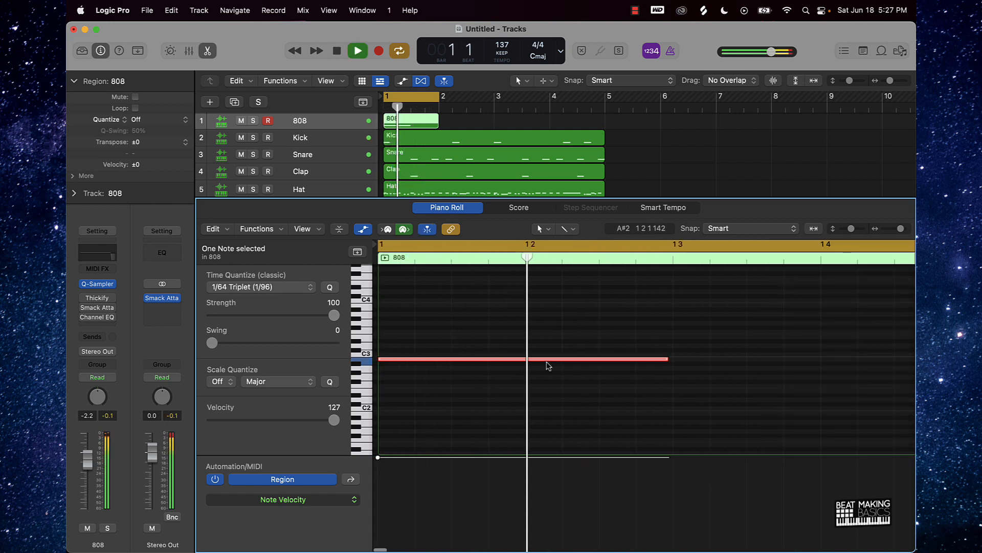
key("space")
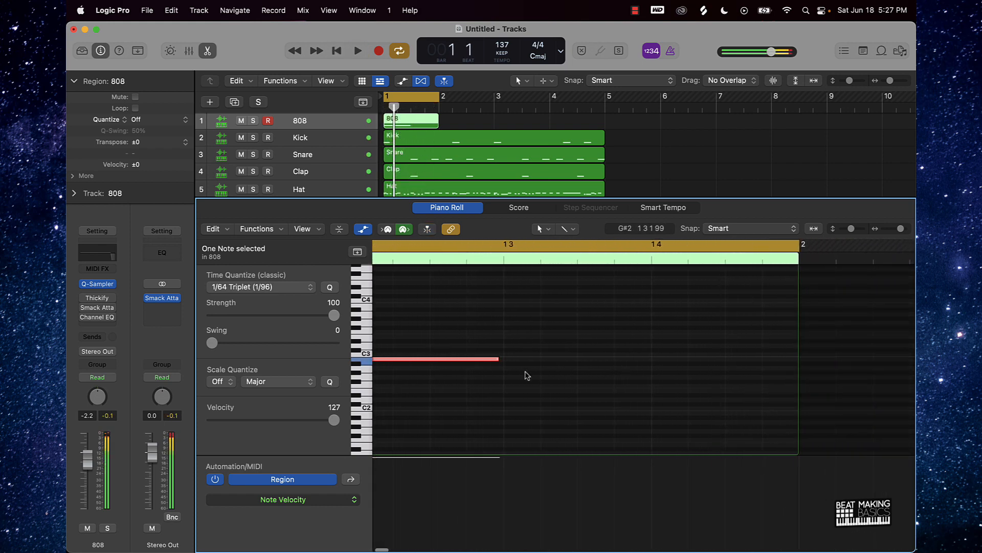
scroll(527, 376, "left", 5)
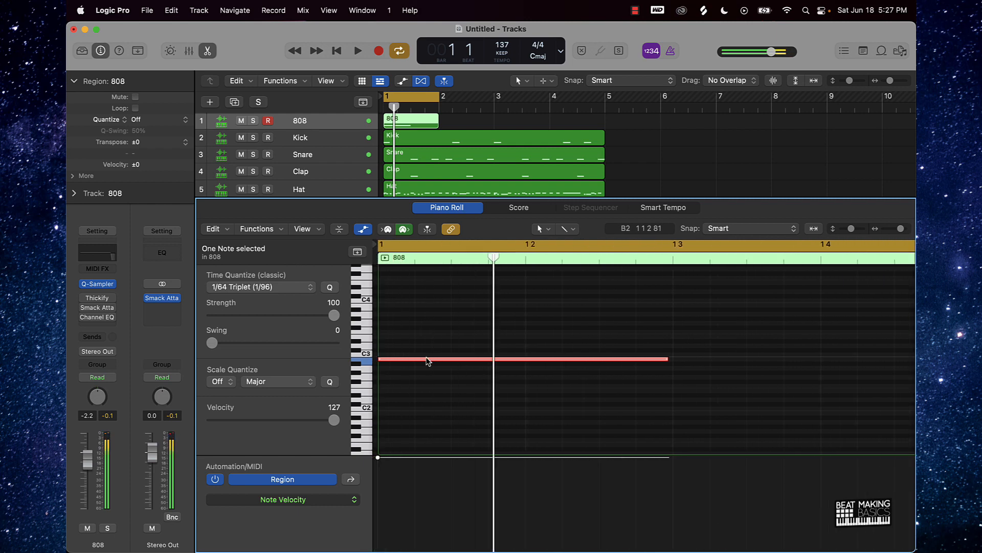
Step: Try the first 808 note at D#3 and play the loop
mouse_move(427, 360)
left_mouse_down()
mouse_move(423, 334)
mouse_move(424, 344)
left_mouse_up()
key("space")
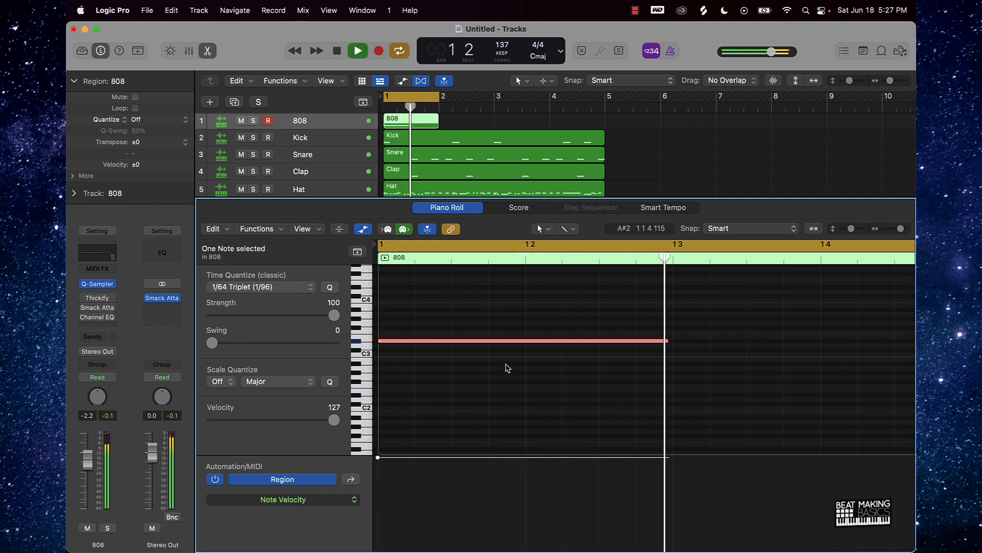
key("space")
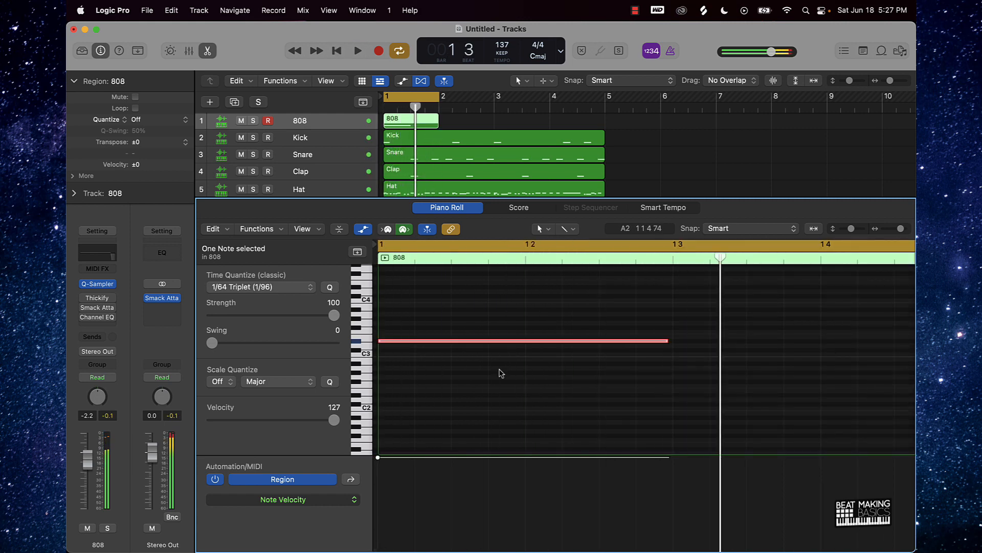
Step: Extend the cycle range to two bars and add a second 808 note at D#3 on beat 2 of bar 2
left_click_drag(438, 96, 495, 97)
key("space")
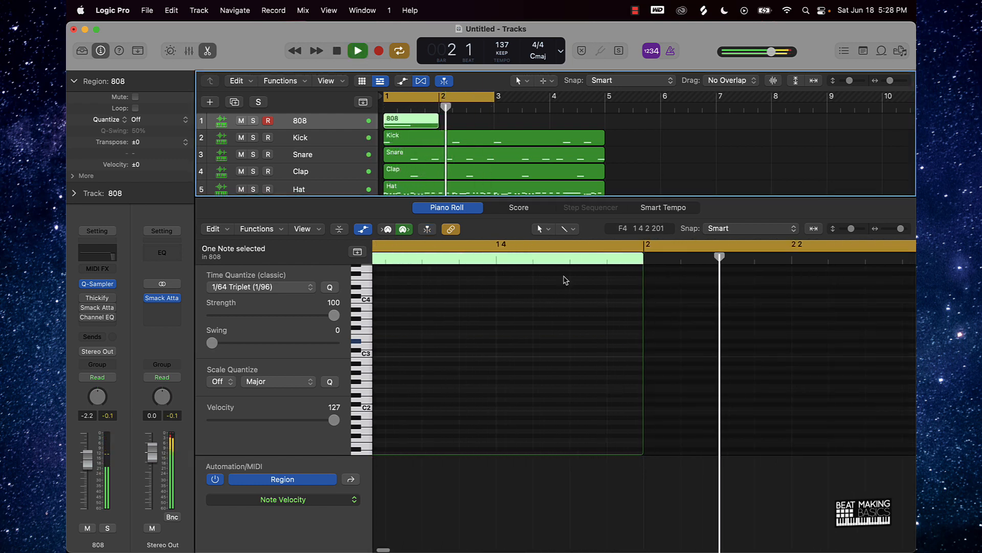
key("space")
left_click_drag(800, 357, 801, 346)
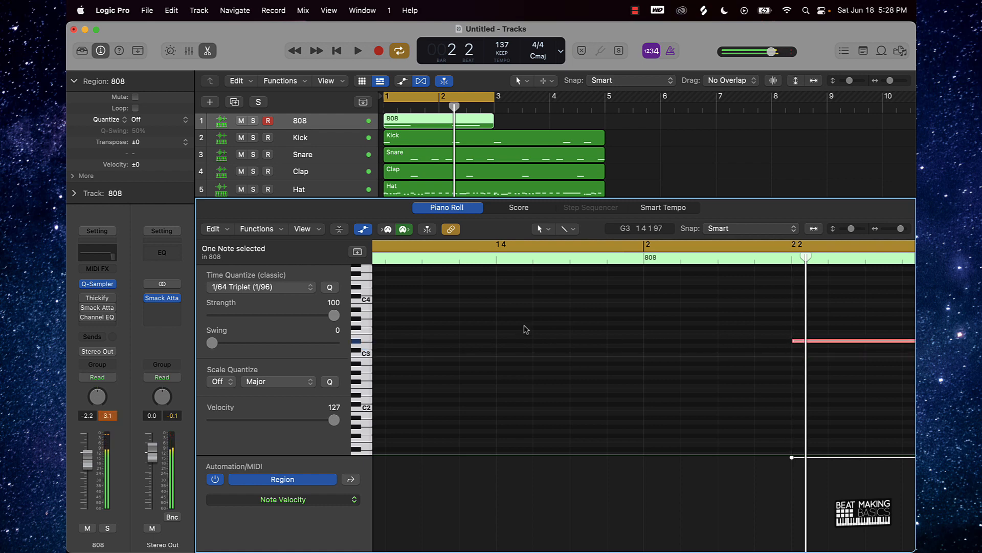
Step: Return the first 808 note to B2 and play the two-bar loop
scroll(512, 332, "left", 6)
left_click_drag(451, 342, 453, 359)
key("space")
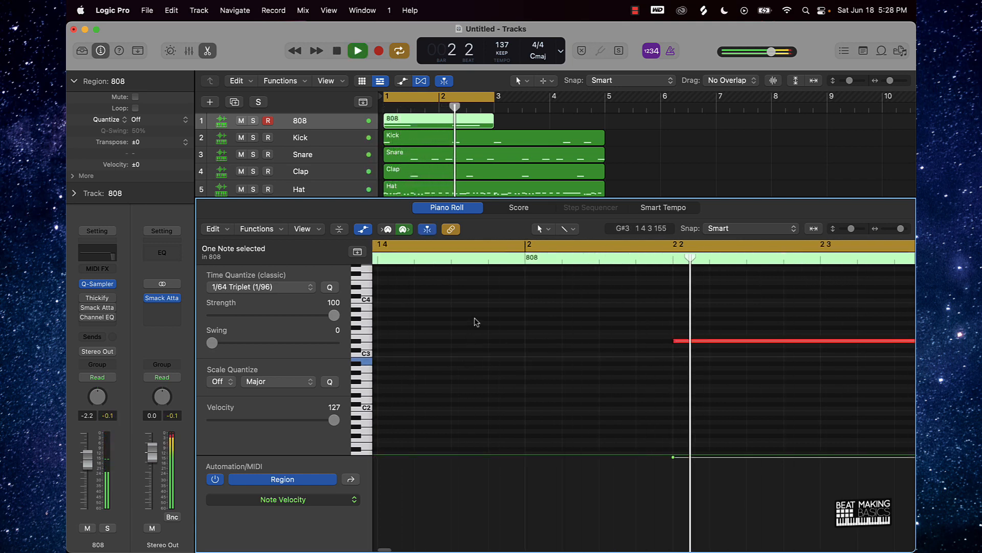
scroll(475, 322, "down", 8)
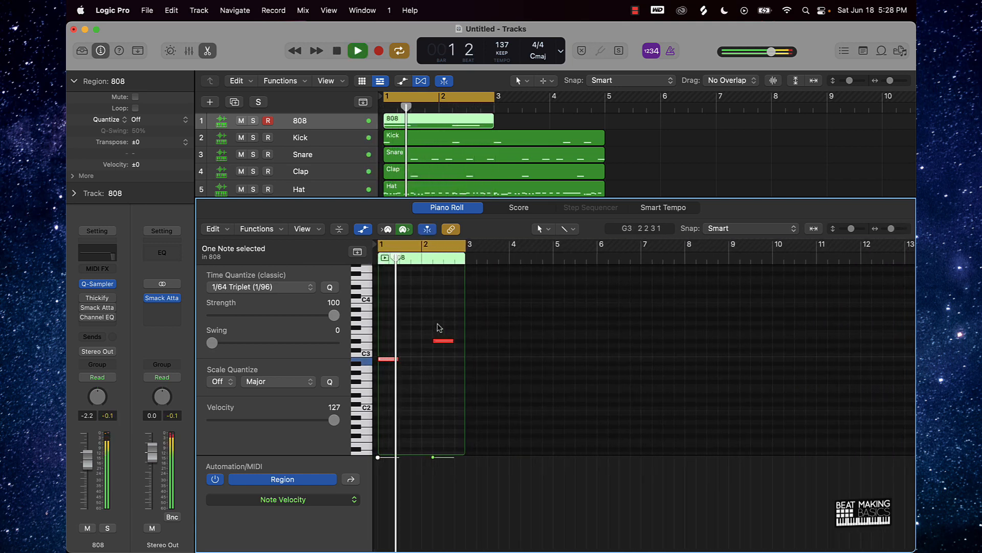
scroll(435, 322, "up", 5)
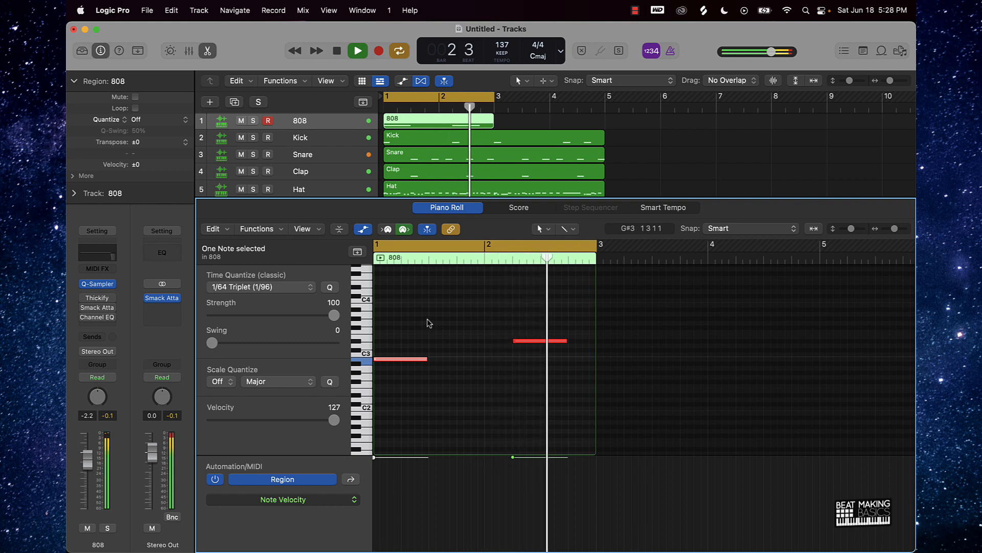
scroll(429, 323, "up", 2)
scroll(429, 323, "up", 3)
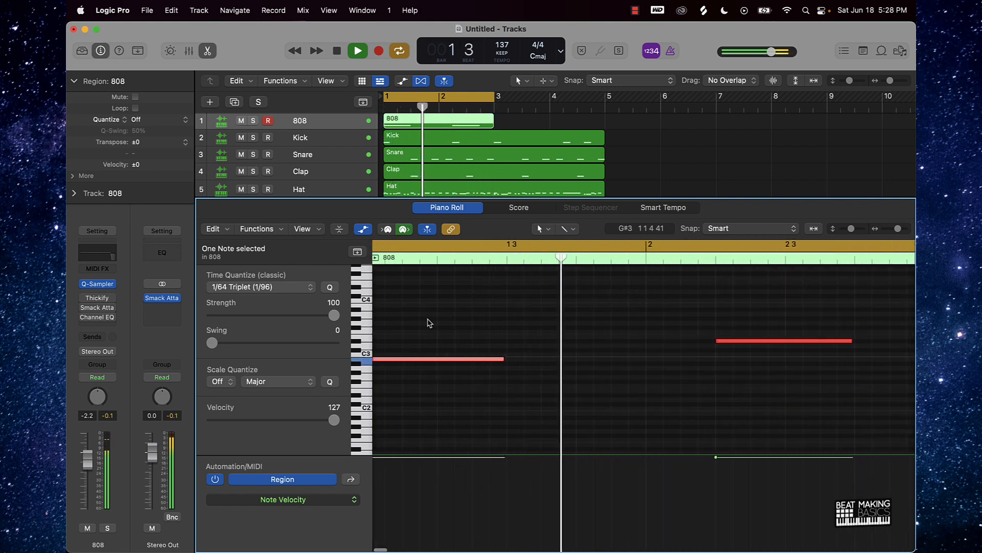
key("space")
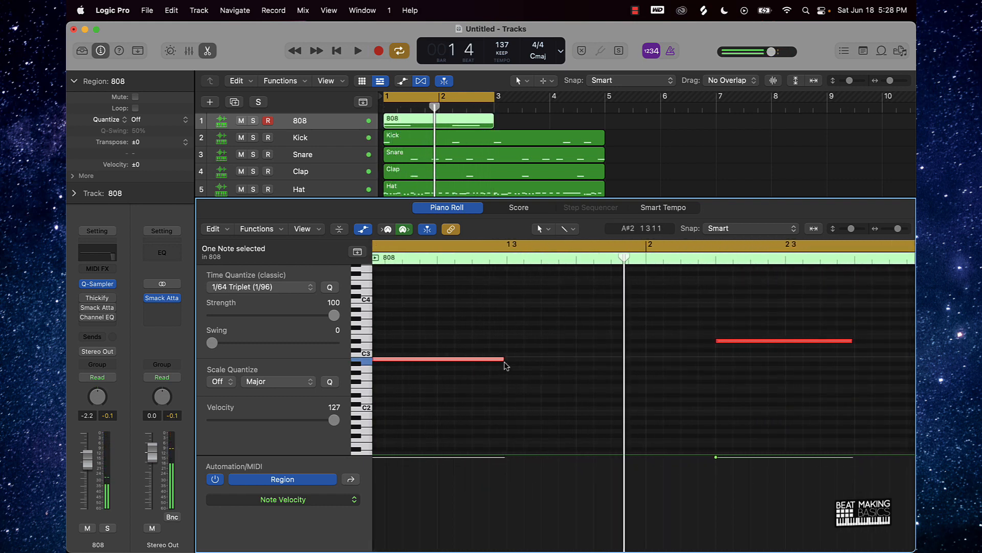
key("space")
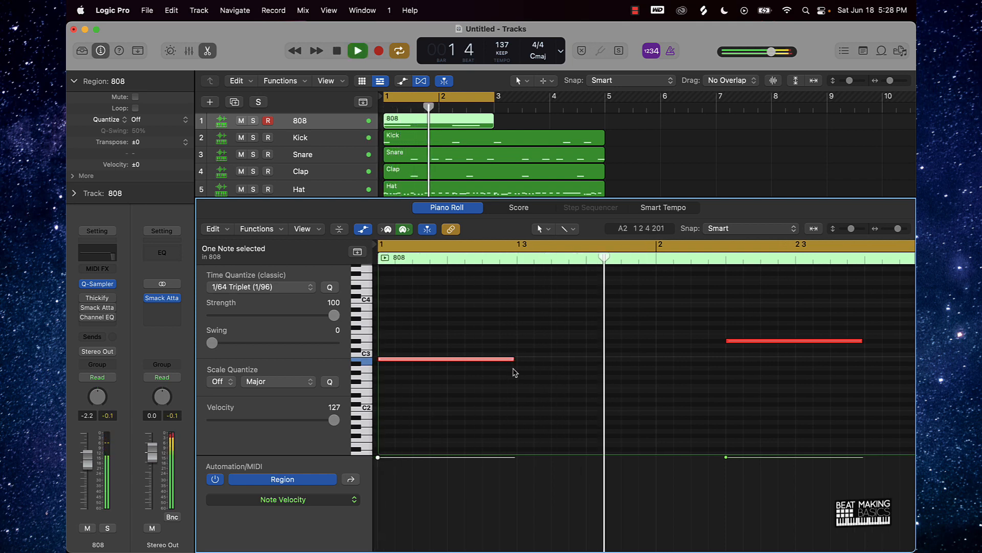
key("space")
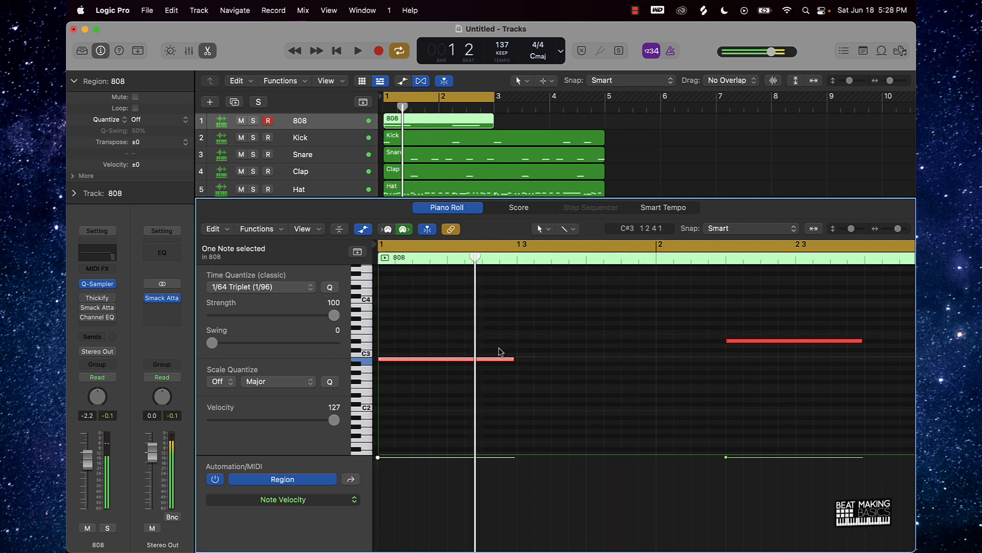
Step: Extend the first 808 note until it meets the D#3 note on beat 2 of bar 2
left_click_drag(475, 257, 481, 256)
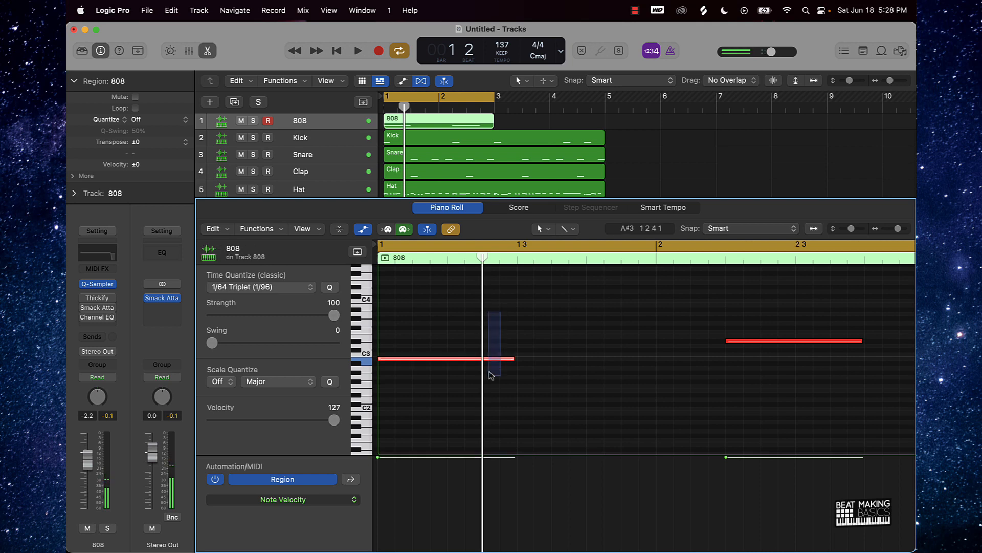
left_click_drag(511, 361, 724, 369)
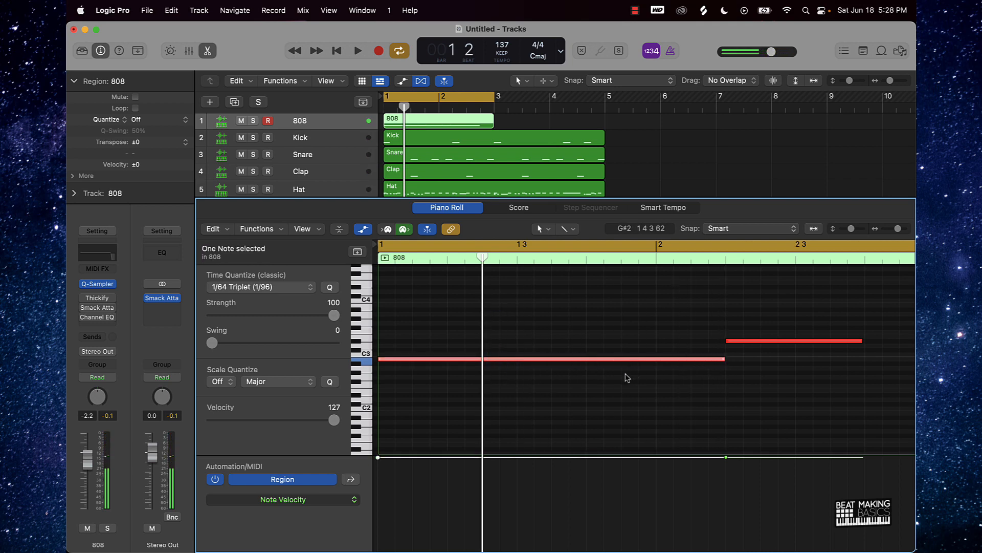
left_click(509, 378)
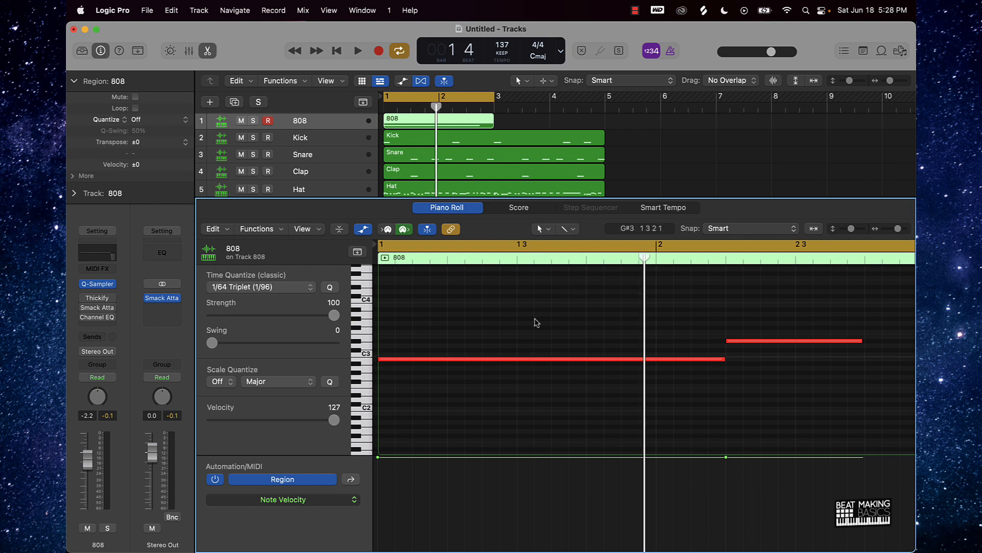
Step: Split the first B2 note of the 808 region at 1 2 3 and play the two-bar loop
left_click_drag(536, 324, 506, 367)
left_click_drag(644, 259, 480, 291)
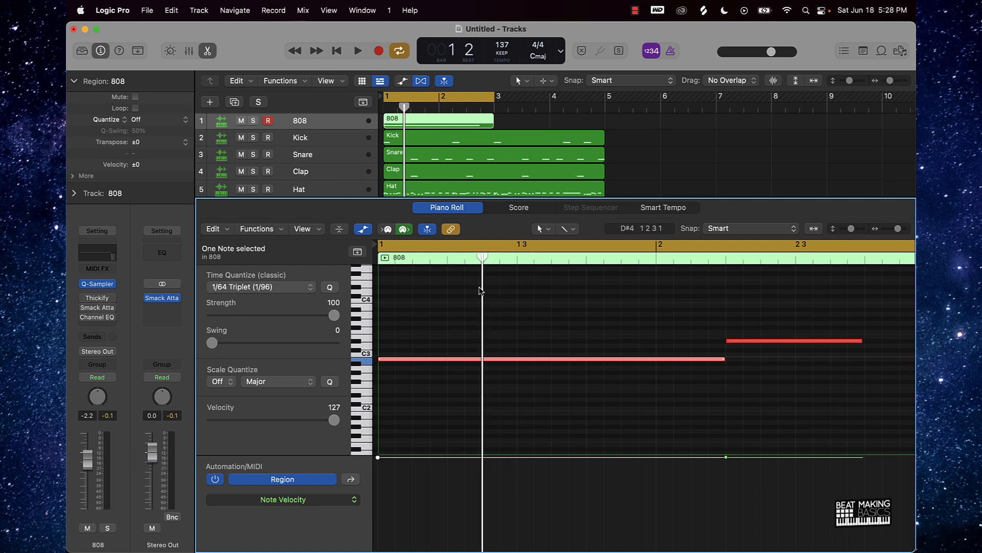
key("super+t")
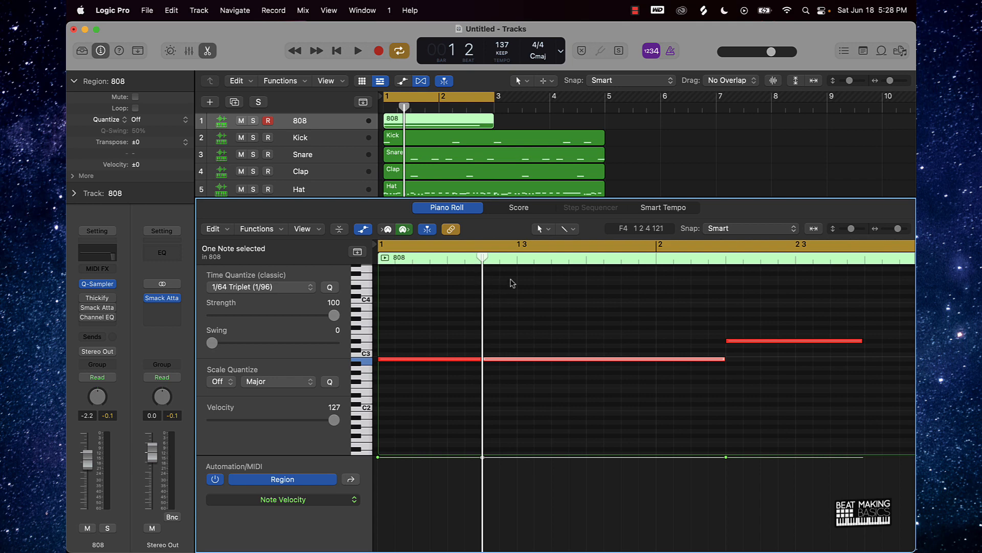
key("space")
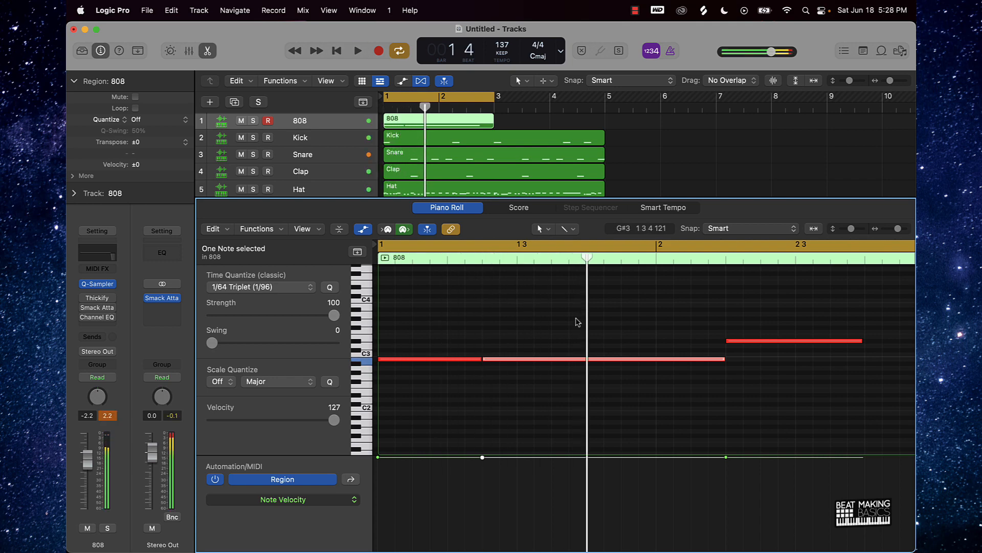
Step: Split the second 808 note again at 1 3 3 and play the loop
left_click(516, 261)
key("space")
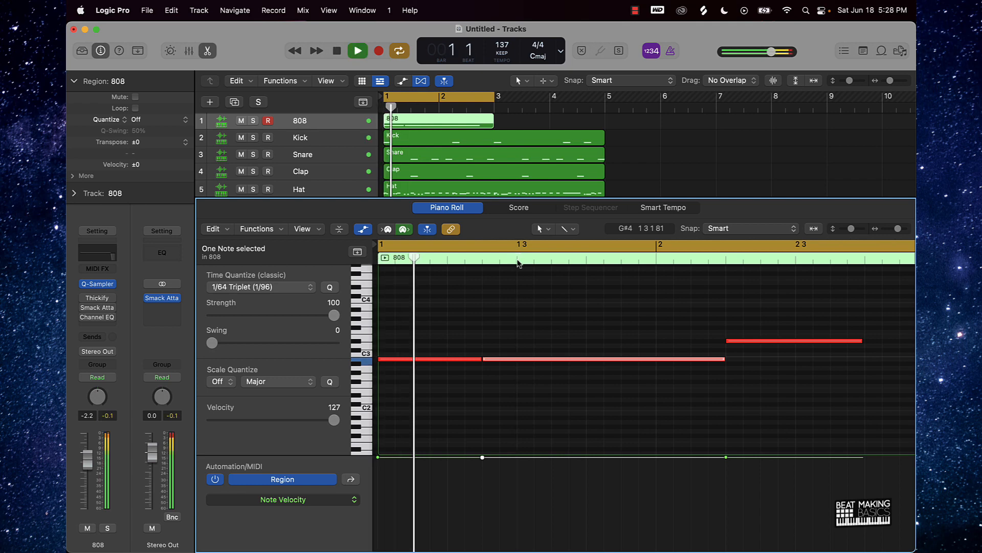
key("space")
left_click(555, 263)
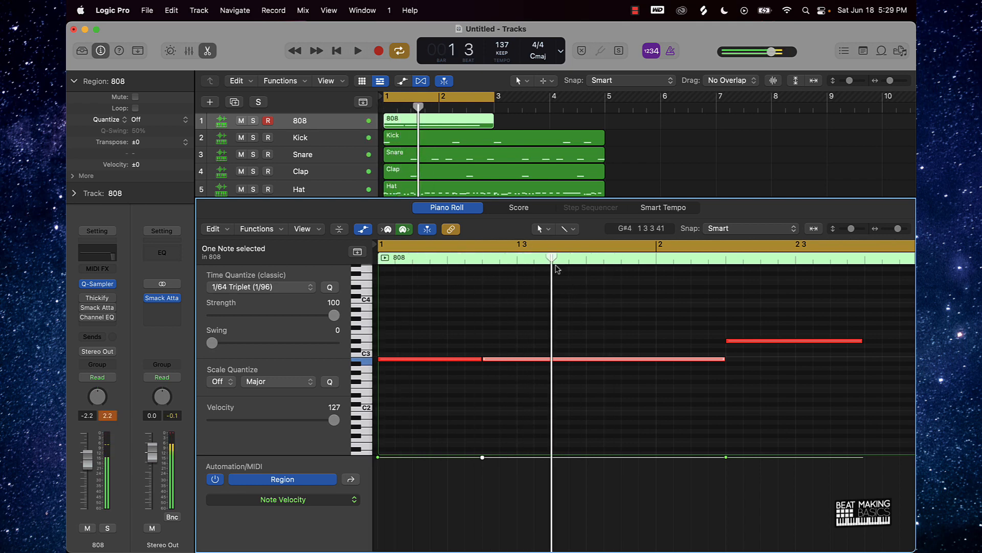
key("space")
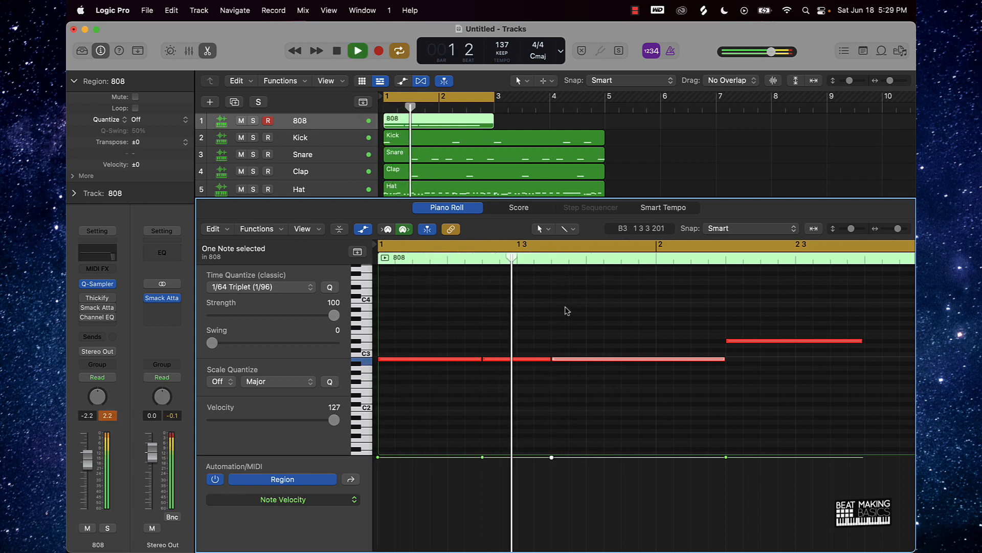
Step: Raise the 808 note starting at 1 3 3 to D#3 and play the loop
key("space")
left_click_drag(567, 358, 567, 341)
key("space")
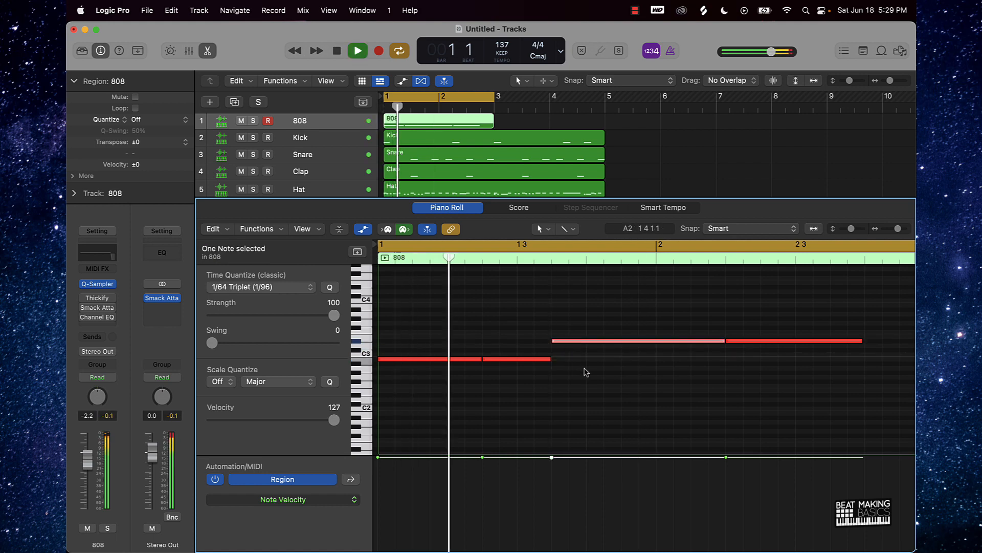
Step: Lower the second 808 note a semitone, raise the first two notes an octave to B3 and A#3, and play the loop
key("space")
left_click(530, 359)
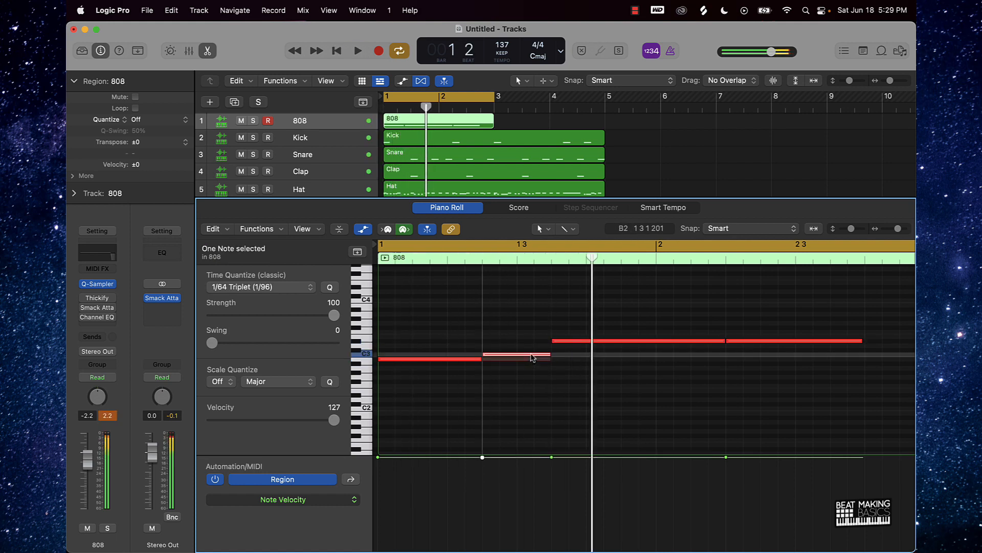
left_click_drag(530, 364, 431, 309)
key("space")
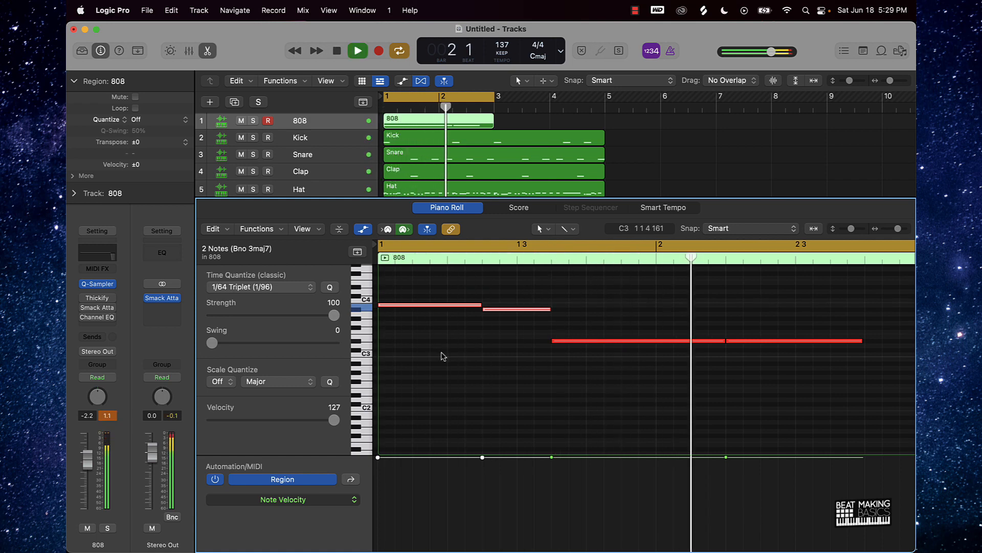
Step: Extend the last D#3 note to the end of bar 2, split it at 2 3 3, and play the loop
key("space")
scroll(839, 340, "right", 3)
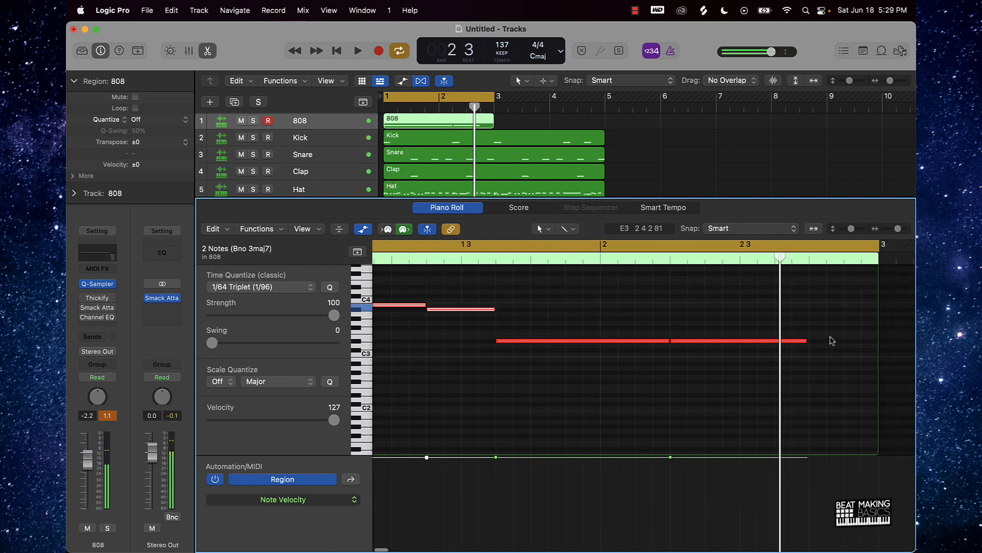
left_click_drag(808, 341, 874, 340)
left_click_drag(779, 258, 774, 261)
key("space")
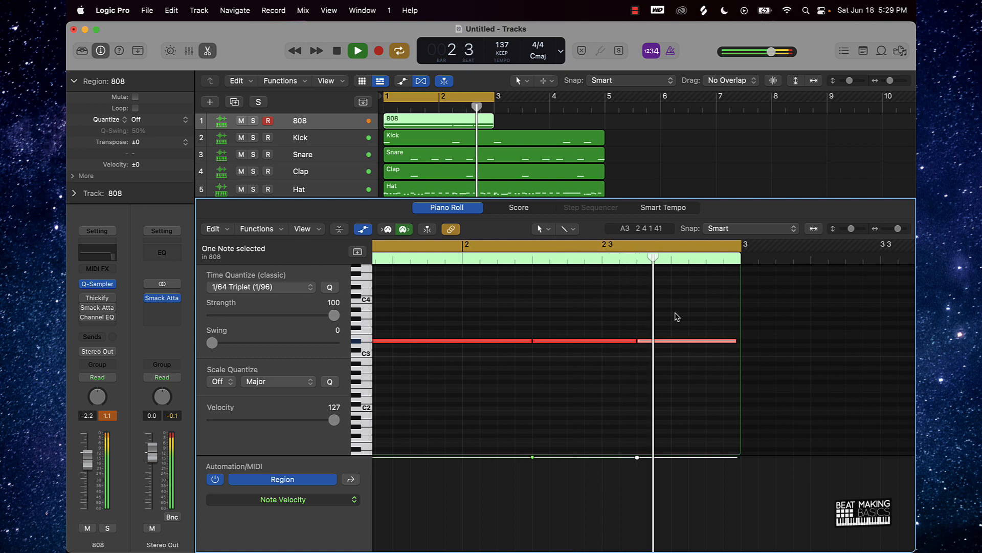
Step: Split the last 808 note at 2 4 3, raise the final piece to D#4, and play the loop
key("space")
left_click(708, 259)
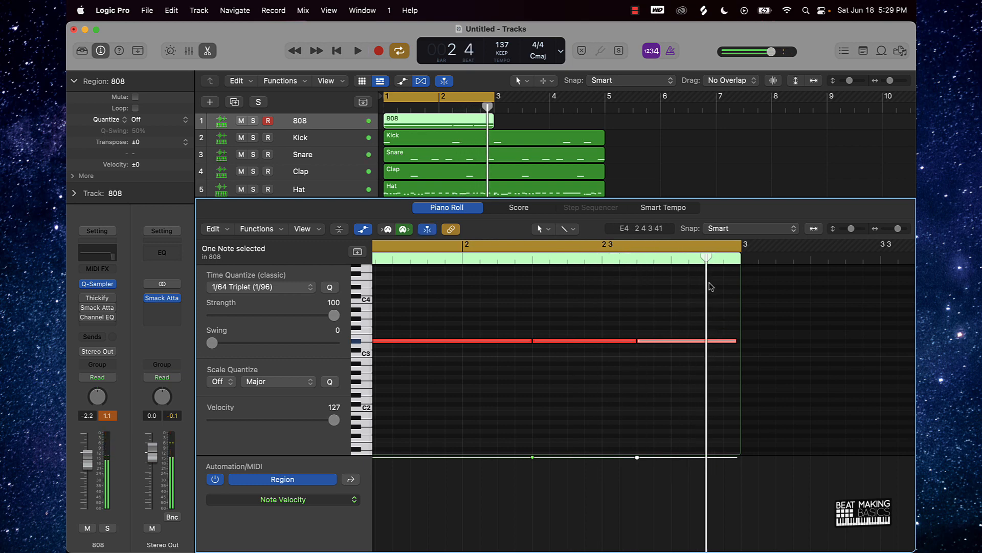
key("super+t")
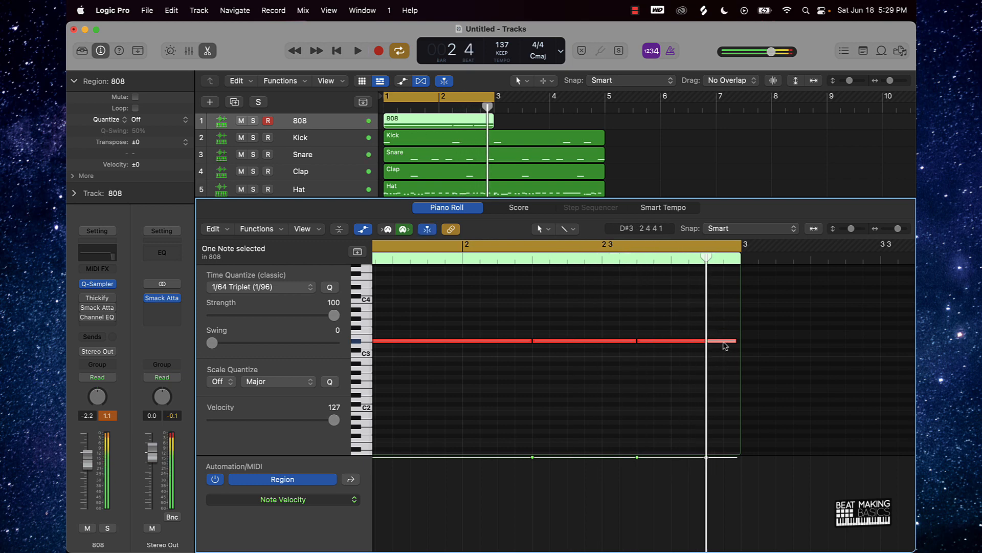
left_click_drag(724, 342, 727, 289)
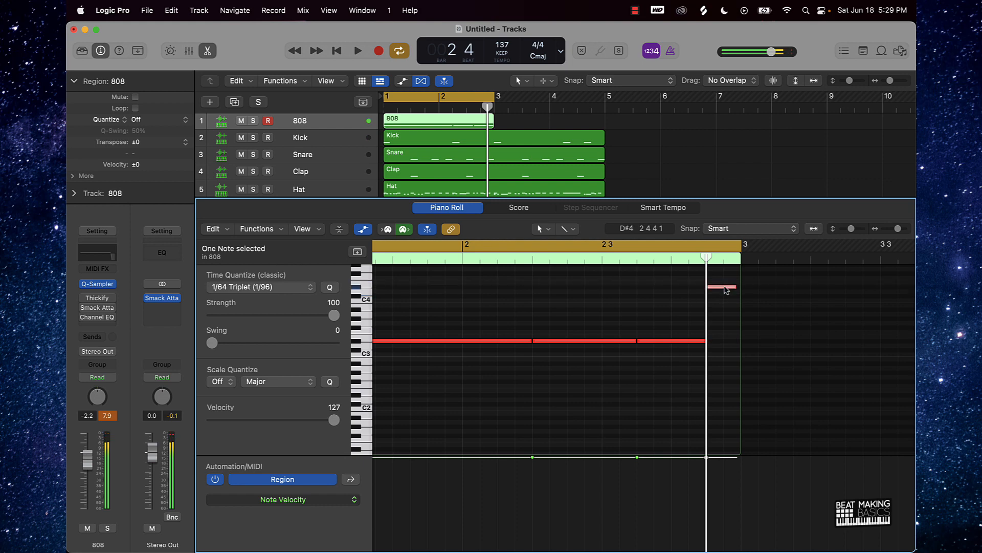
key("space")
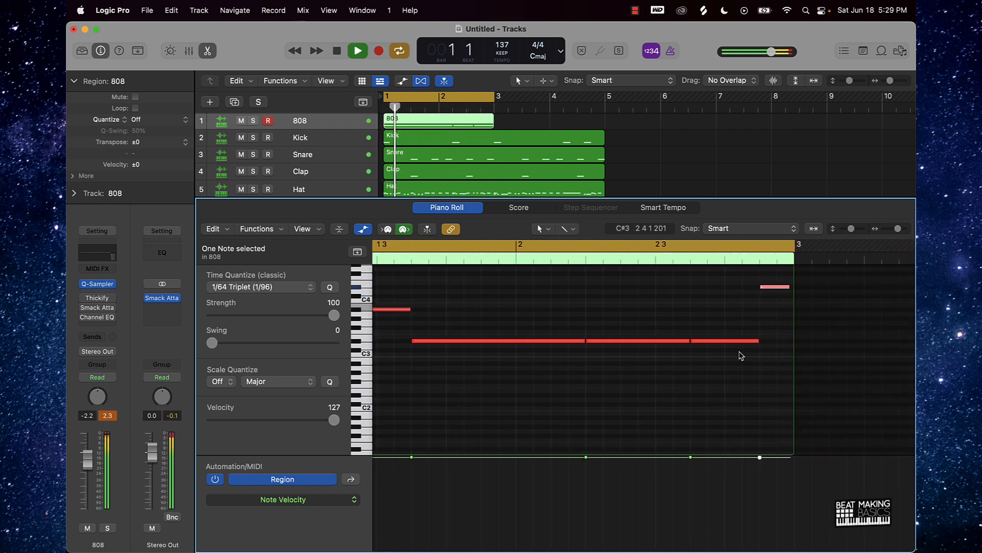
left_click(727, 376)
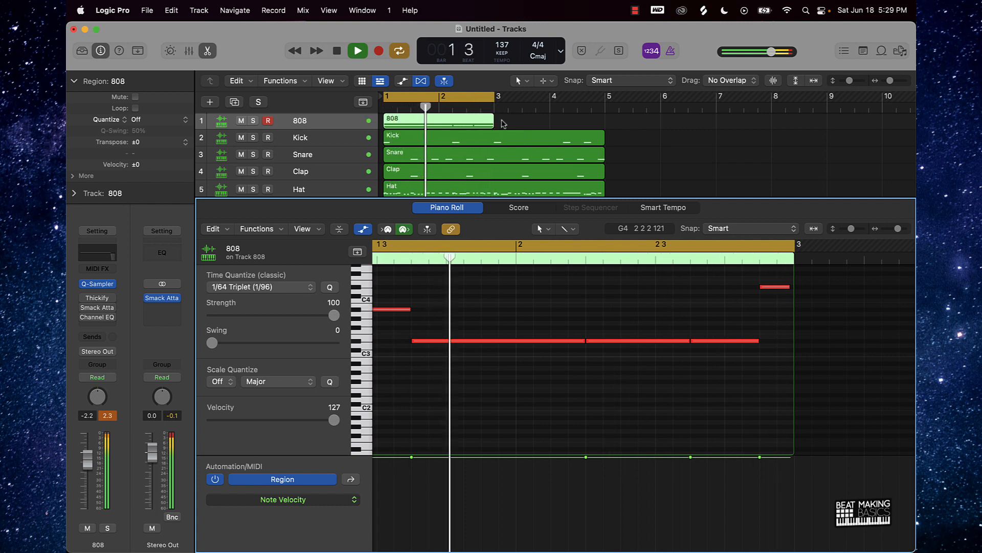
Step: Repeat the two-bar 808 region across bars 3 and 4 and move the cycle range onto the copy
key("space")
left_click(457, 123)
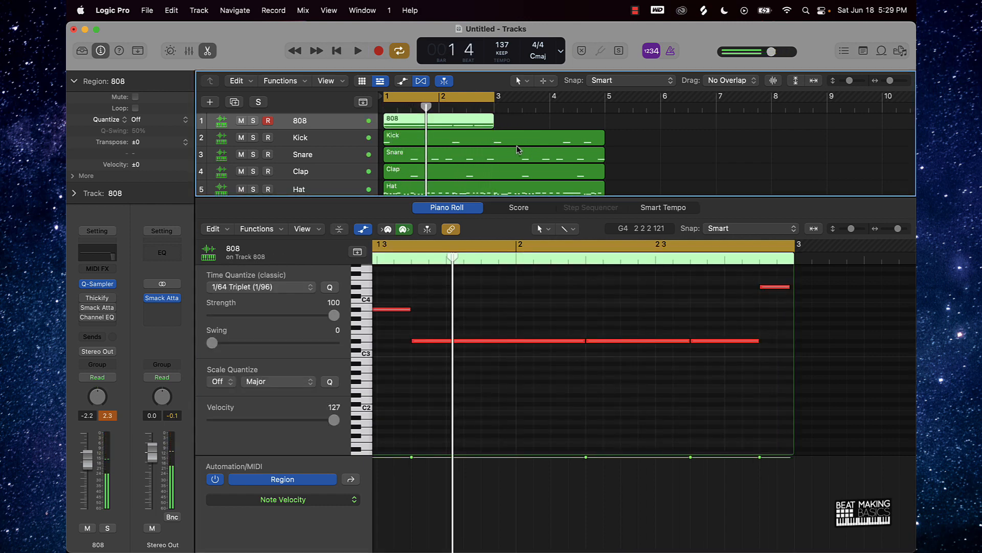
key("super+r")
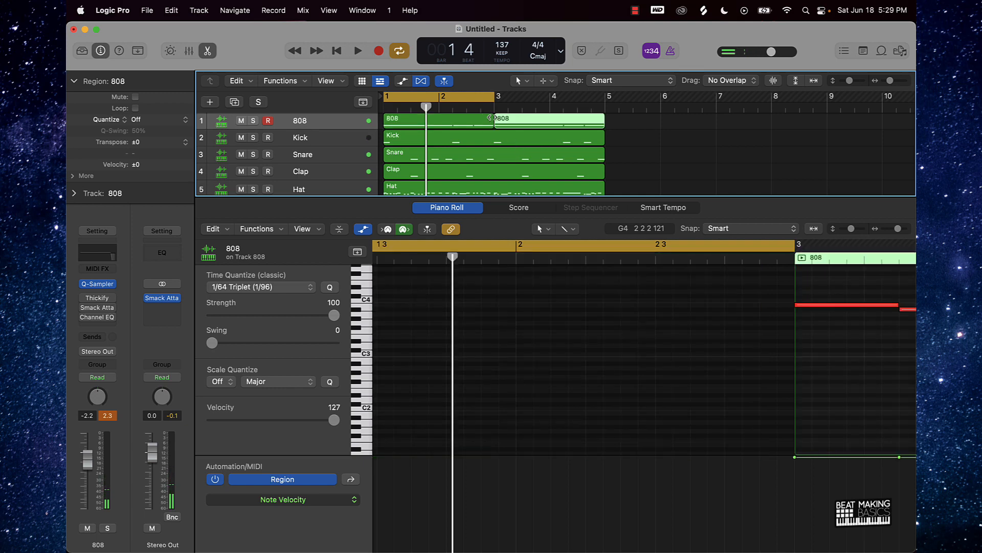
left_click_drag(554, 107, 567, 108)
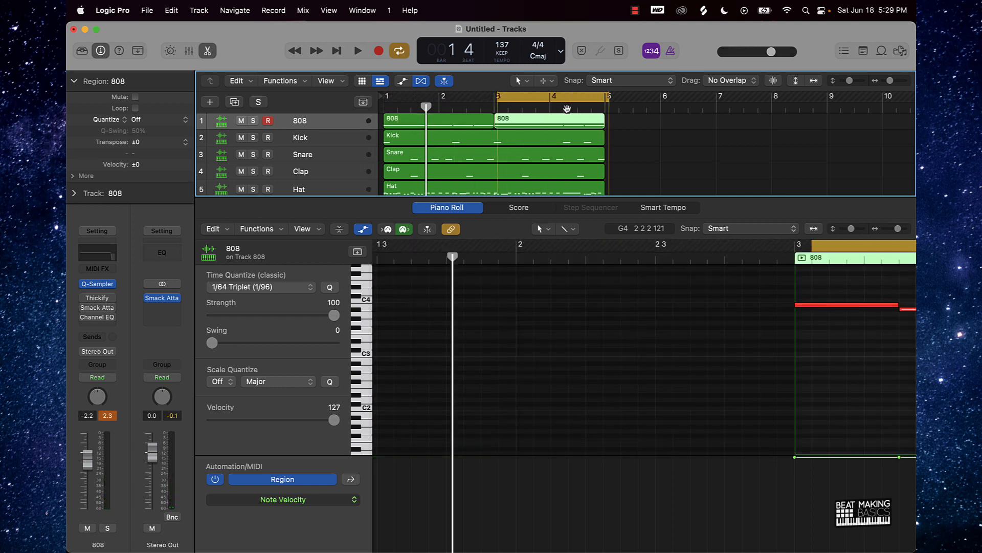
Step: Lower the first note of the second 808 region to G#3 and play bars 3 and 4
scroll(854, 357, "right", 10)
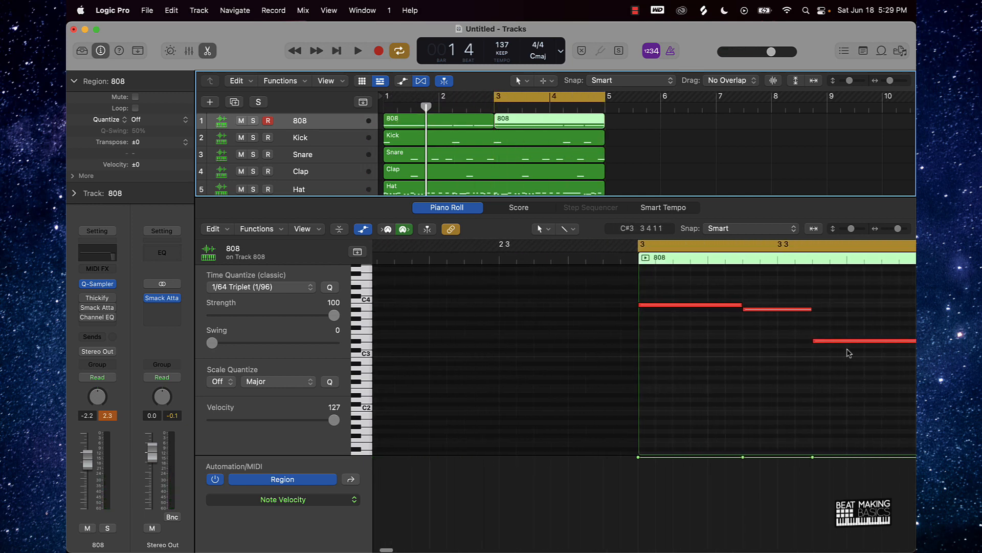
key("super+Left")
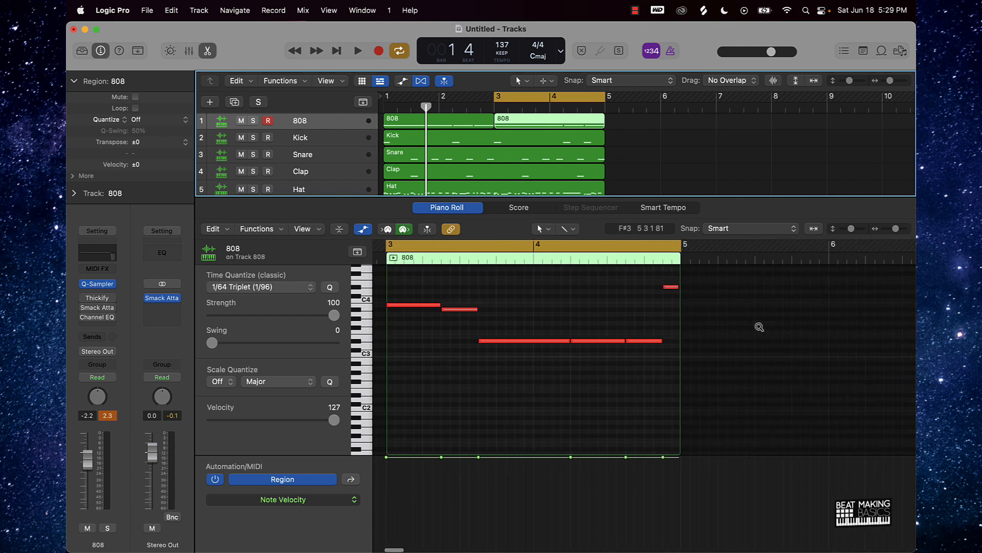
key("space")
left_click_drag(412, 308, 412, 322)
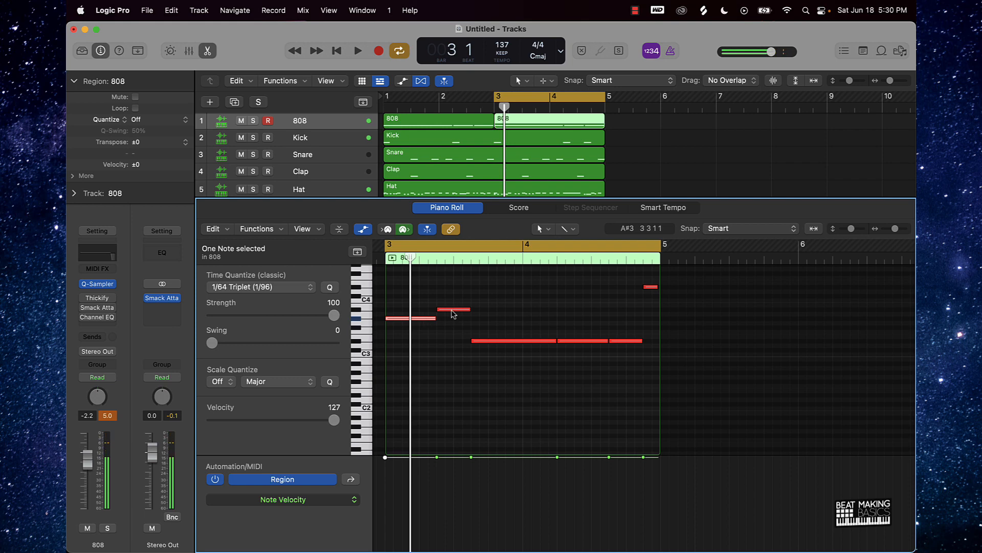
key("space")
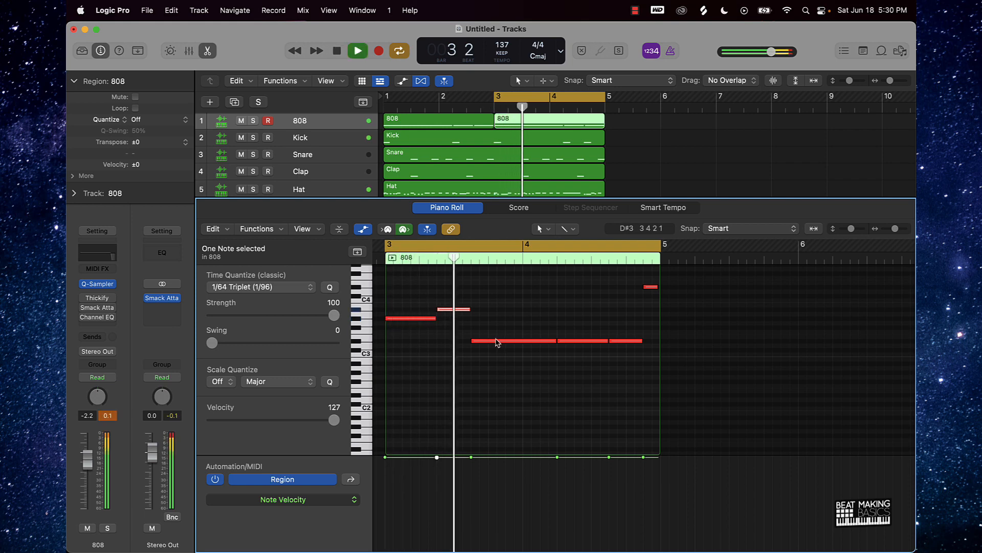
Step: Split the D#3 note that starts on beat 2 of bar 4 at 4 2 3 and play the loop
key("space")
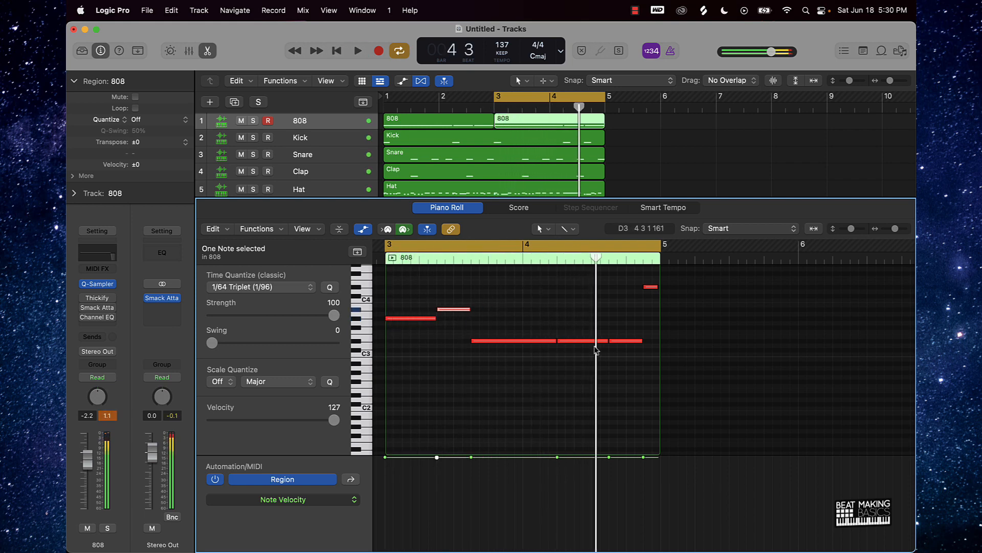
key("super+Right")
key("super+Right")
key("super+Right")
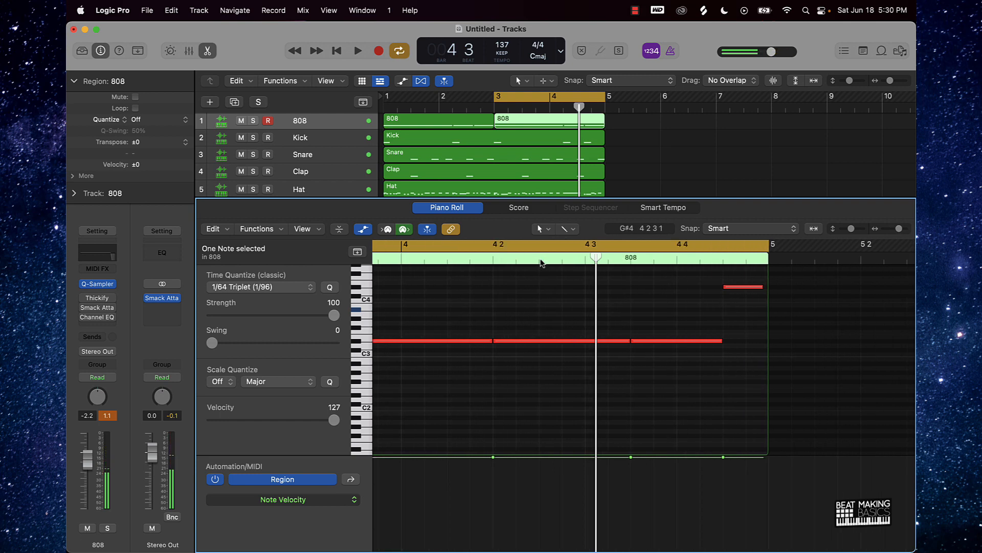
left_click(541, 259)
left_click(563, 341)
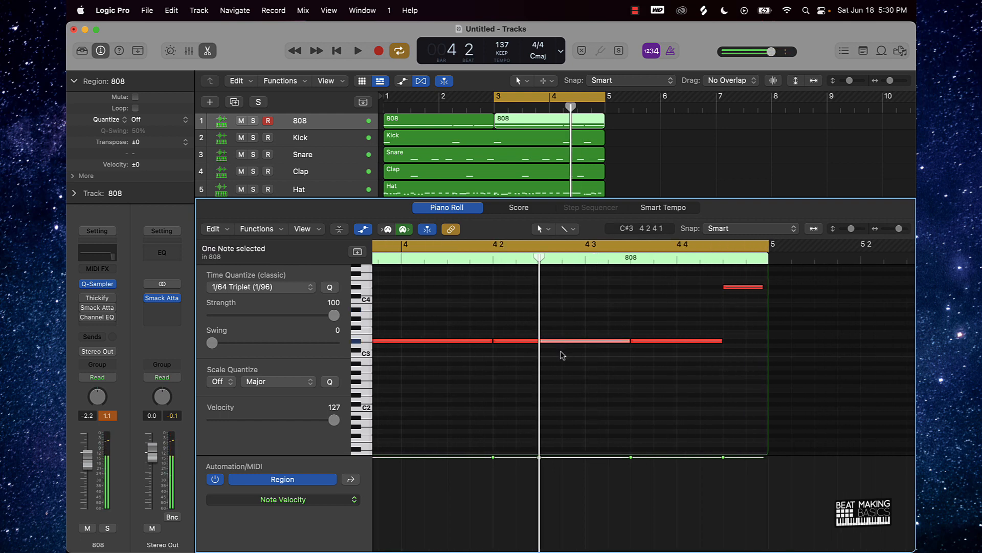
key("space")
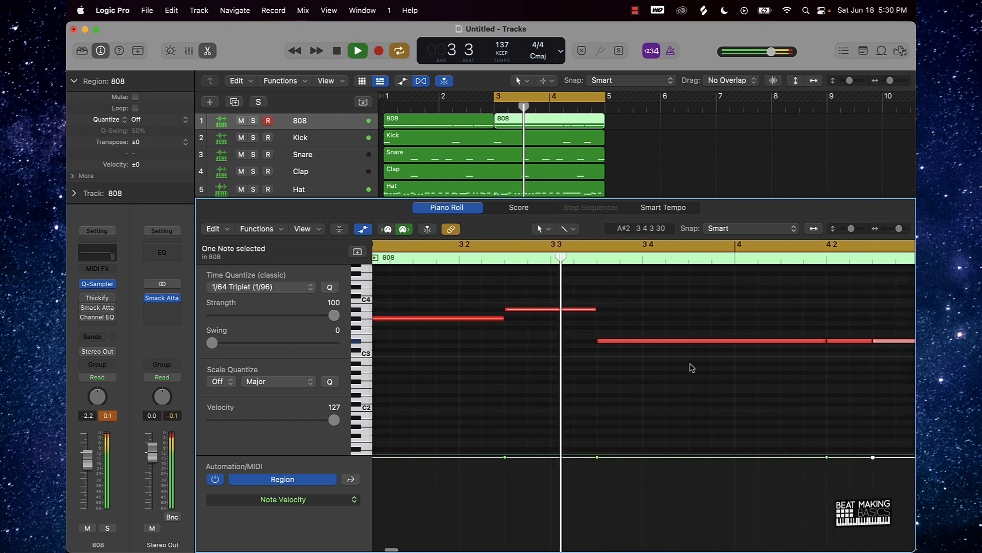
Step: Lower the last note of the second 808 region to A#3 and play bars 3 and 4
key("space")
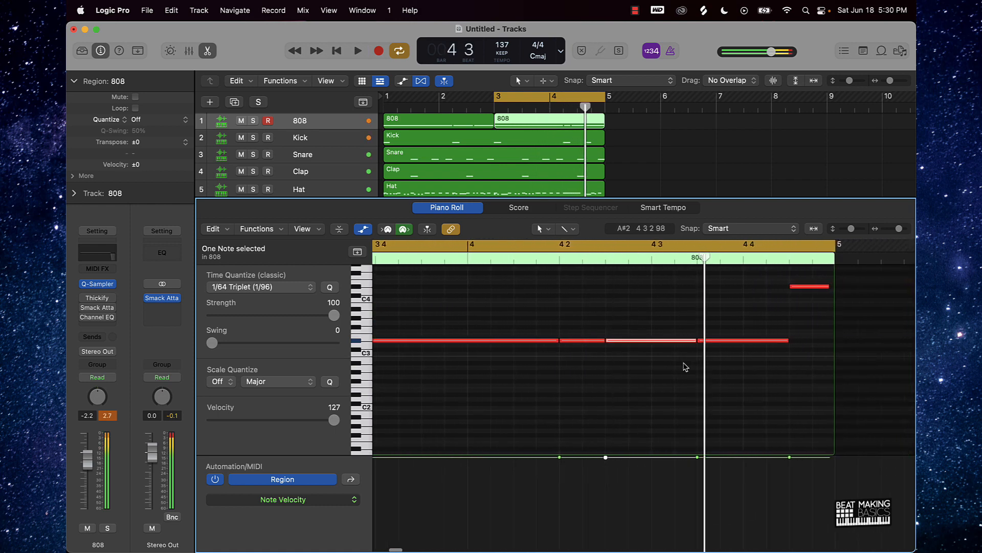
left_click(515, 259)
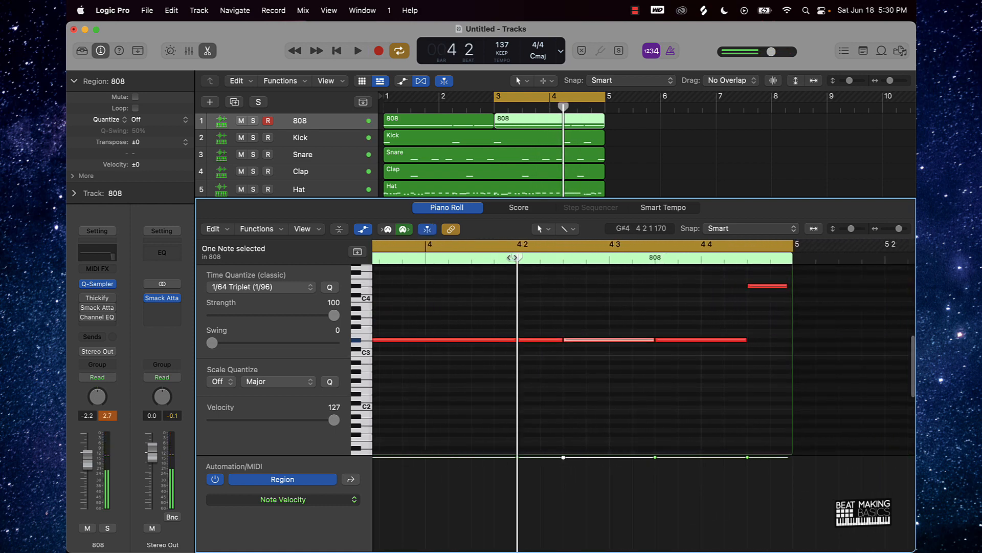
key("space")
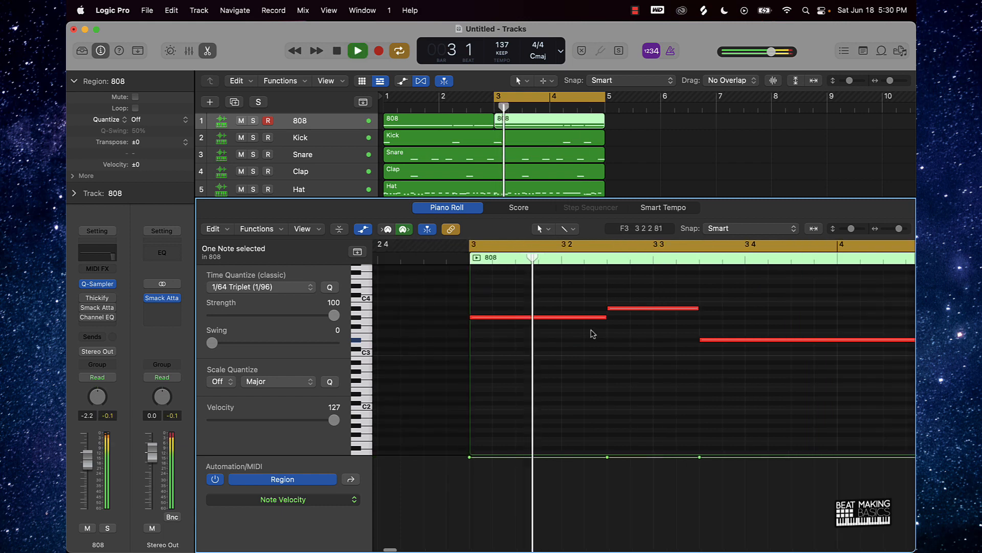
scroll(591, 333, "down", 5)
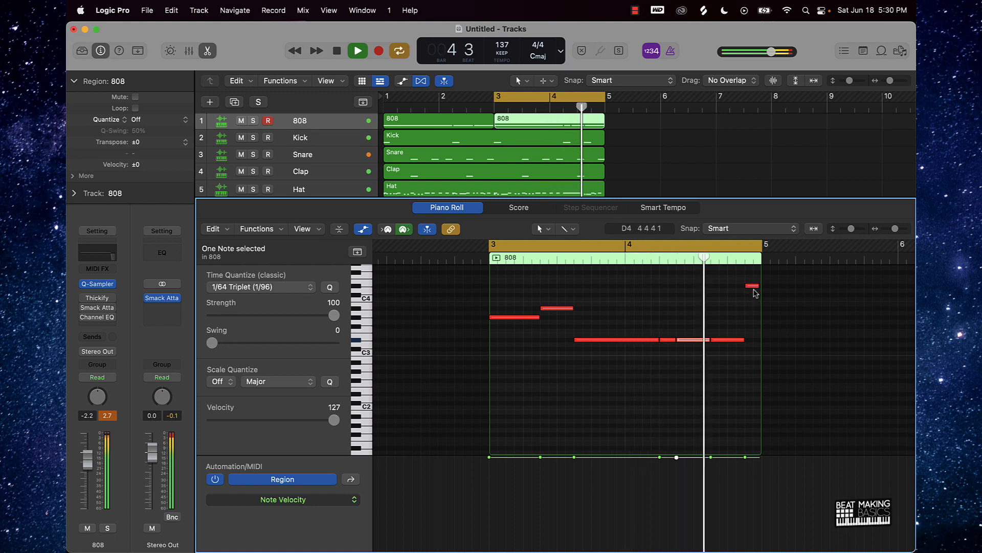
key("space")
left_click_drag(753, 286, 754, 309)
key("space")
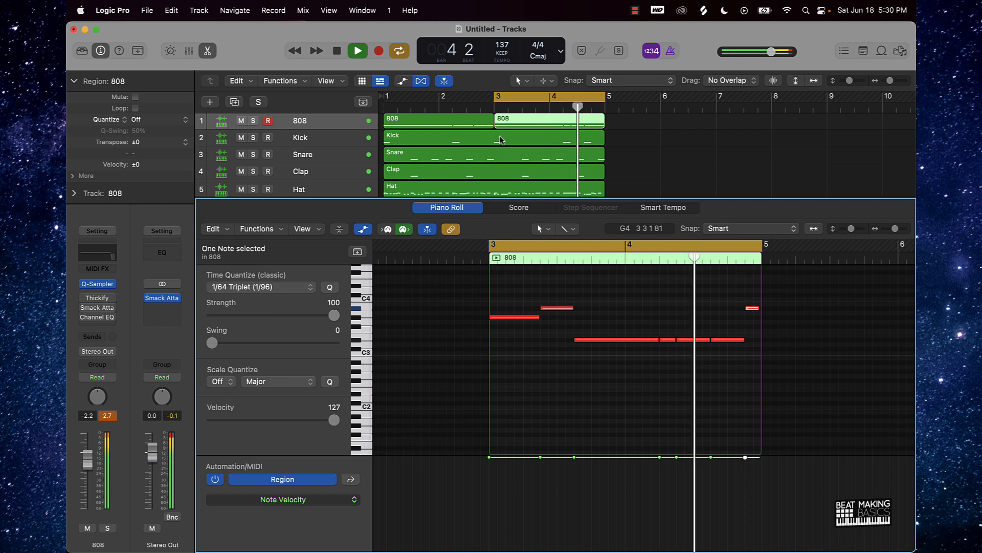
Step: Extend the cycle range back to bar 1 to cover all four bars, play the loop, and deselect the 808 region
key("space")
left_click_drag(502, 95, 387, 96)
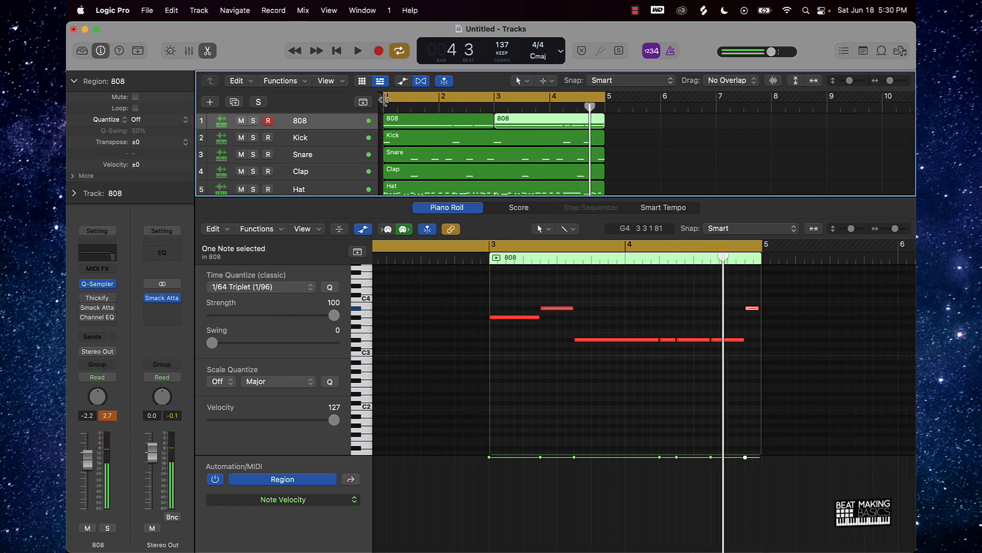
key("space")
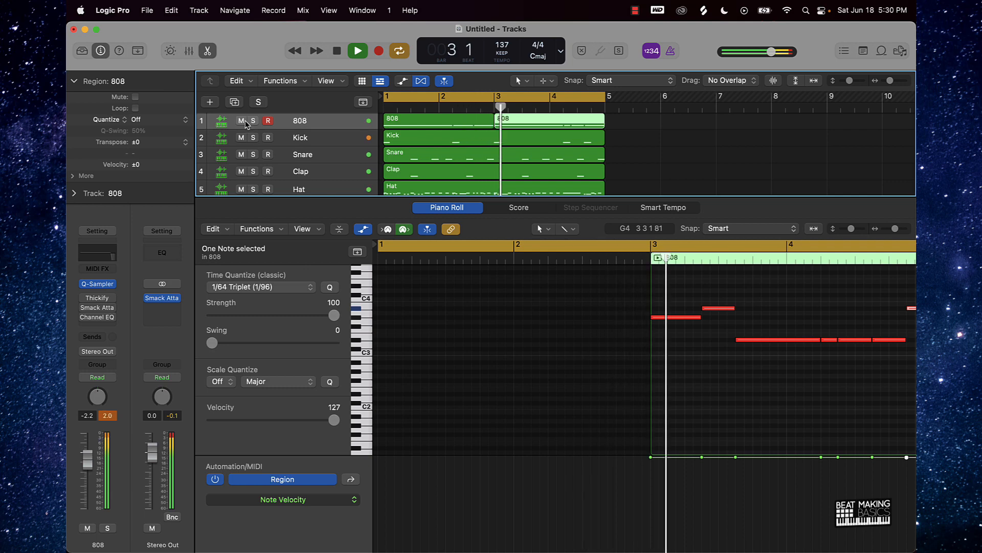
left_click(621, 125)
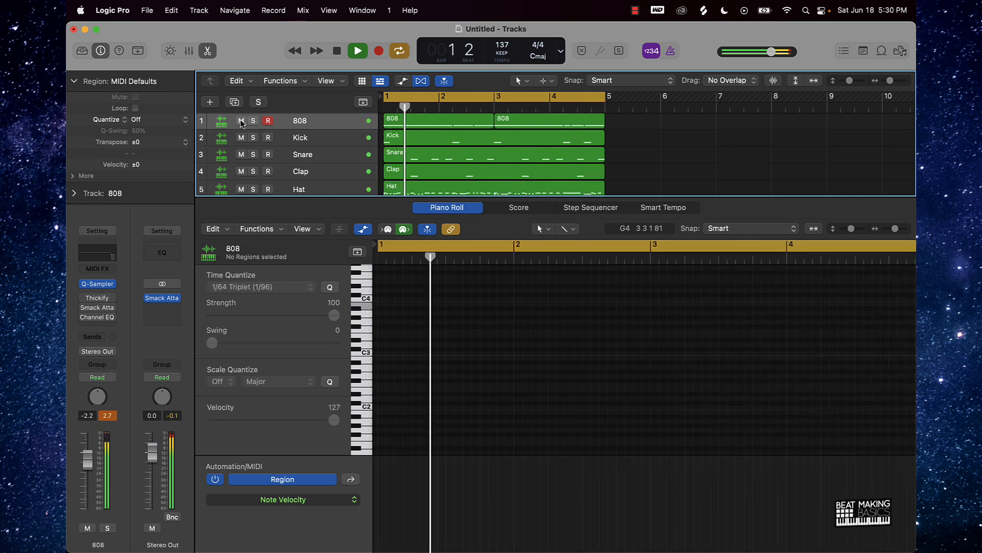
Step: Close the note editor, stop playback, and mute the 808 and Melody tracks
key("e")
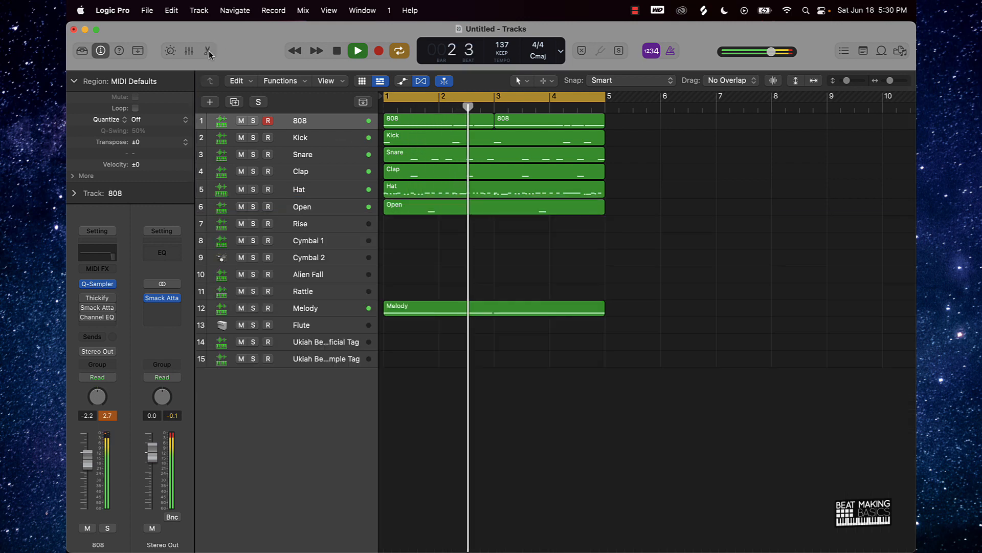
key("space")
left_click(241, 121)
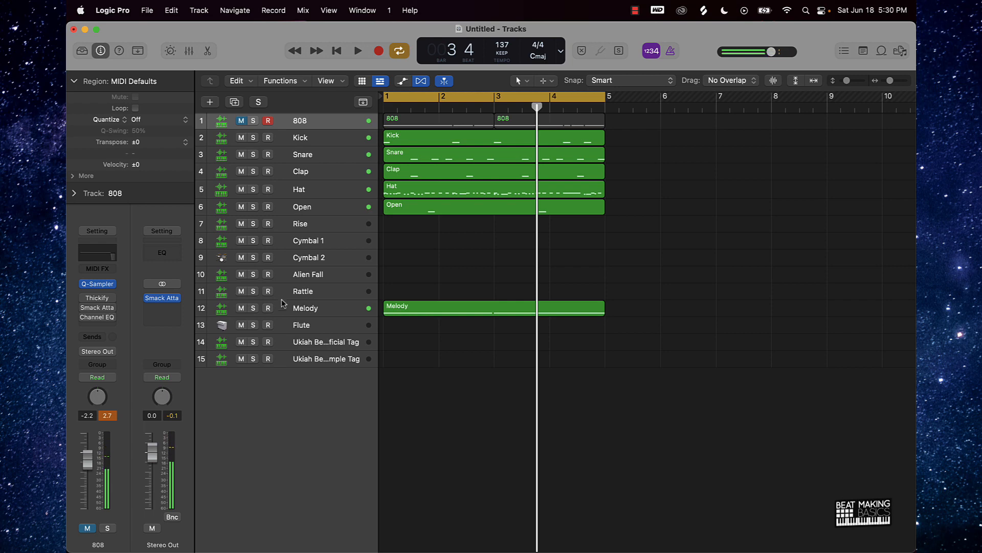
left_click(242, 308)
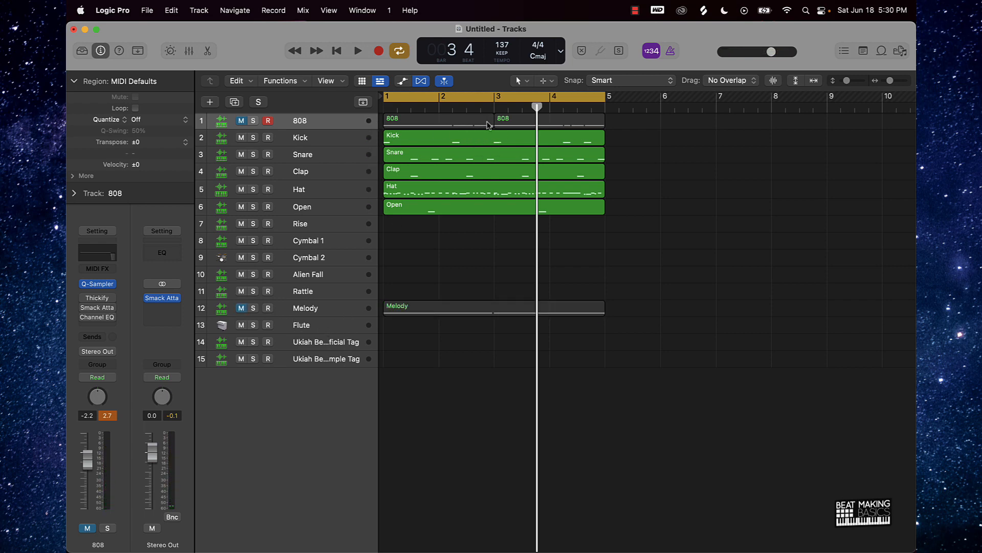
Step: Duplicate the Melody track without its region, load Cloudy Trap Loops - Melody 16.wav into its Quick Sampler, and set playback to Forward
left_click(312, 312)
key("super+d")
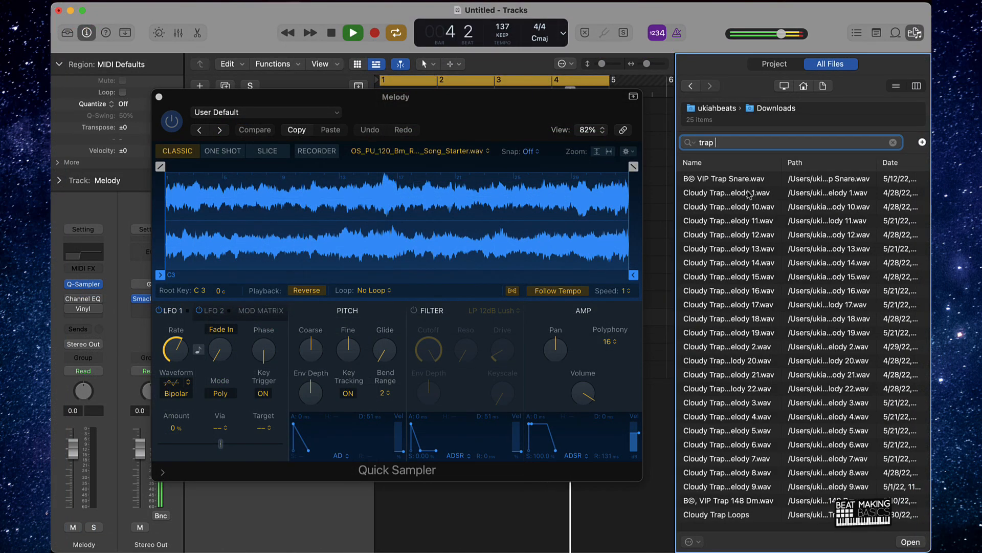
left_click_drag(737, 296, 333, 217)
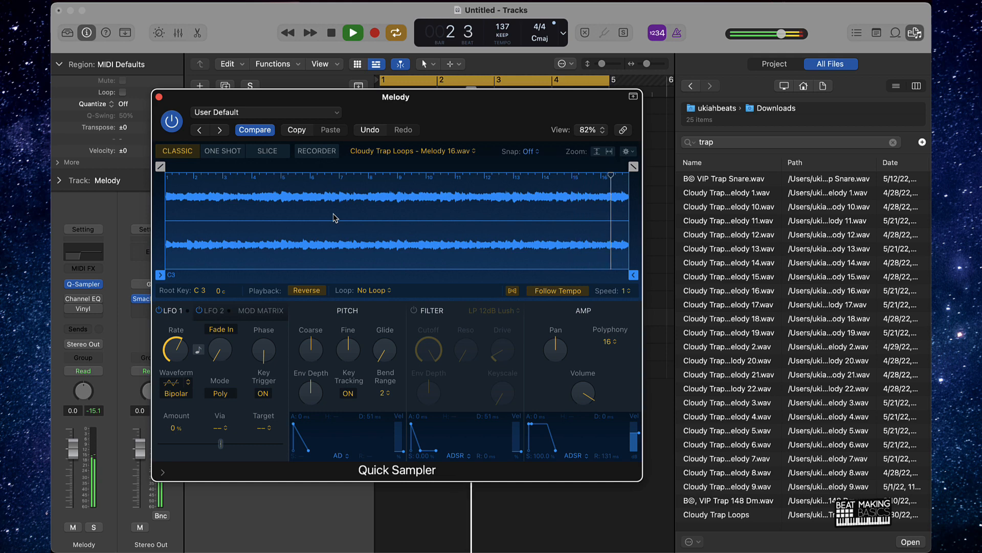
left_click(308, 290)
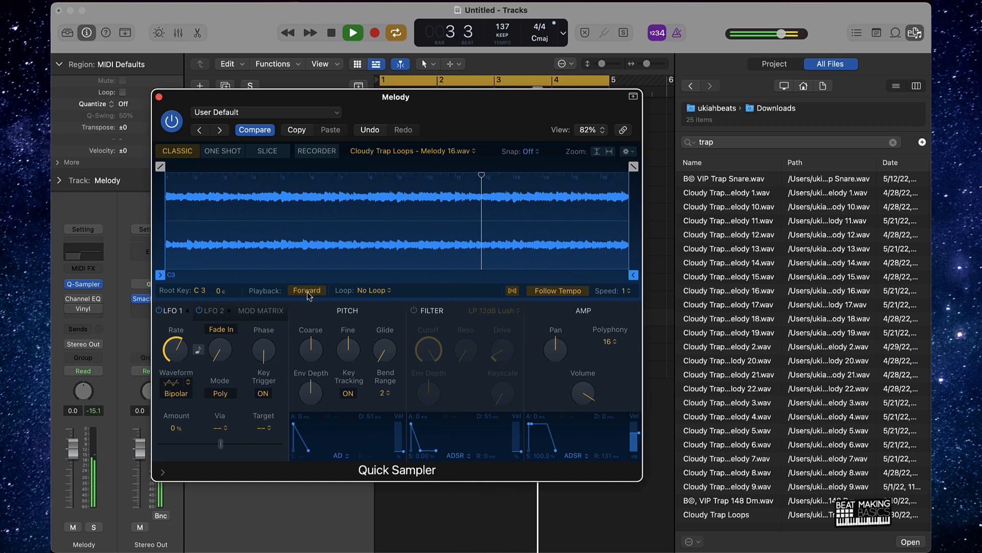
Step: Try Cloudy Trap Loops Melody 17, 22, 5 and 9 in the new Melody track's Quick Sampler while the drums loop
left_click_drag(741, 305, 314, 226)
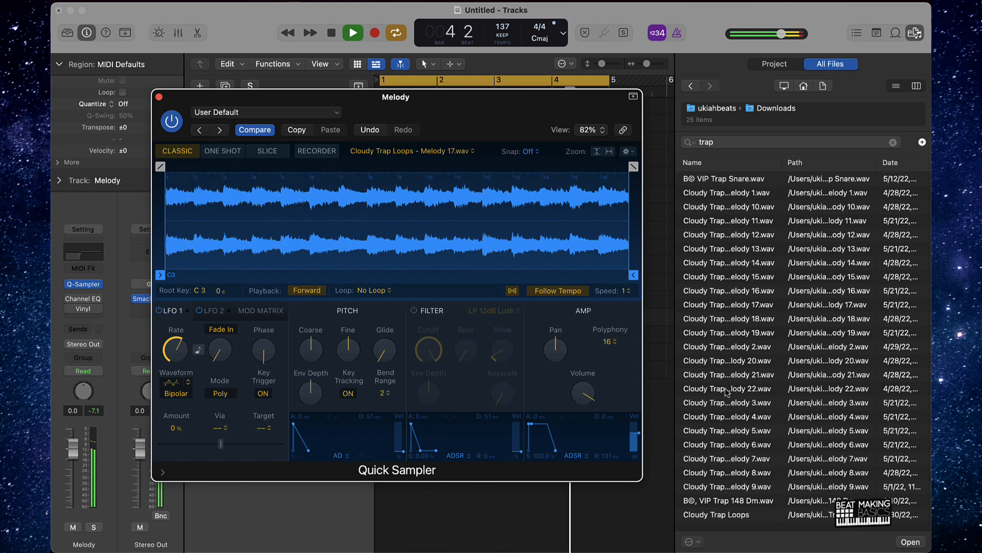
left_click_drag(726, 392, 329, 244)
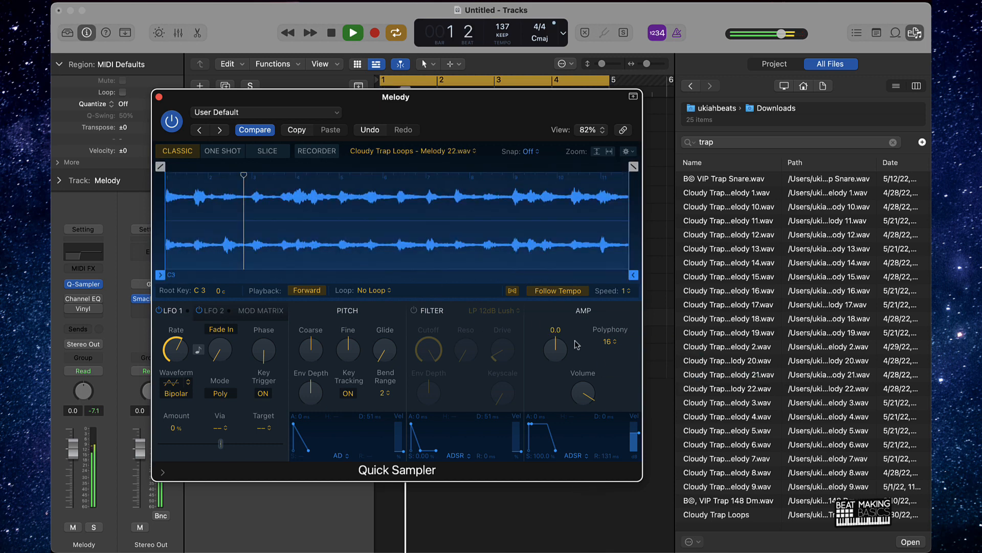
left_click_drag(747, 436, 287, 277)
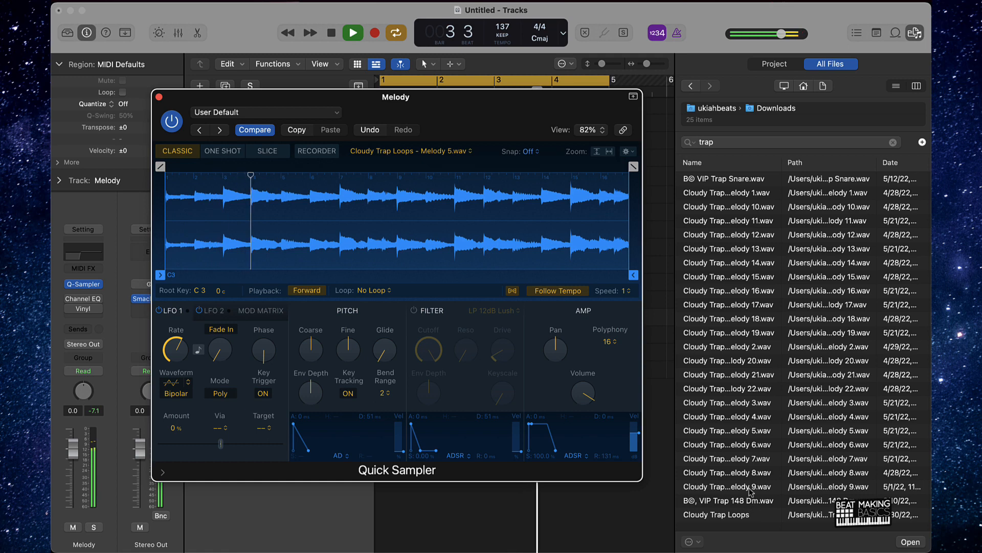
left_click_drag(750, 490, 332, 255)
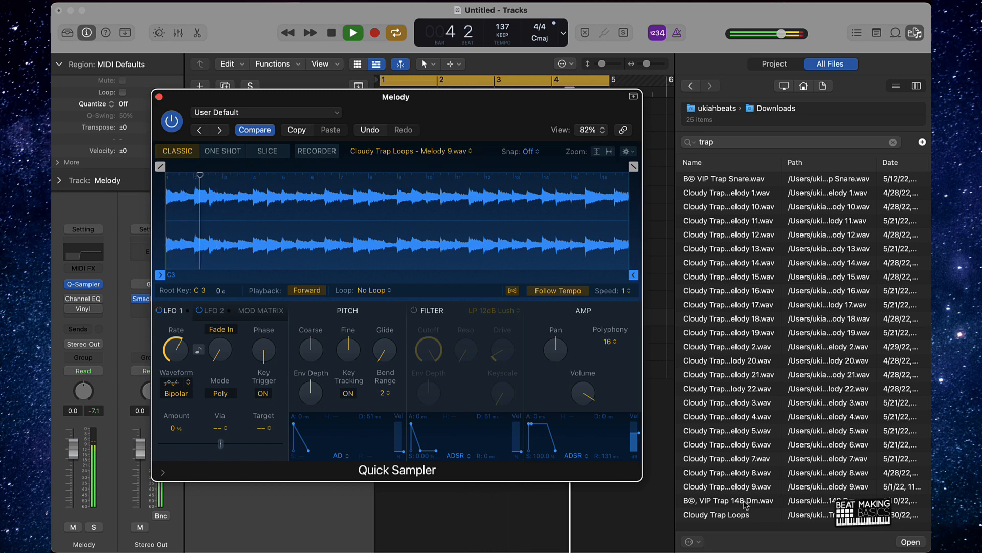
Step: Load VIP Trap 148 Dm.wav into the Quick Sampler and record a four-bar region on the second Melody track
left_click_drag(745, 504, 307, 249)
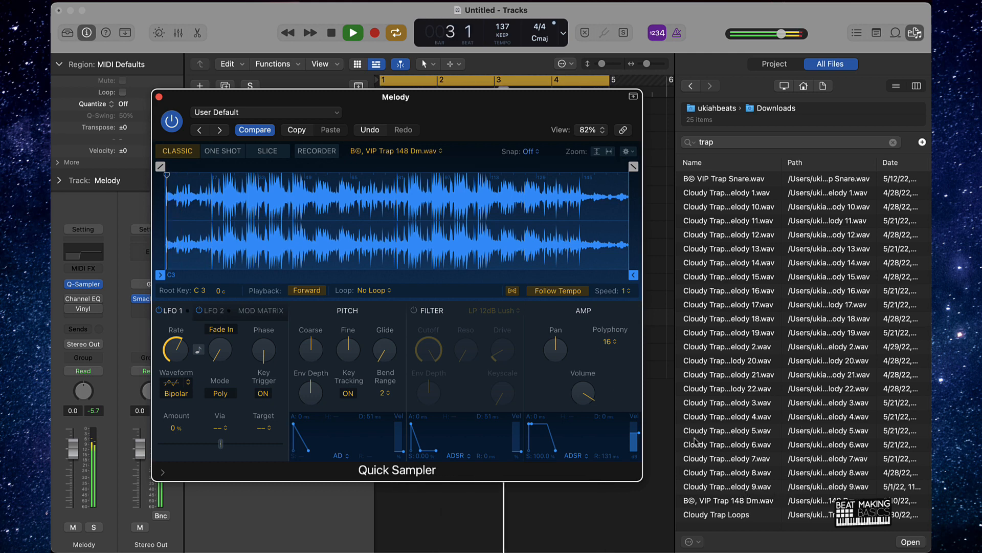
left_click(159, 97)
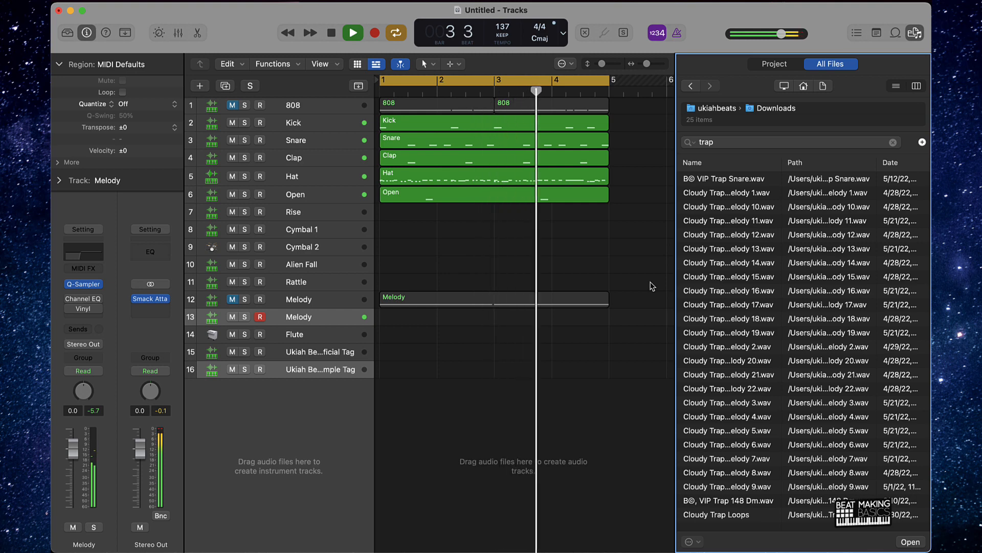
key("r")
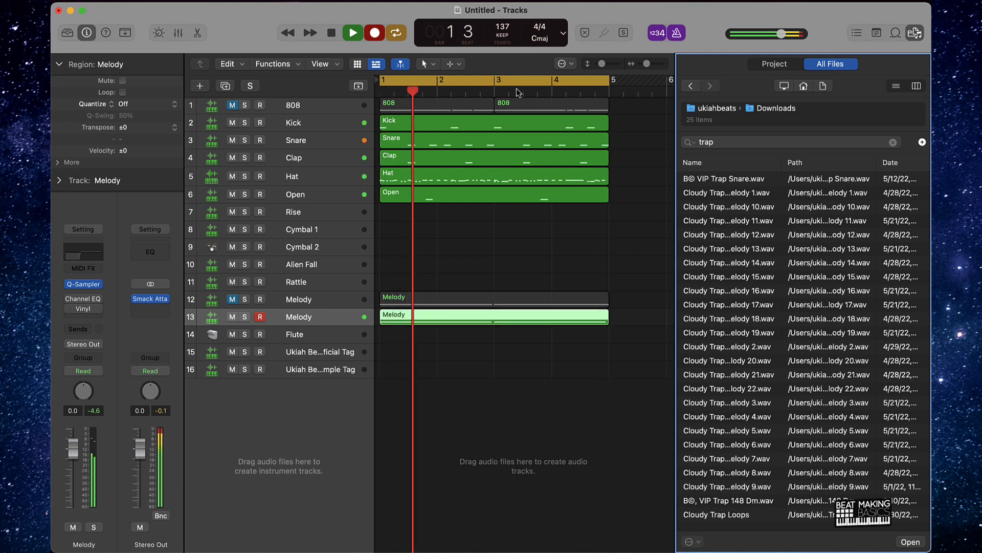
left_click(375, 33)
Step: Select both notes of the newly recorded Melody region in the Piano Roll, stop playback, and close the editor
double_click(530, 328)
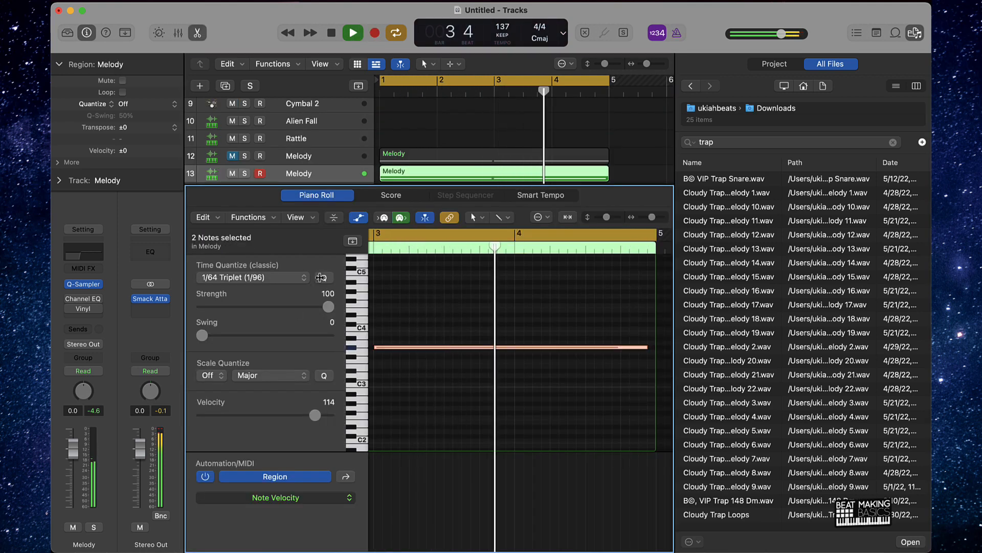
key("space")
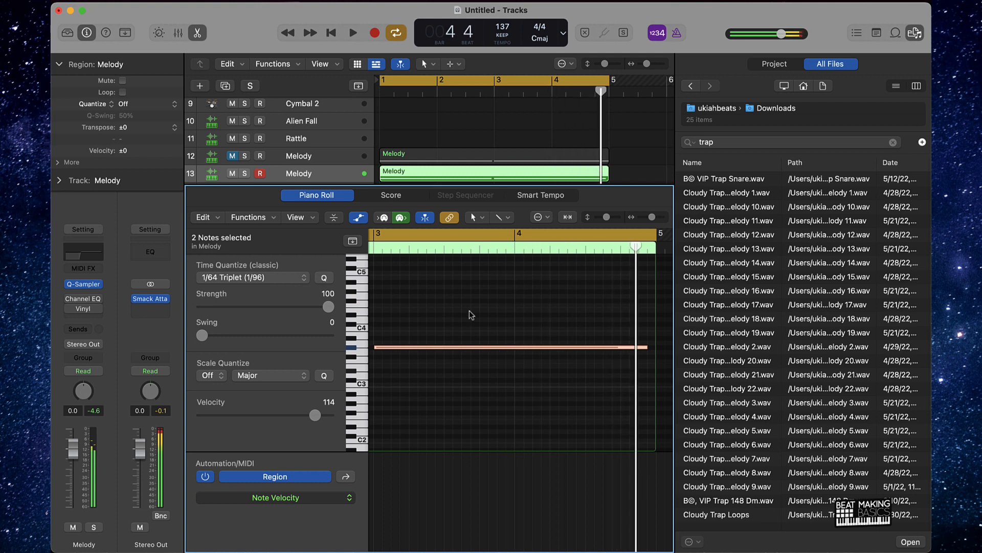
key("e")
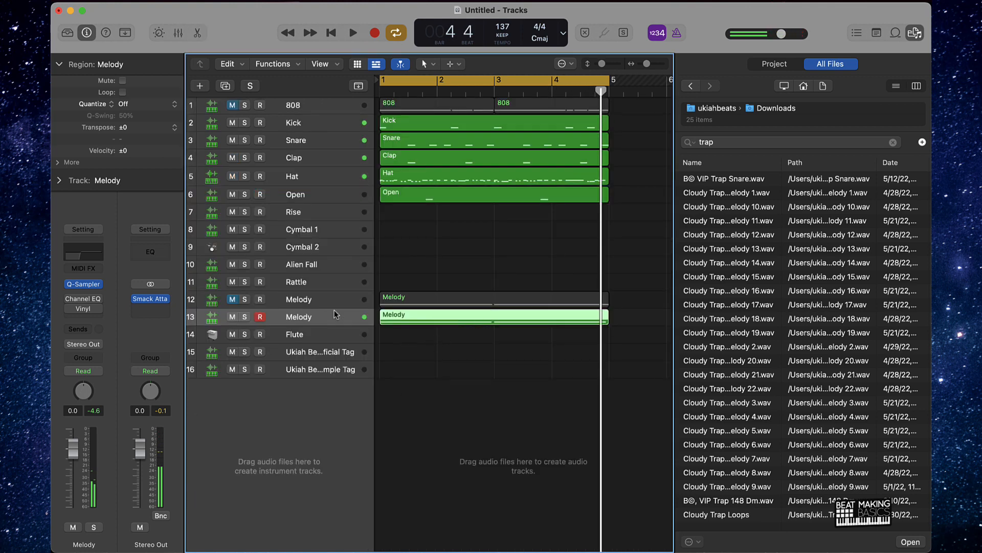
Step: Mute the second Melody track and duplicate it as a third, empty Melody track
left_click(231, 319)
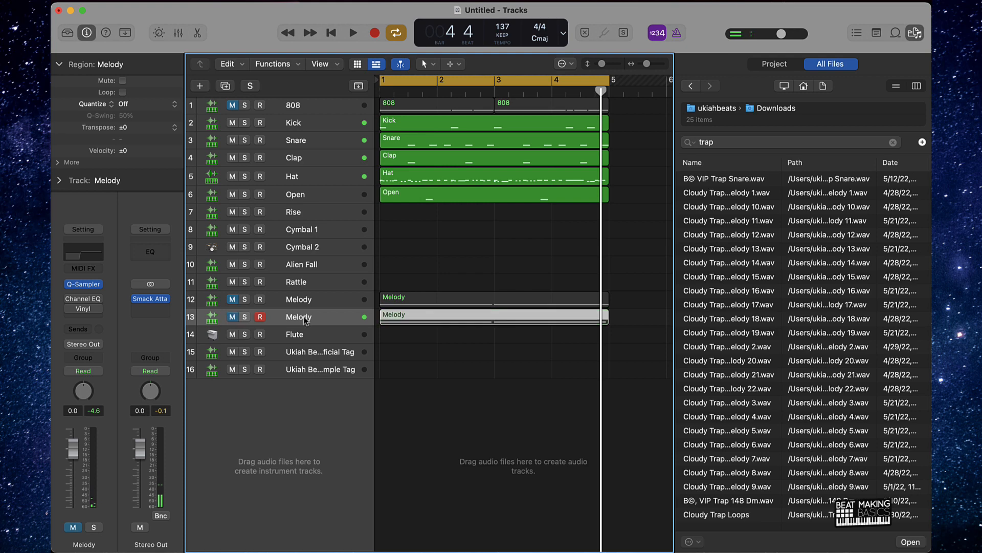
key("super+d")
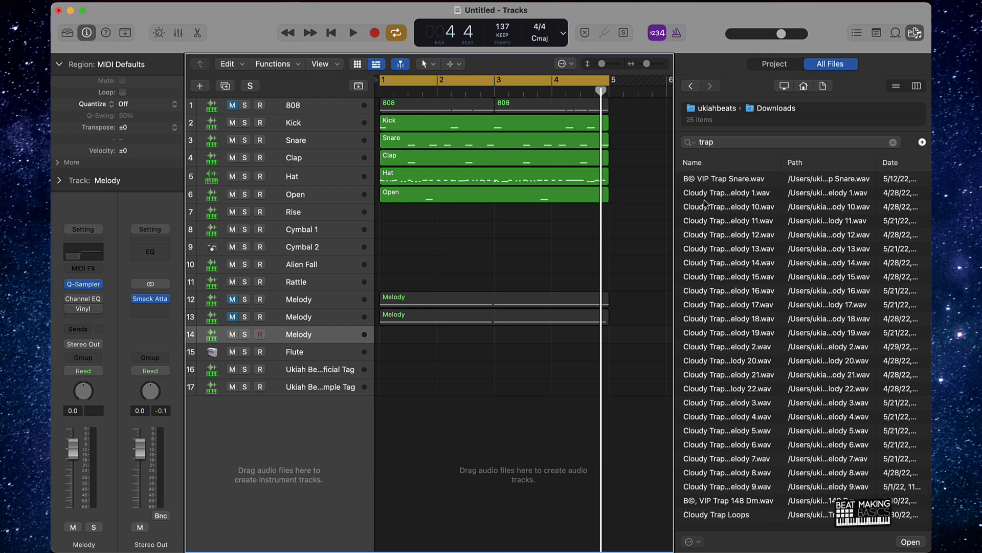
Step: Load Cloudy Trap Loops - Melody 7.wav from the Cloudy Trap Loops folder into the third Melody track's Quick Sampler, with playback set to Reverse
left_click(725, 517)
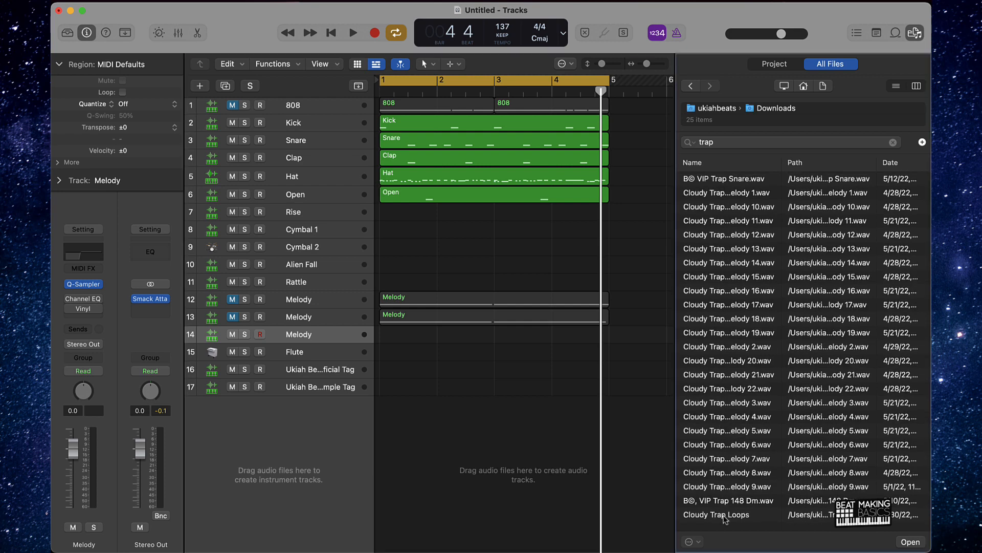
double_click(725, 517)
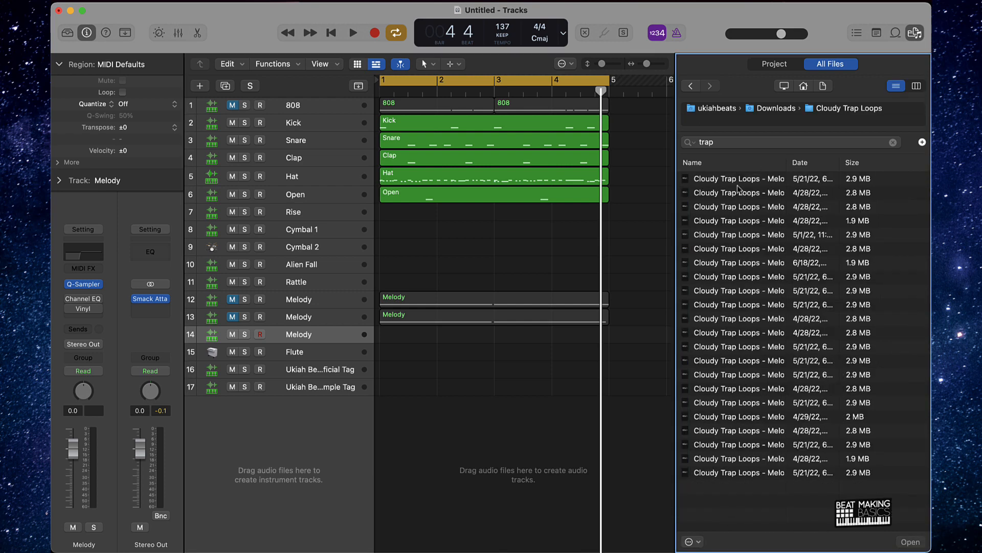
left_click(85, 284)
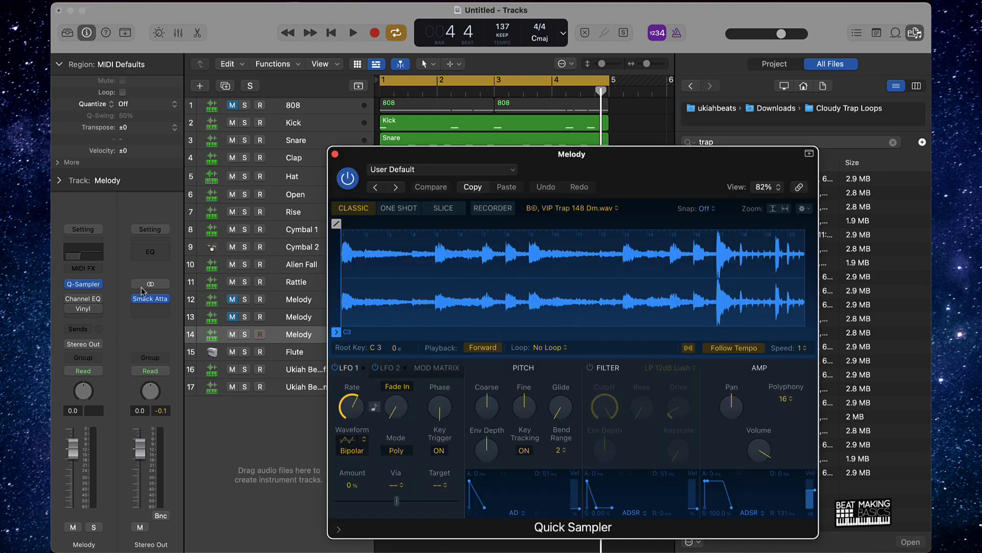
left_click_drag(672, 169, 337, 26)
left_click_drag(770, 364, 146, 148)
left_click_drag(308, 10, 812, 114)
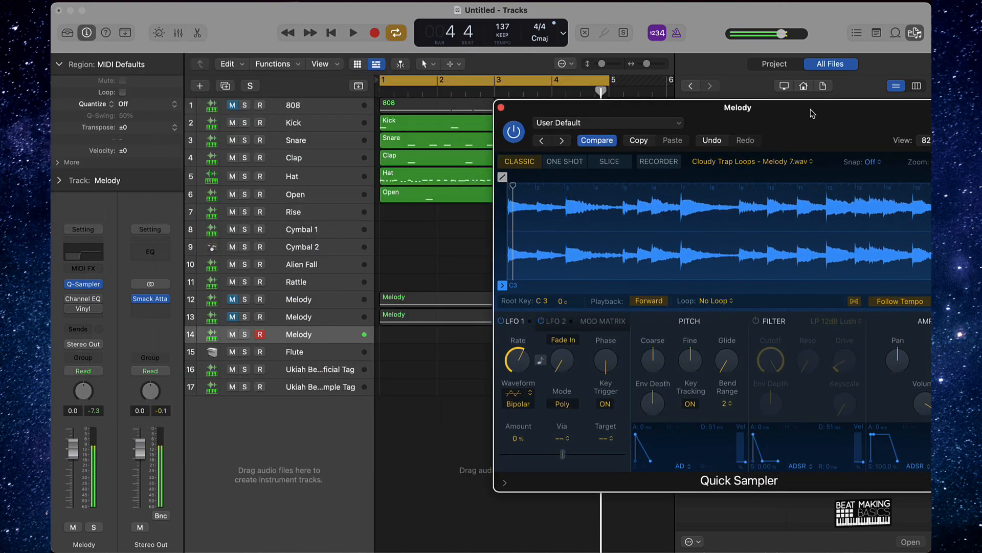
left_click_drag(829, 132, 698, 108)
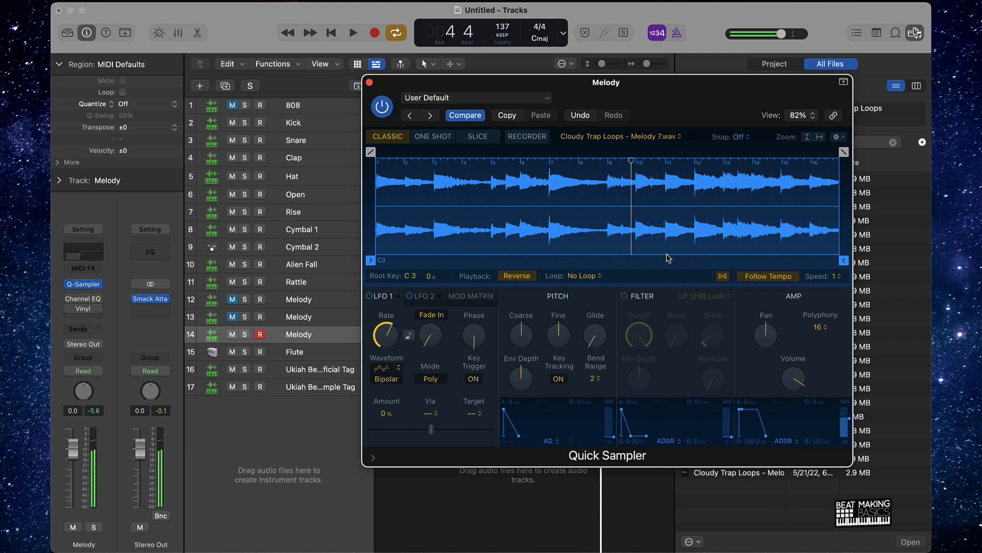
left_click(370, 83)
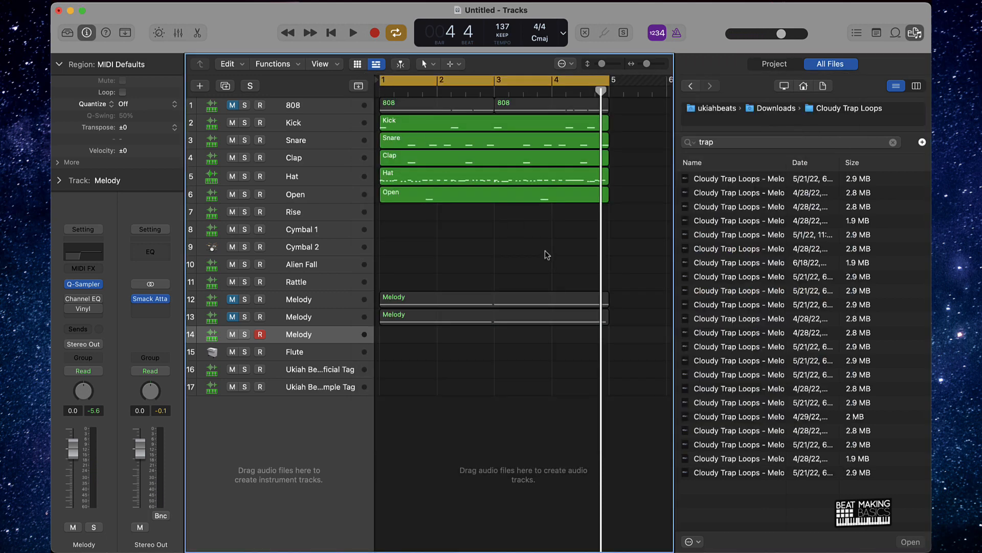
Step: Record two sustained notes over the four bars on the third Melody track, and select and play them in the Piano Roll
key("r")
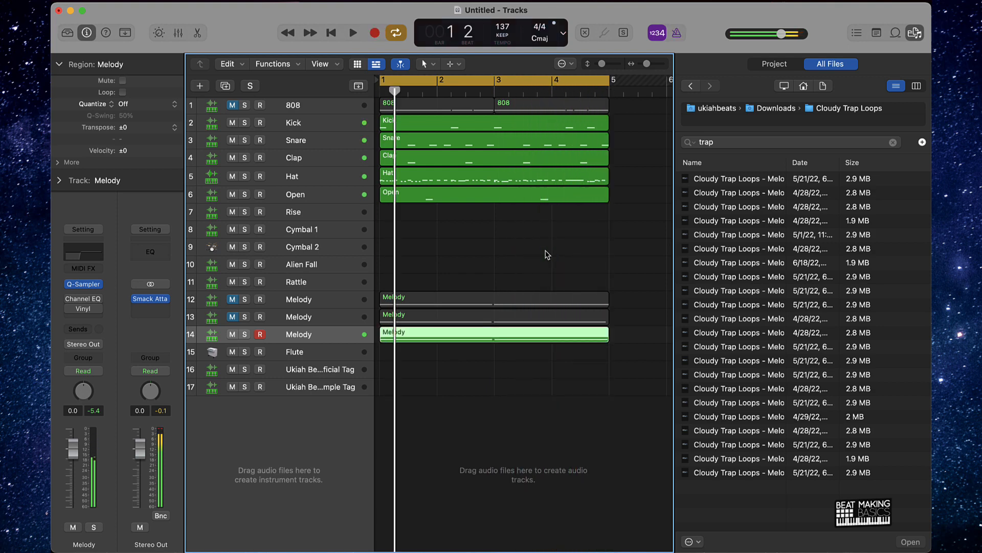
key("e")
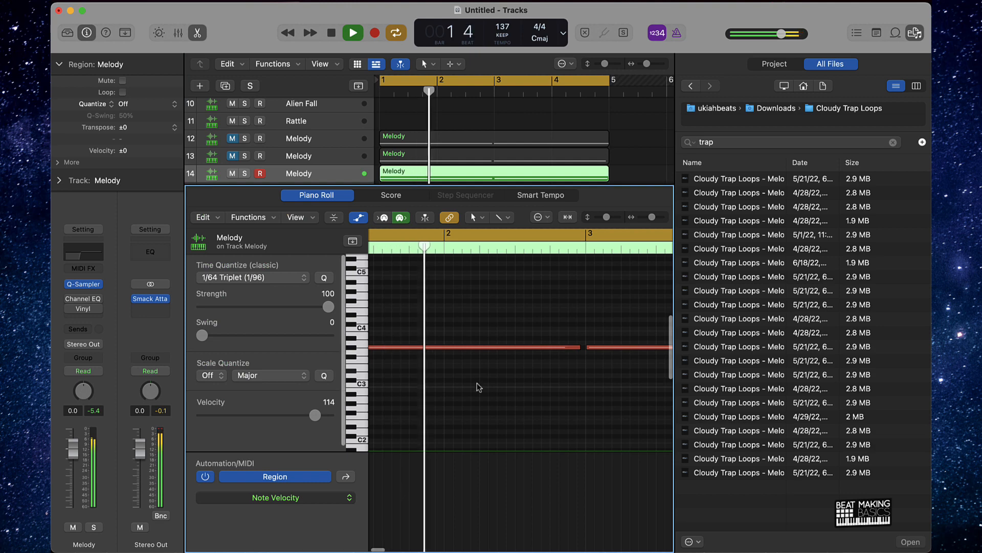
key("space")
key("super+a")
key("space")
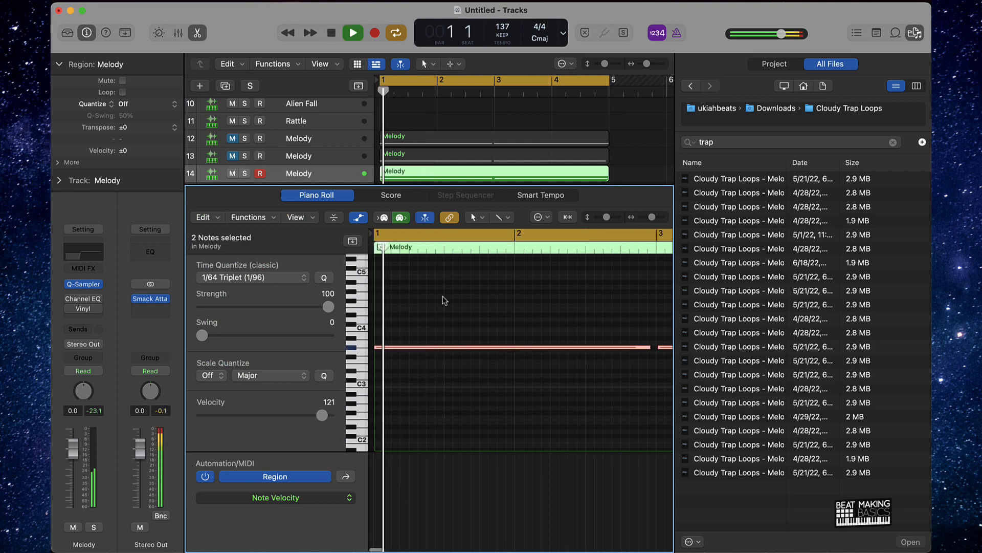
key("e")
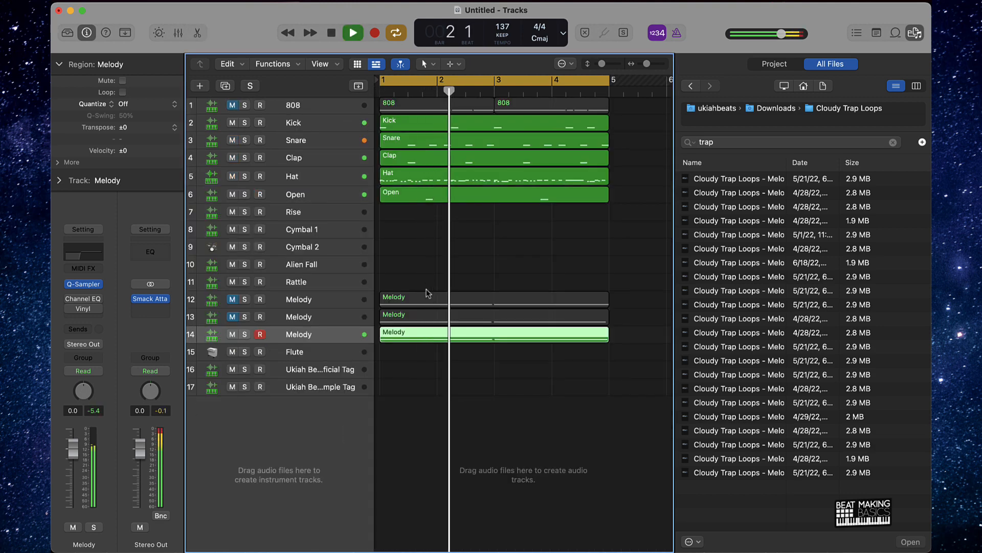
key("space")
Step: Duplicate the 808 track without its regions and open the Piano Roll for the new track
left_click(307, 105)
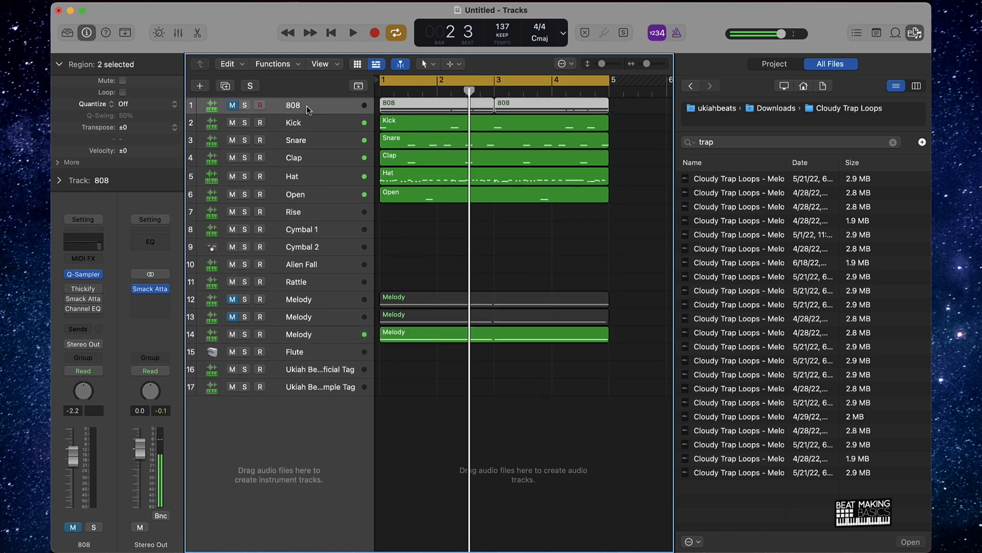
key("super+d")
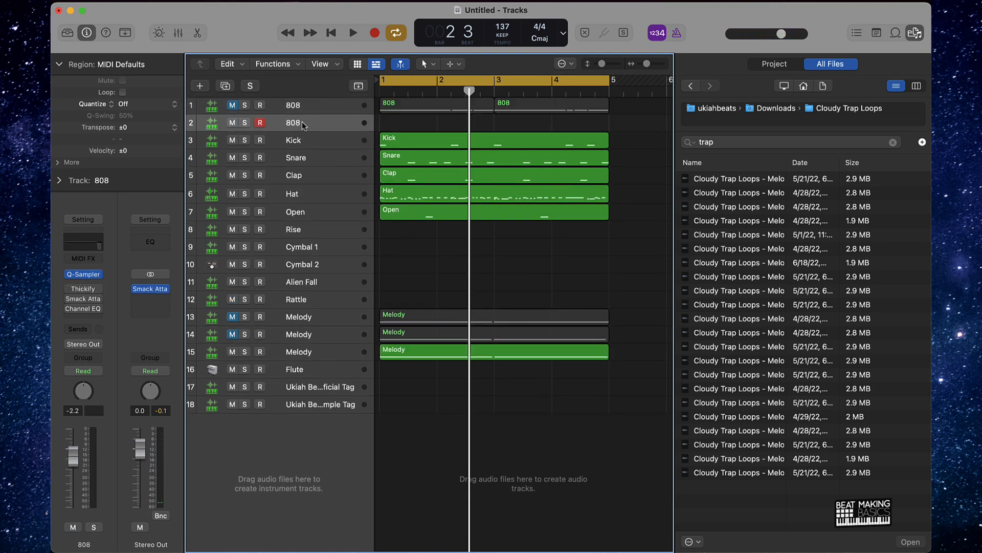
key("e")
scroll(439, 352, "down", 3)
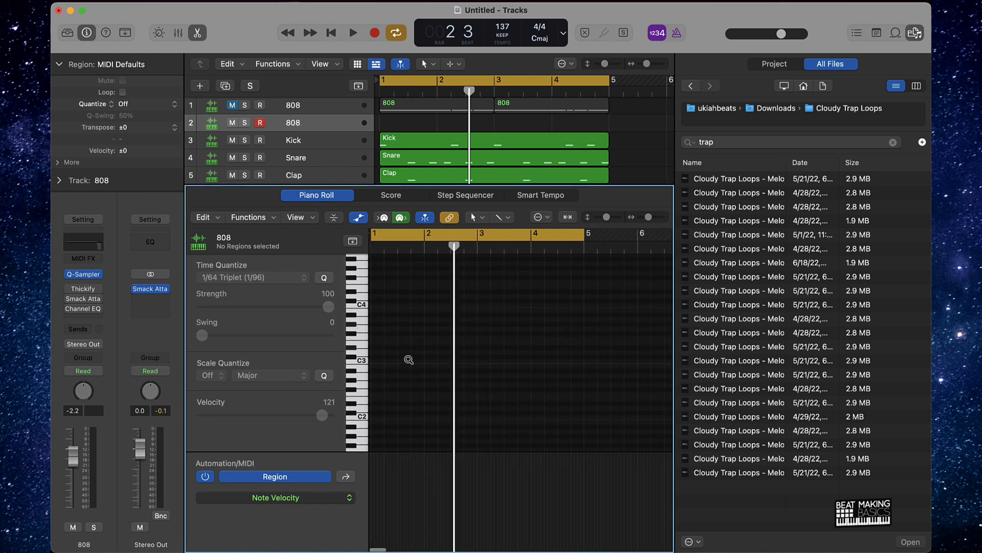
Step: Audition 808 pitches around C3 on the new track and play the loop to match them with the reversed melody
left_click(364, 361)
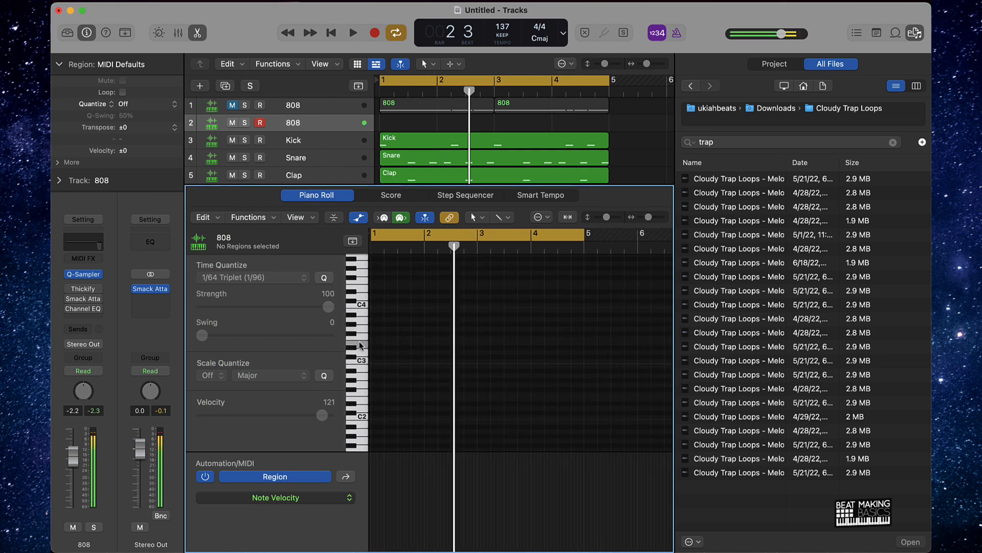
left_click(353, 347)
key("space")
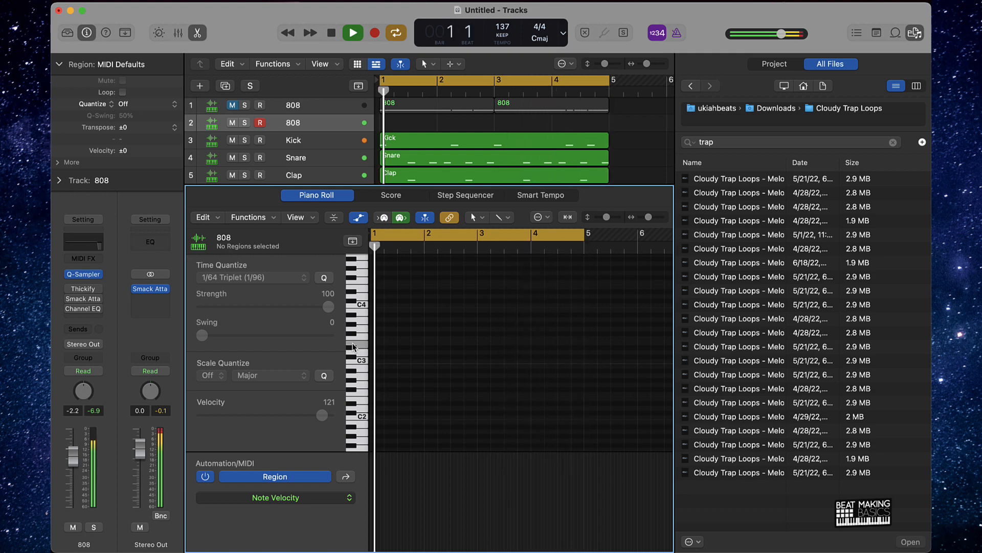
key("space")
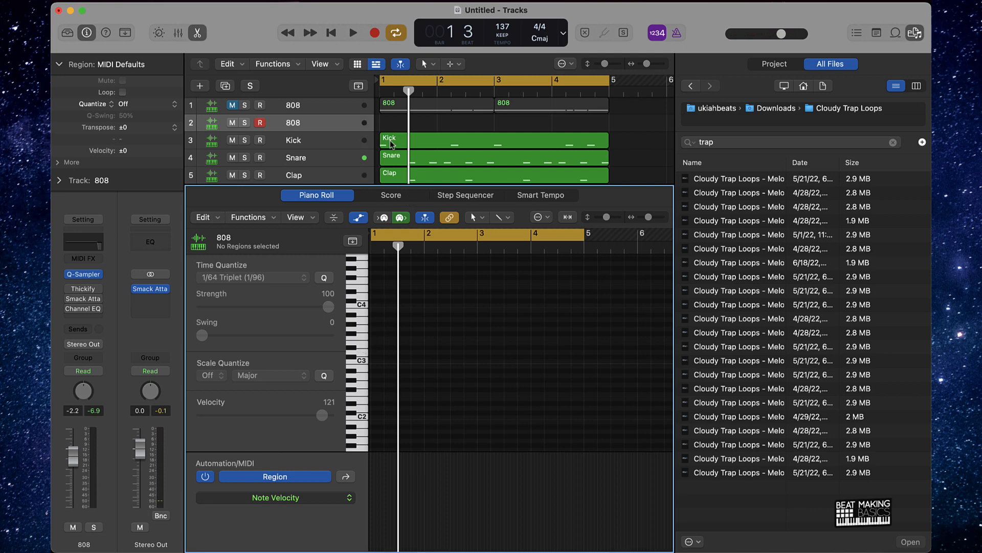
Step: Copy the four-bar Kick region onto the second 808 track to use its rhythm for the new bass line
left_click(411, 145)
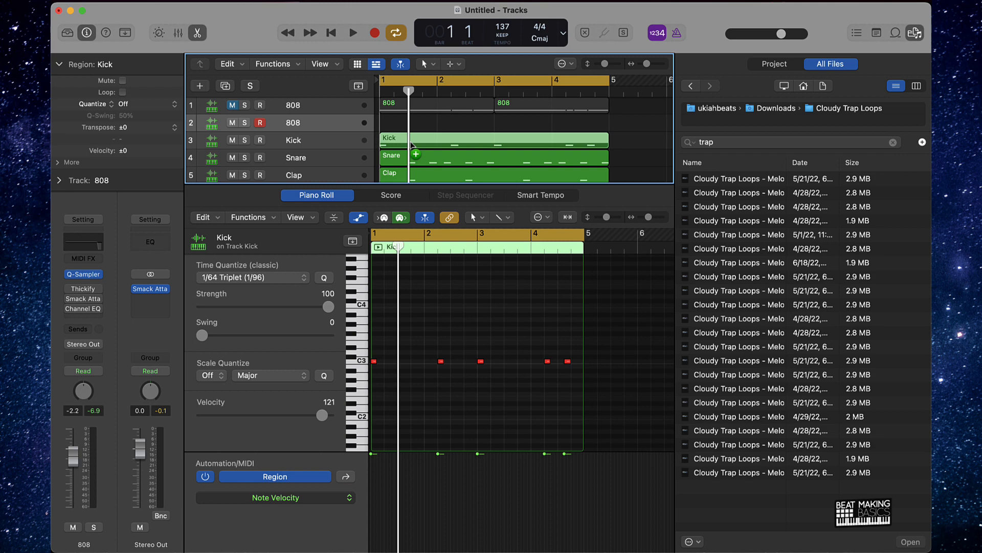
left_click_drag(412, 145, 409, 127)
left_click(449, 325)
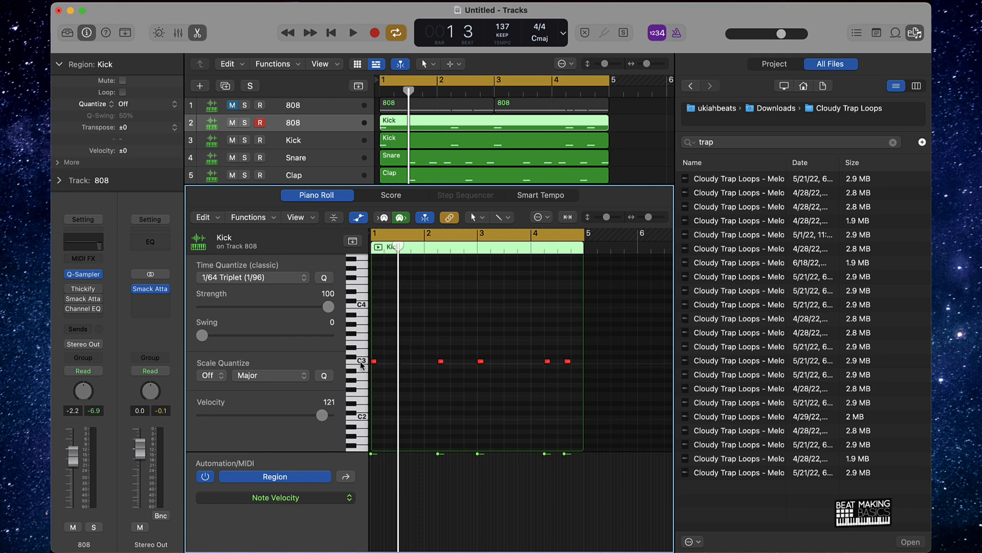
Step: Transpose all the C3 notes in the copied region up to E3 and play the loop
left_click(361, 361)
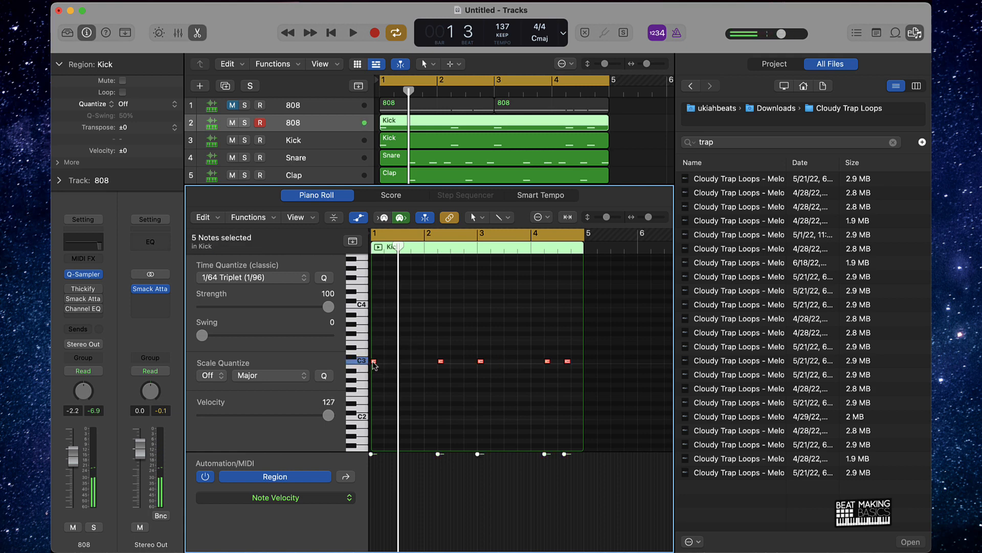
key("super+Right")
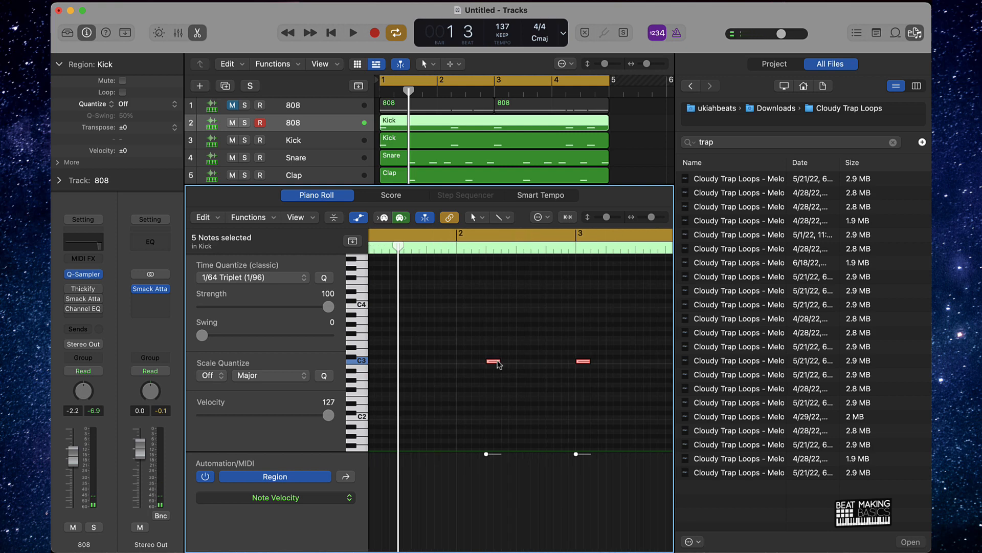
left_click_drag(497, 361, 495, 347)
key("space")
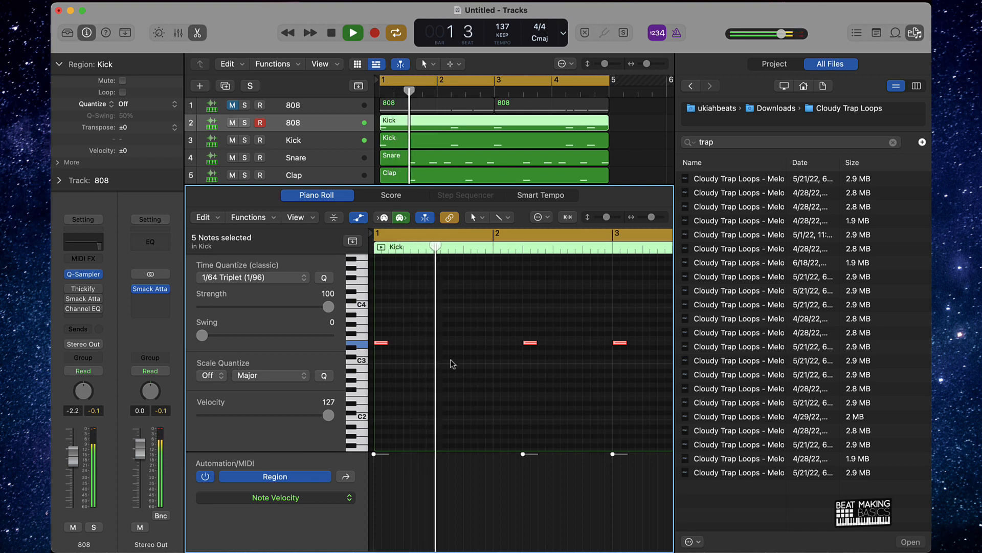
key("space")
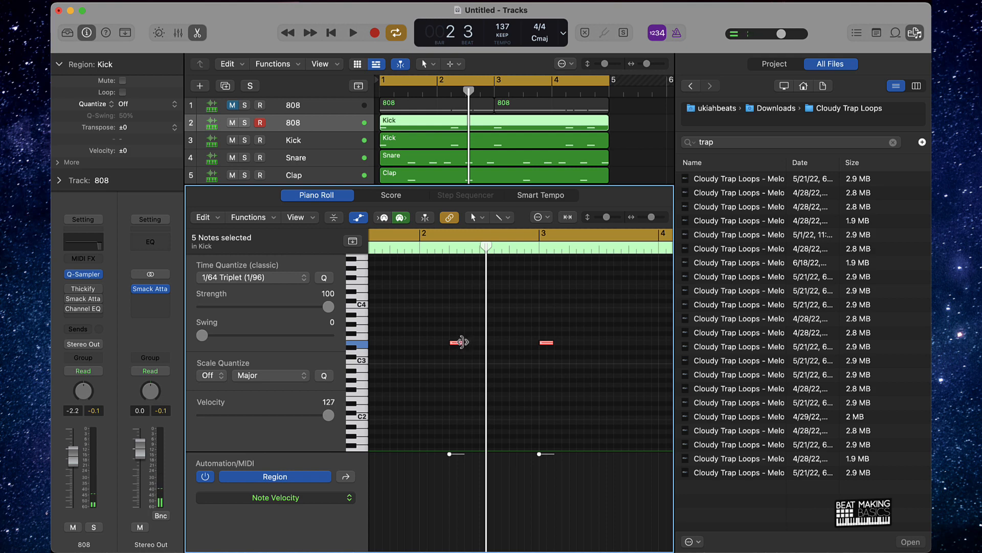
Step: Lengthen all the copied 808 notes together to about one and a half beats each and play the loop
left_click_drag(460, 341, 496, 342)
key("space")
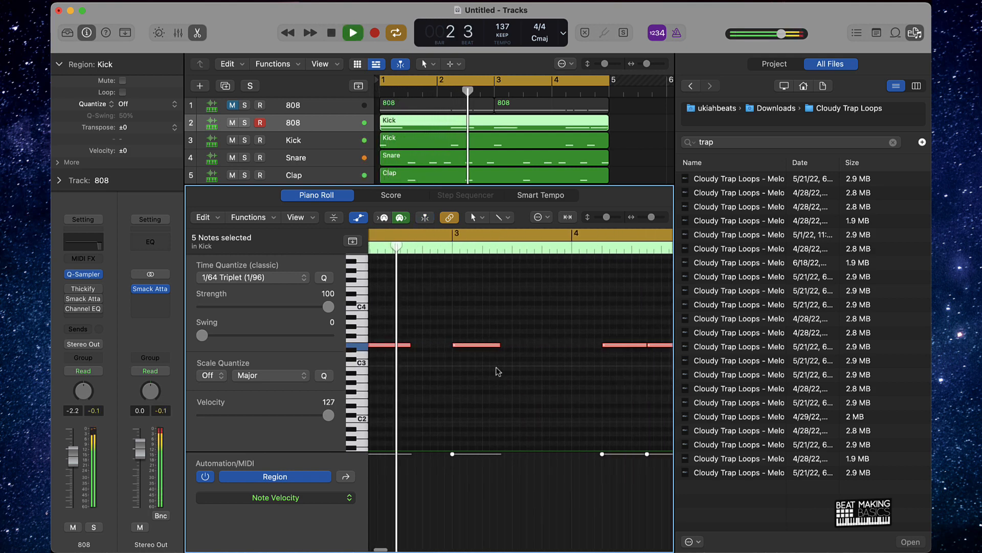
scroll(496, 367, "right", 4)
scroll(496, 368, "left", 1)
left_click(598, 377)
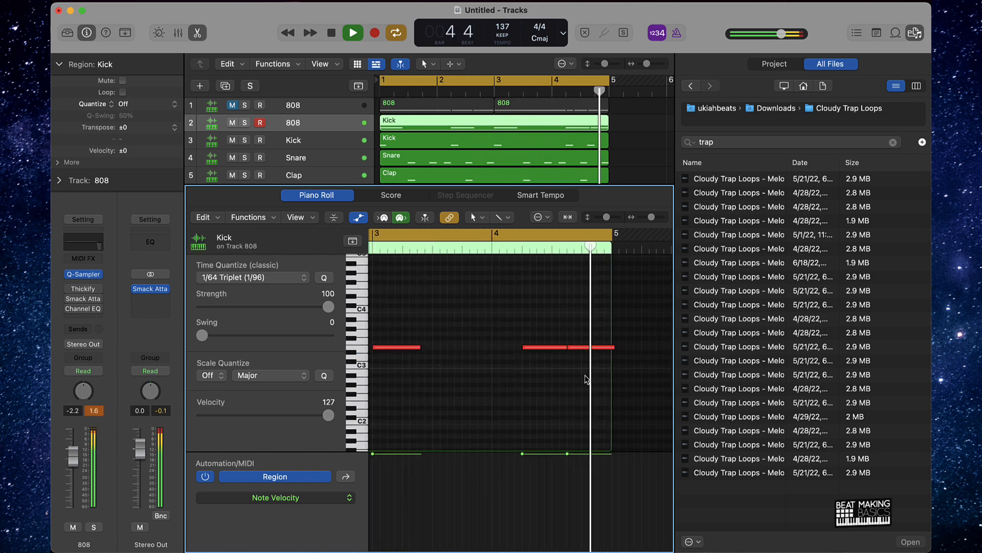
Step: Lower the last 808 note in bar 4 from E3 to B2 and play the loop
key("space")
left_click_drag(579, 347, 586, 374)
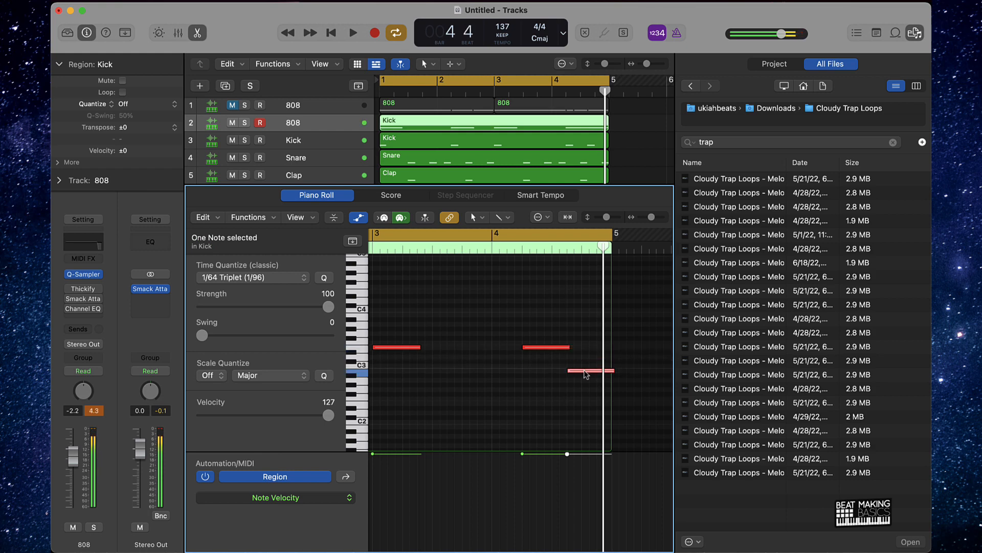
left_click(581, 385)
key("space")
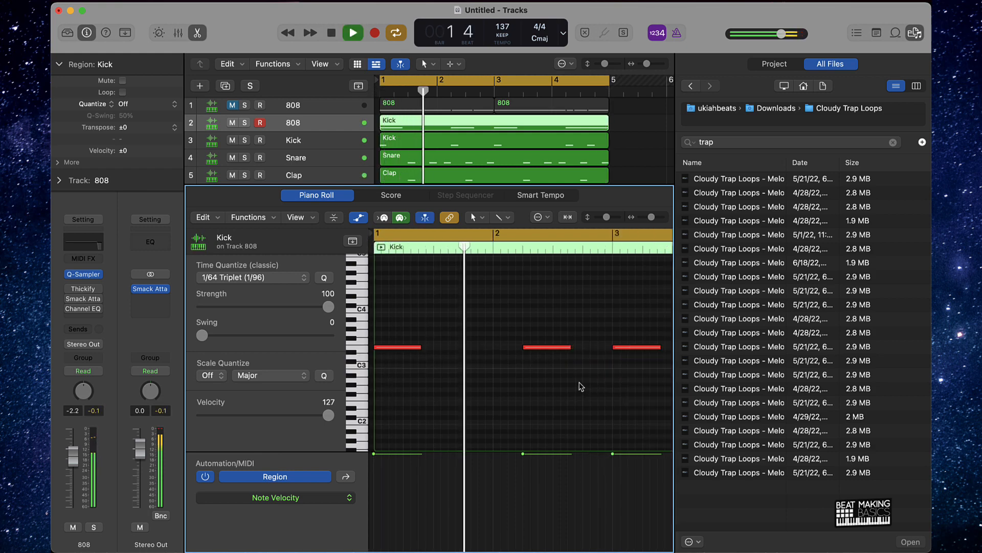
Step: Hide the file browser, set the last 808 note's velocity to 112, and close the Piano Roll
left_click(915, 33)
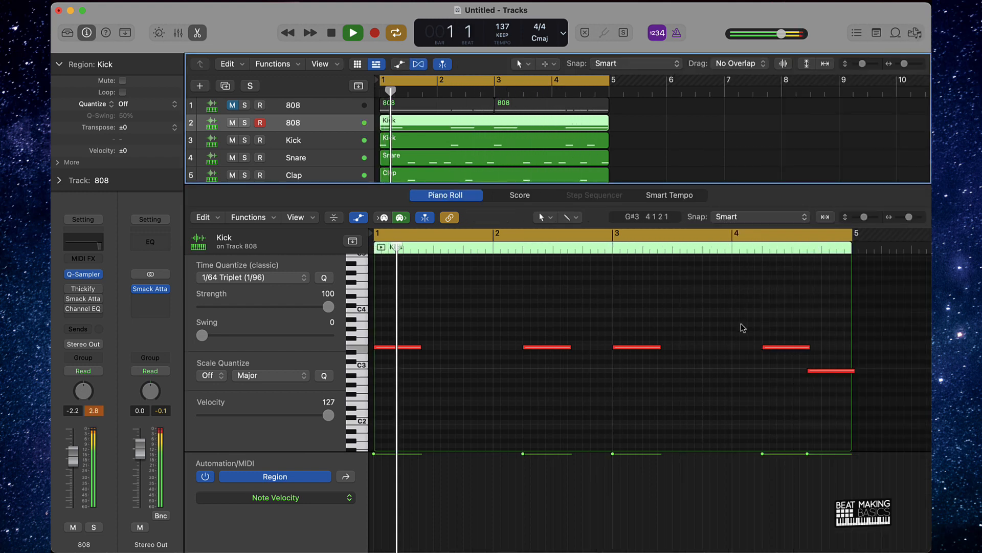
left_click_drag(808, 455, 806, 490)
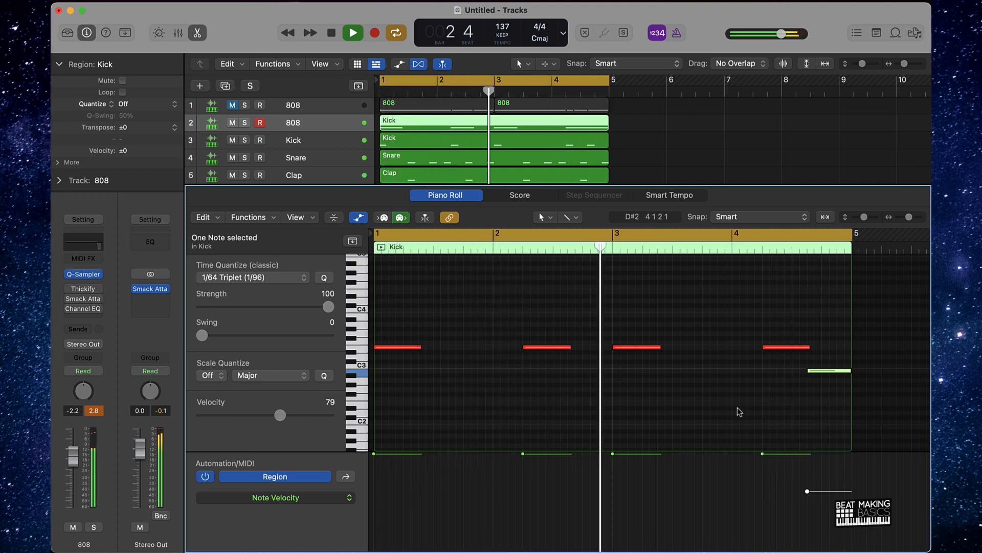
left_click_drag(808, 490, 809, 468)
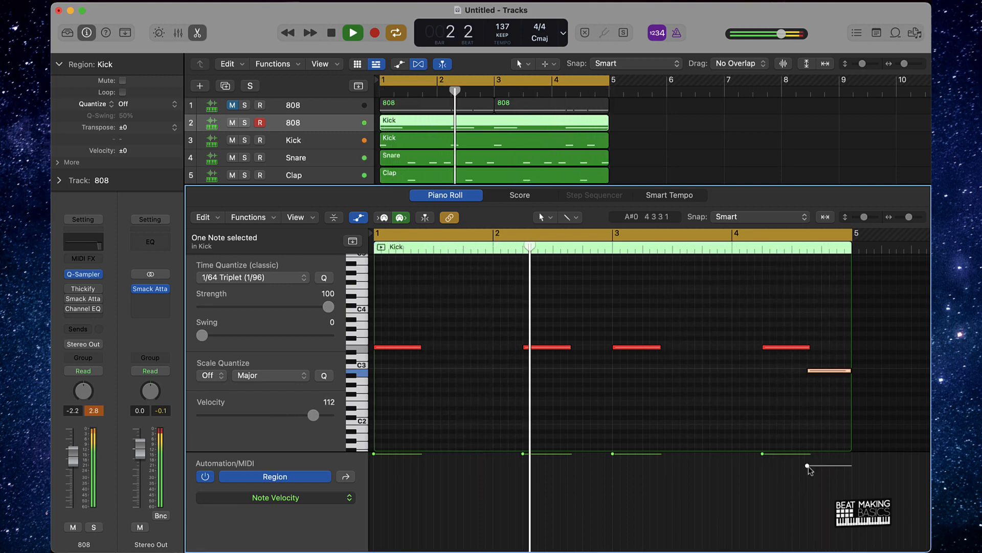
key("p")
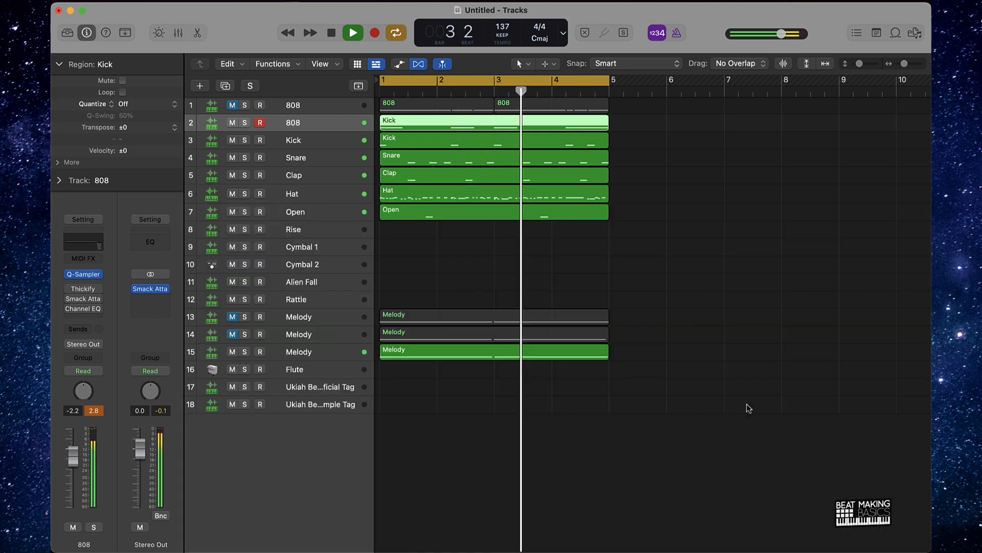
Step: Duplicate the third Melody track without its region and record two sustained G#4 notes over the four bars on the copy
left_click(316, 353)
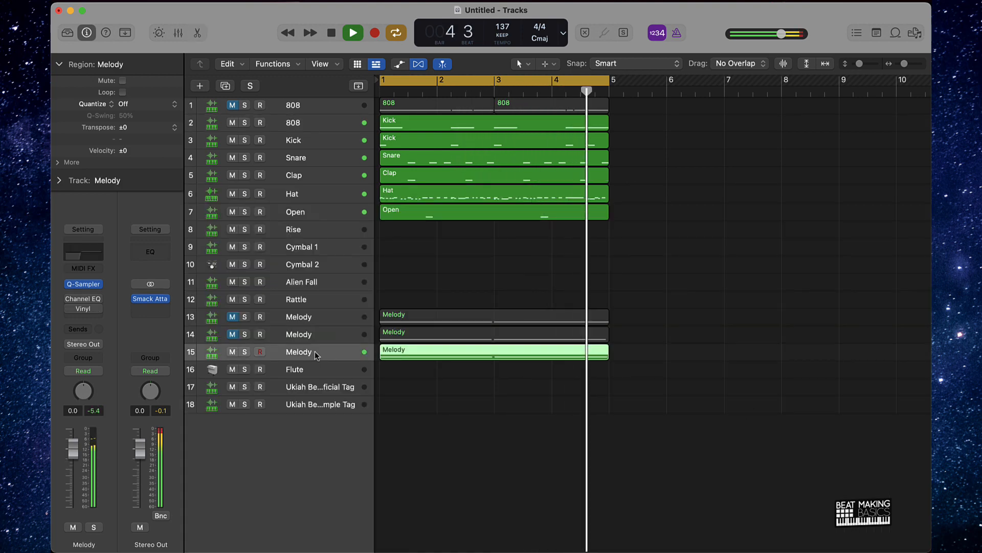
key("super+d")
key("space")
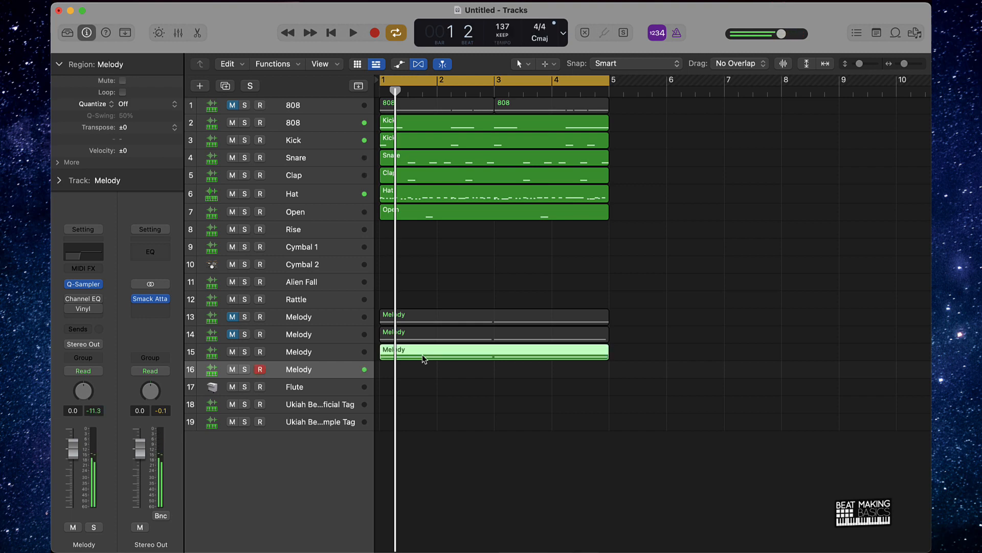
key("r")
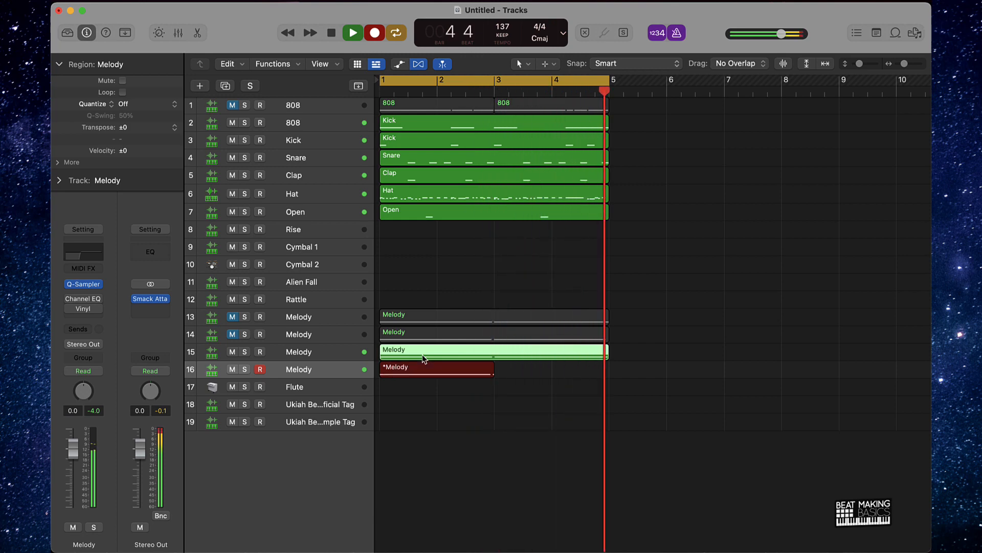
key("space")
Step: Extend both notes on the fourth Melody track with Trim Note End to Following Notes (Force Legato), and close the Piano Roll
double_click(439, 373)
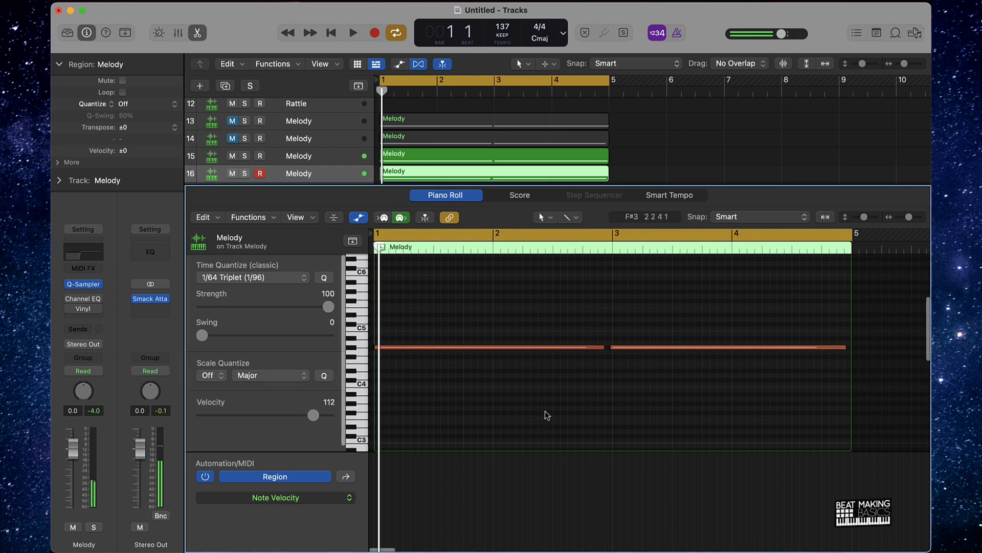
key("super+a")
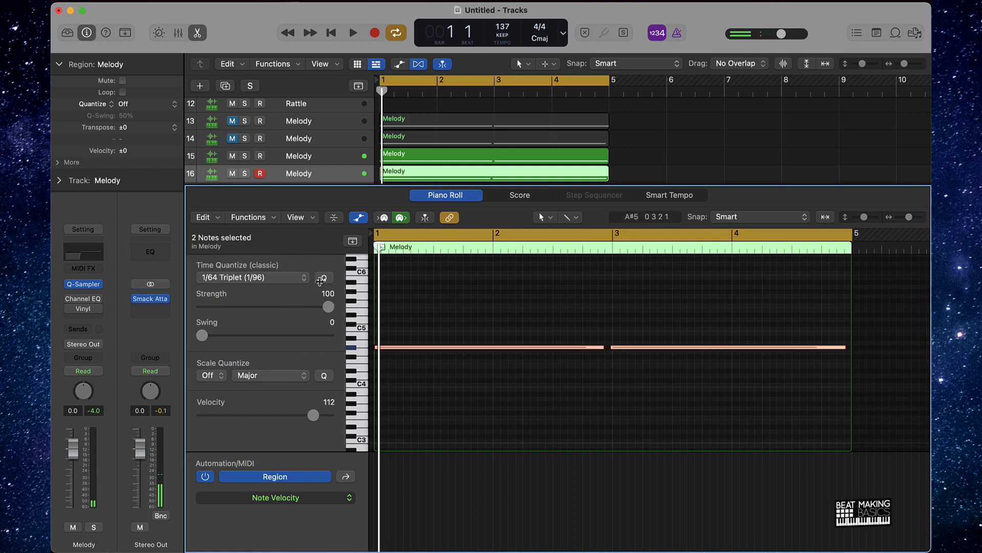
right_click(566, 350)
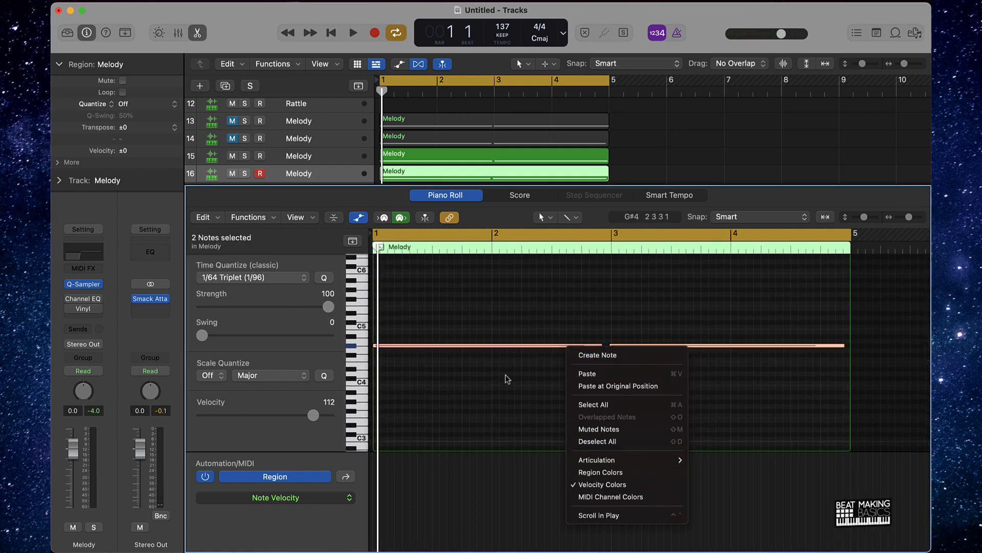
left_click(517, 351)
right_click(517, 351)
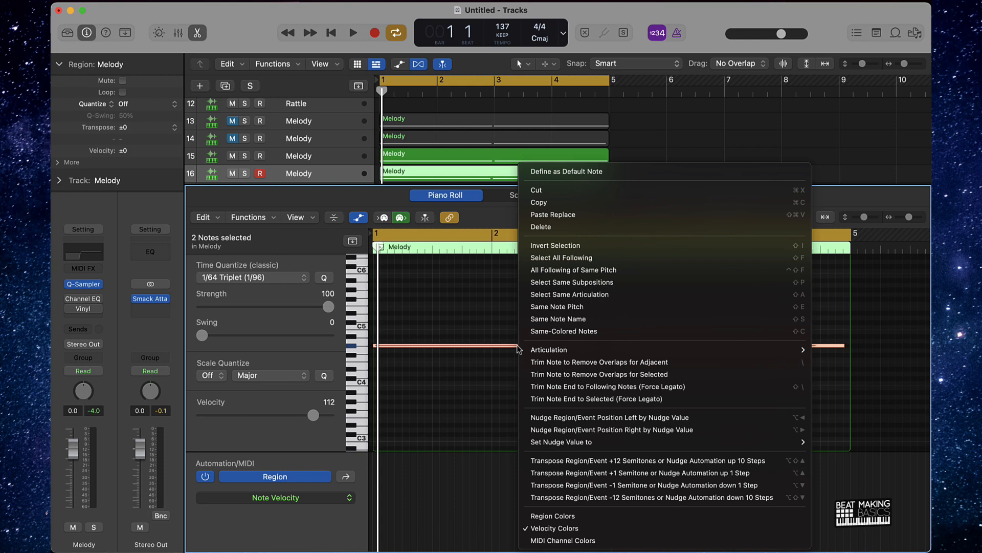
left_click(648, 387)
left_click(605, 389)
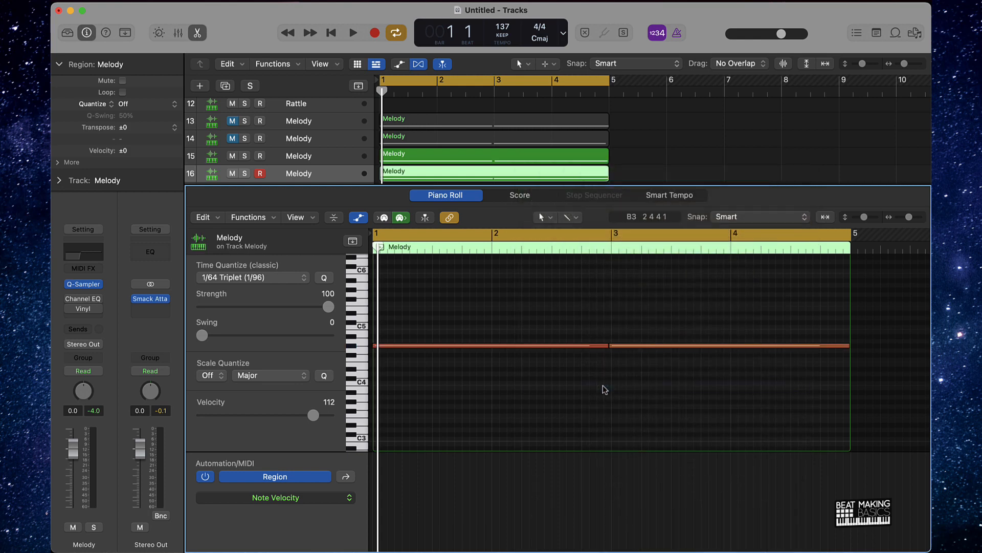
key("e")
left_click(605, 390)
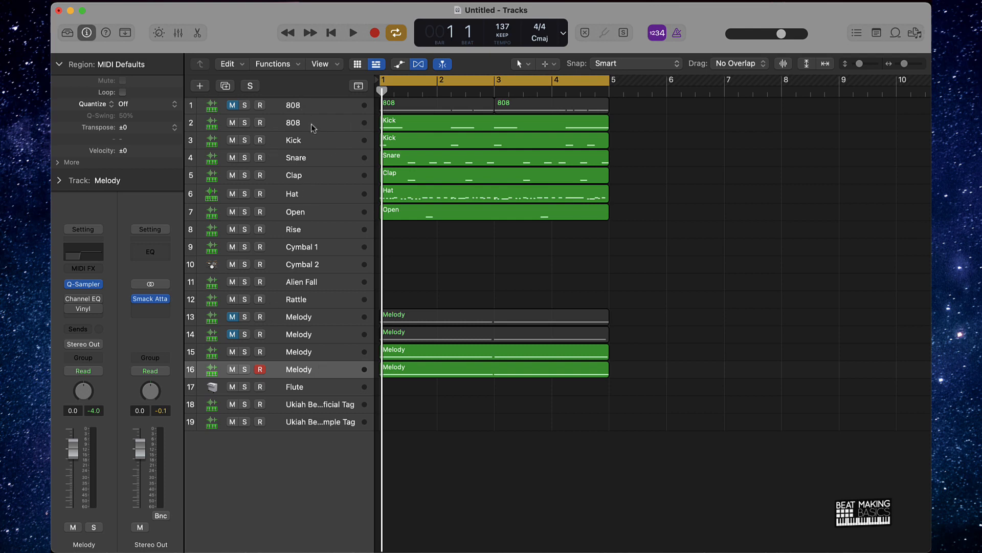
Step: Review the Open, Hat, Clap, Snare, Kick and second 808 tracks in turn, ending with no region selected
left_click(308, 217)
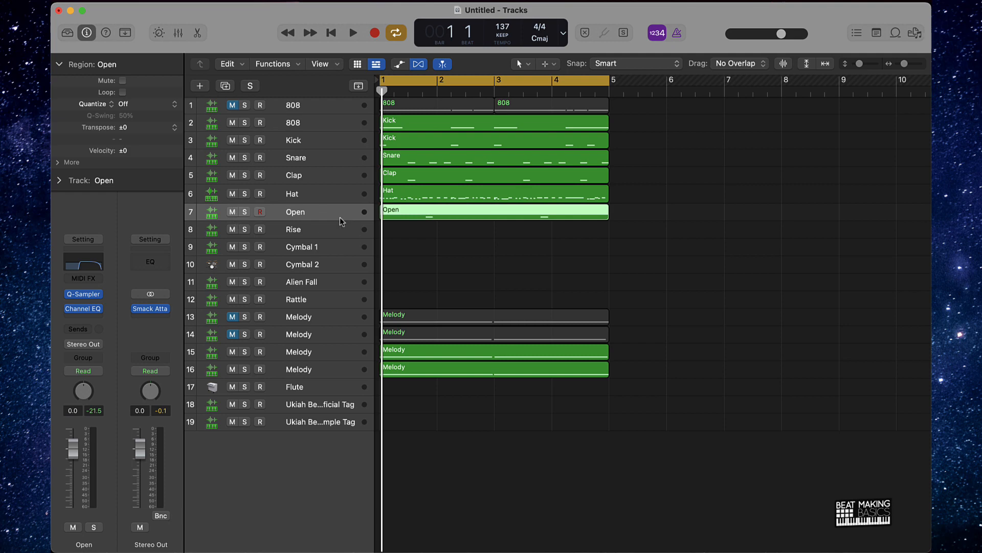
left_click(320, 197)
left_click(312, 179)
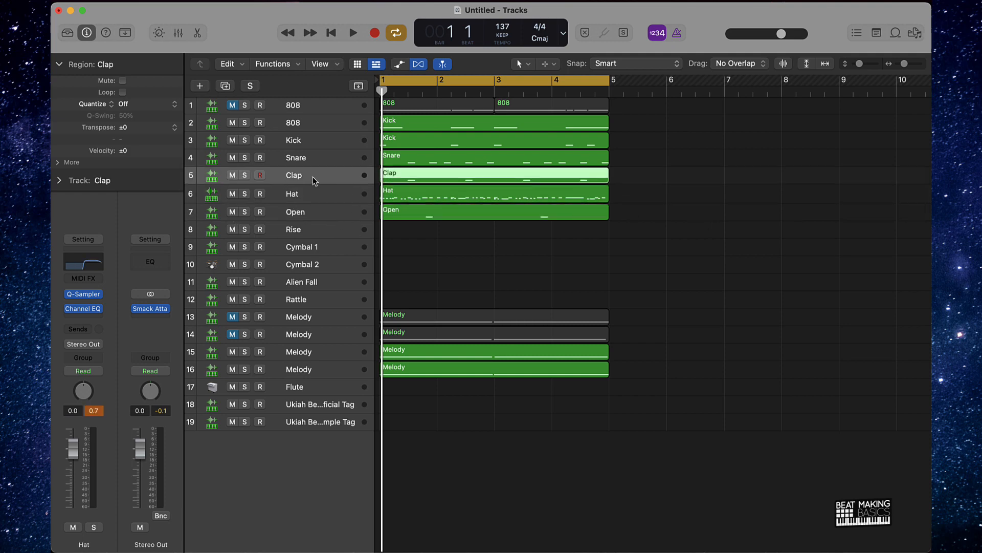
left_click(328, 159)
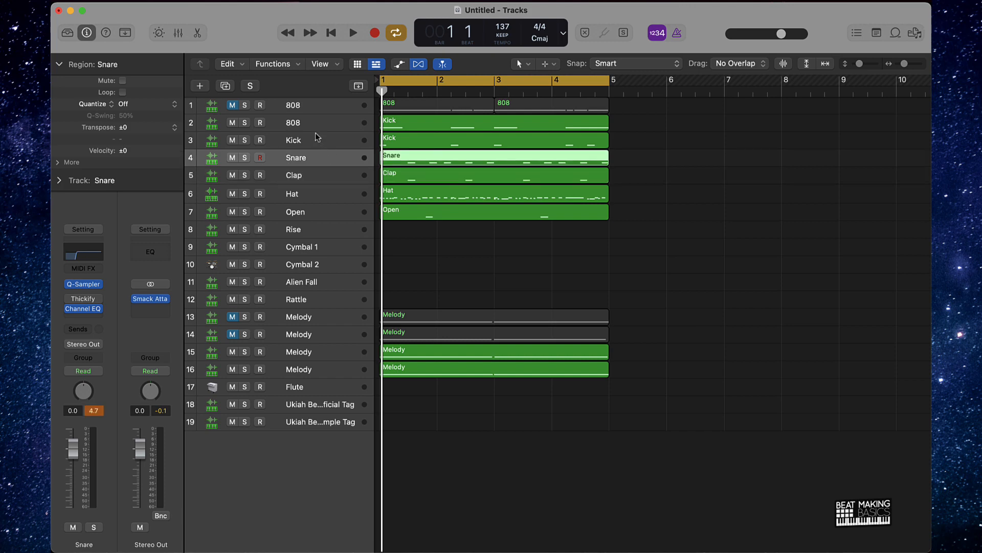
left_click(317, 140)
left_click(312, 124)
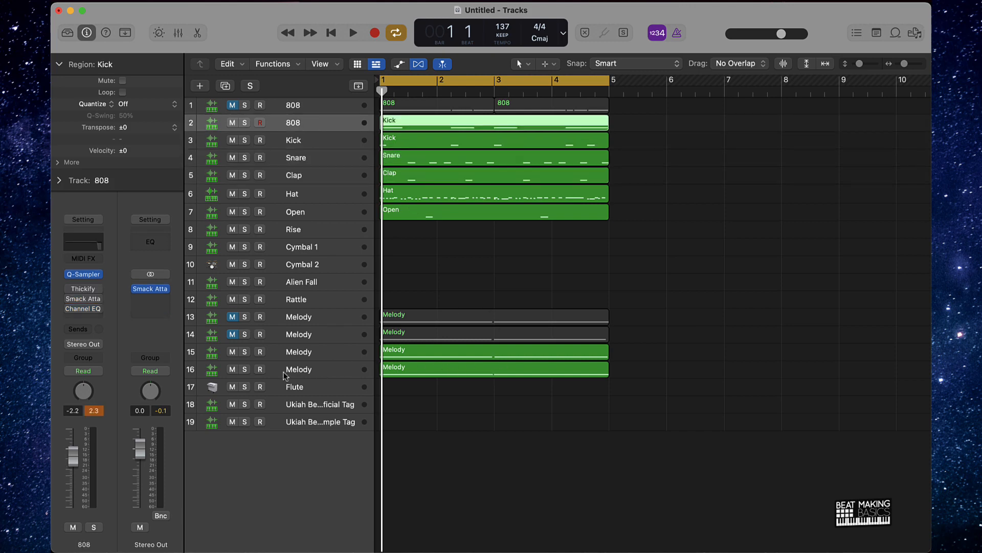
left_click(508, 275)
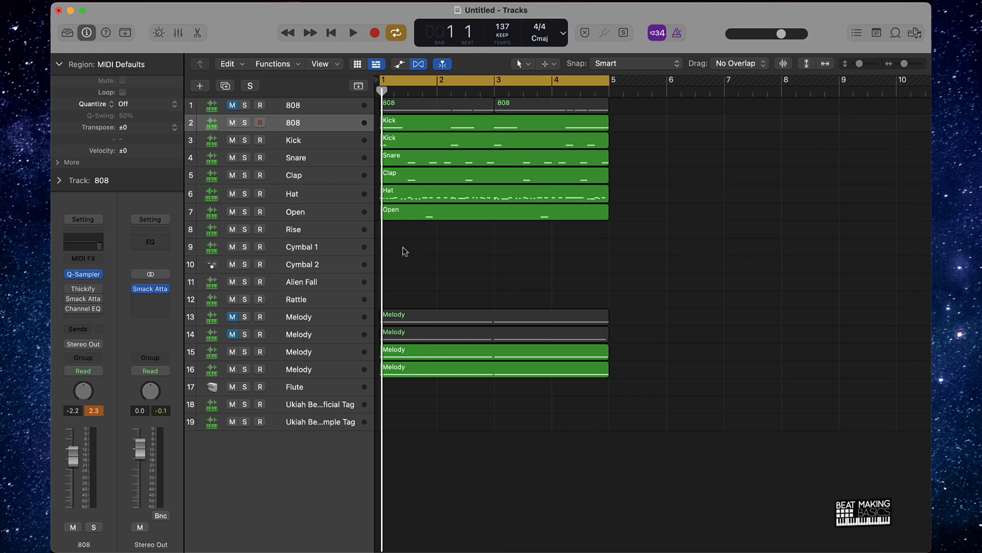